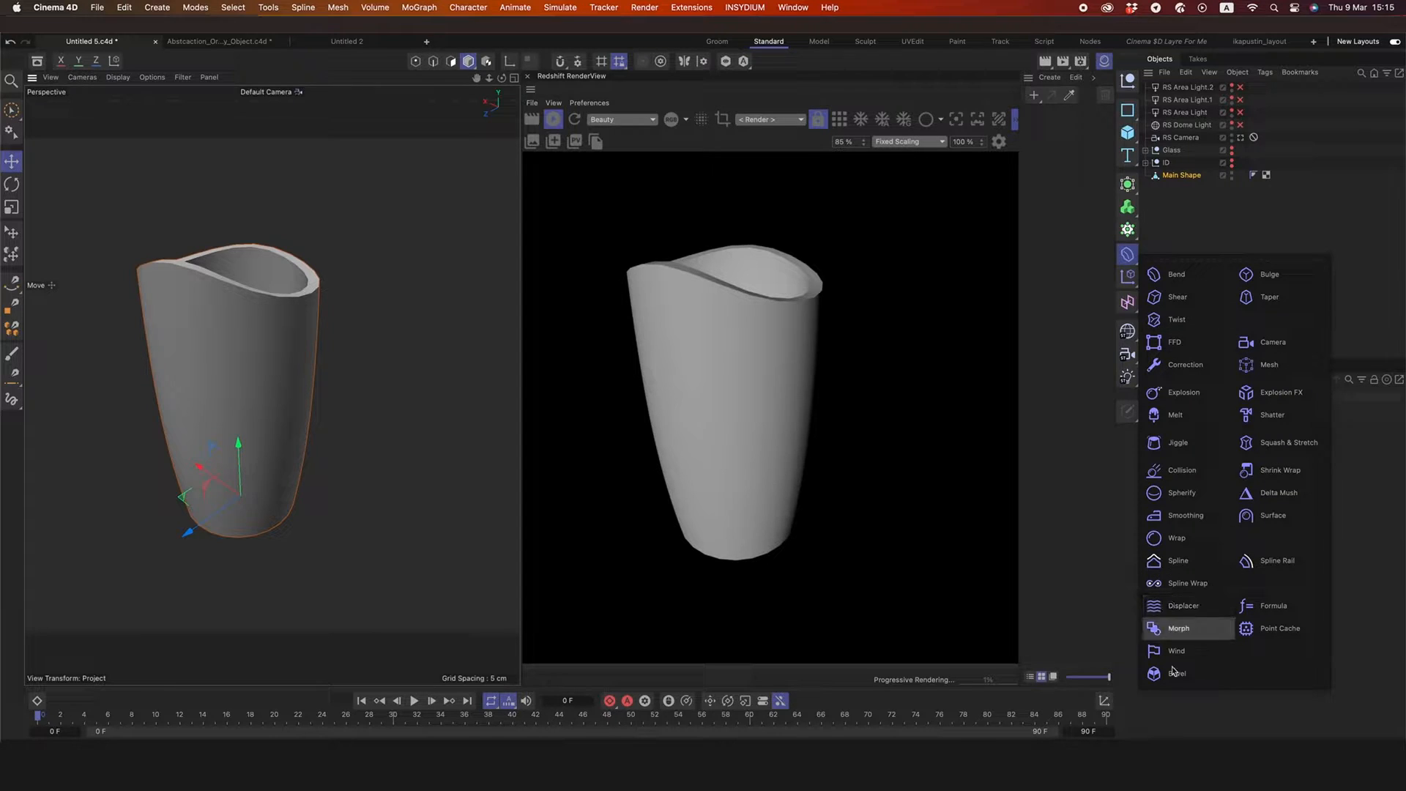
# - Add a Bevel deformer to Main Shape with 2 subdivisions and a 0.1 cm offset
pyautogui.click(1171, 673)
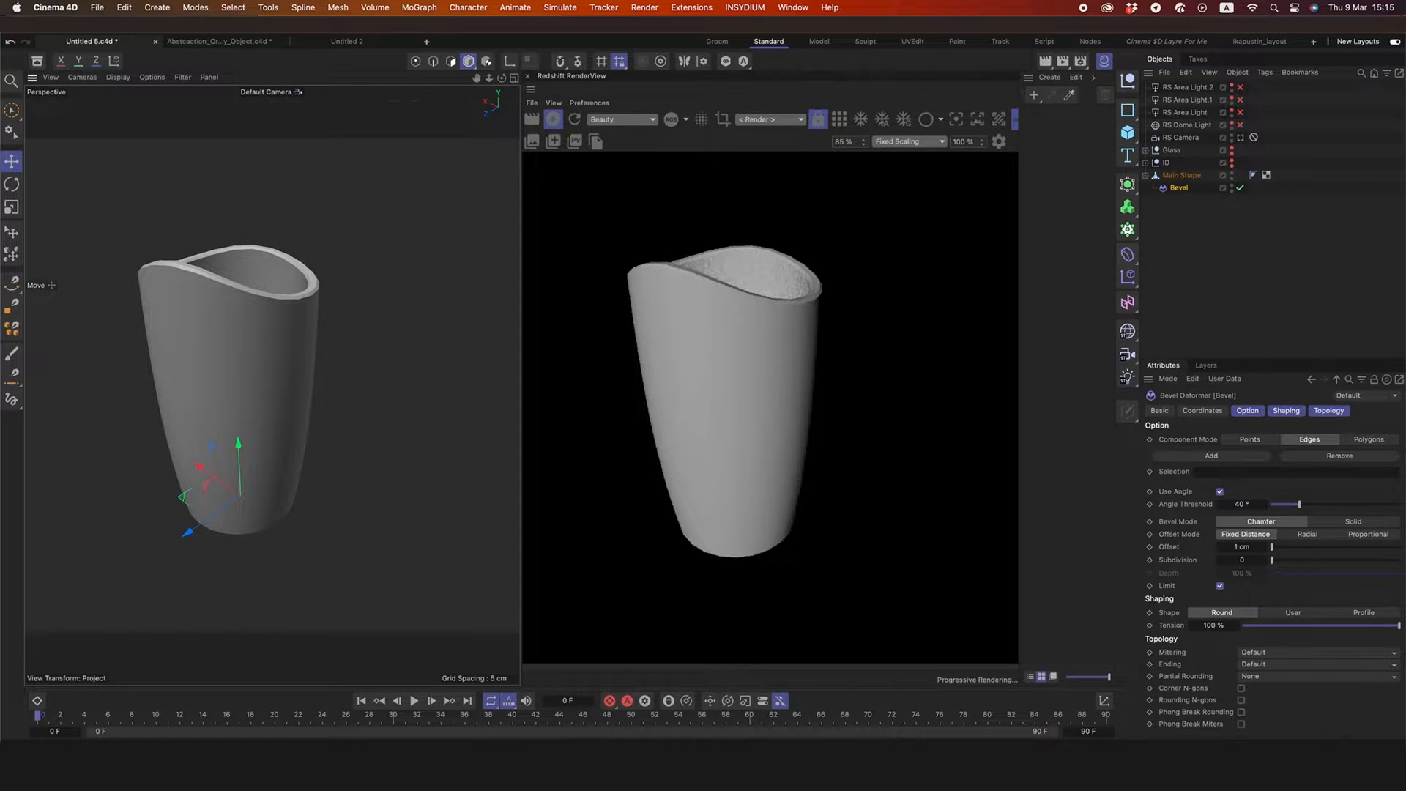
pyautogui.moveTo(501, 77); pyautogui.dragTo(530, 77)
pyautogui.scroll(-5, 271, 384)
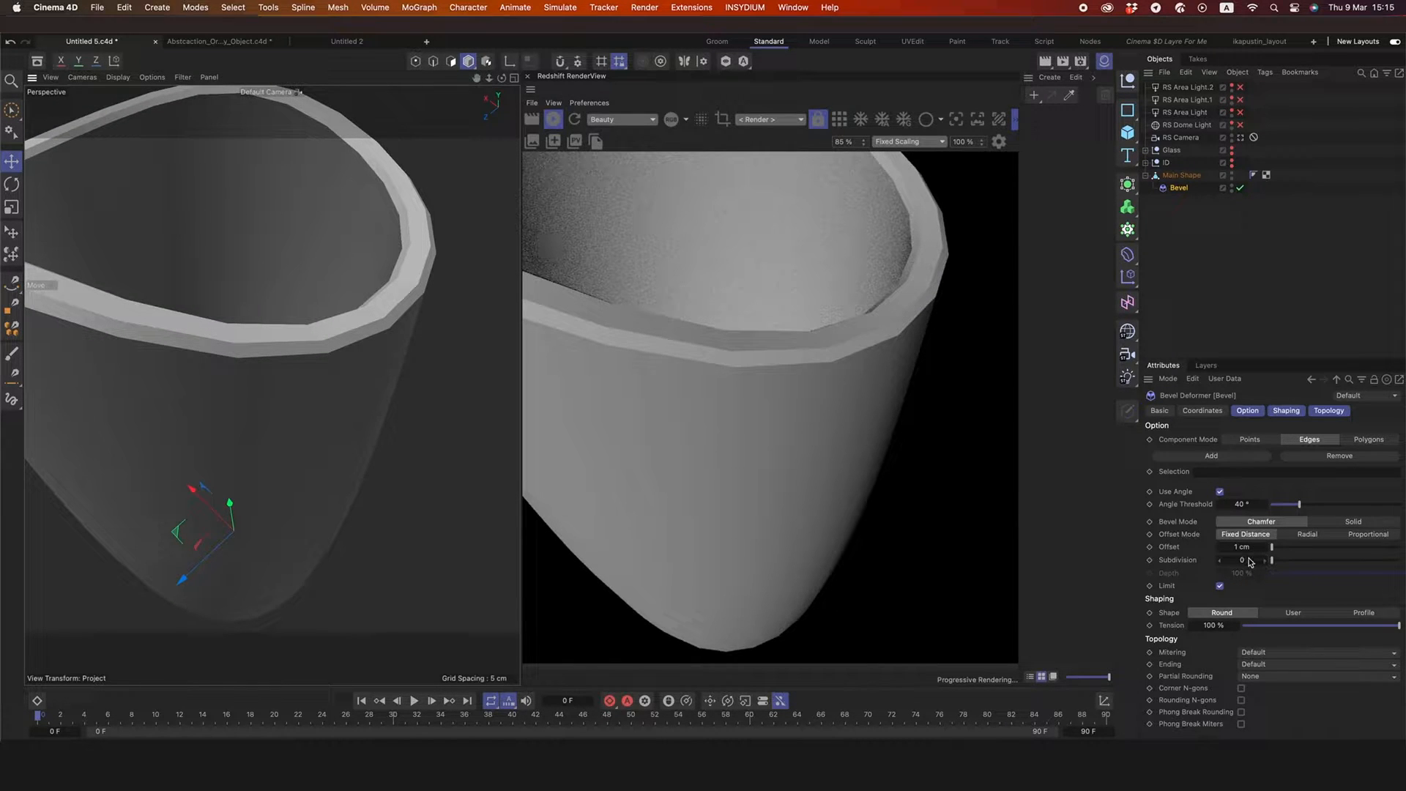
pyautogui.moveTo(1248, 562); pyautogui.dragTo(1248, 560)
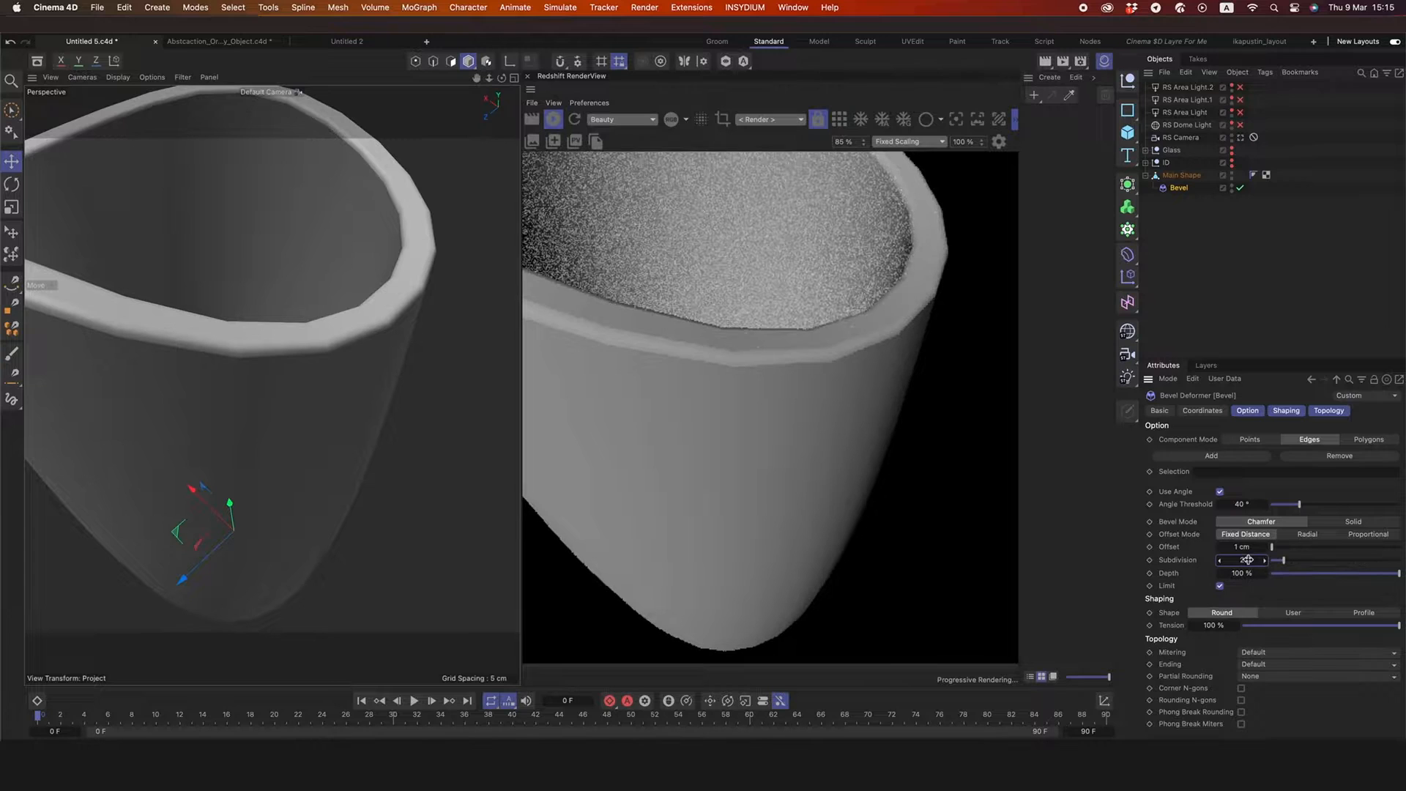
pyautogui.click(1242, 546)
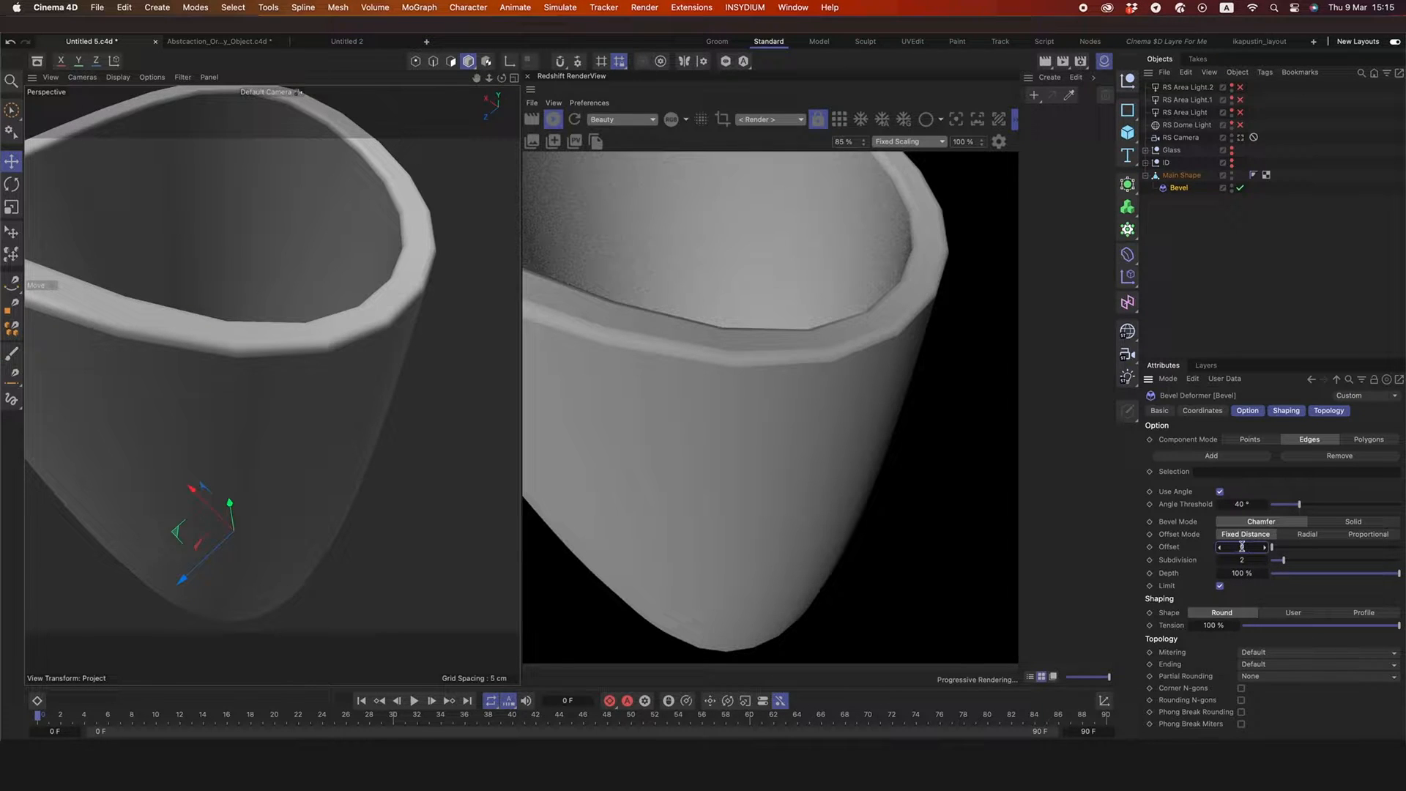
pyautogui.write('0.1')
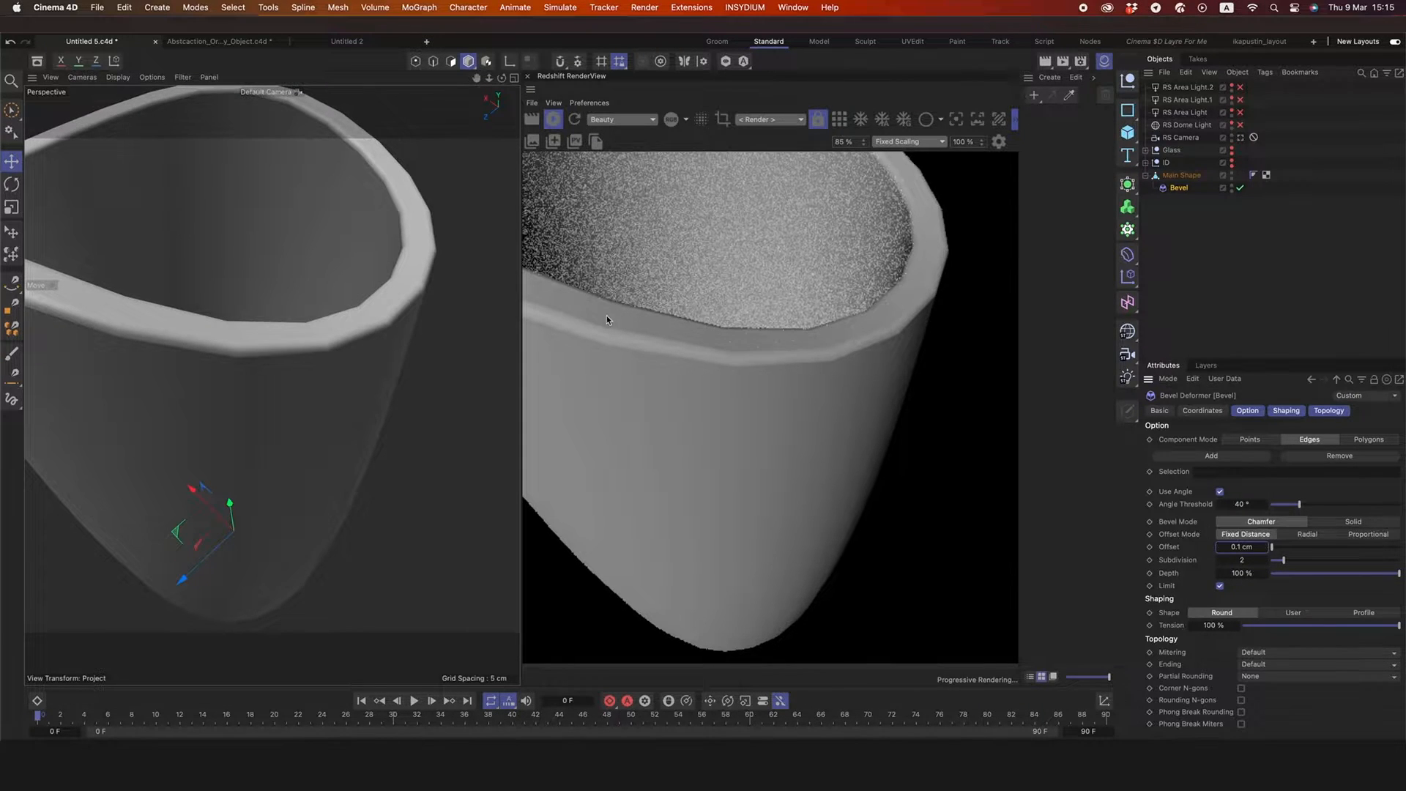
# - Add an Explosion deformer as a child of Main Shape, directly below the Bevel deformer
pyautogui.click(1128, 254)
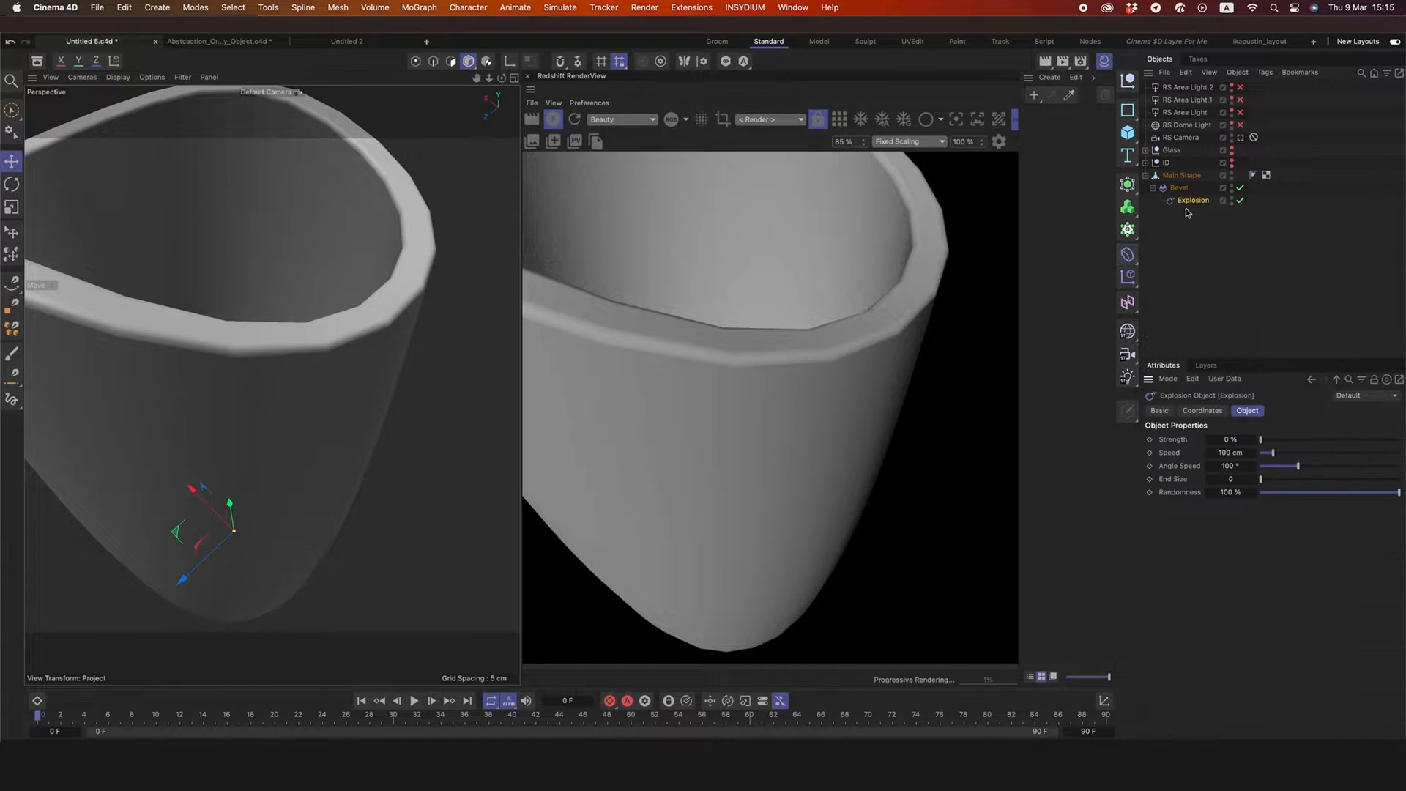
pyautogui.moveTo(1180, 204)
pyautogui.mouseDown()
pyautogui.moveTo(1176, 182)
pyautogui.moveTo(1179, 208)
pyautogui.mouseUp()
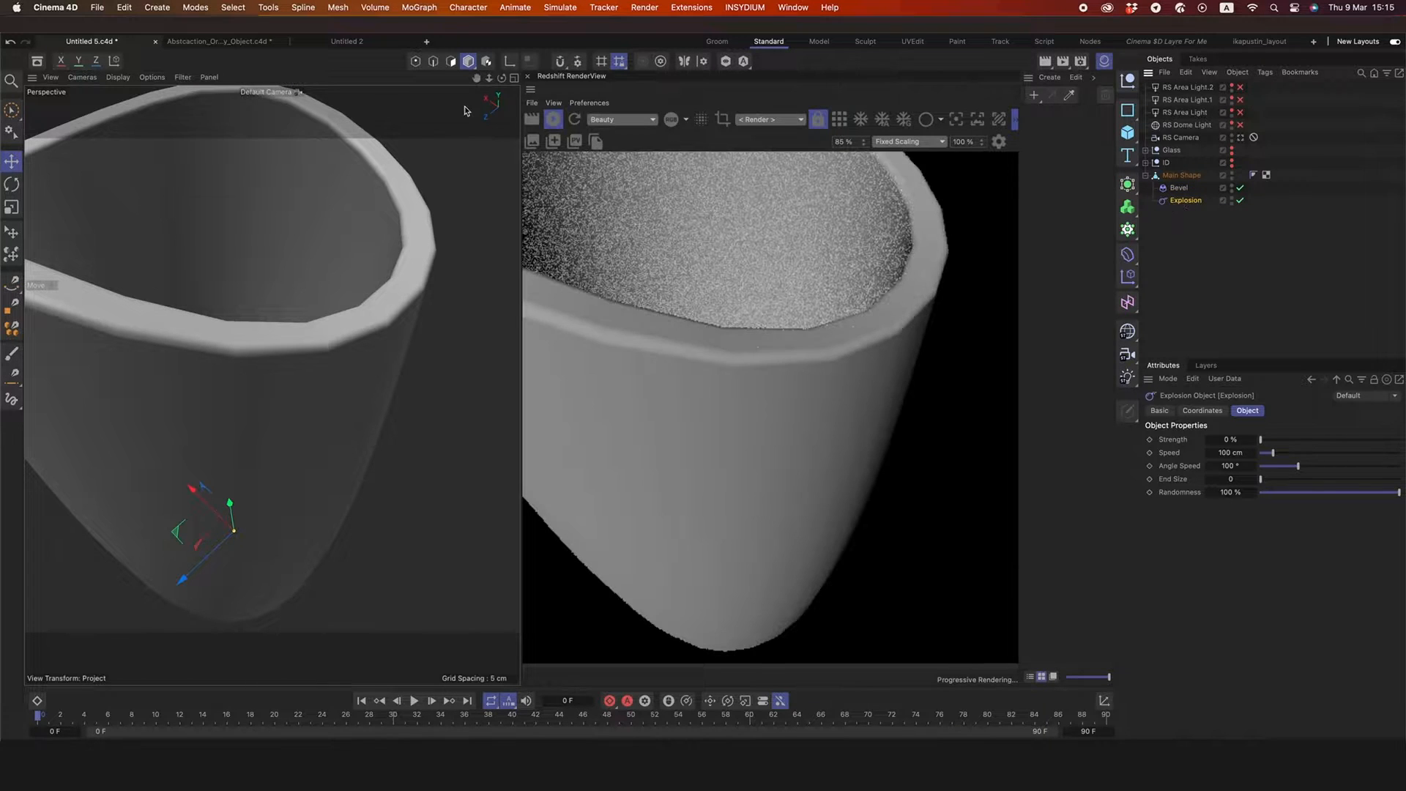
pyautogui.moveTo(488, 78); pyautogui.dragTo(440, 78)
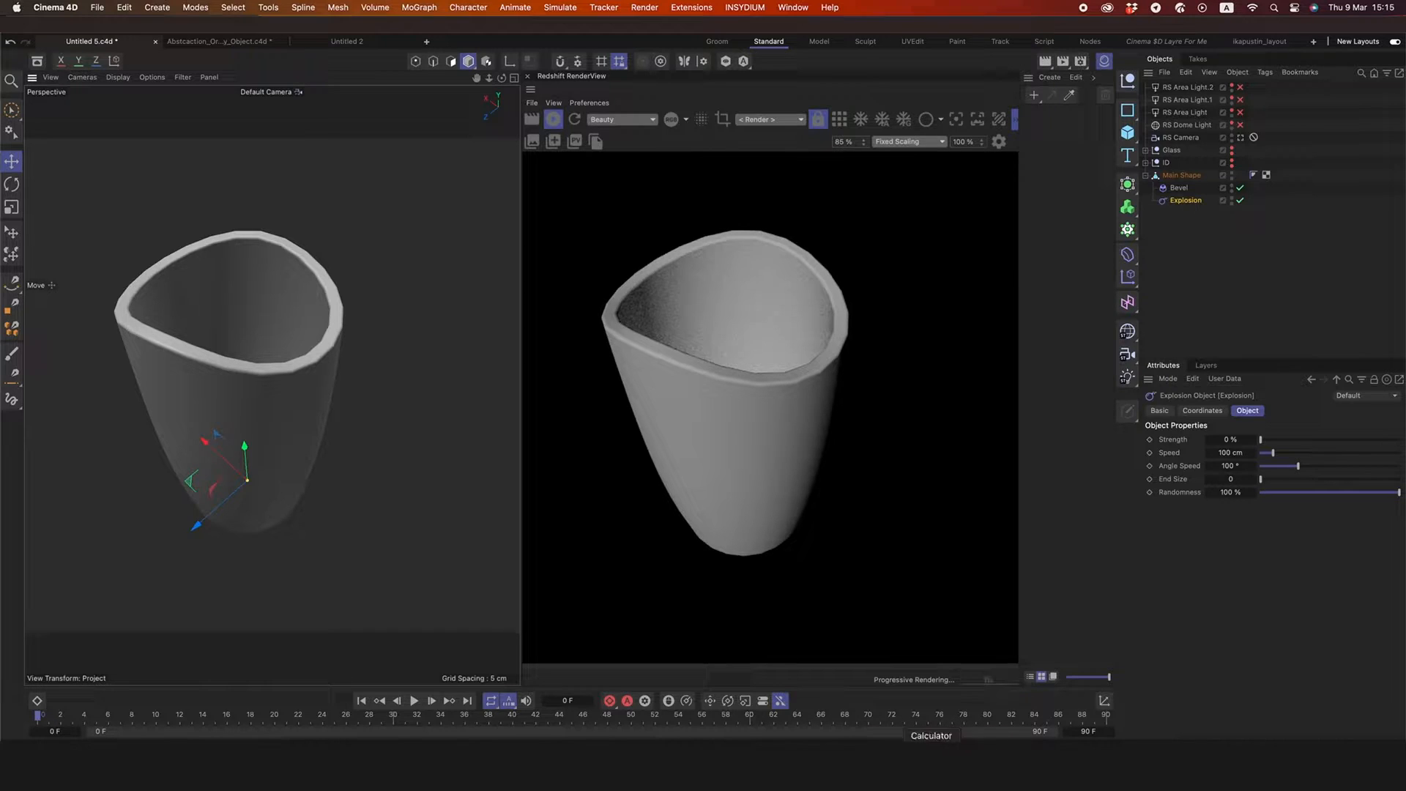
pyautogui.click(765, 765)
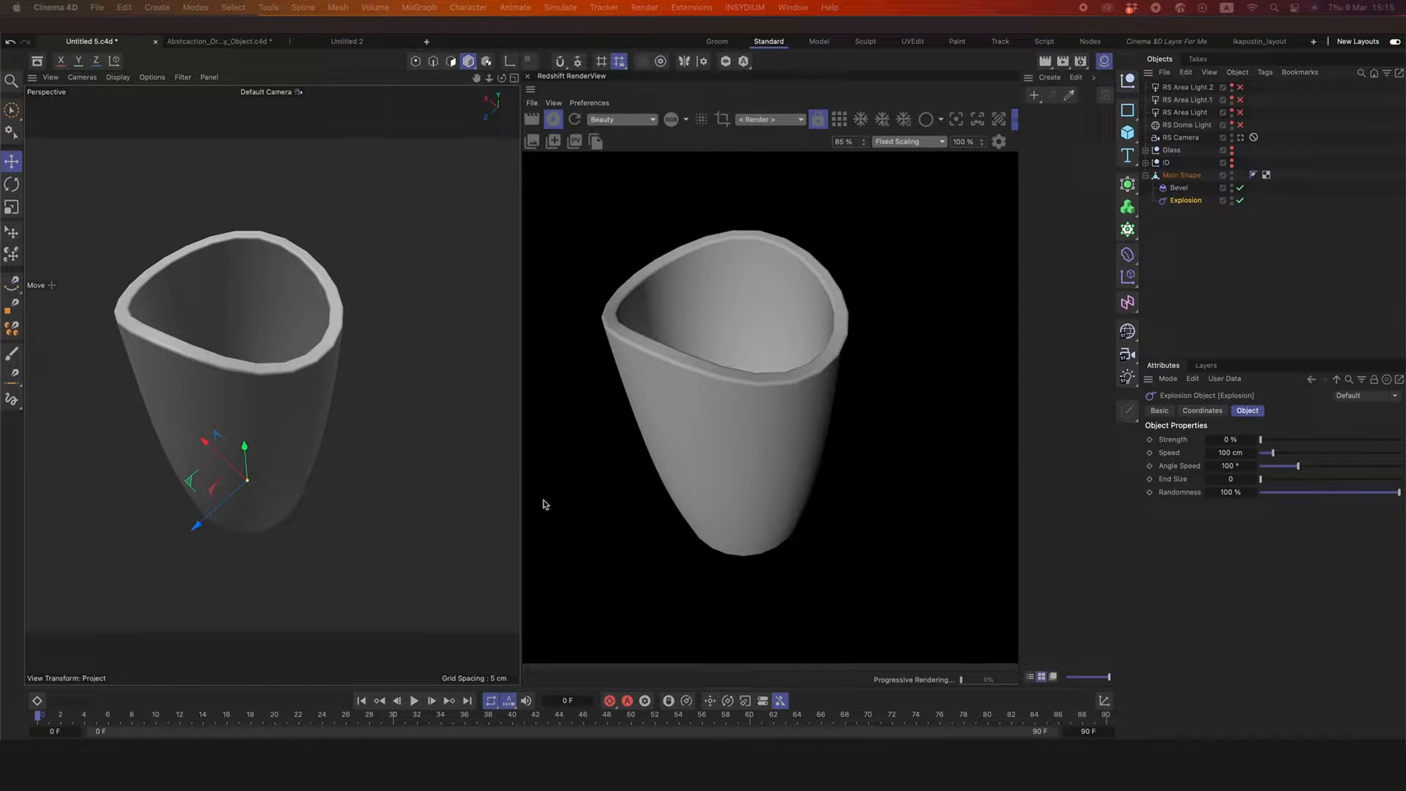
# - Try different strengths for the Explosion deformer and settle on 6 %
pyautogui.click(1236, 440)
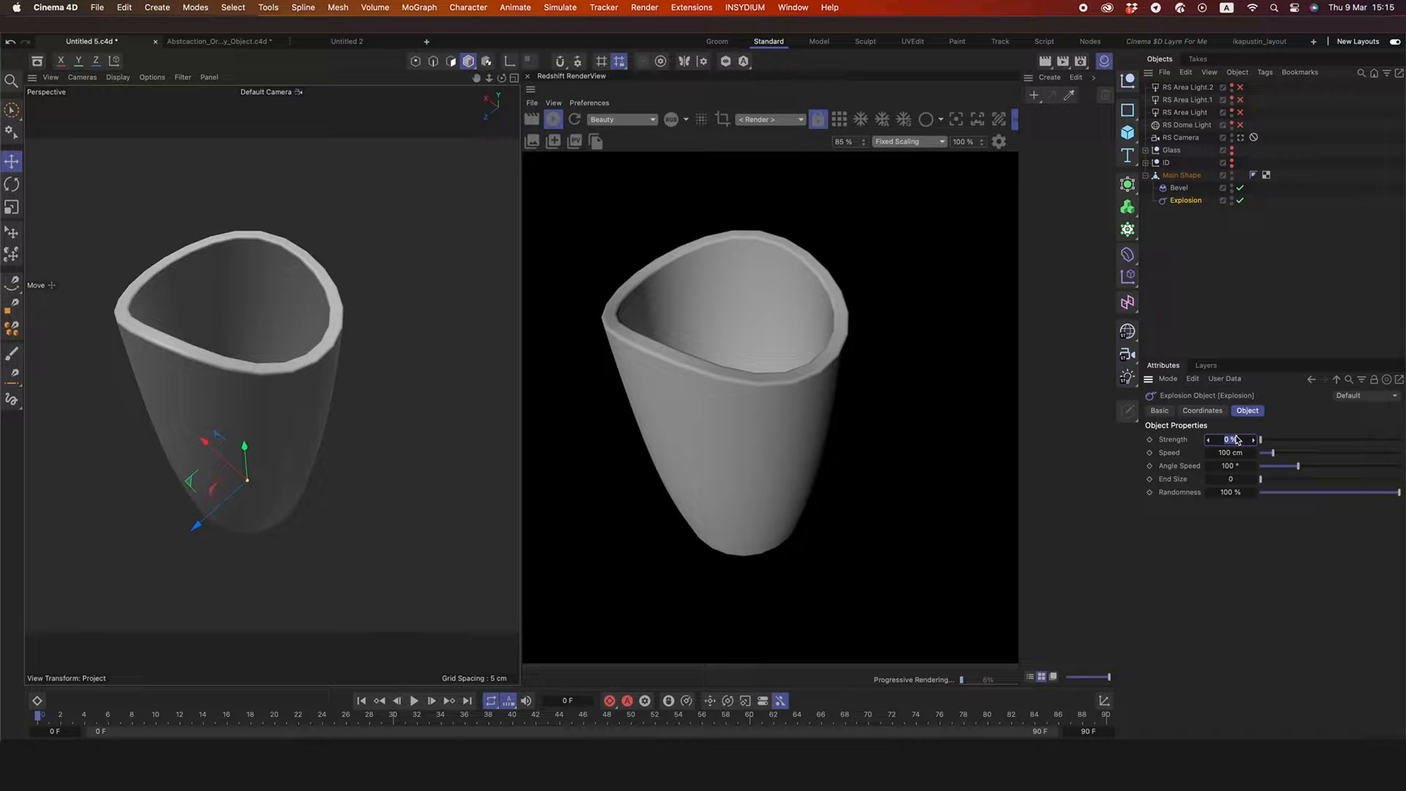
pyautogui.write('6')
pyautogui.press('Return')
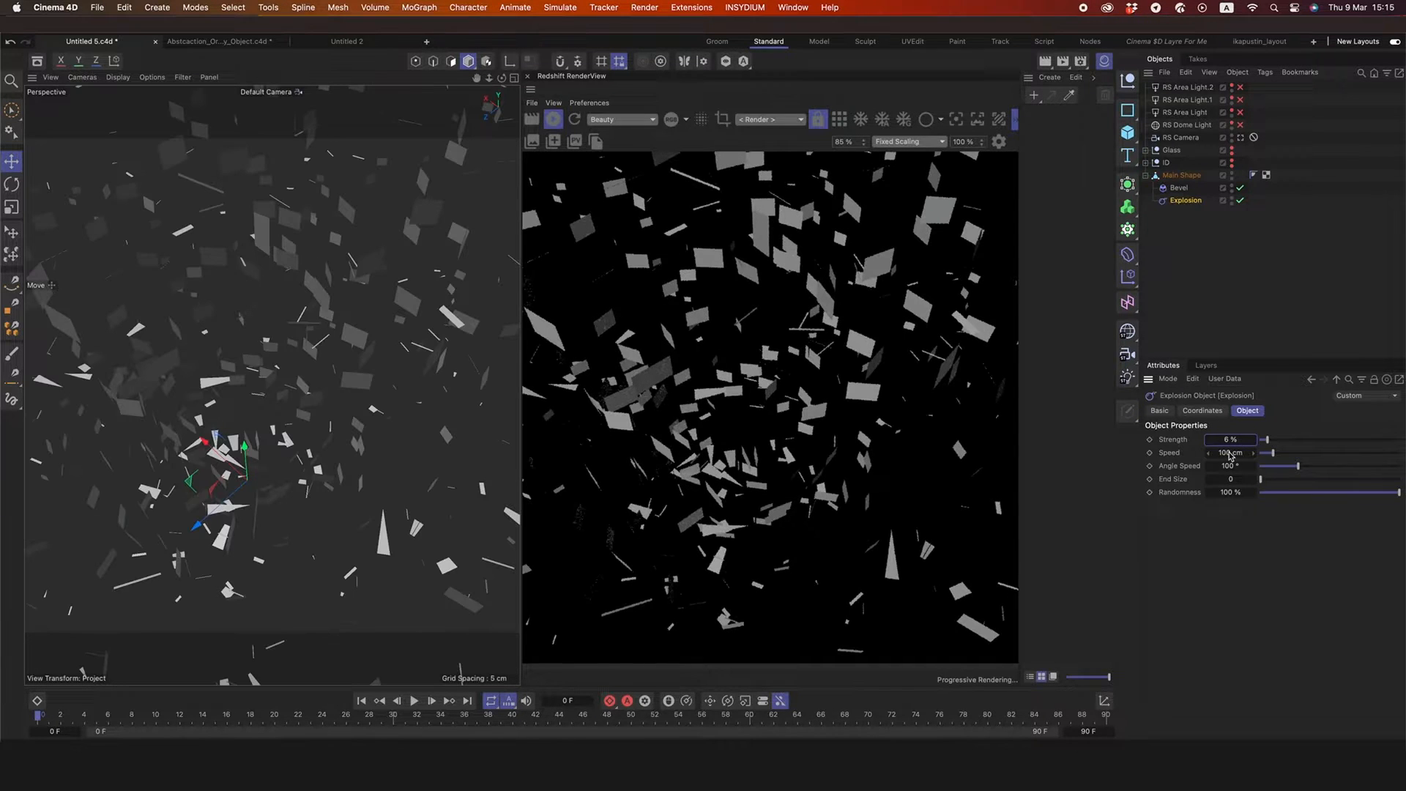
pyautogui.press('Tab')
pyautogui.moveTo(489, 78); pyautogui.dragTo(403, 77)
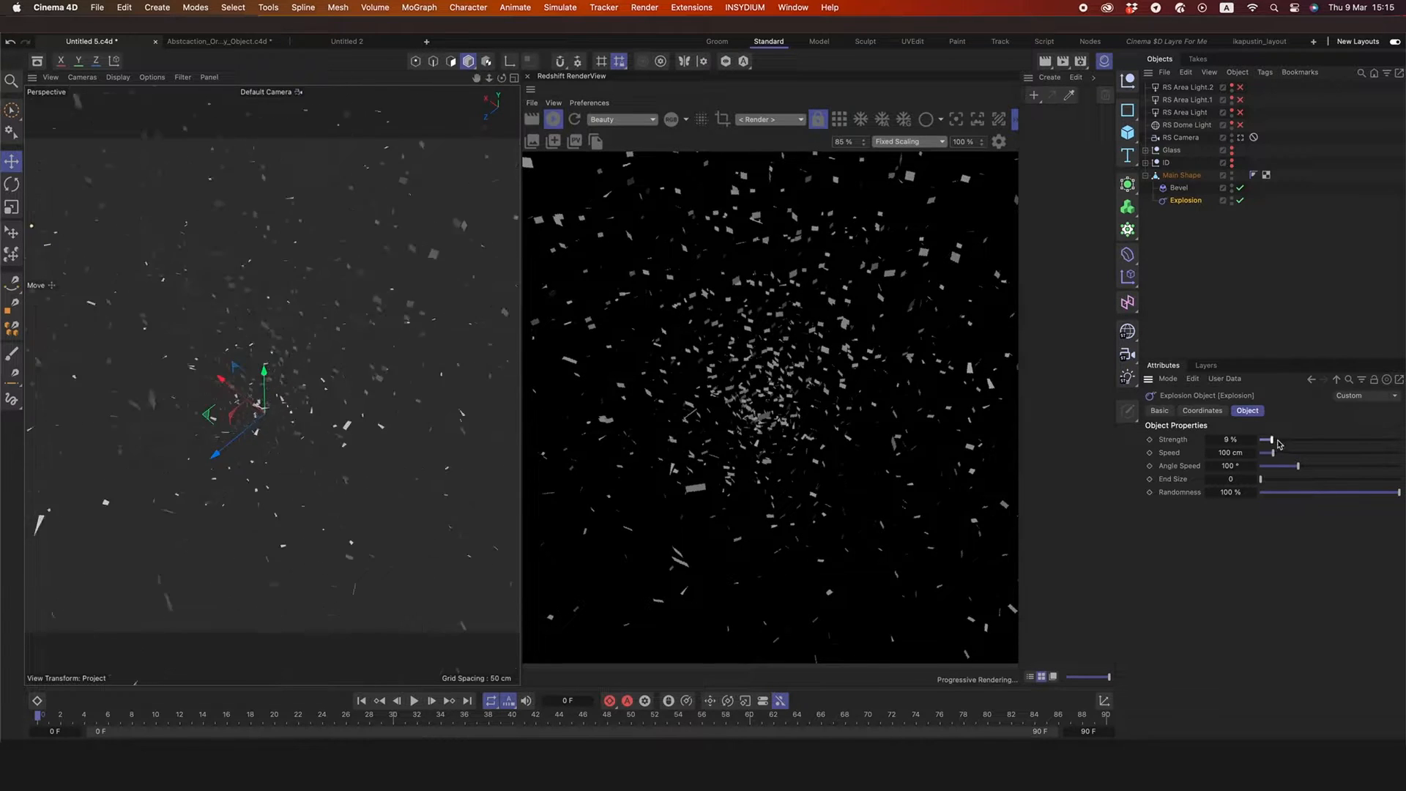
pyautogui.moveTo(1266, 439); pyautogui.dragTo(1262, 444)
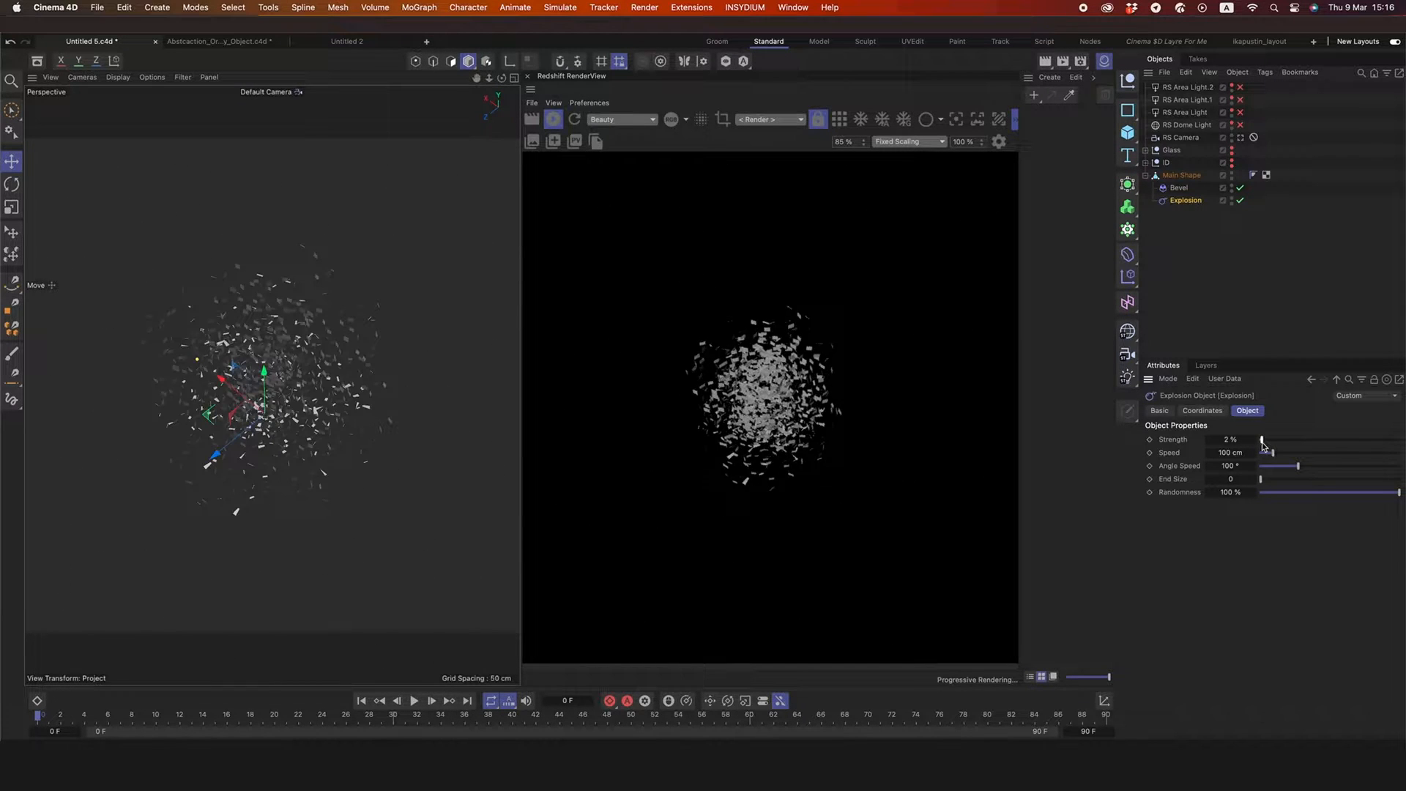
pyautogui.click(1224, 439)
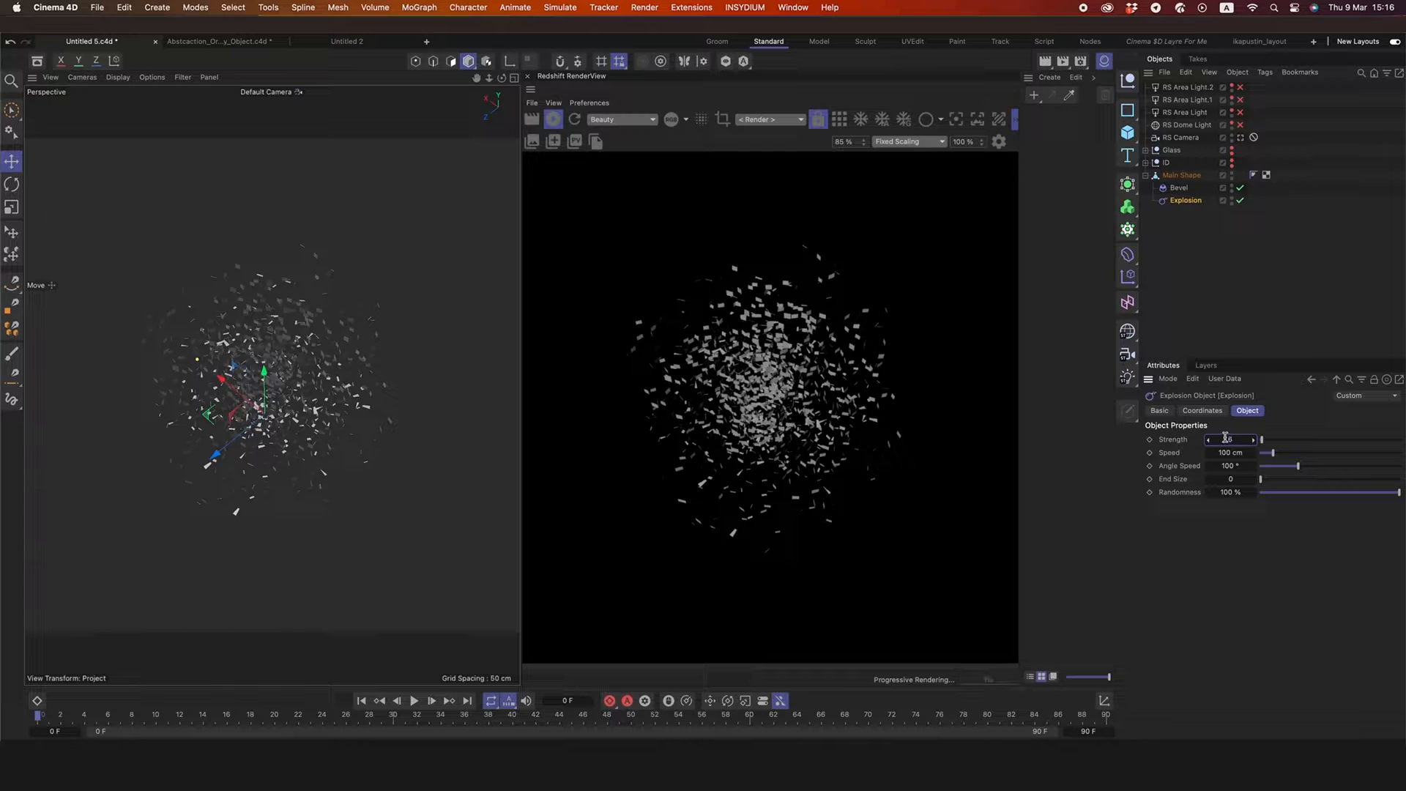
# - Set the Explosion deformer's speed to 29 cm and its angle speed to 360°
pyautogui.moveTo(1273, 452); pyautogui.dragTo(1262, 454)
pyautogui.click(1232, 451)
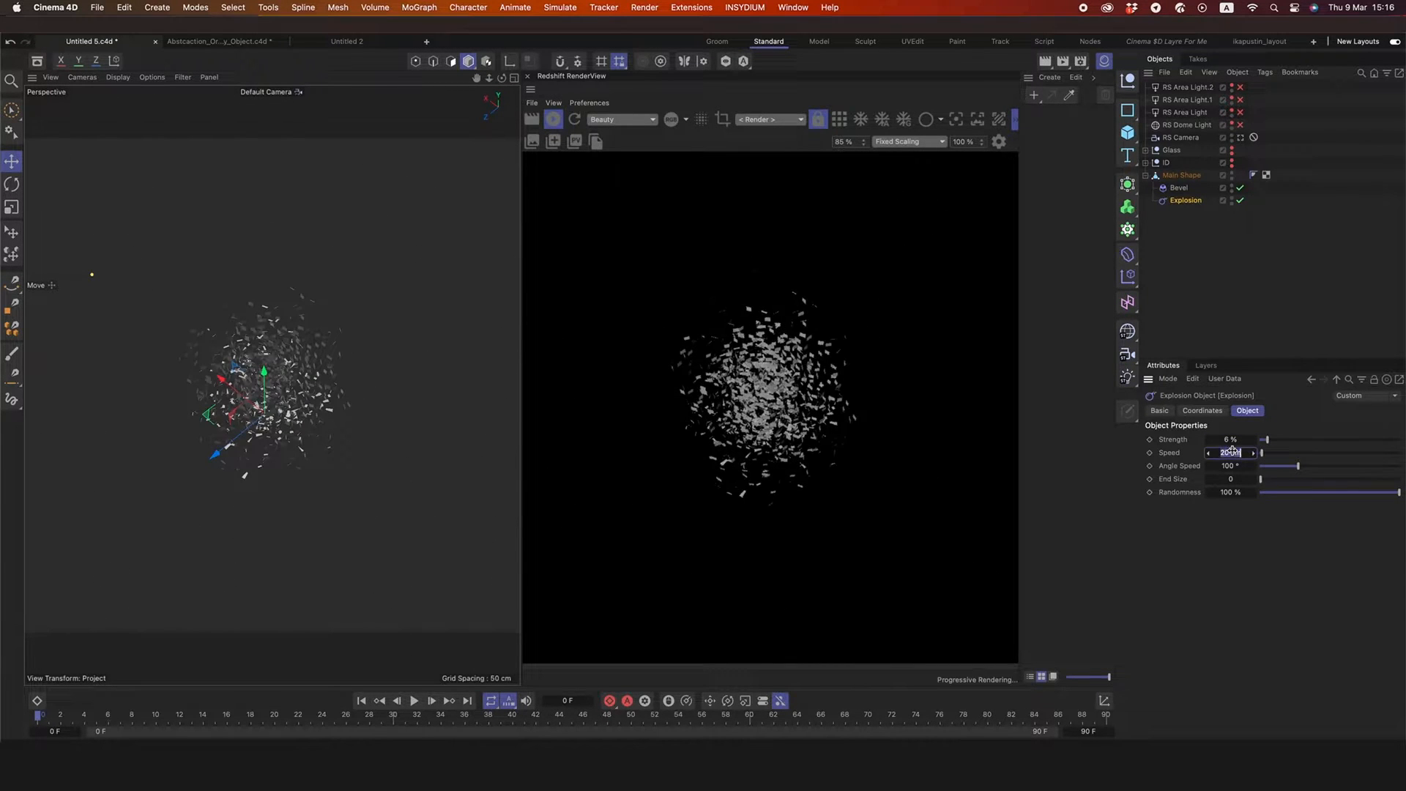
pyautogui.write('2')
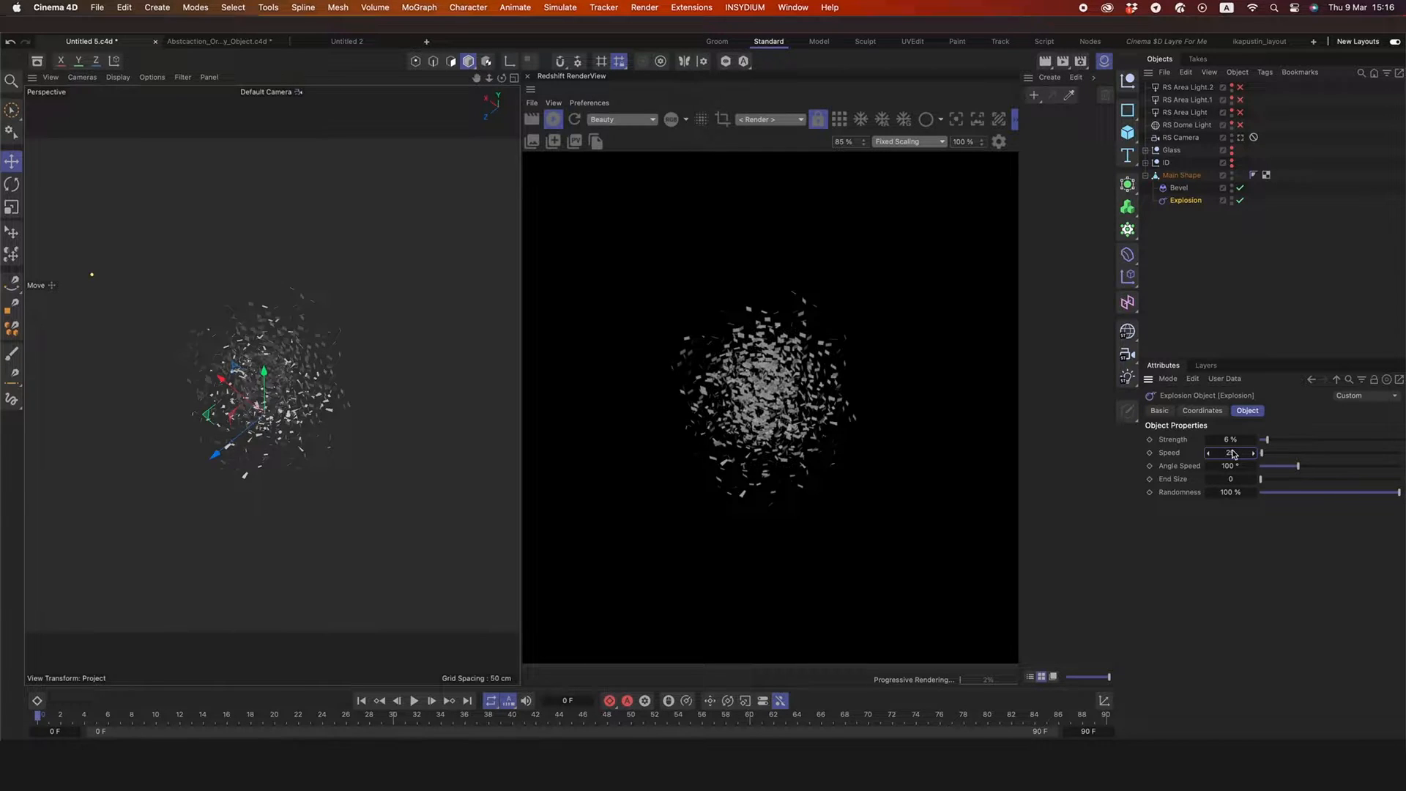
pyautogui.write('9')
pyautogui.press('Return')
pyautogui.moveTo(1297, 465); pyautogui.dragTo(1236, 461)
pyautogui.click(1235, 463)
pyautogui.write('360')
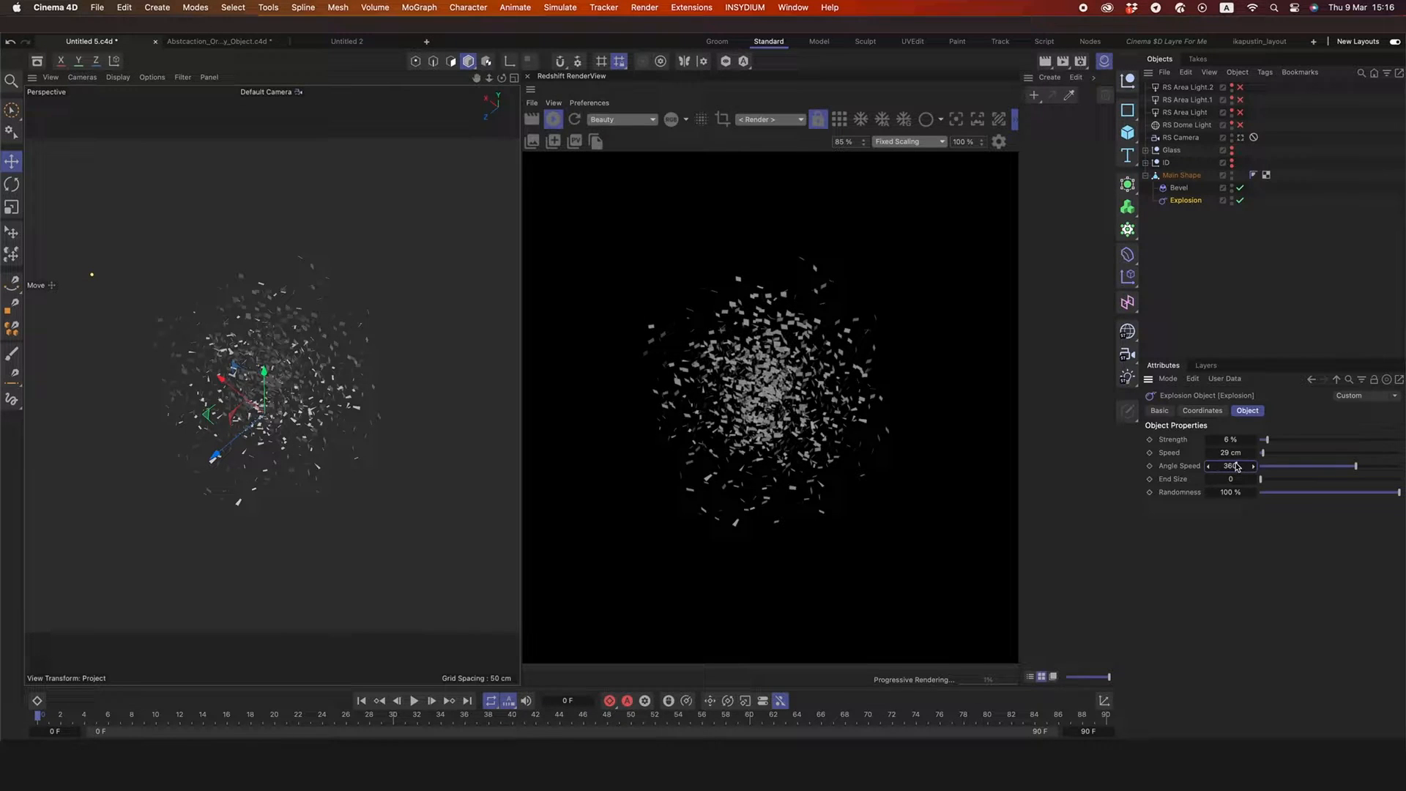
pyautogui.press('Return')
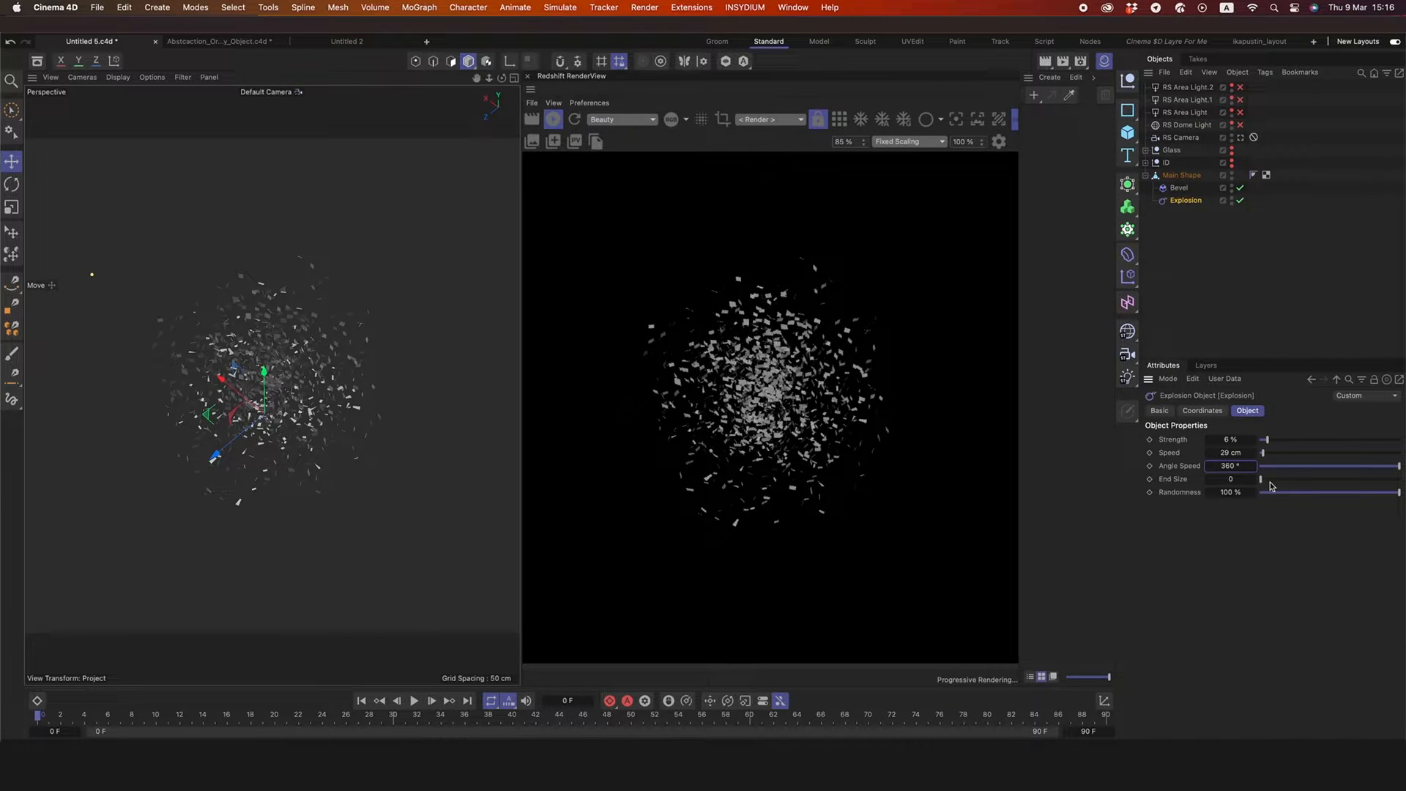
# - Set the Explosion deformer's randomness to 97 %
pyautogui.moveTo(1397, 494); pyautogui.dragTo(1377, 492)
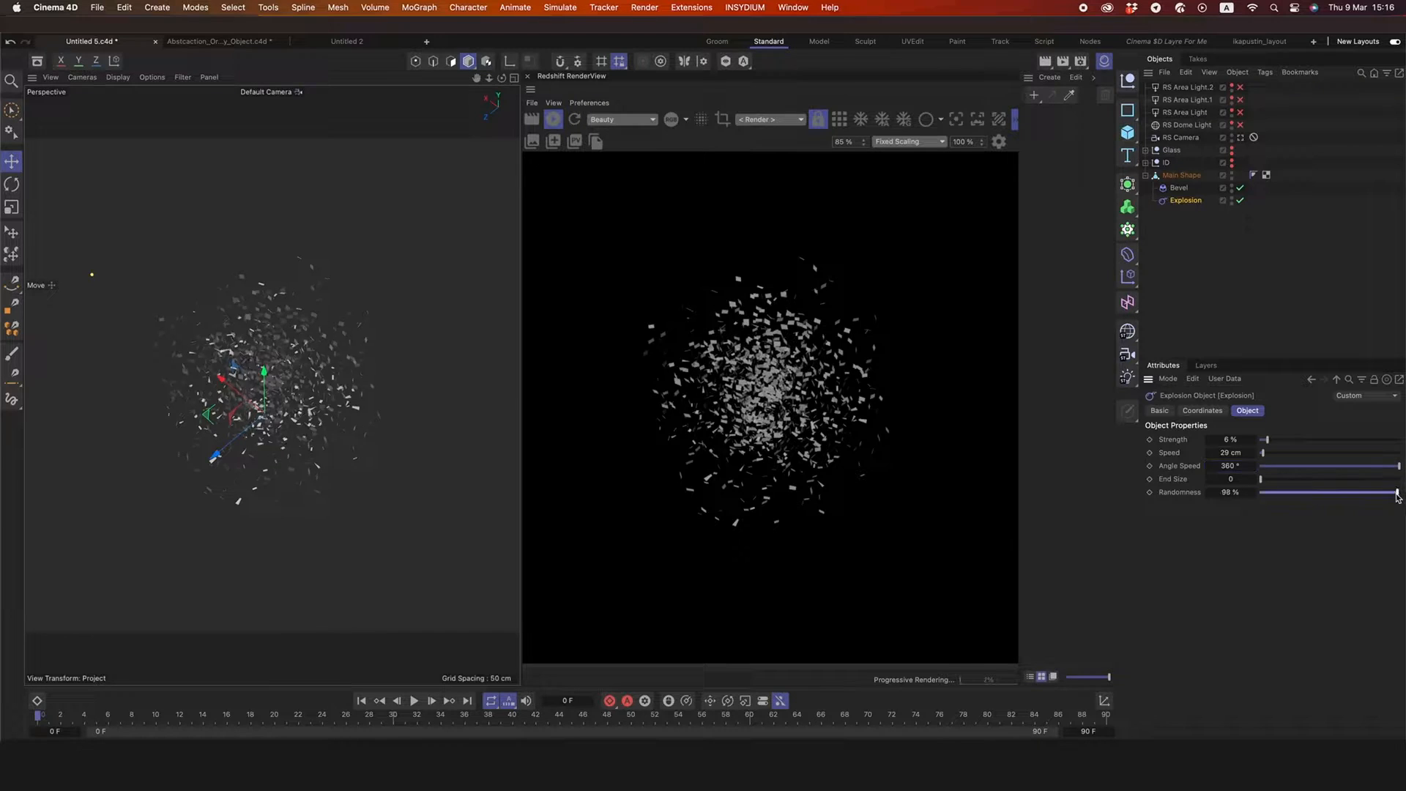
pyautogui.click(1233, 491)
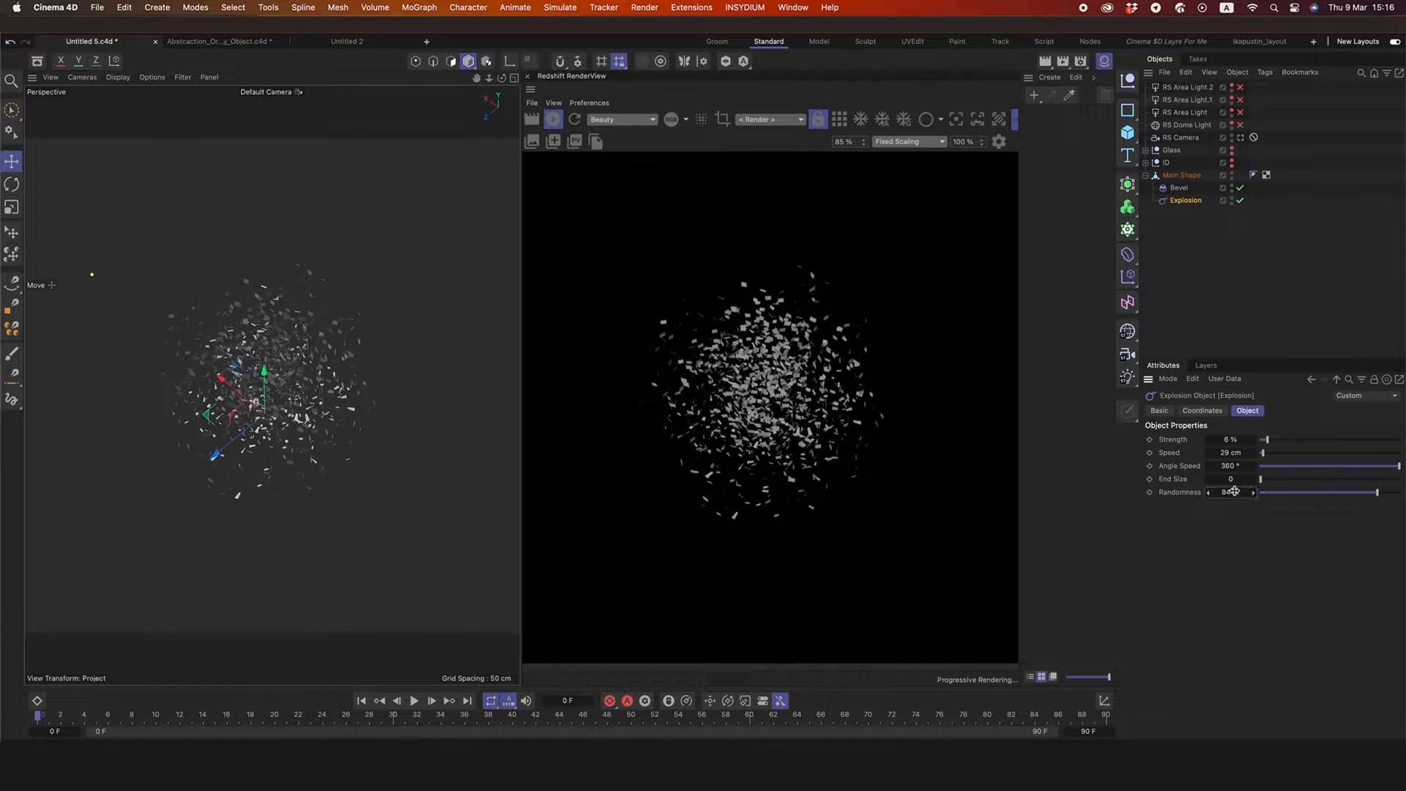
pyautogui.write('97')
pyautogui.press('Return')
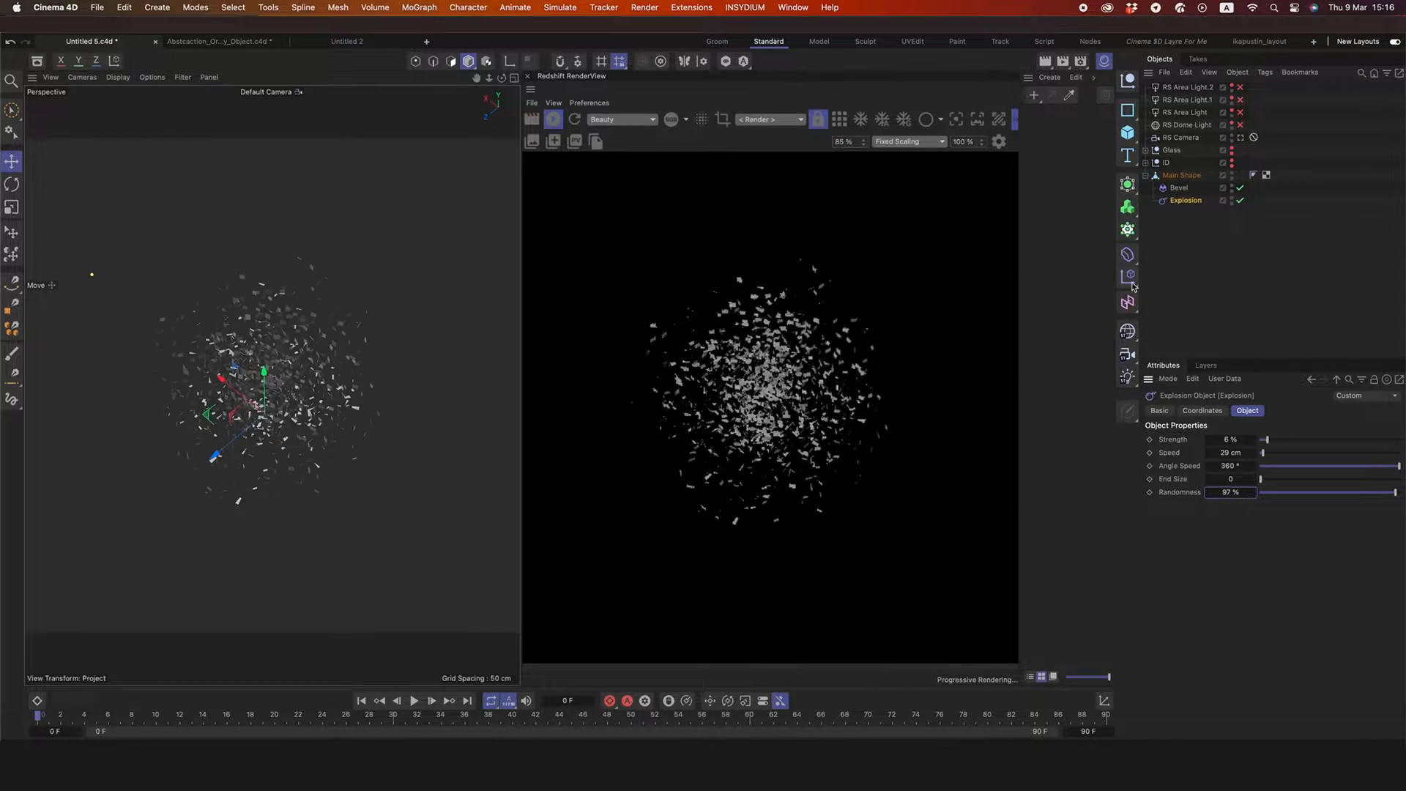
# - Add an Explosion FX deformer as a child of Main Shape, below the Explosion deformer
pyautogui.click(1173, 176)
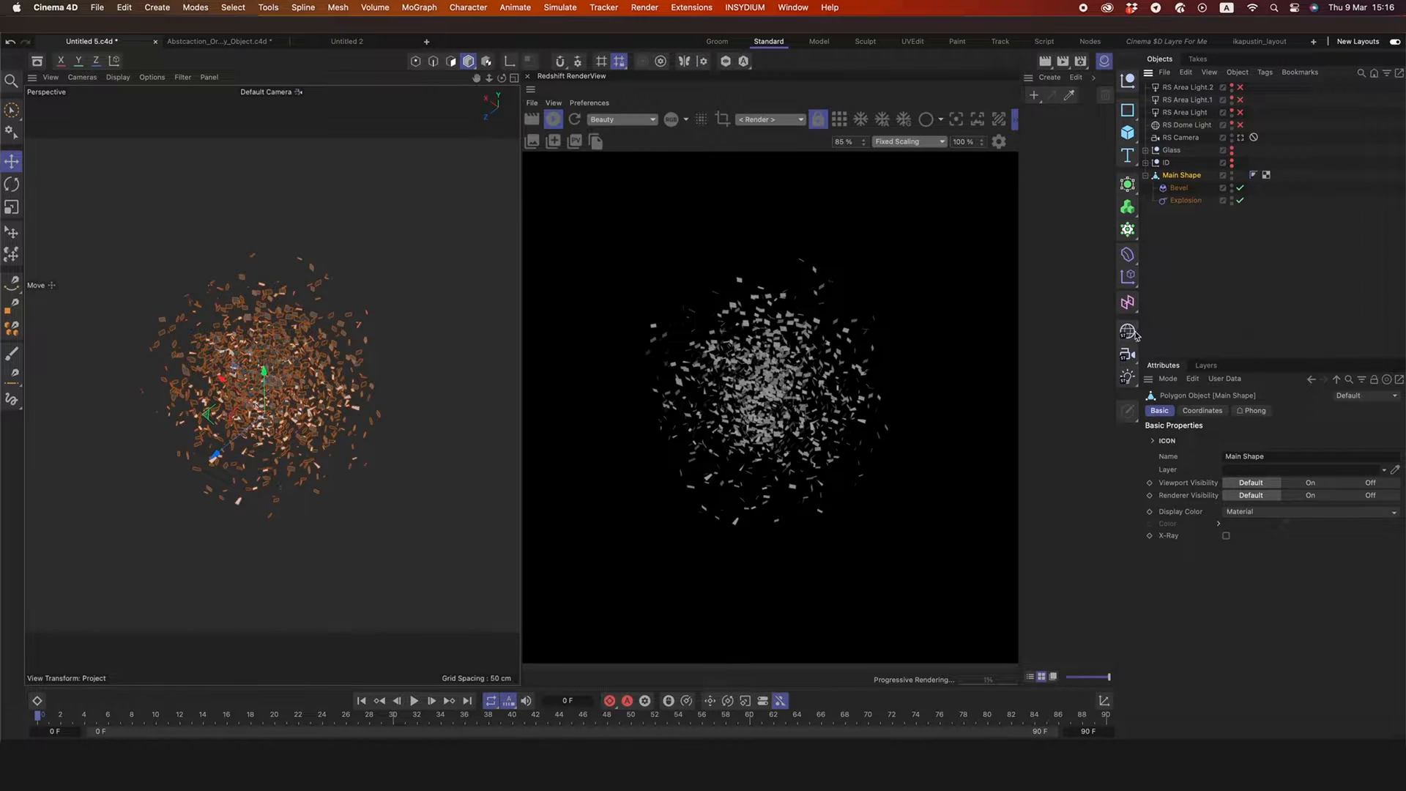
pyautogui.click(1128, 256)
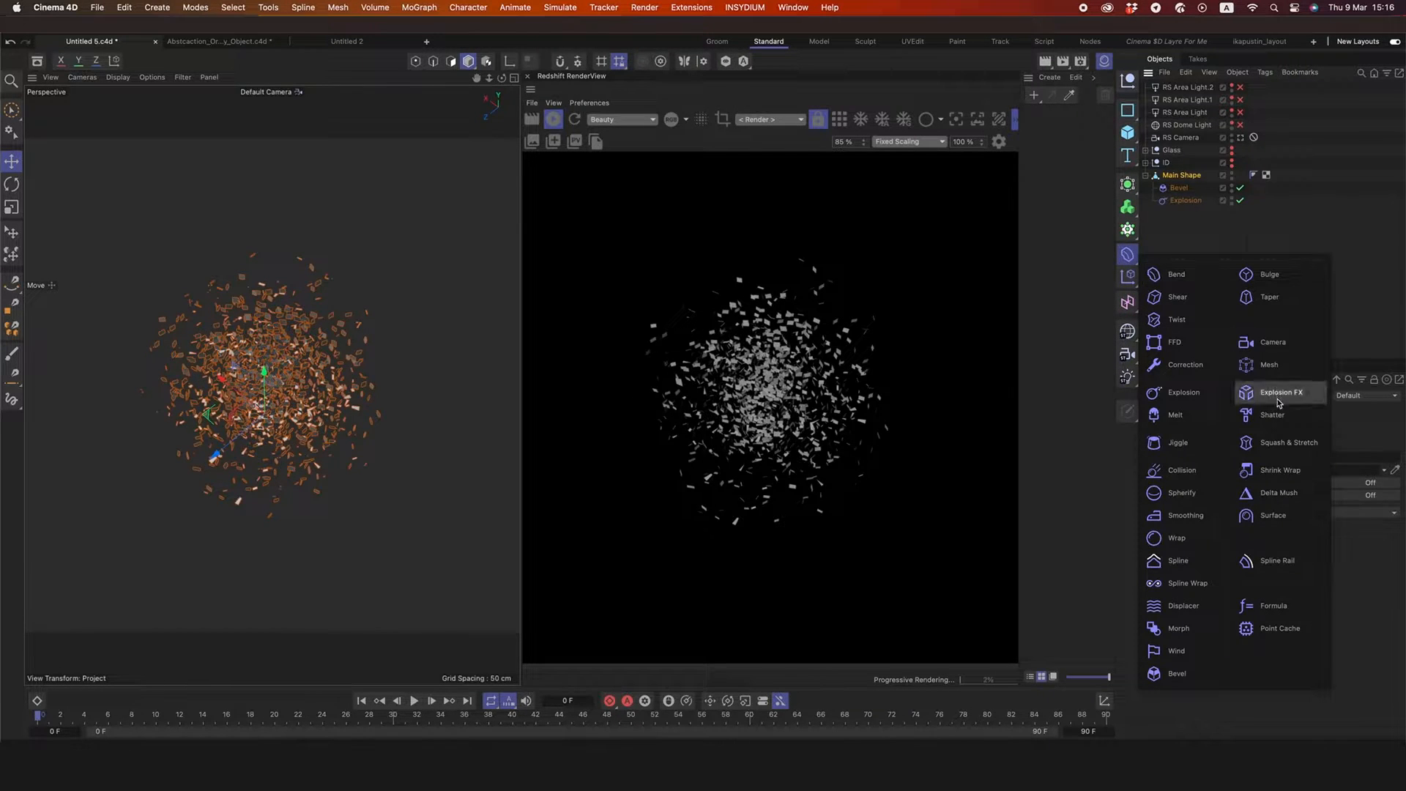
pyautogui.click(1278, 352)
pyautogui.moveTo(1193, 188); pyautogui.dragTo(1192, 215)
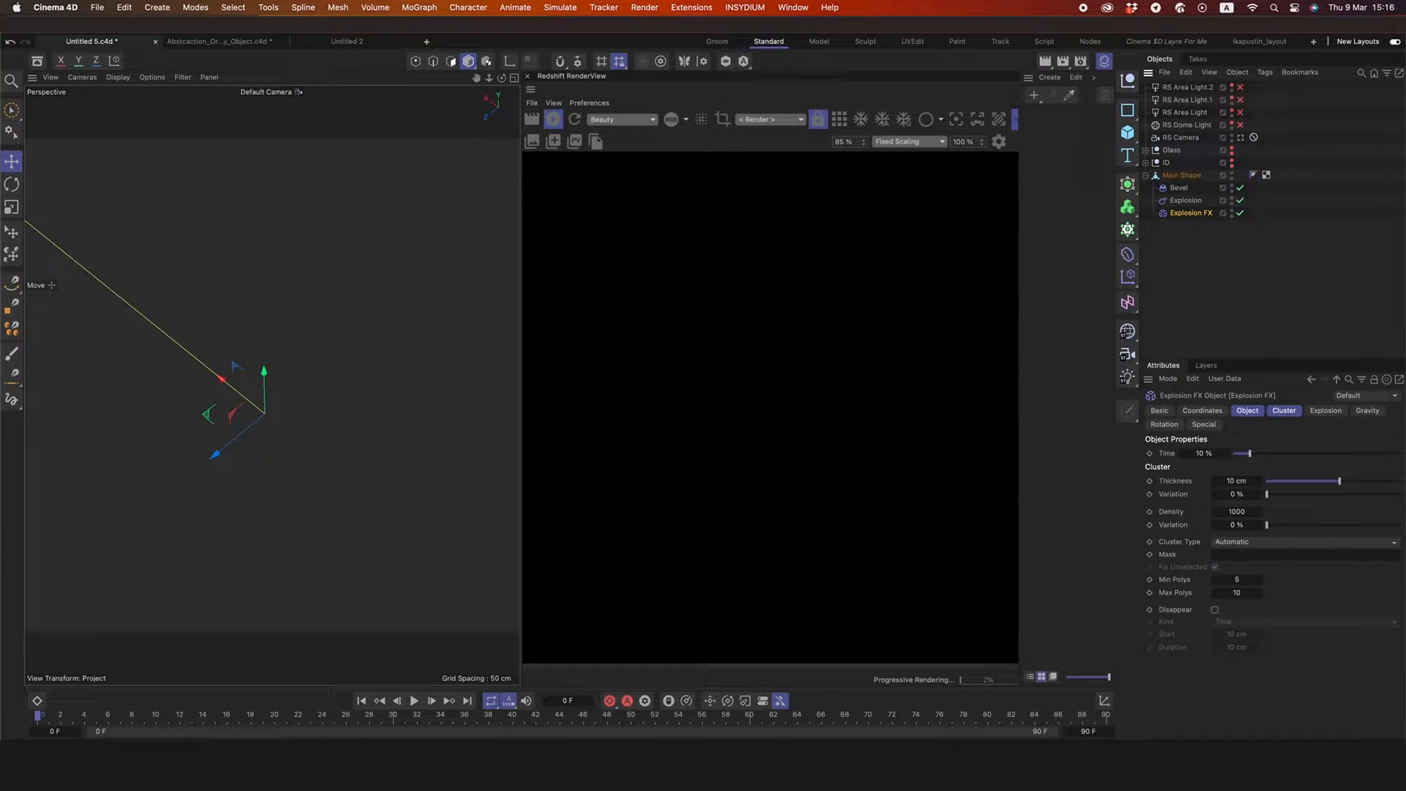
# - Set the Explosion FX deformer's time to 0 %
pyautogui.doubleClick(1237, 481)
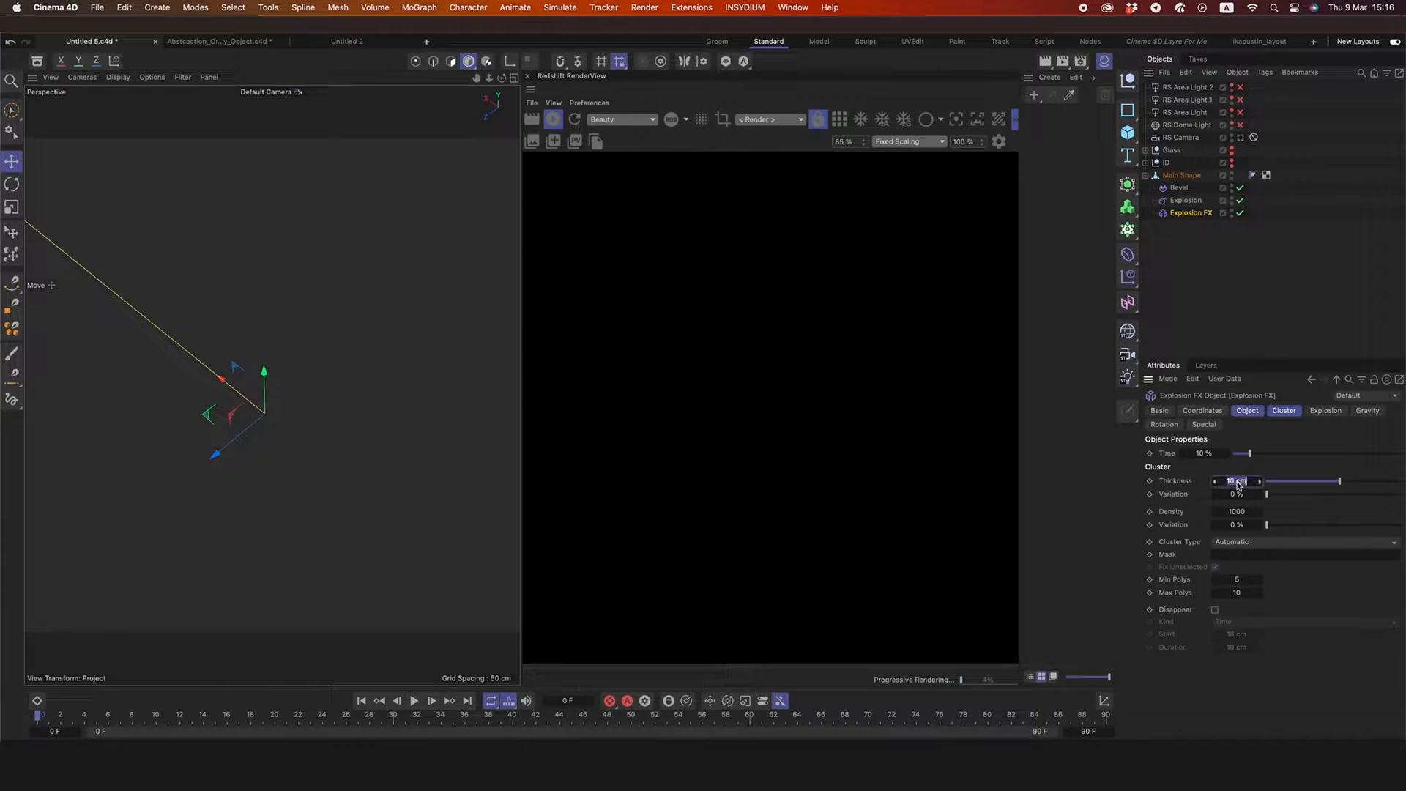
pyautogui.doubleClick(1208, 453)
pyautogui.write('0')
pyautogui.press('Return')
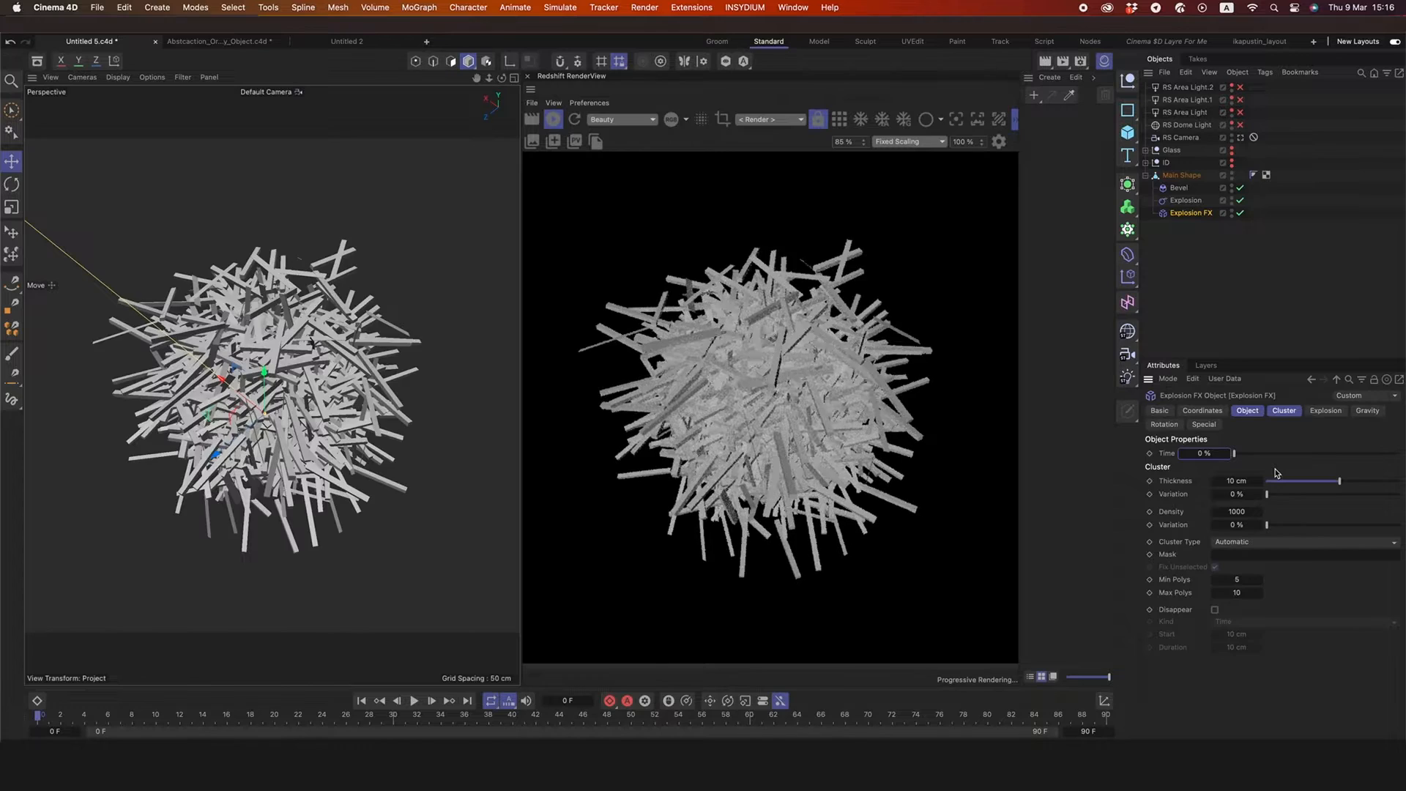
# - Set the Explosion FX cluster thickness to 12 cm with a thickness variation of 27 %
pyautogui.moveTo(489, 78)
pyautogui.mouseDown()
pyautogui.moveTo(571, 82)
pyautogui.moveTo(489, 82)
pyautogui.mouseUp()
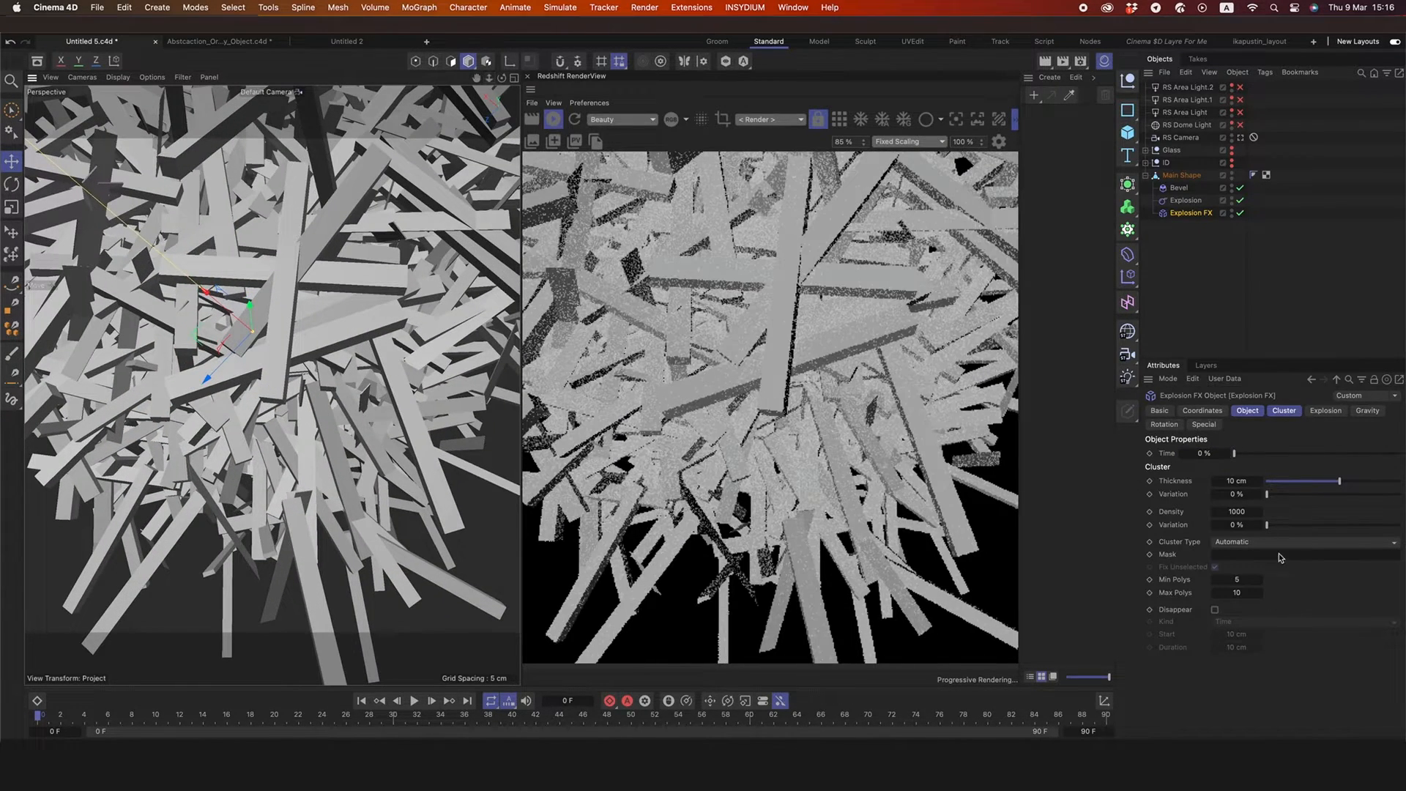
pyautogui.doubleClick(1237, 481)
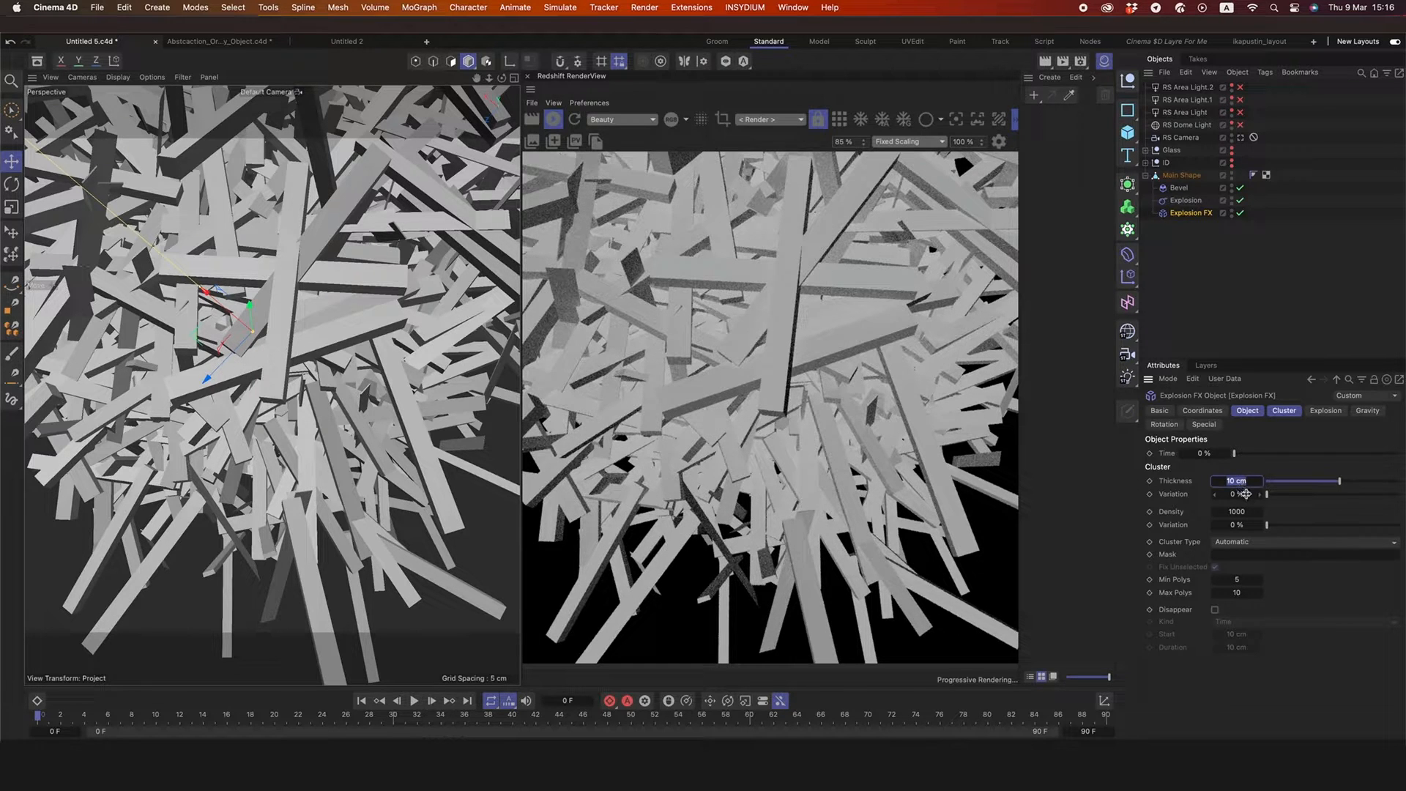
pyautogui.write('12')
pyautogui.doubleClick(1253, 495)
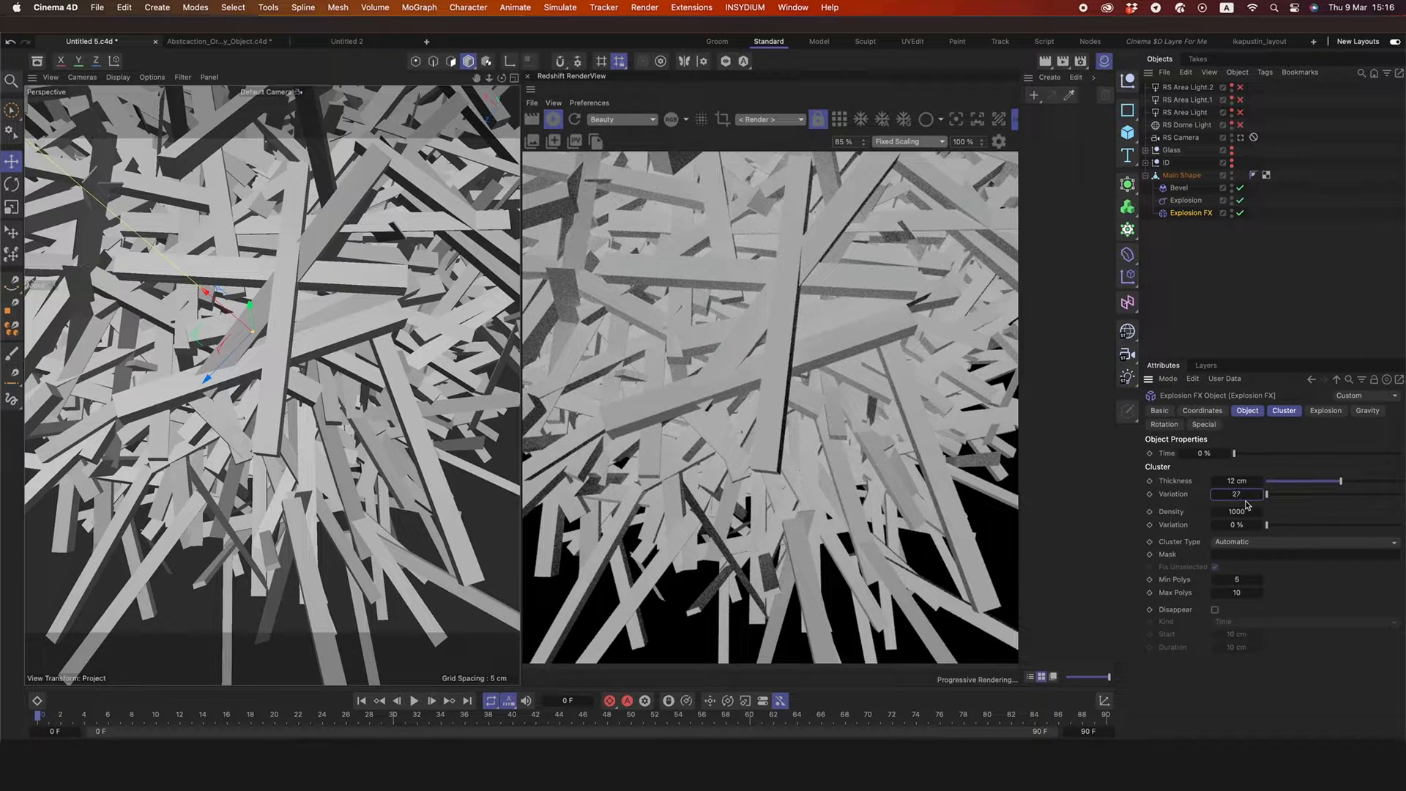
pyautogui.write('27')
pyautogui.press('Return')
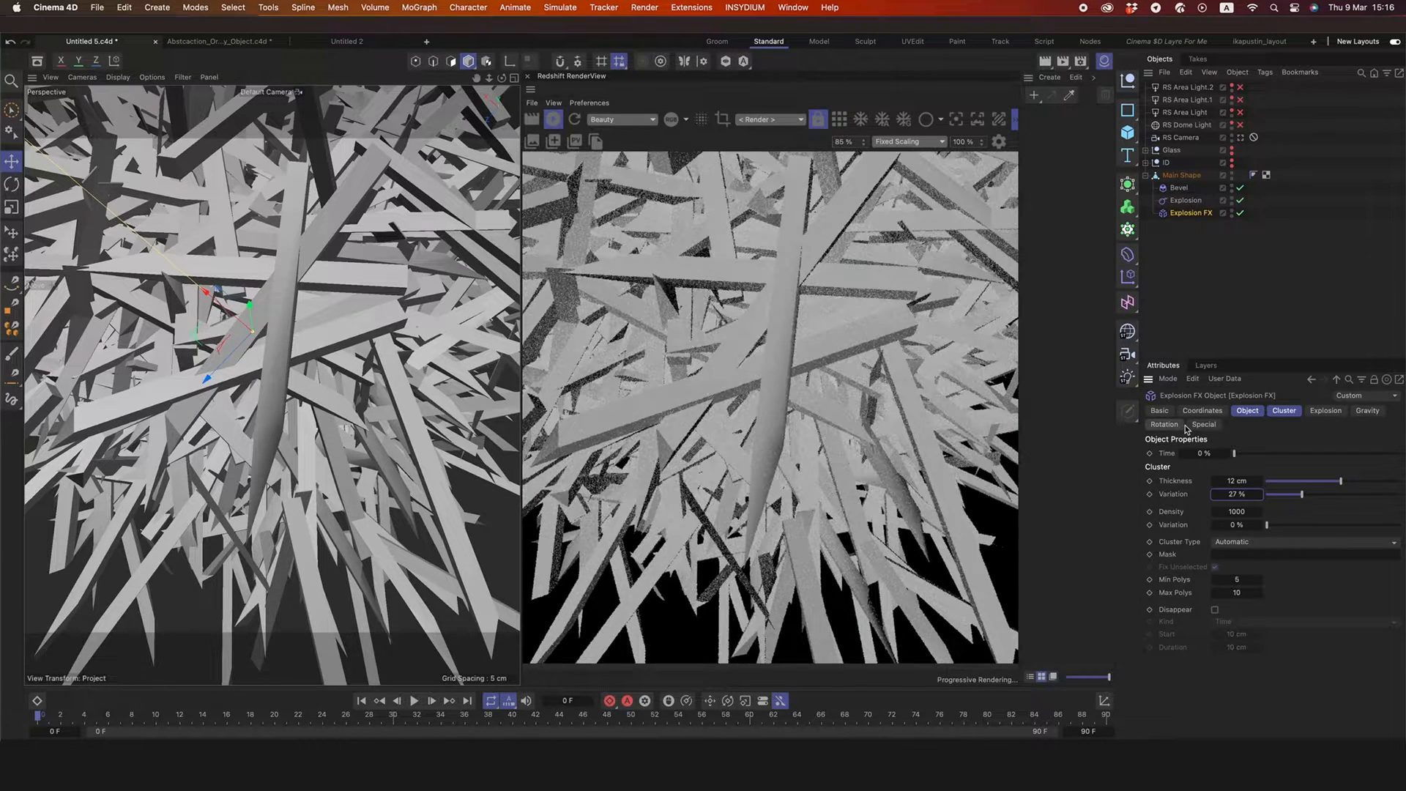
# - Try a 14 cm cluster thickness and a higher thickness variation, and restore them to 12 cm and 27 %
pyautogui.moveTo(489, 77); pyautogui.dragTo(1341, 481)
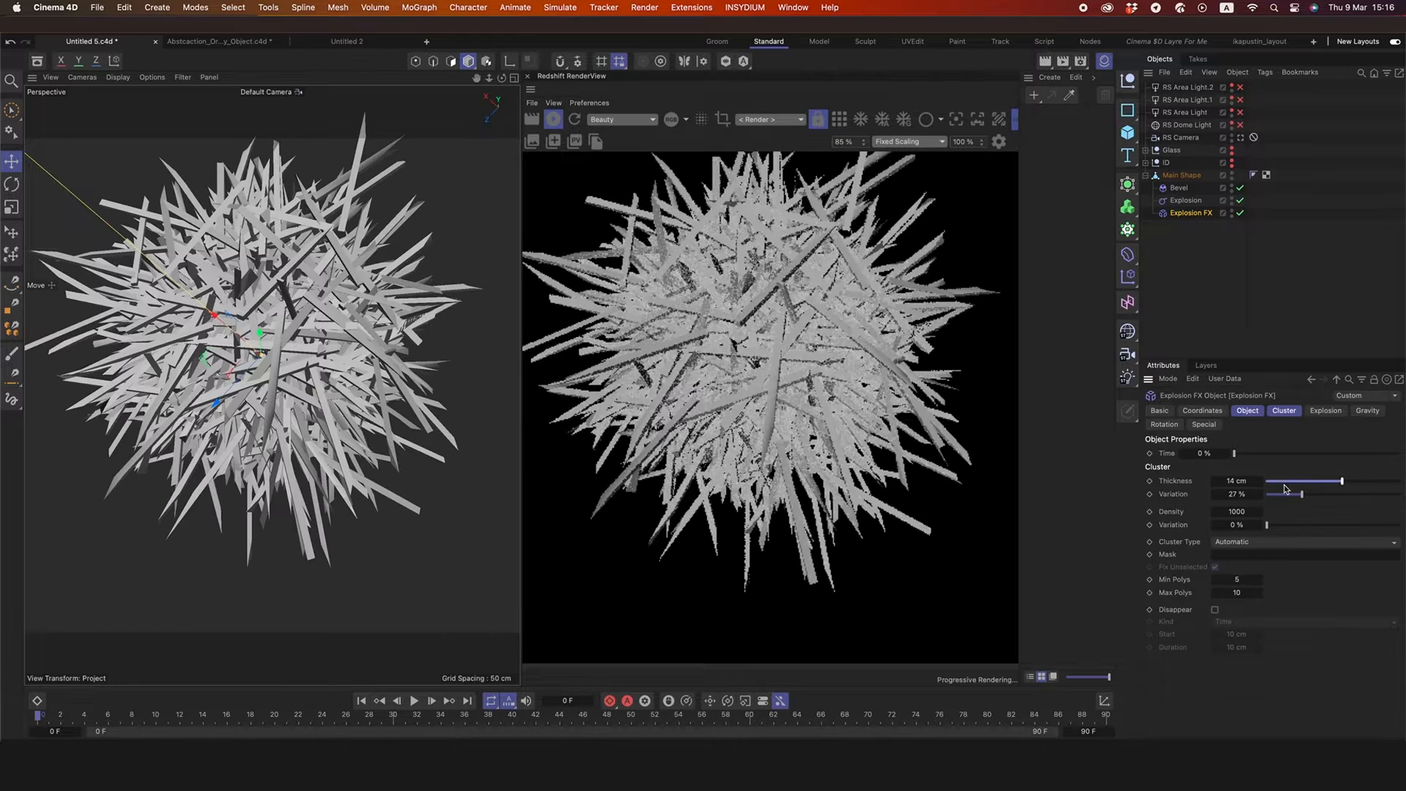
pyautogui.doubleClick(1245, 481)
pyautogui.write('12')
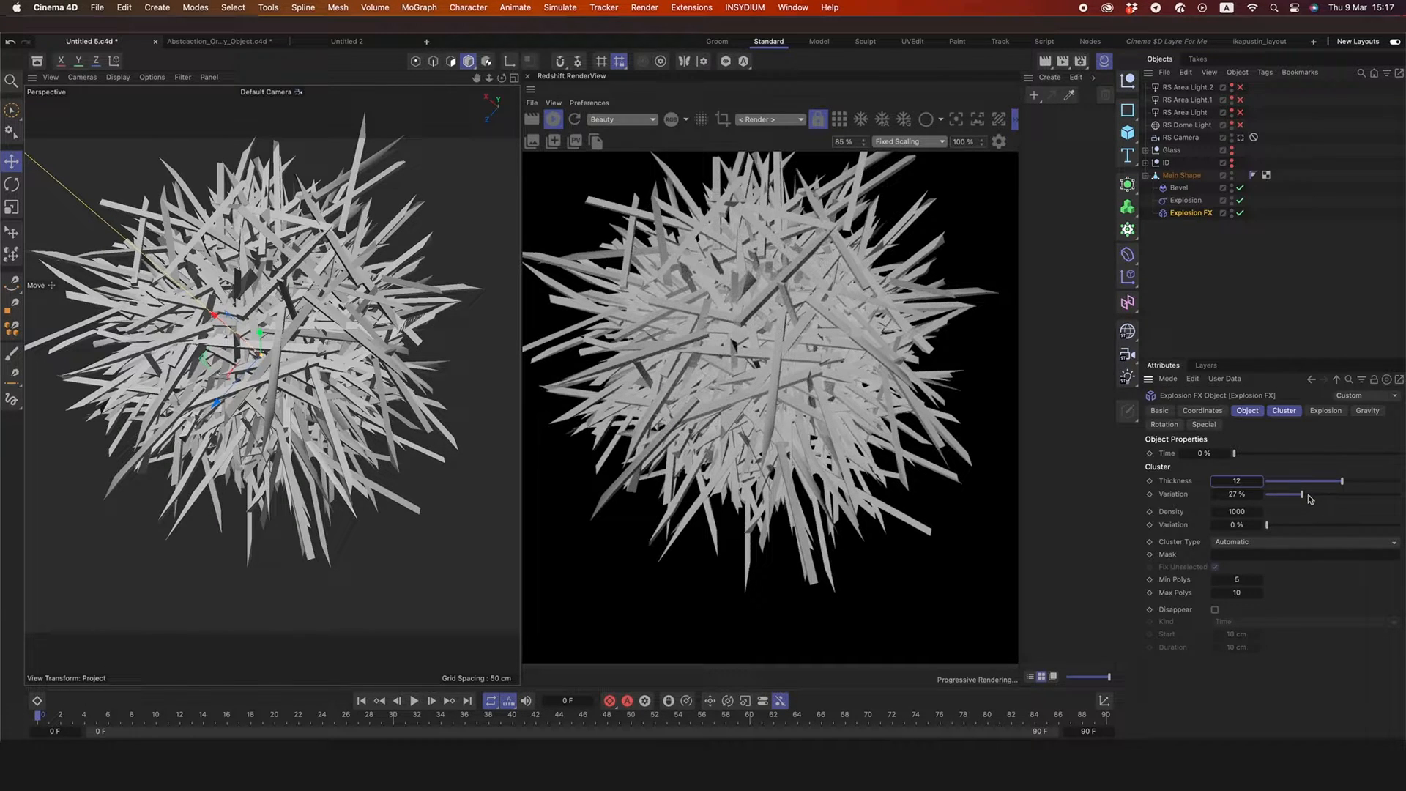
pyautogui.moveTo(1304, 495)
pyautogui.mouseDown()
pyautogui.moveTo(1288, 495)
pyautogui.moveTo(1317, 495)
pyautogui.mouseUp()
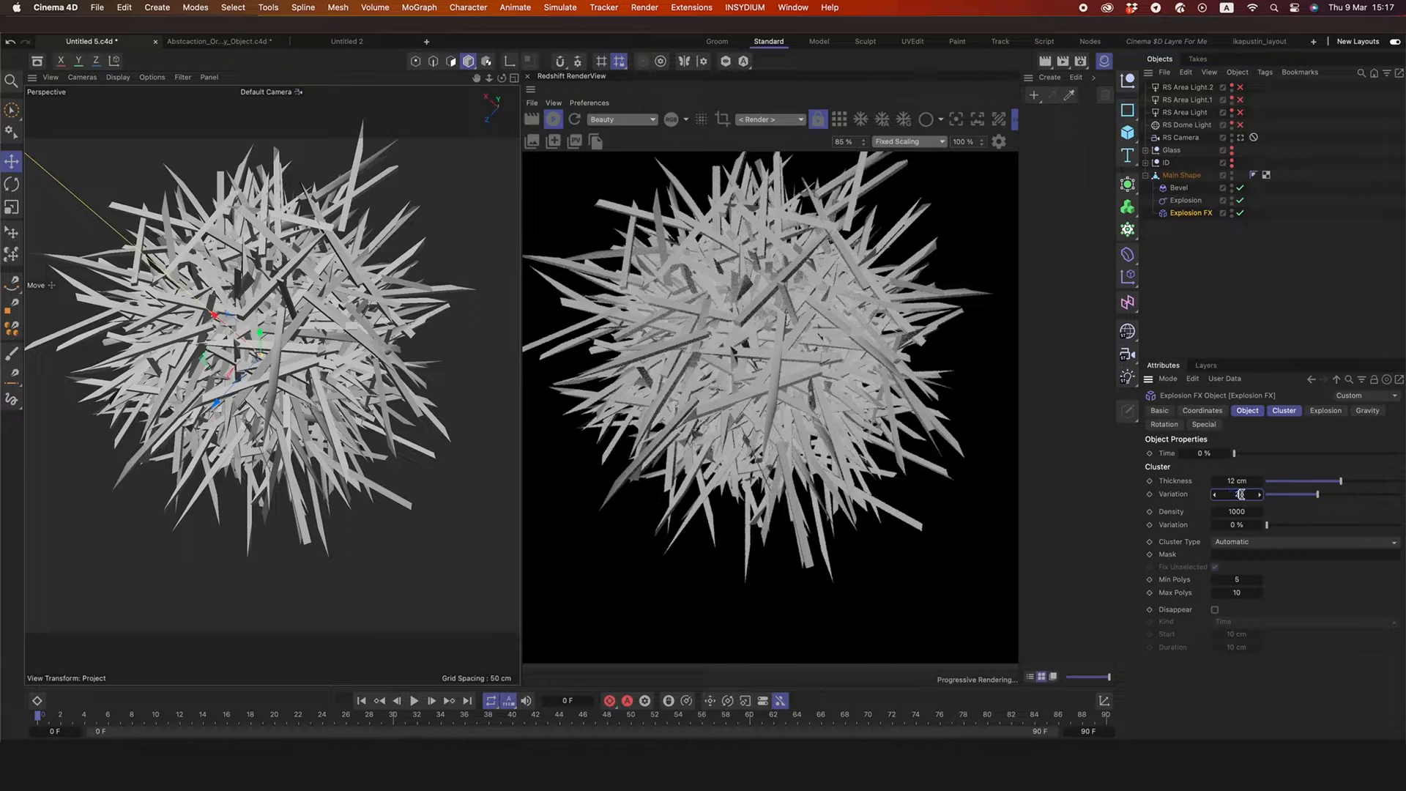
pyautogui.click(1237, 494)
pyautogui.write('27')
pyautogui.press('Return')
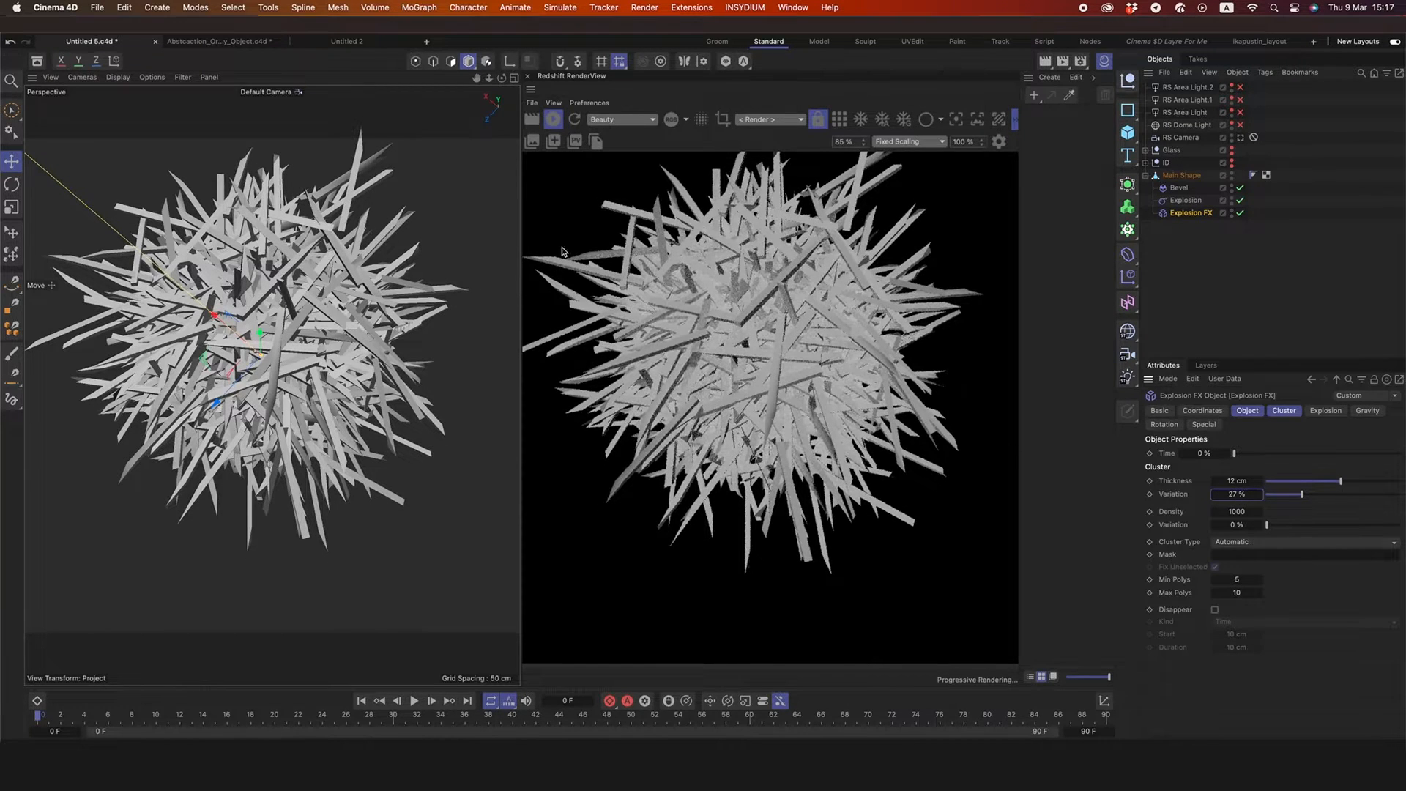
# - Place Main Shape inside a Volume Builder and set its voxel size to 0.1 cm
pyautogui.click(1180, 178)
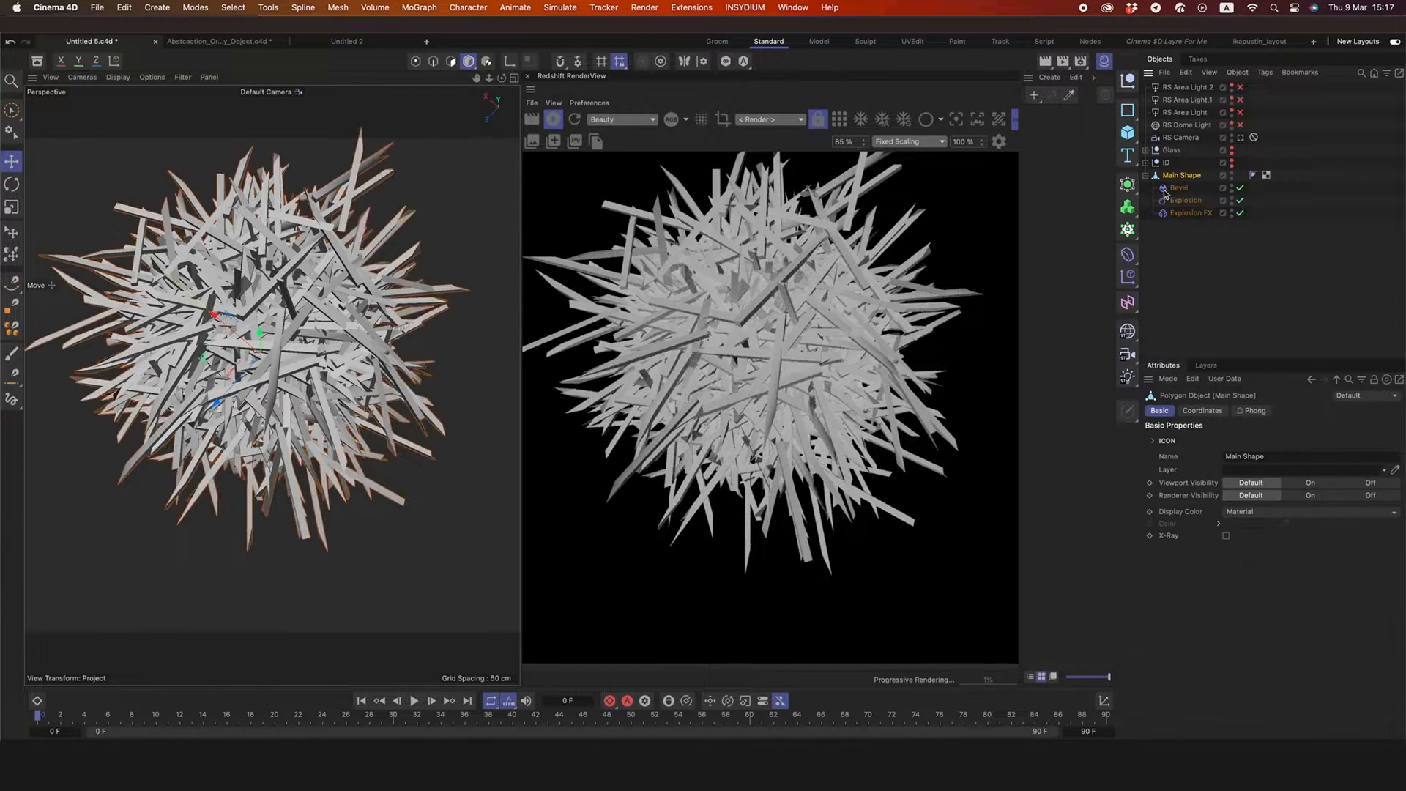
pyautogui.click(1128, 211)
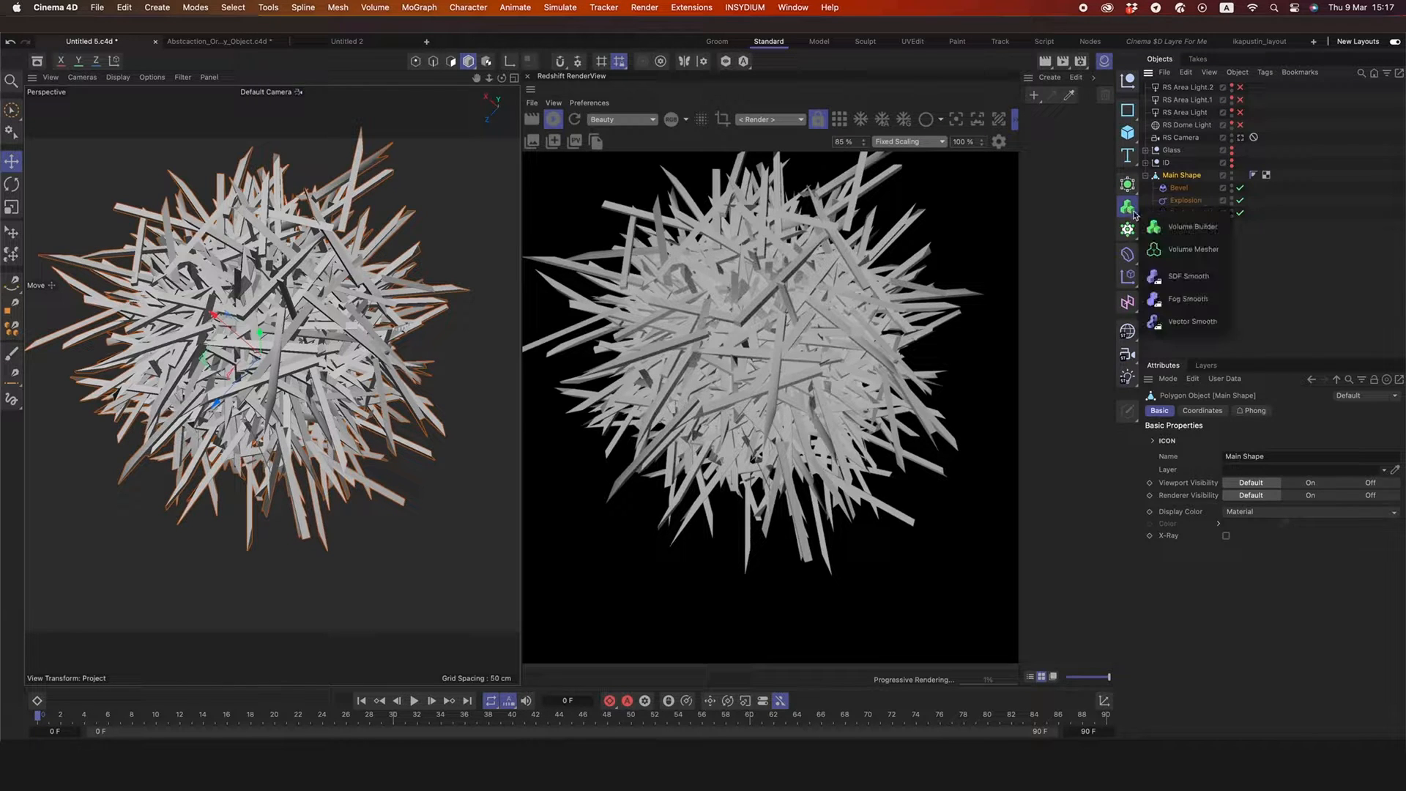
pyautogui.click(1171, 228)
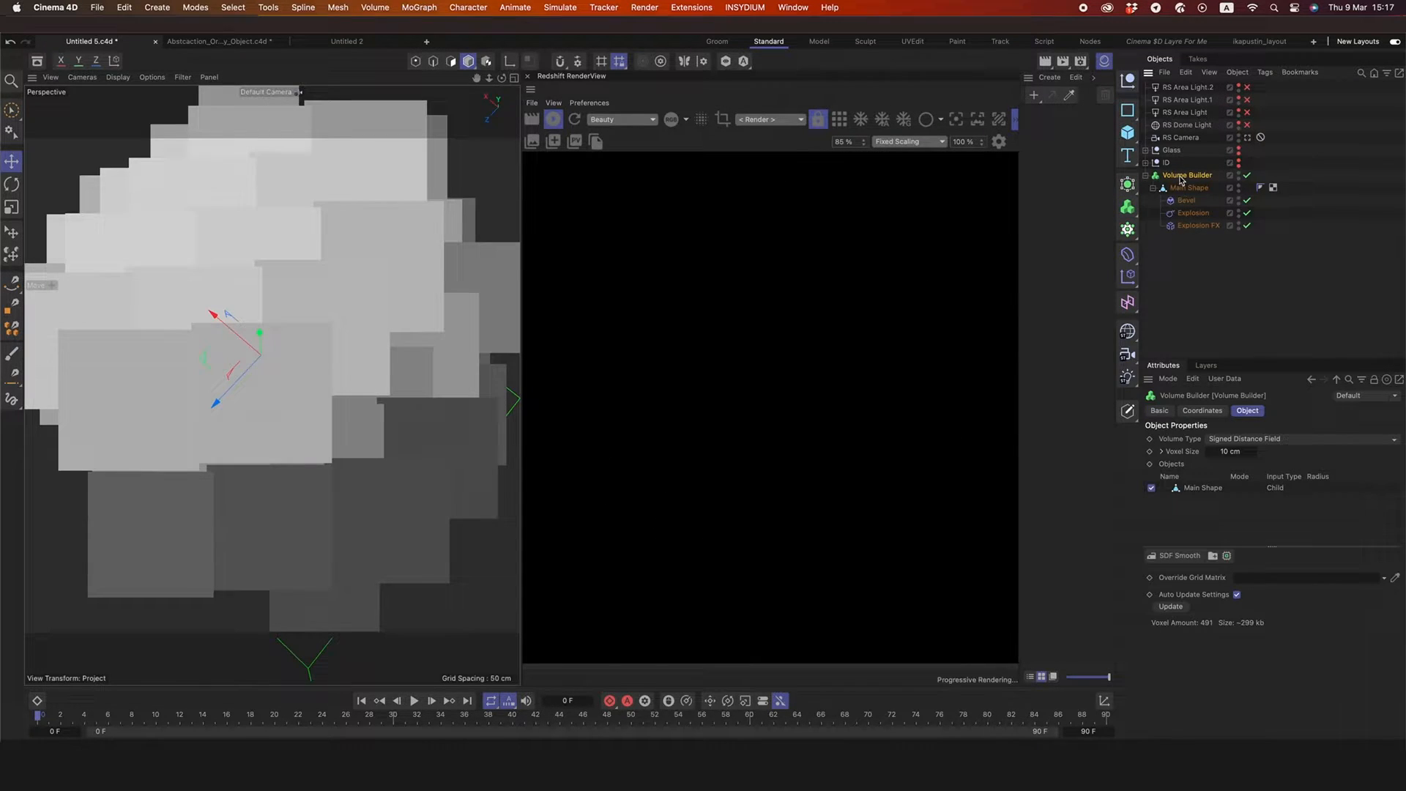
pyautogui.doubleClick(1233, 451)
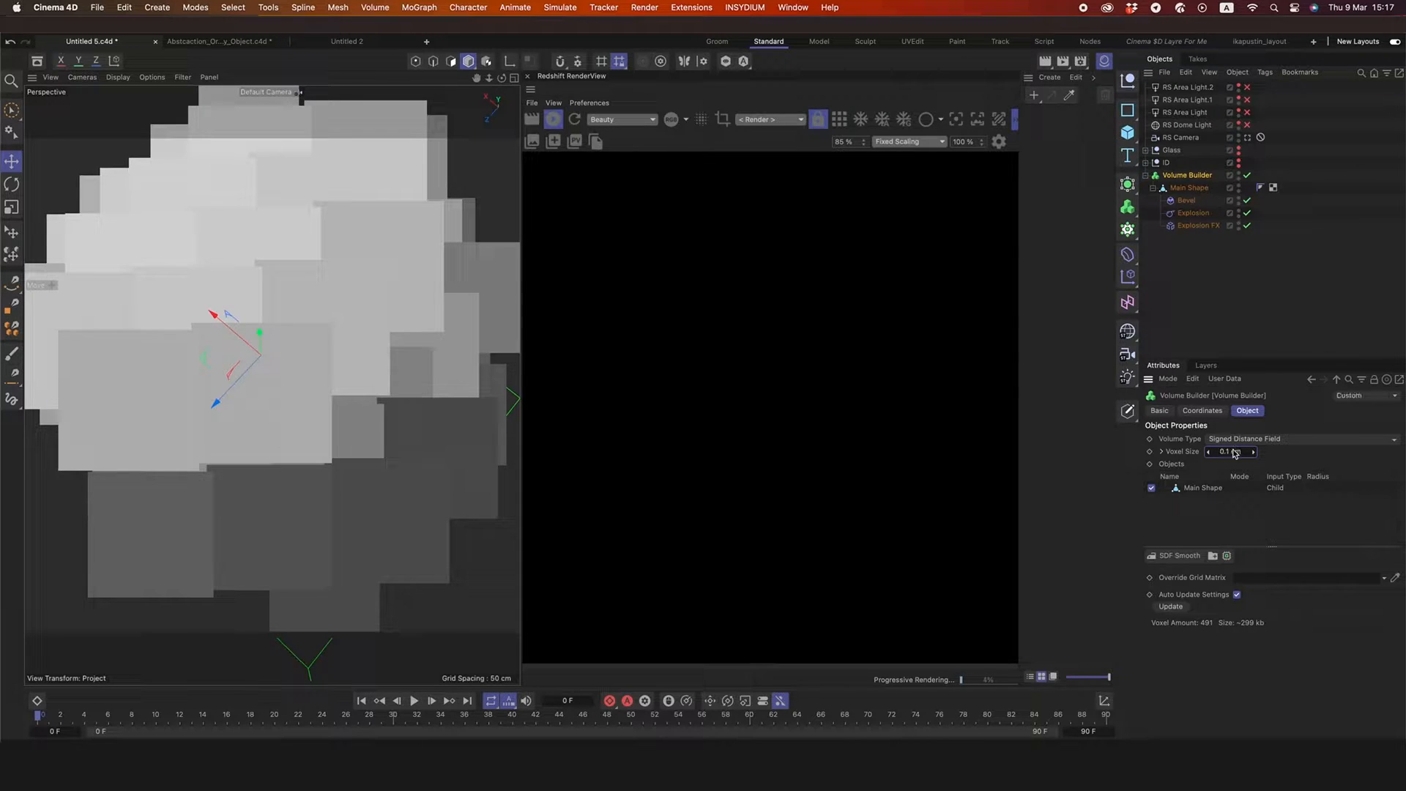
pyautogui.press('Return')
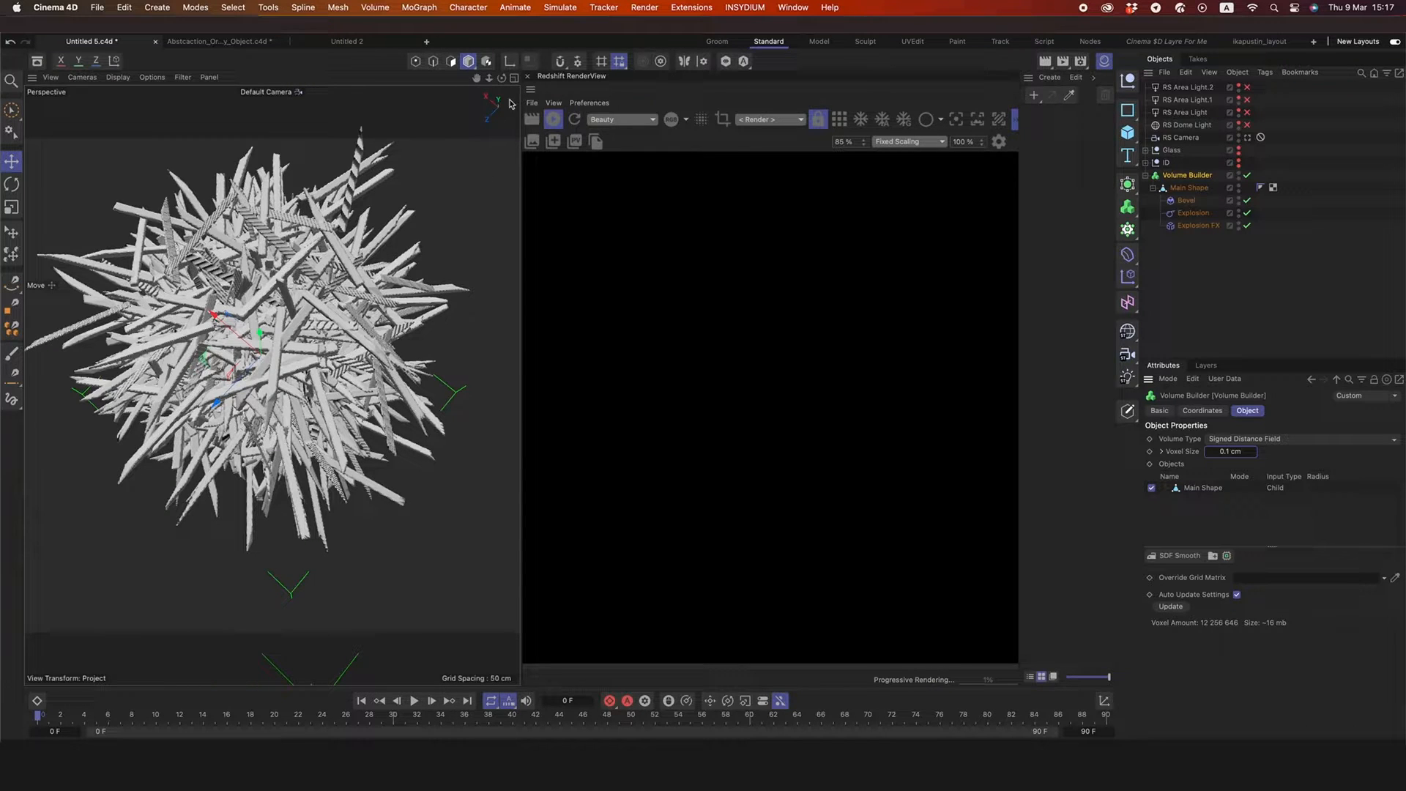
# - Add an SDF Smooth filter with a voxel distance of 1 to the Volume Builder, and place the builder inside a Volume Mesher
pyautogui.moveTo(503, 79)
pyautogui.mouseDown()
pyautogui.moveTo(468, 89)
pyautogui.moveTo(503, 79)
pyautogui.moveTo(482, 82)
pyautogui.moveTo(517, 96)
pyautogui.mouseUp()
pyautogui.click(1180, 555)
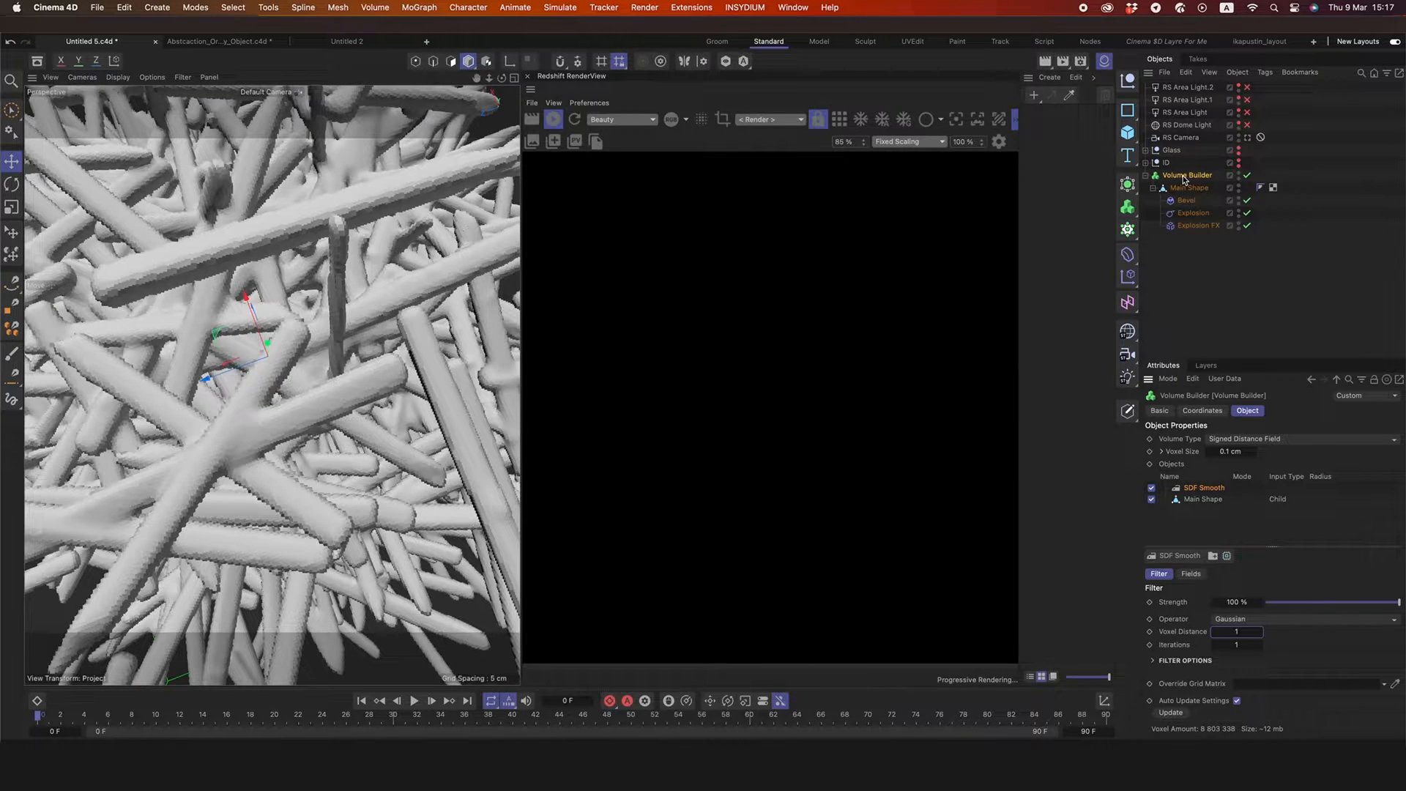
pyautogui.click(1128, 206)
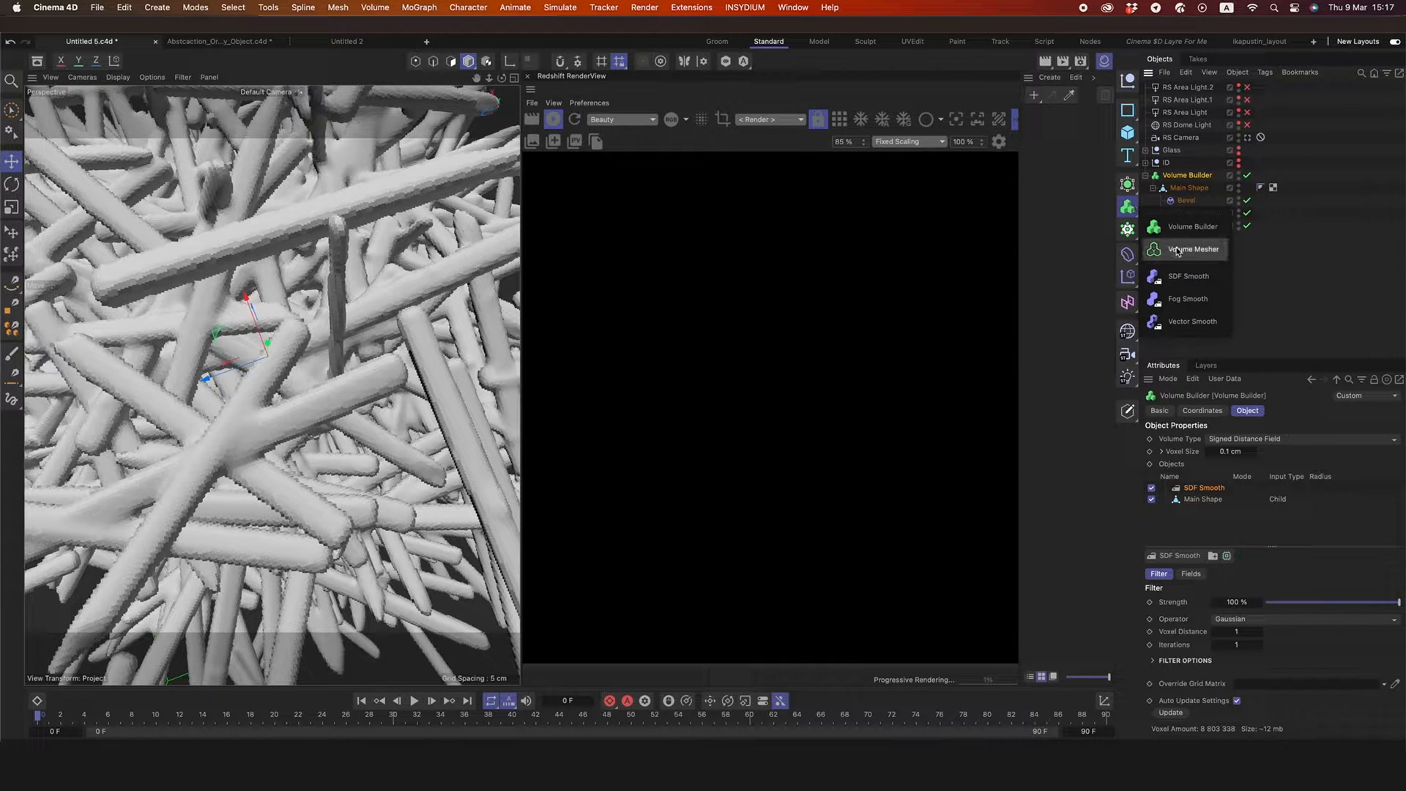
pyautogui.click(1178, 250)
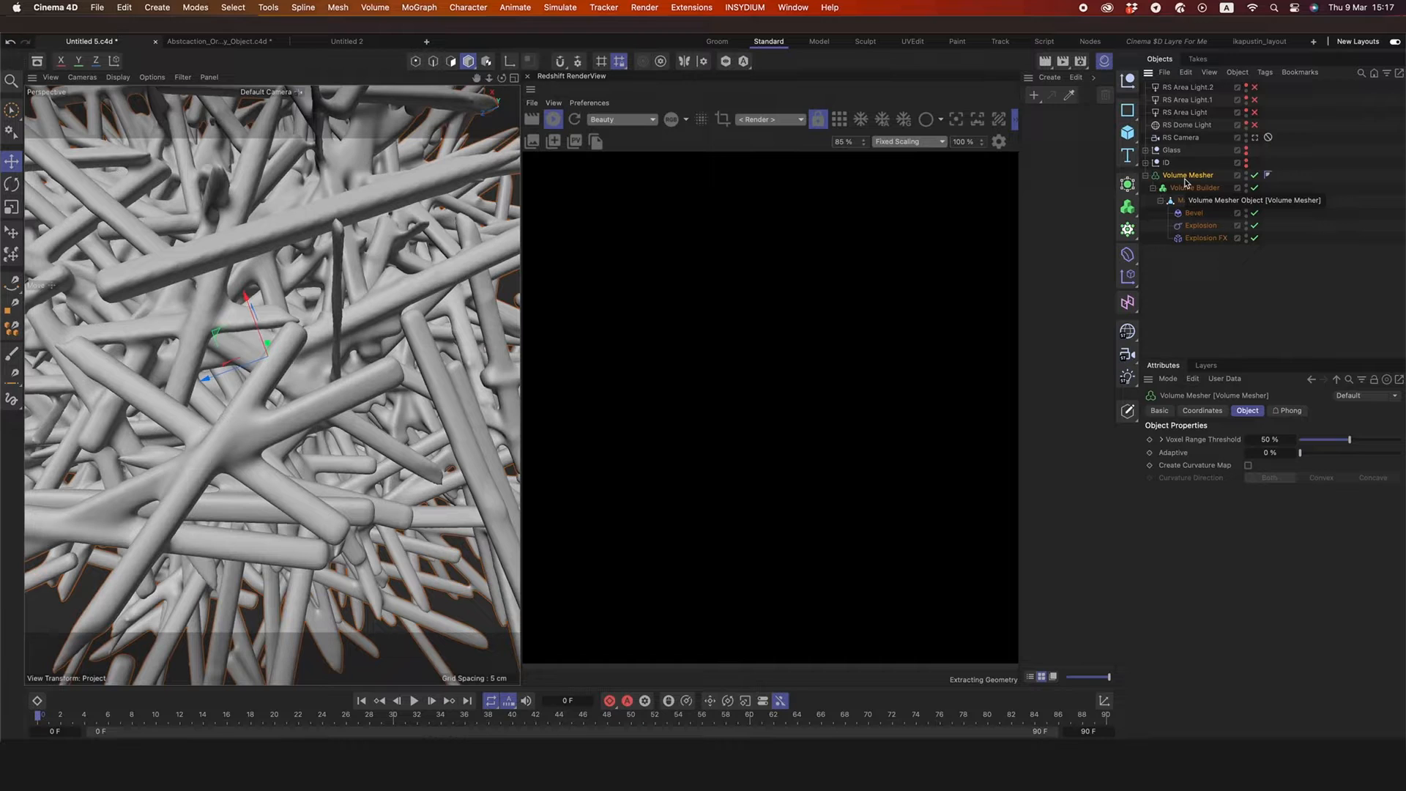
# - Set the Volume Mesher's voxel range threshold to 40 %
pyautogui.click(1262, 440)
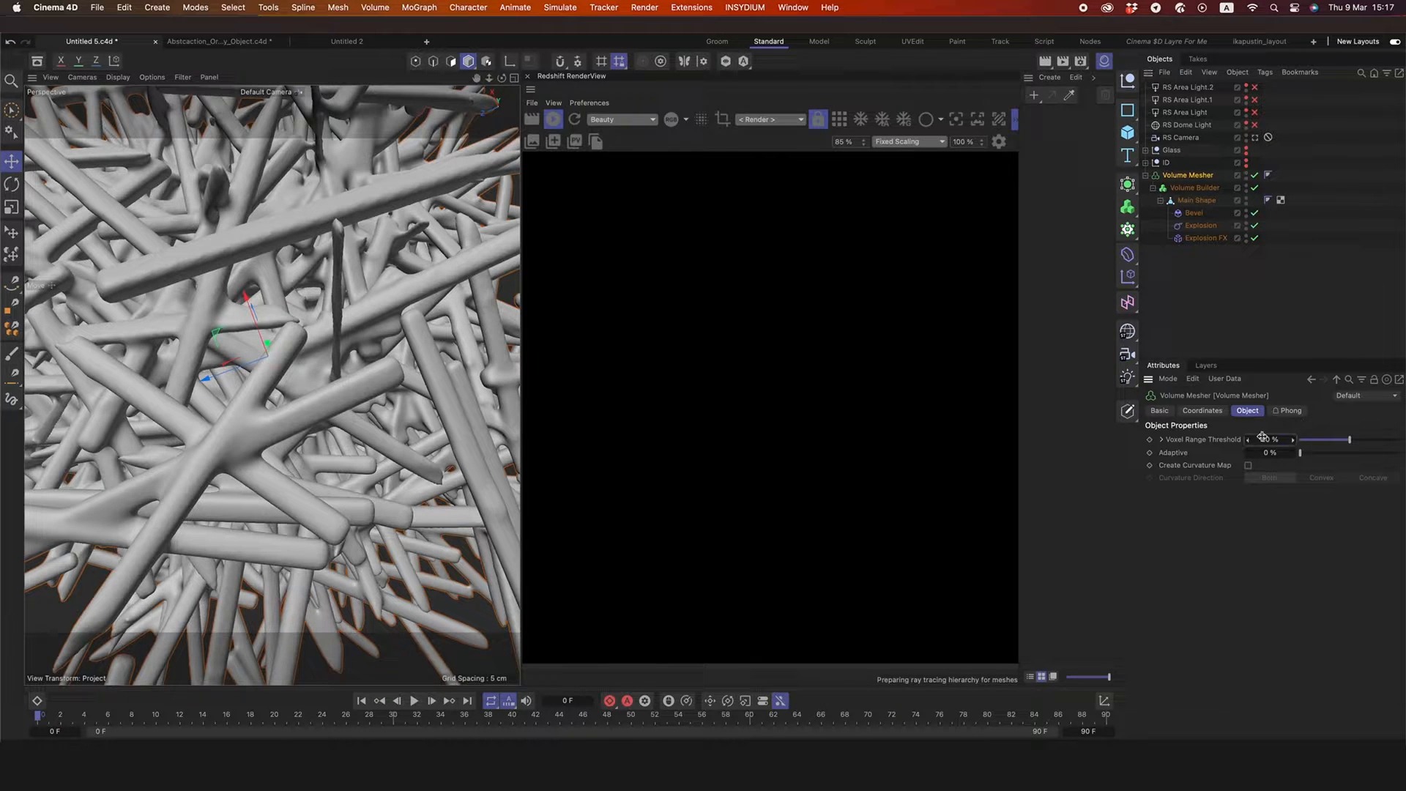
pyautogui.write('40')
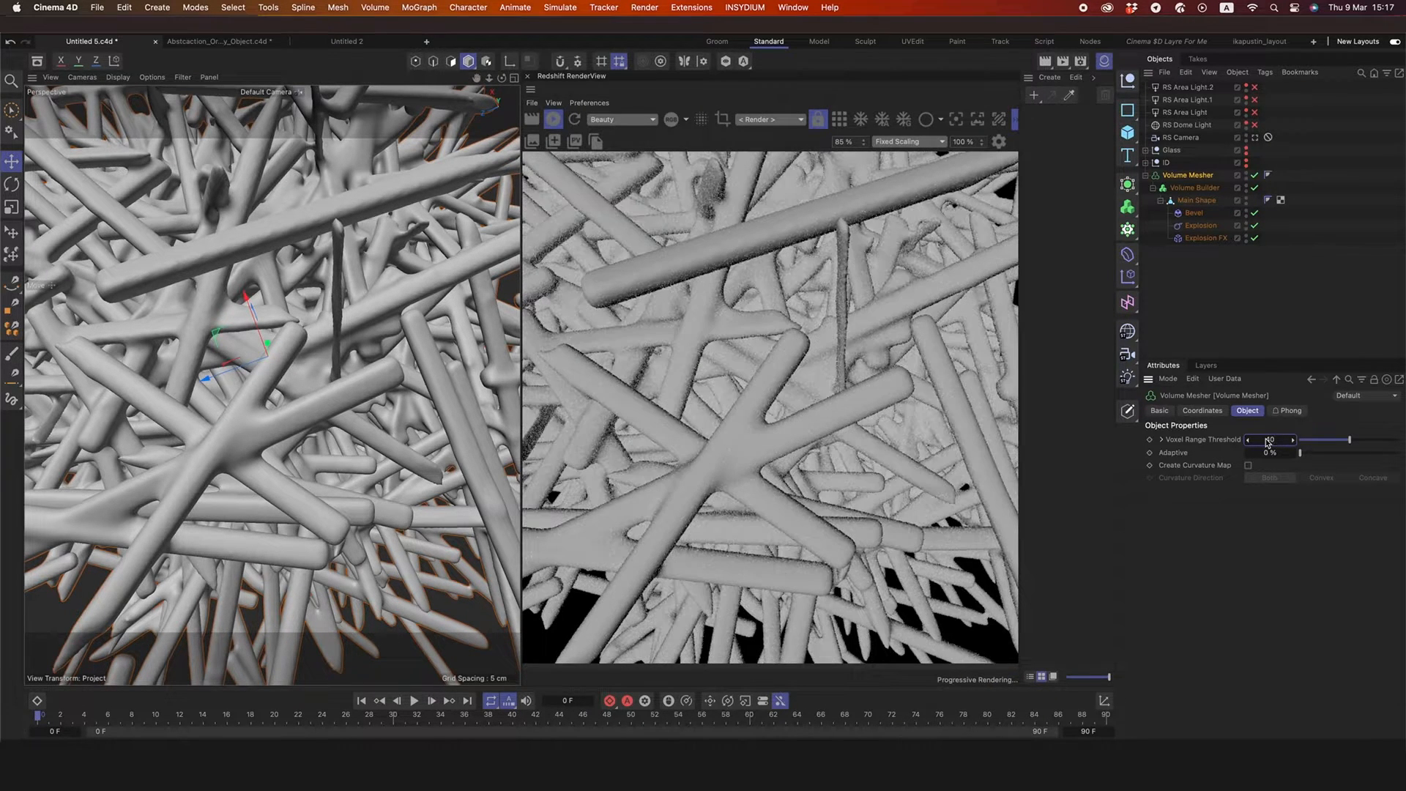
pyautogui.press('Return')
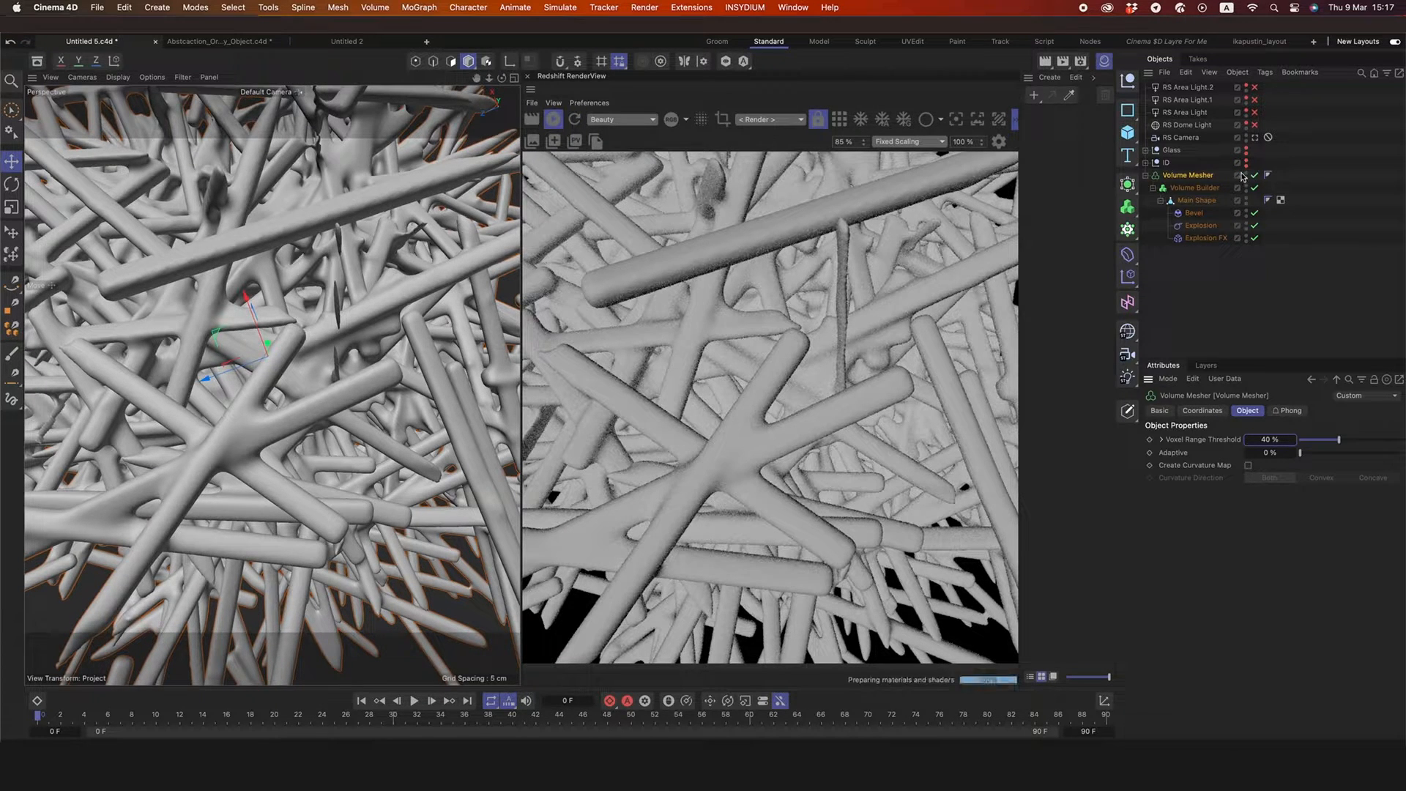
# - Inspect the meshed spikes up close, look through the RS Camera, and review its Object and Optical settings
pyautogui.moveTo(477, 78); pyautogui.dragTo(463, 146)
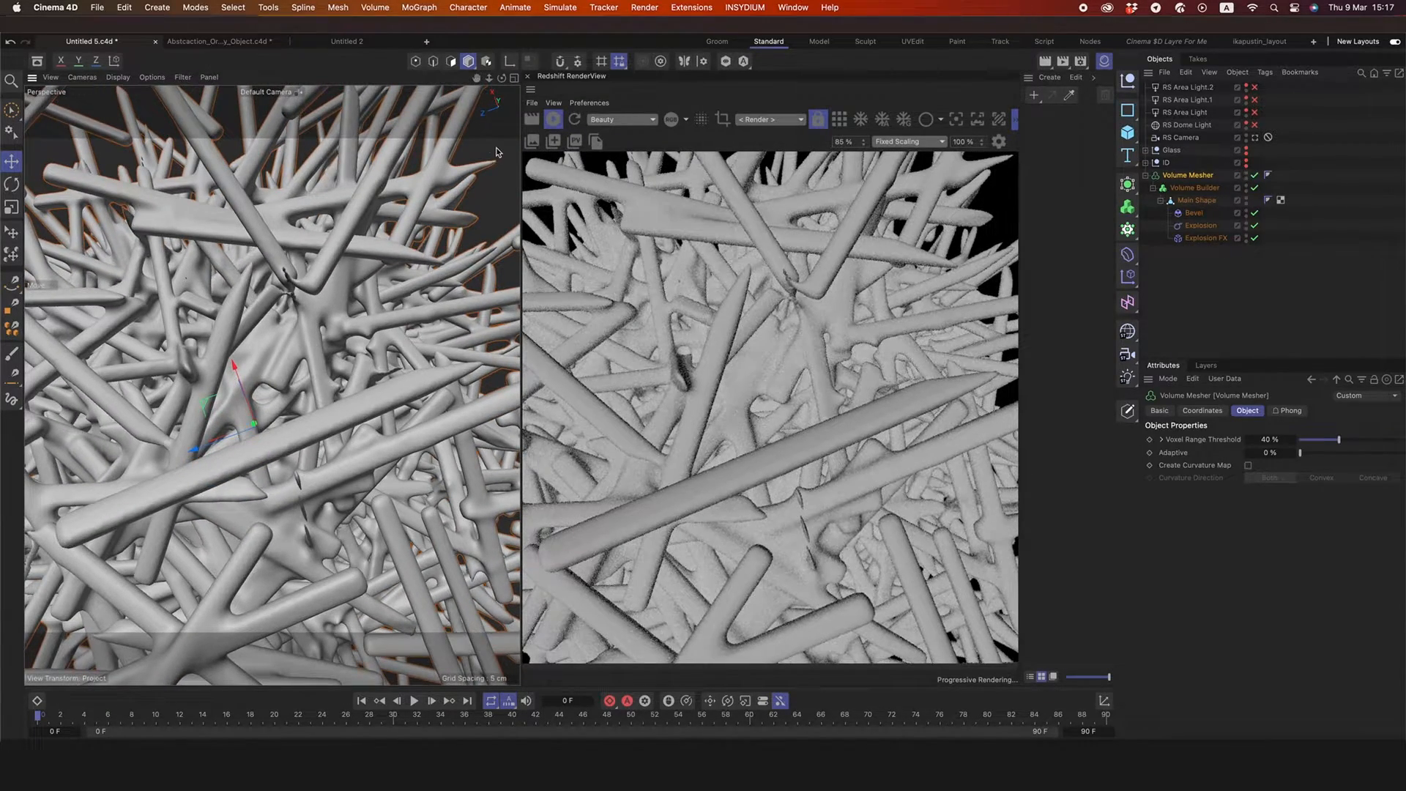
pyautogui.moveTo(476, 78); pyautogui.dragTo(489, 36)
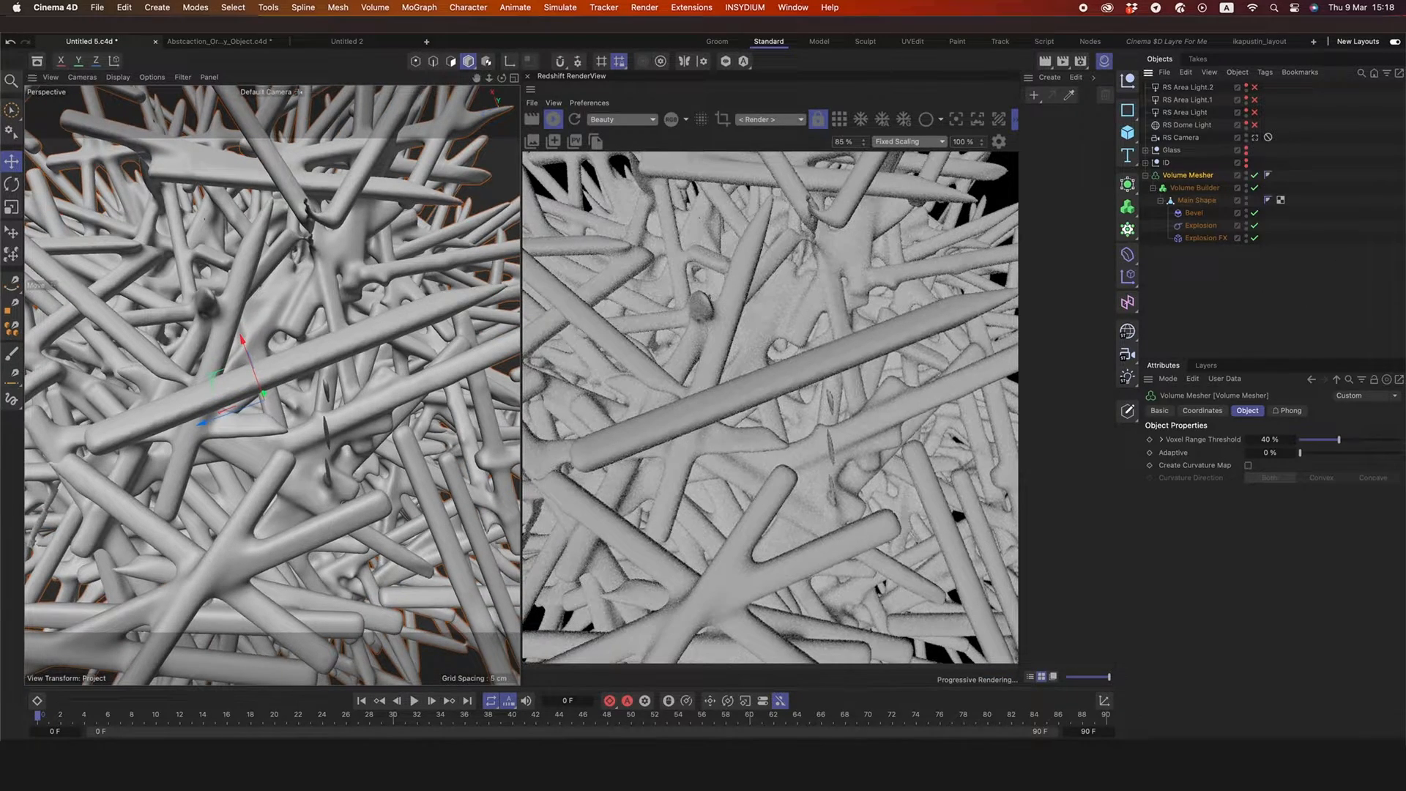
pyautogui.click(1254, 138)
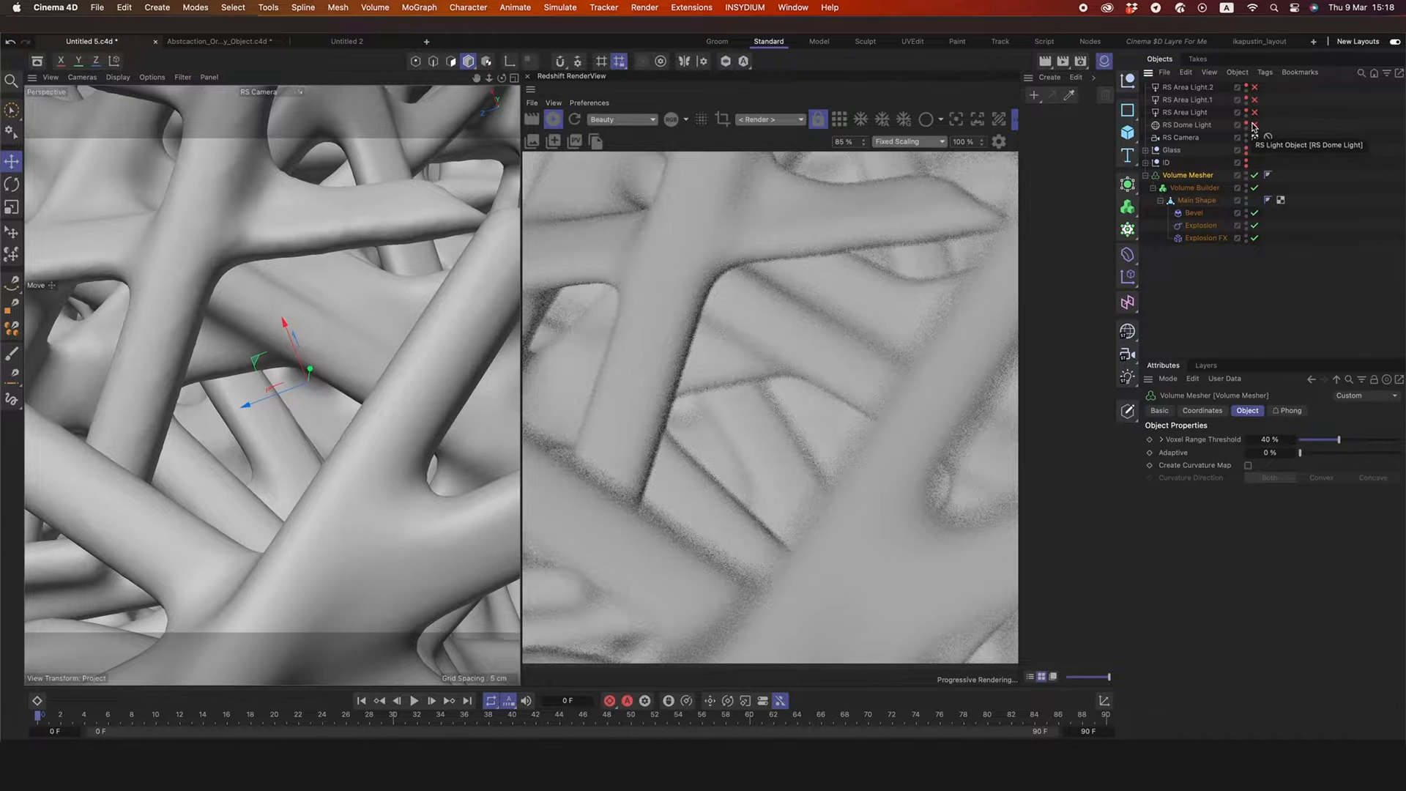
pyautogui.click(1254, 125)
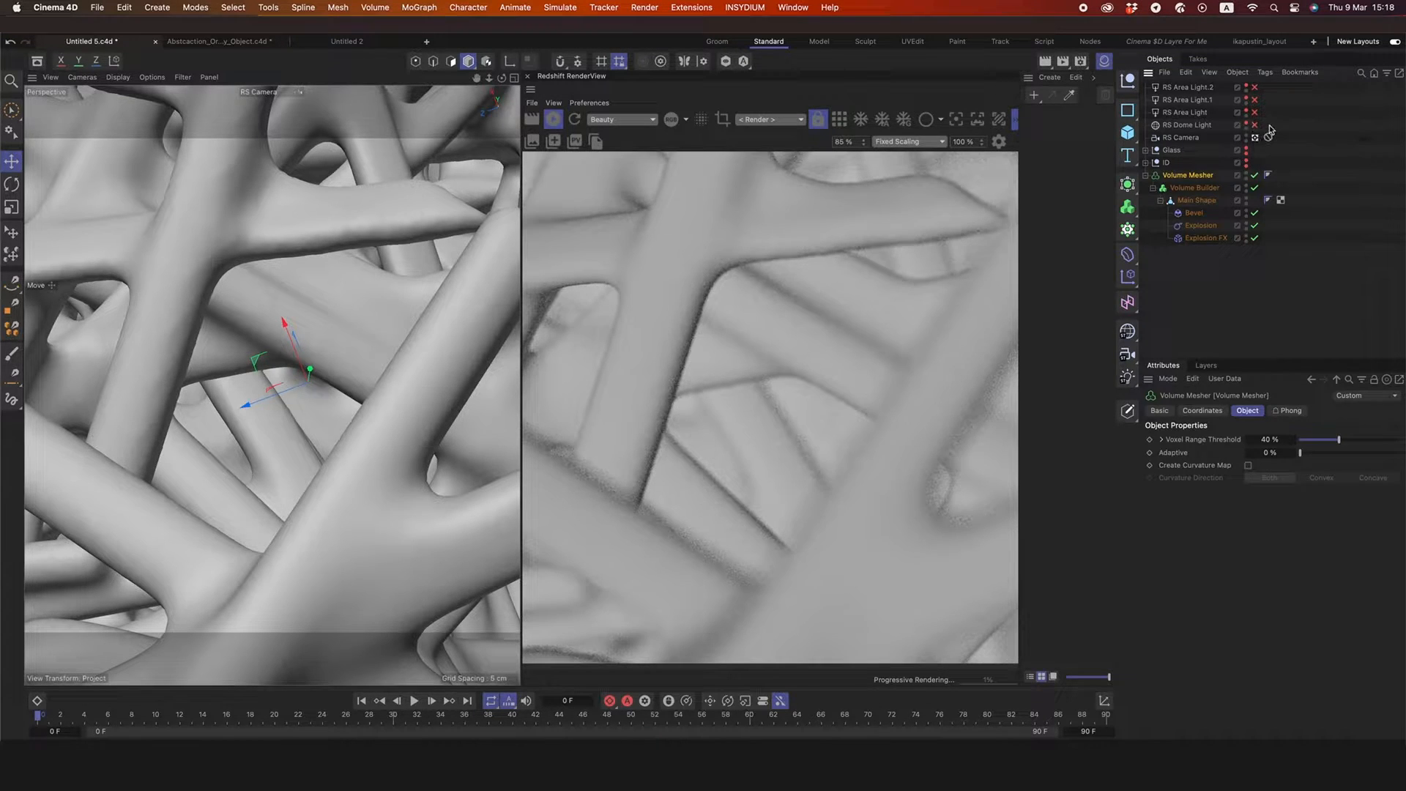
pyautogui.click(1186, 137)
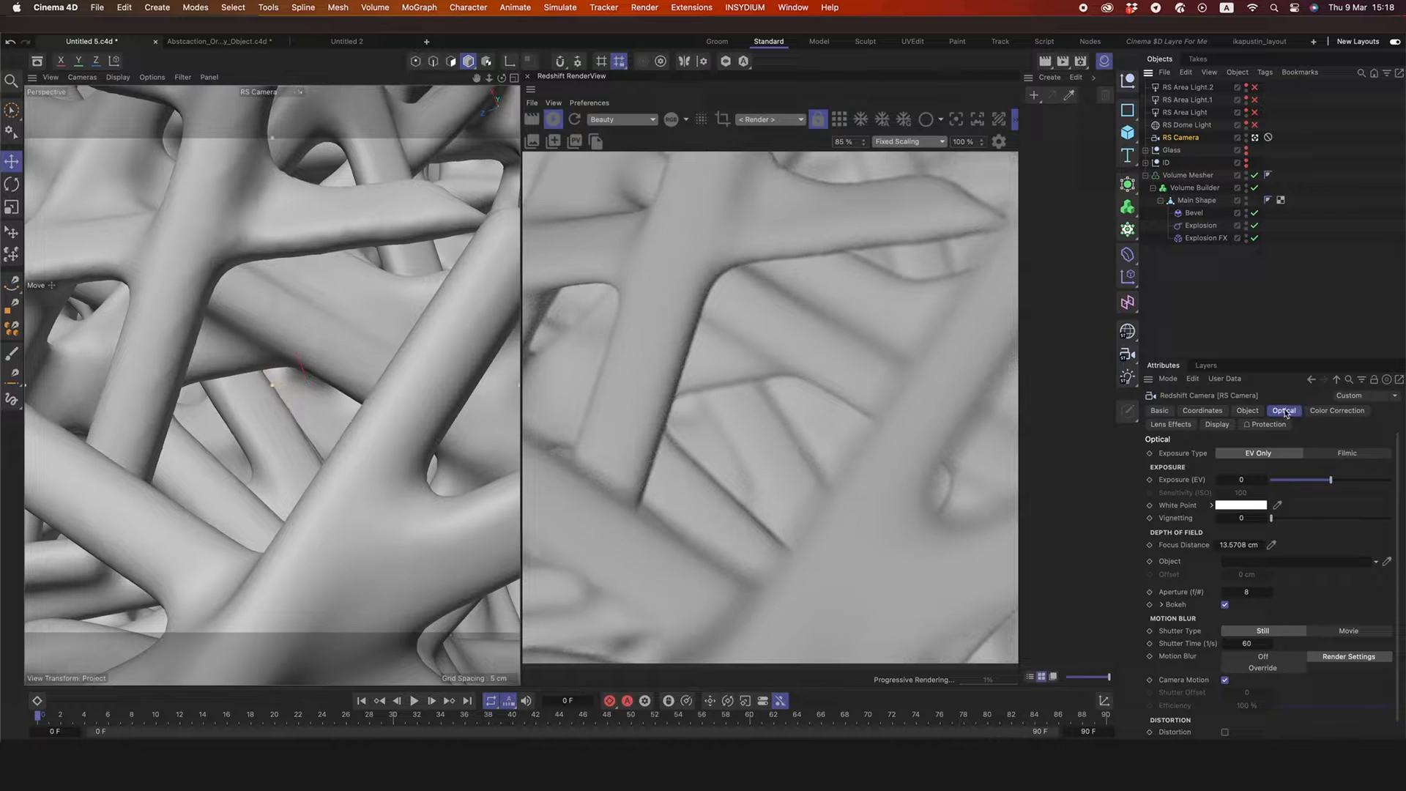
pyautogui.click(1246, 411)
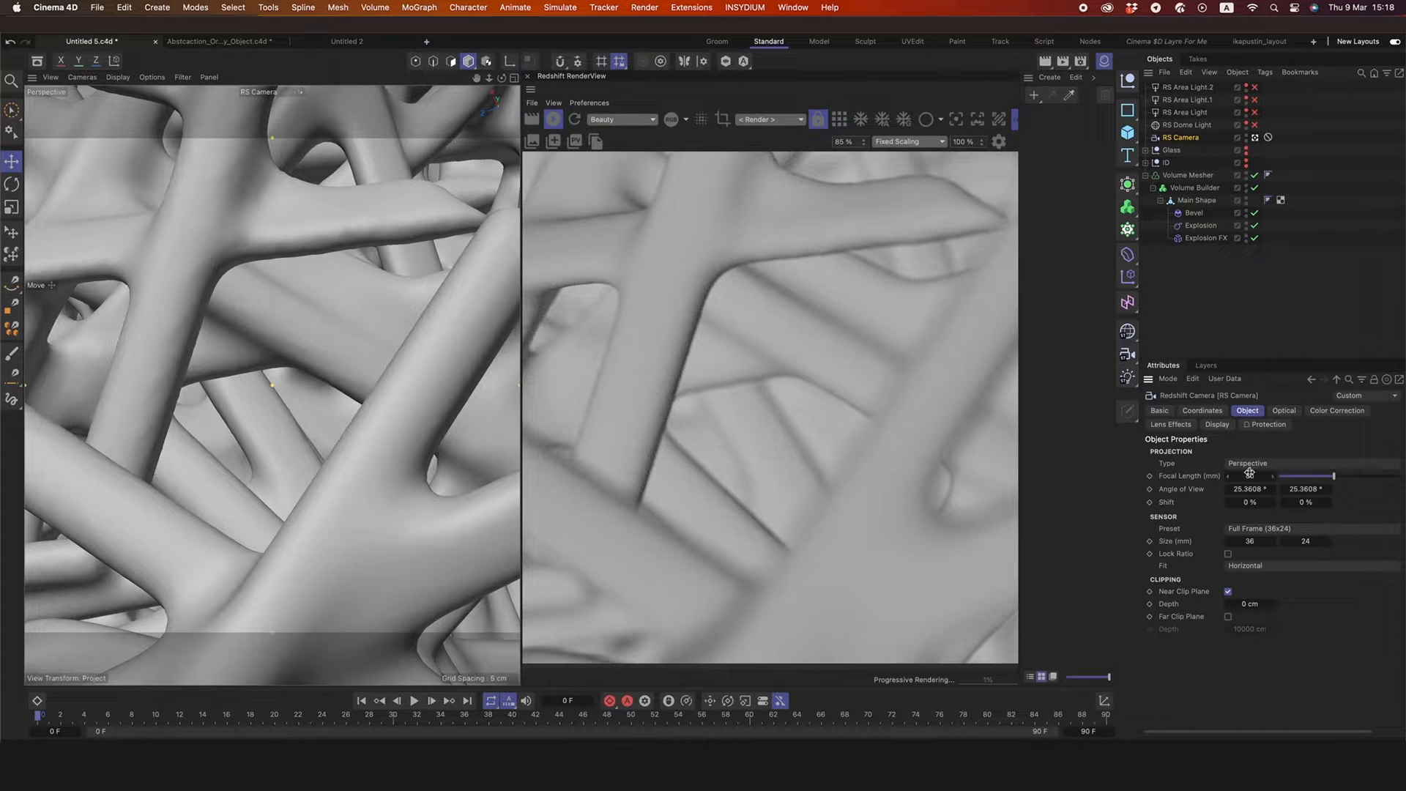
pyautogui.click(1283, 412)
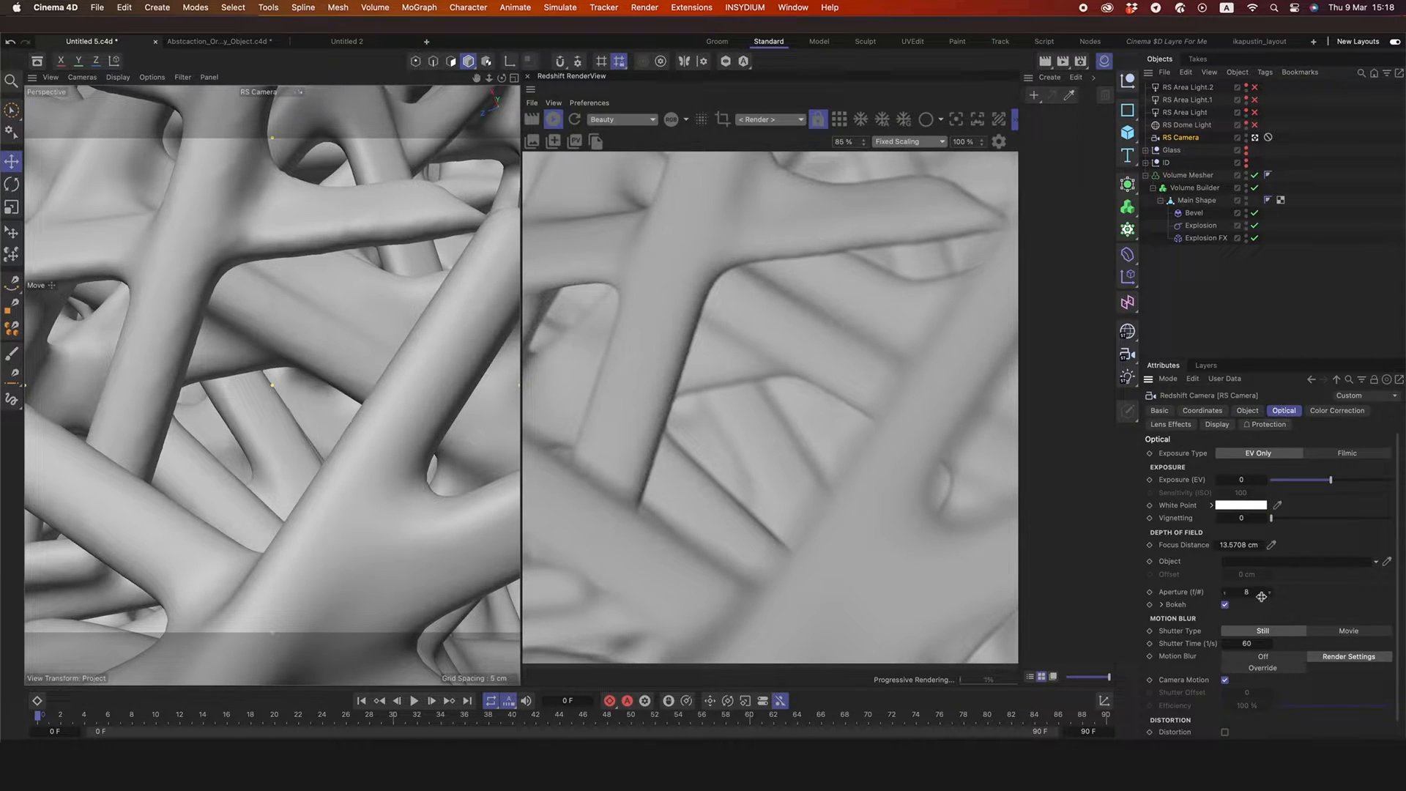
pyautogui.click(1247, 411)
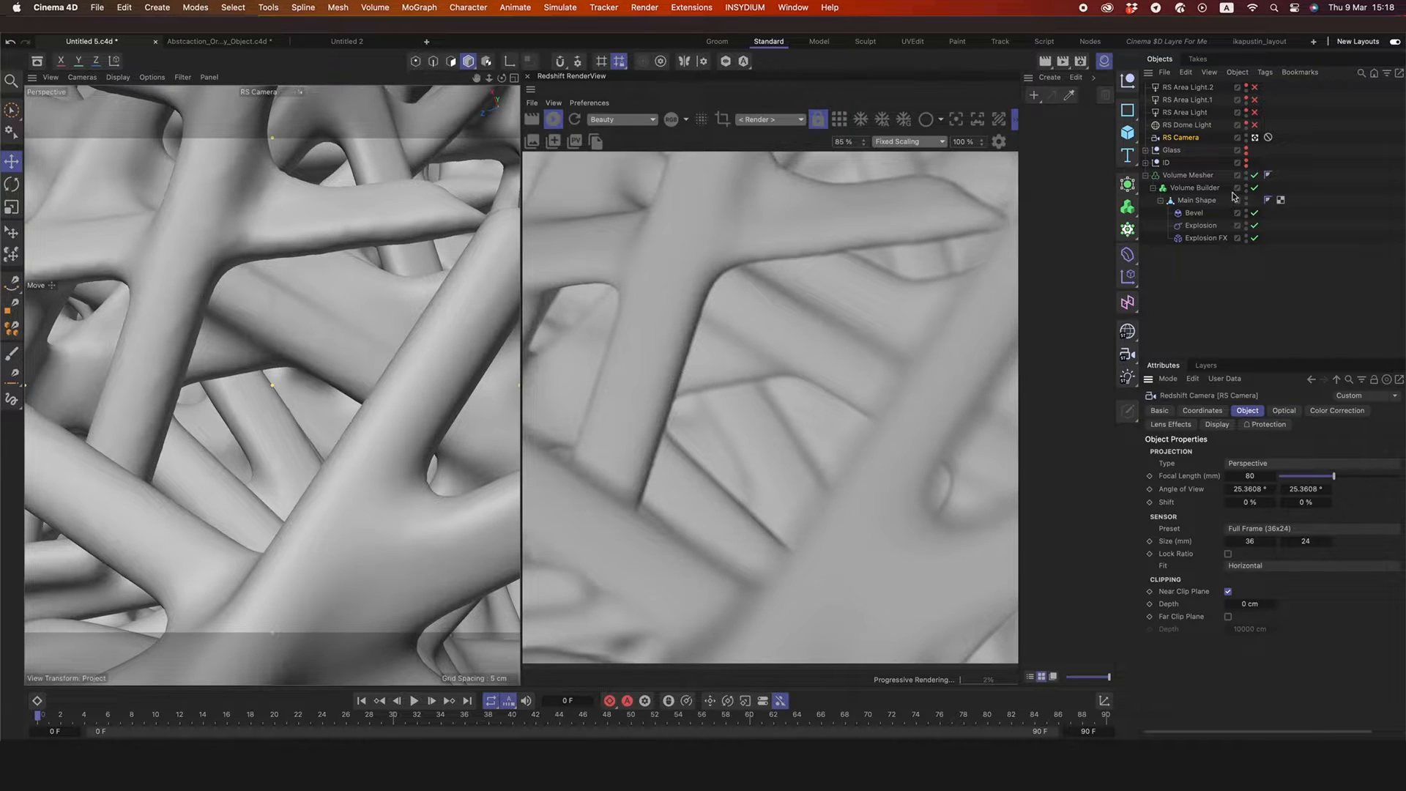
# - Lock the Redshift RenderView to RS Camera and return the viewport to the default camera
pyautogui.click(769, 120)
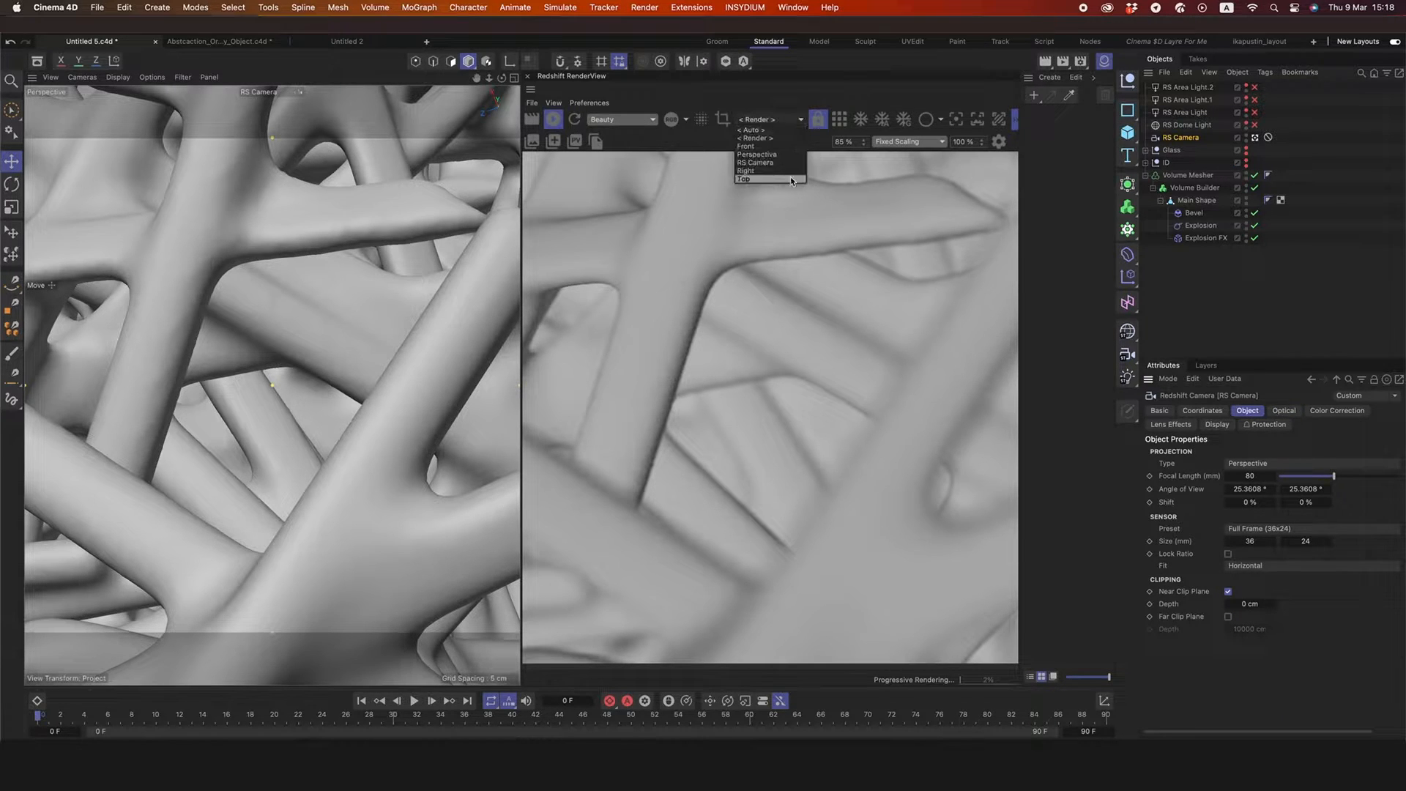
pyautogui.click(767, 162)
pyautogui.click(1255, 138)
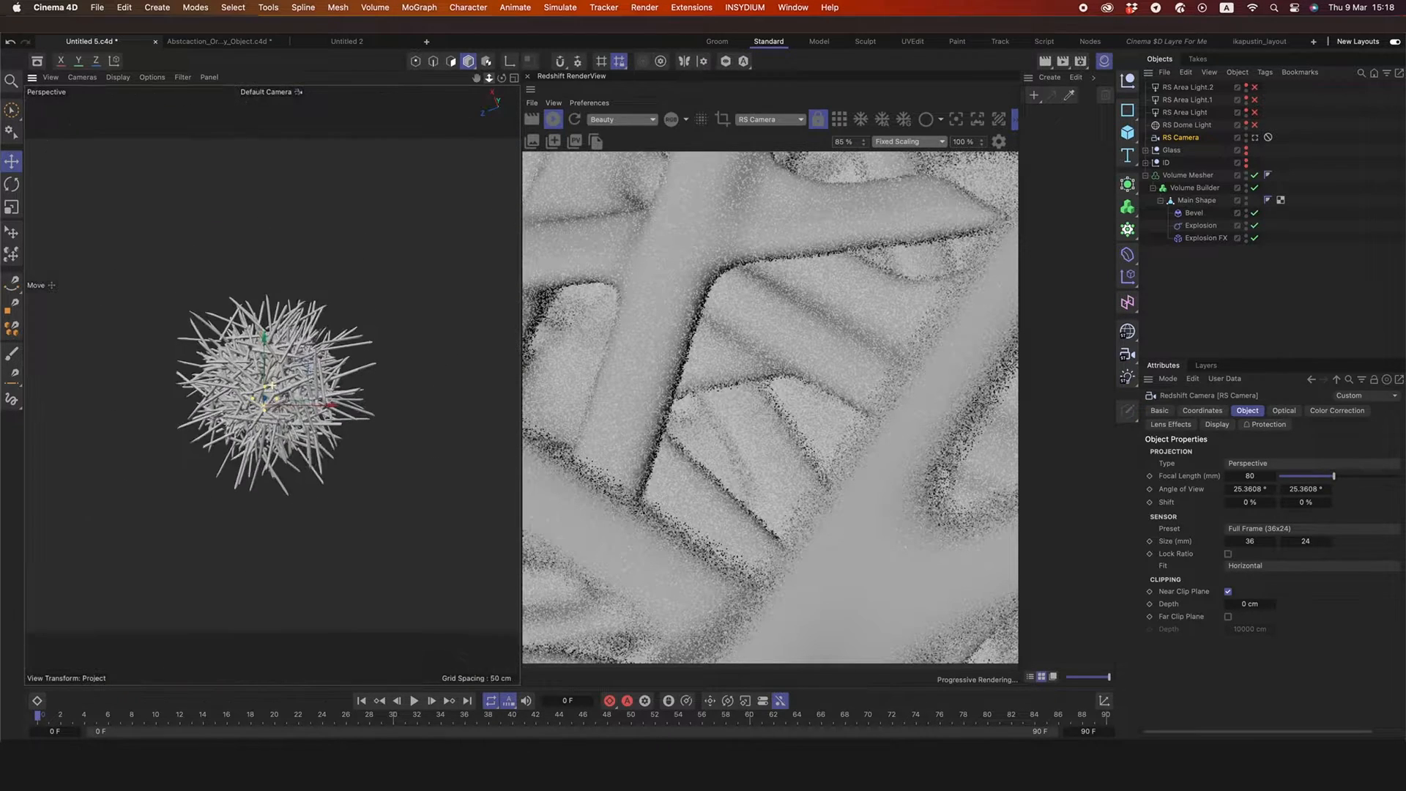
# - Turn on camera display in the viewport filter and examine where the RS Camera sits among the spikes
pyautogui.moveTo(502, 78); pyautogui.dragTo(505, 132)
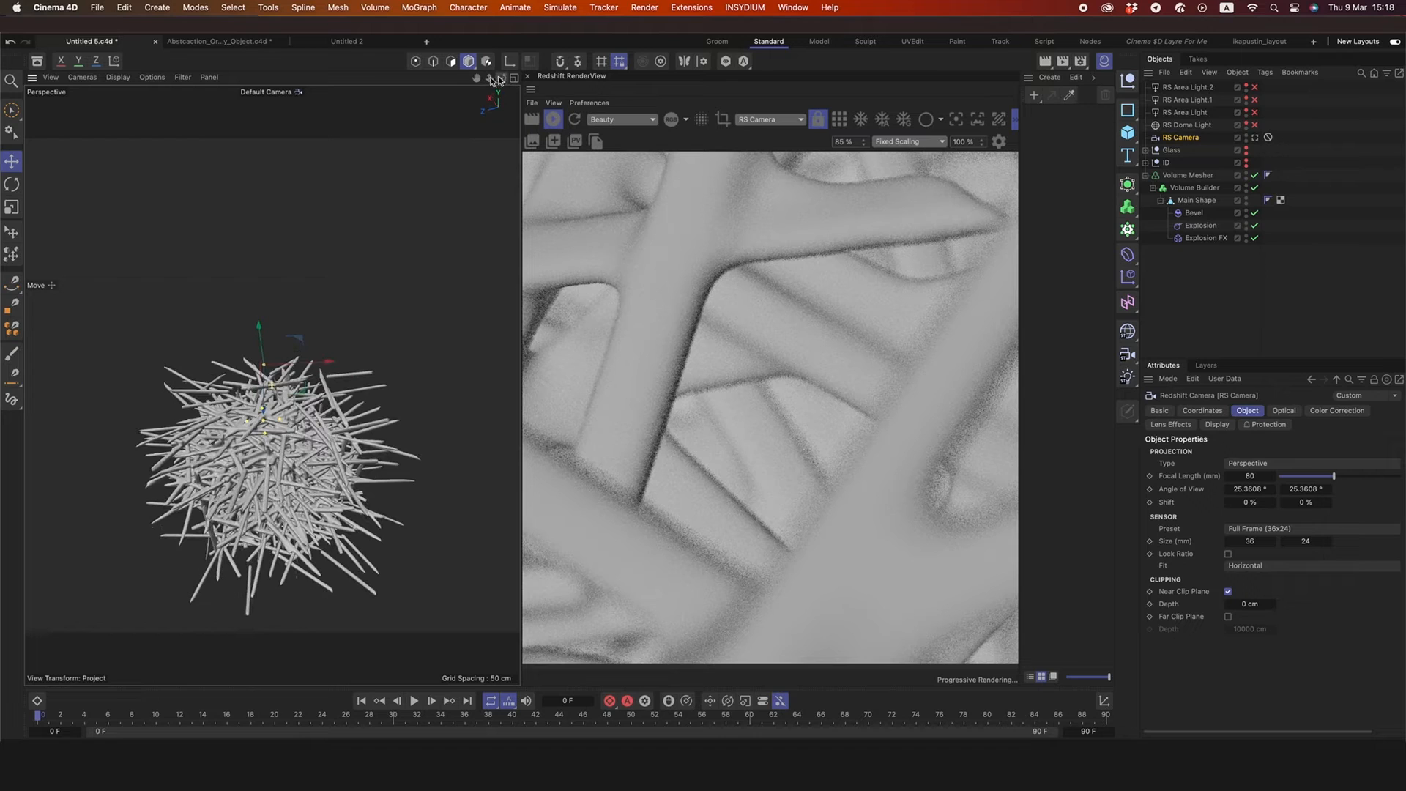
pyautogui.click(185, 78)
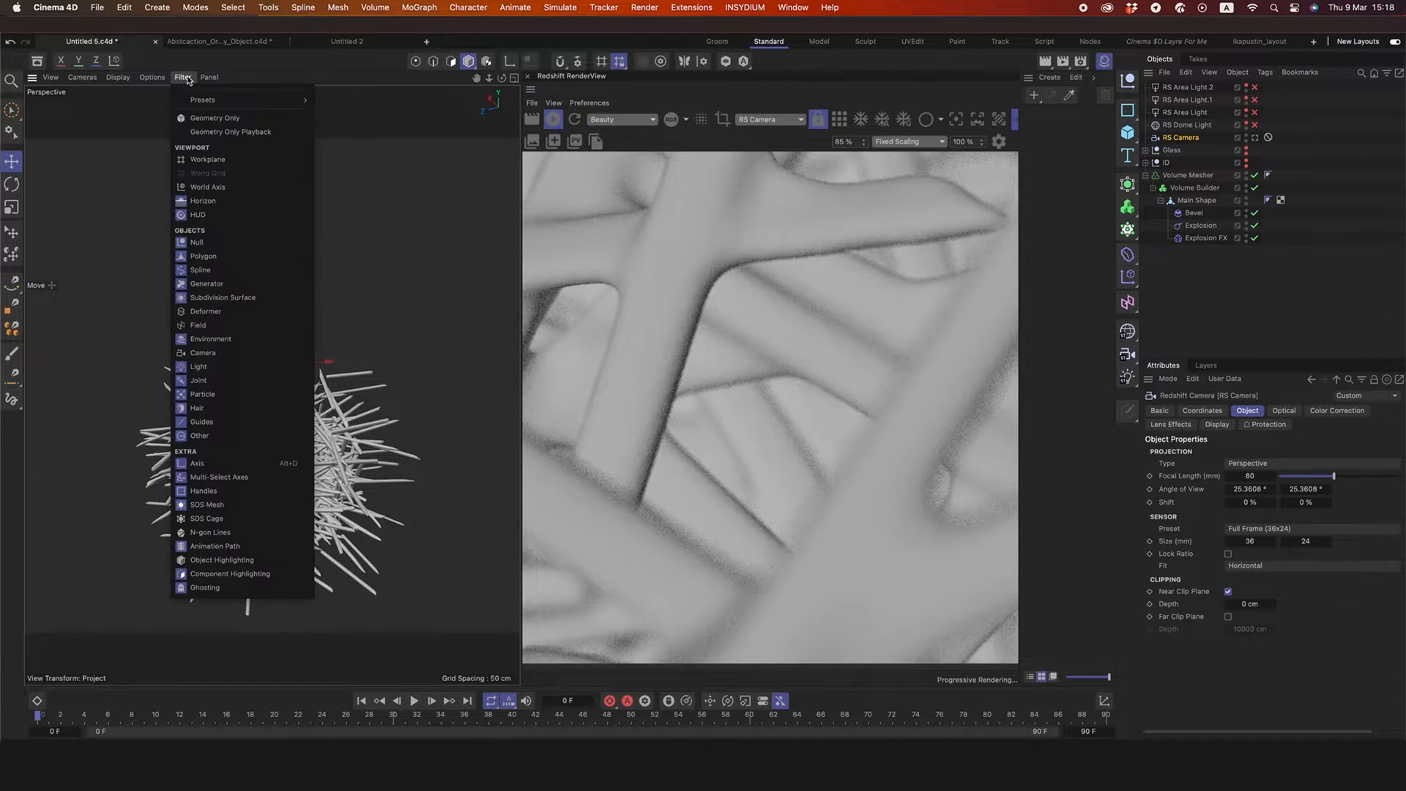
pyautogui.click(222, 352)
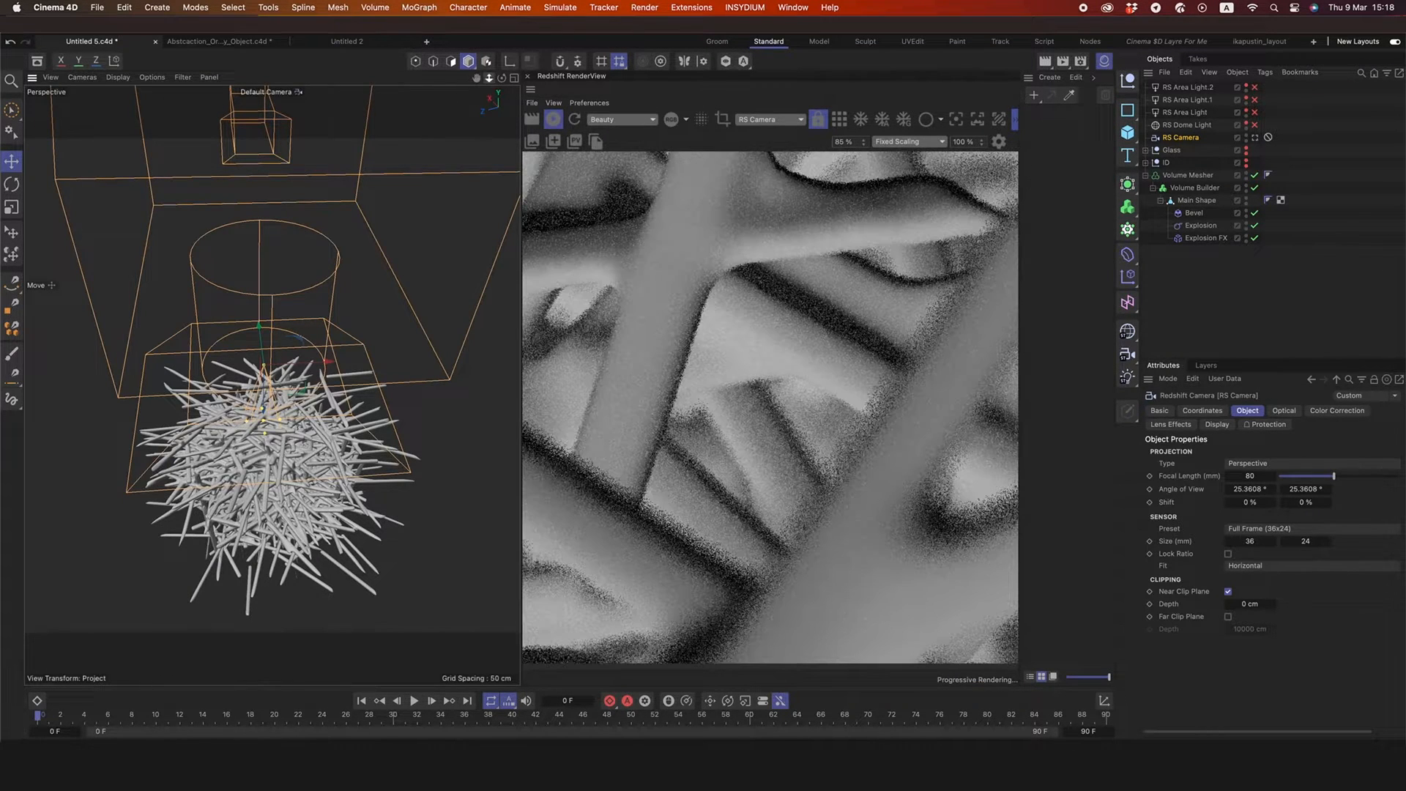
pyautogui.moveTo(488, 78); pyautogui.dragTo(534, 76)
pyautogui.keyDown('alt'); pyautogui.moveTo(272, 385); pyautogui.dragTo(121, 385, button='right'); pyautogui.keyUp('alt')
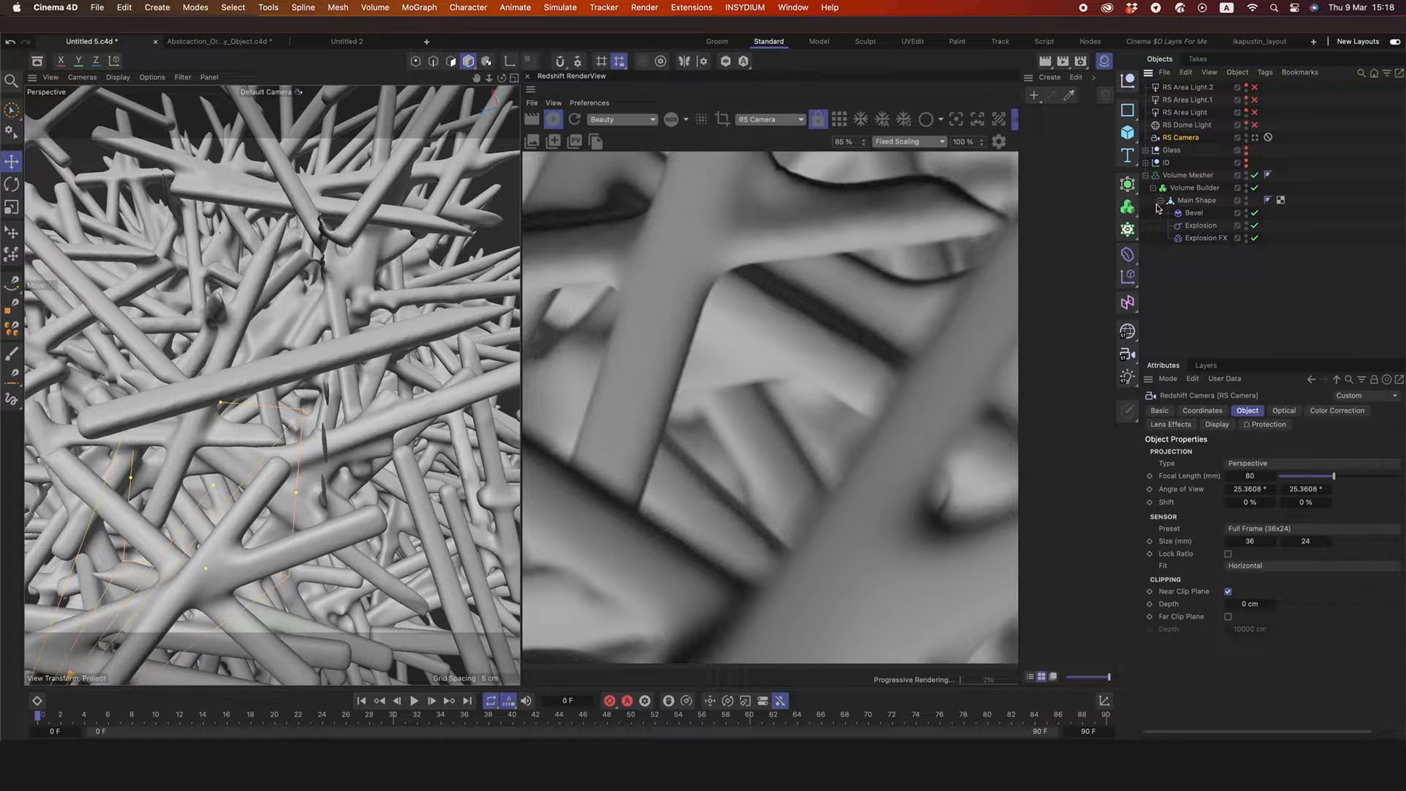
# - Enable the RS Dome Light and expand its texture settings to check the HDRI image
pyautogui.click(1252, 125)
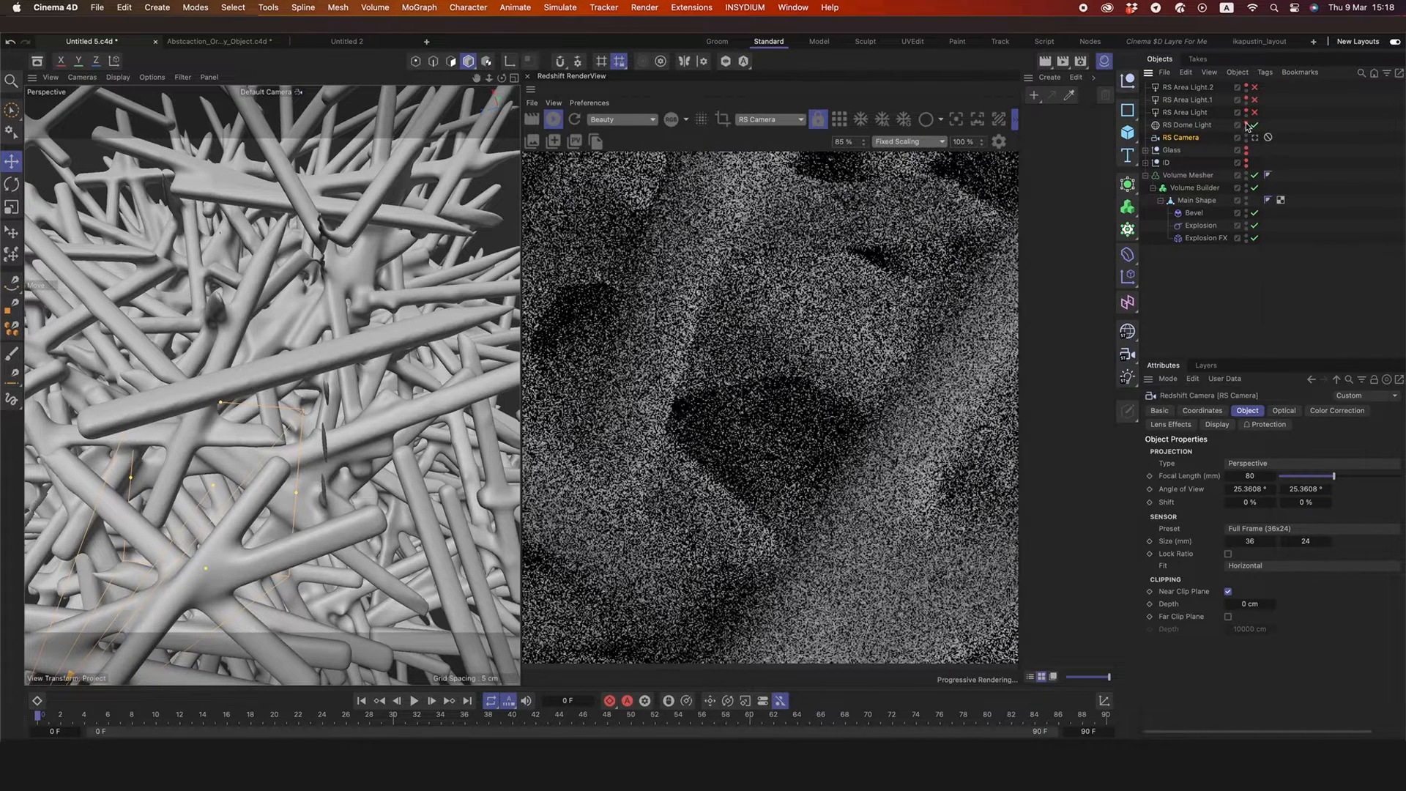
pyautogui.click(1181, 125)
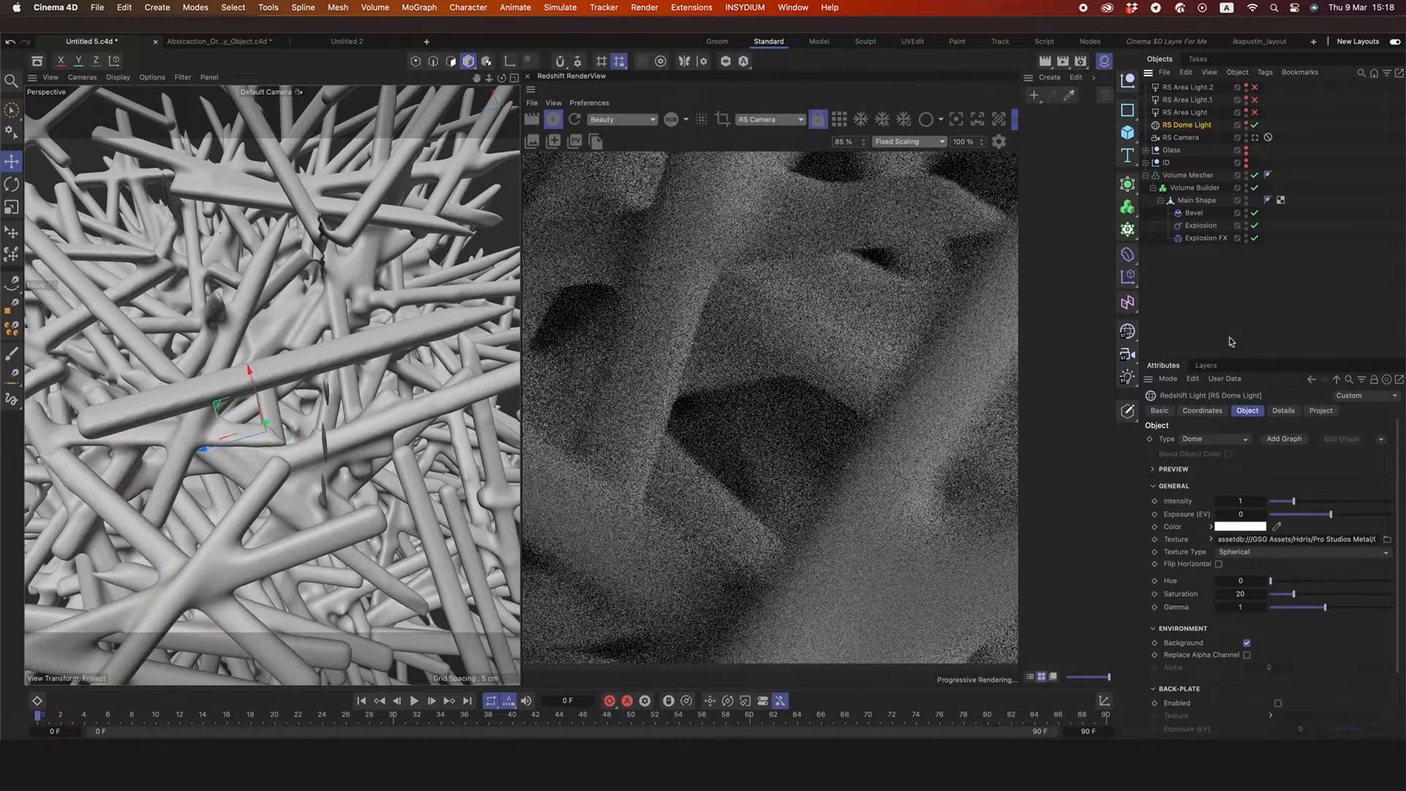
pyautogui.click(1211, 539)
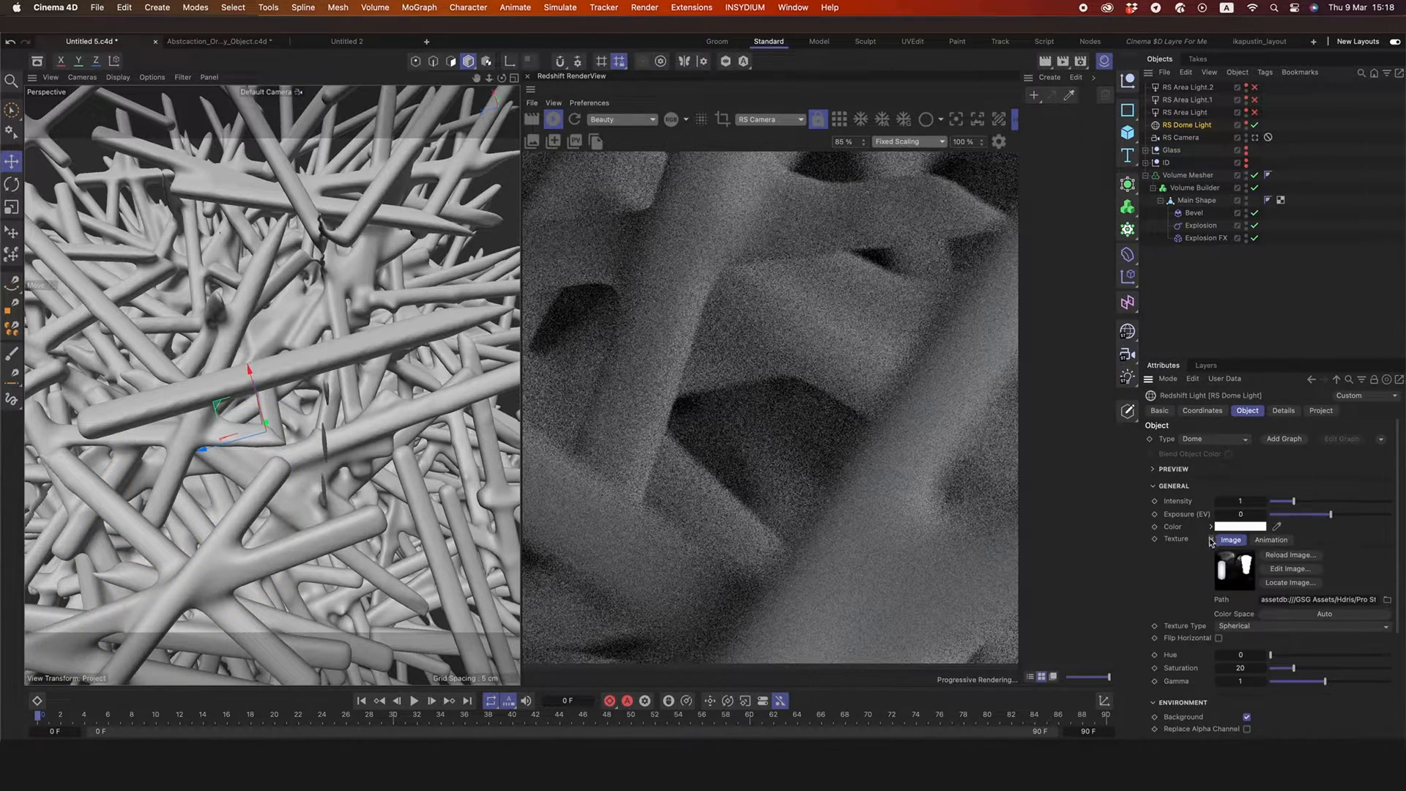
pyautogui.rightClick(1240, 578)
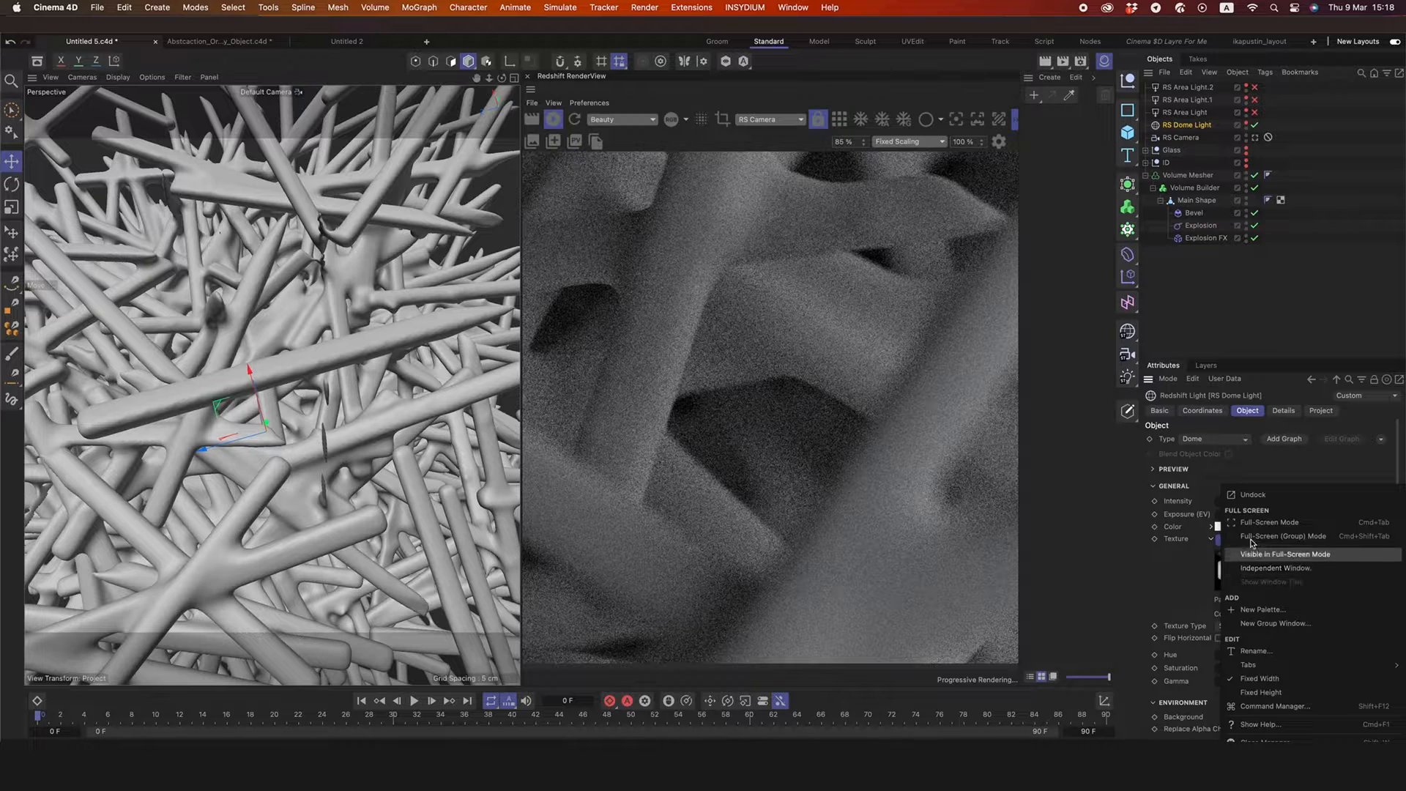
pyautogui.click(1181, 571)
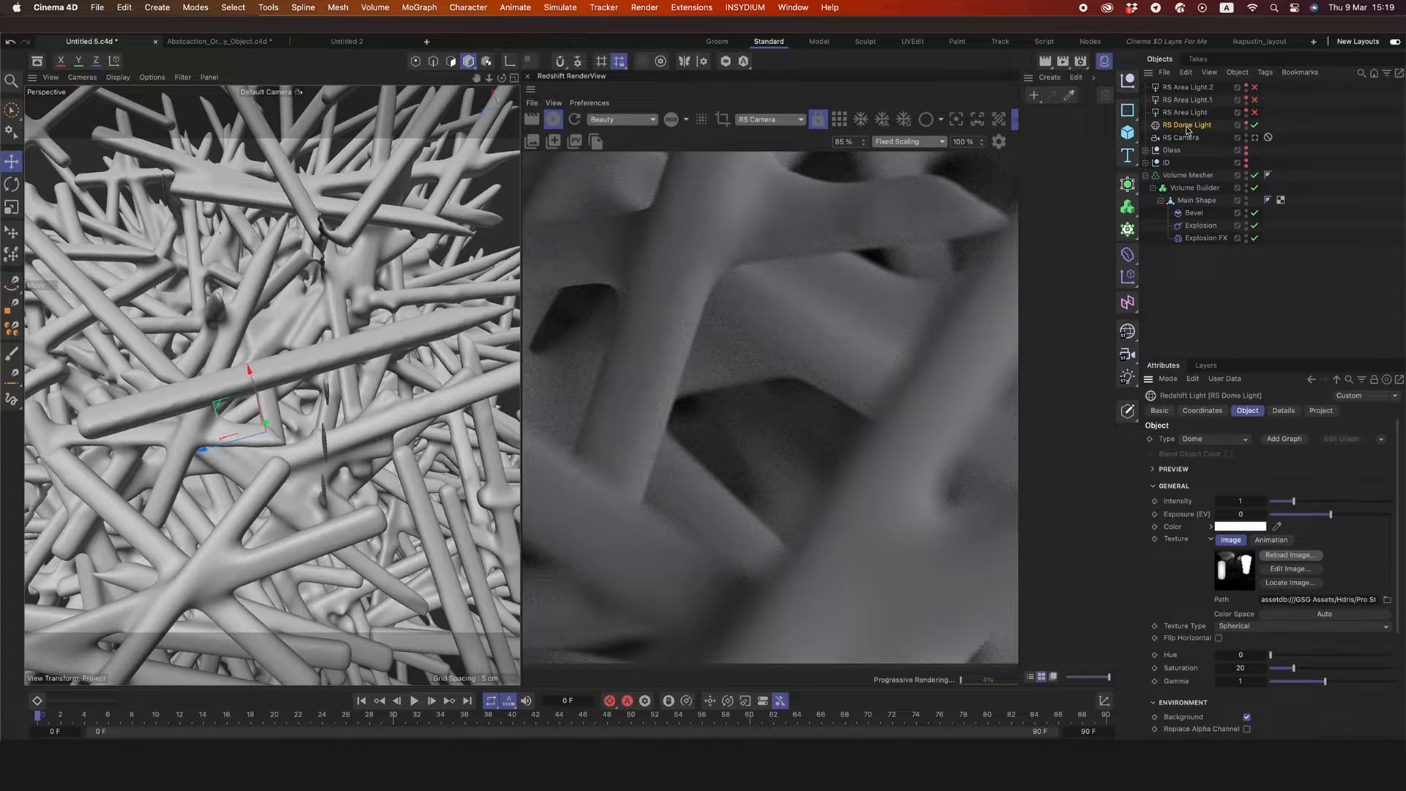
# - Make the ID null visible, expand its Extrude and Cloth Surface children, and select the Text Spline under the Sweep
pyautogui.click(1166, 162)
pyautogui.keyDown('alt'); pyautogui.click(1244, 163); pyautogui.keyUp('alt')
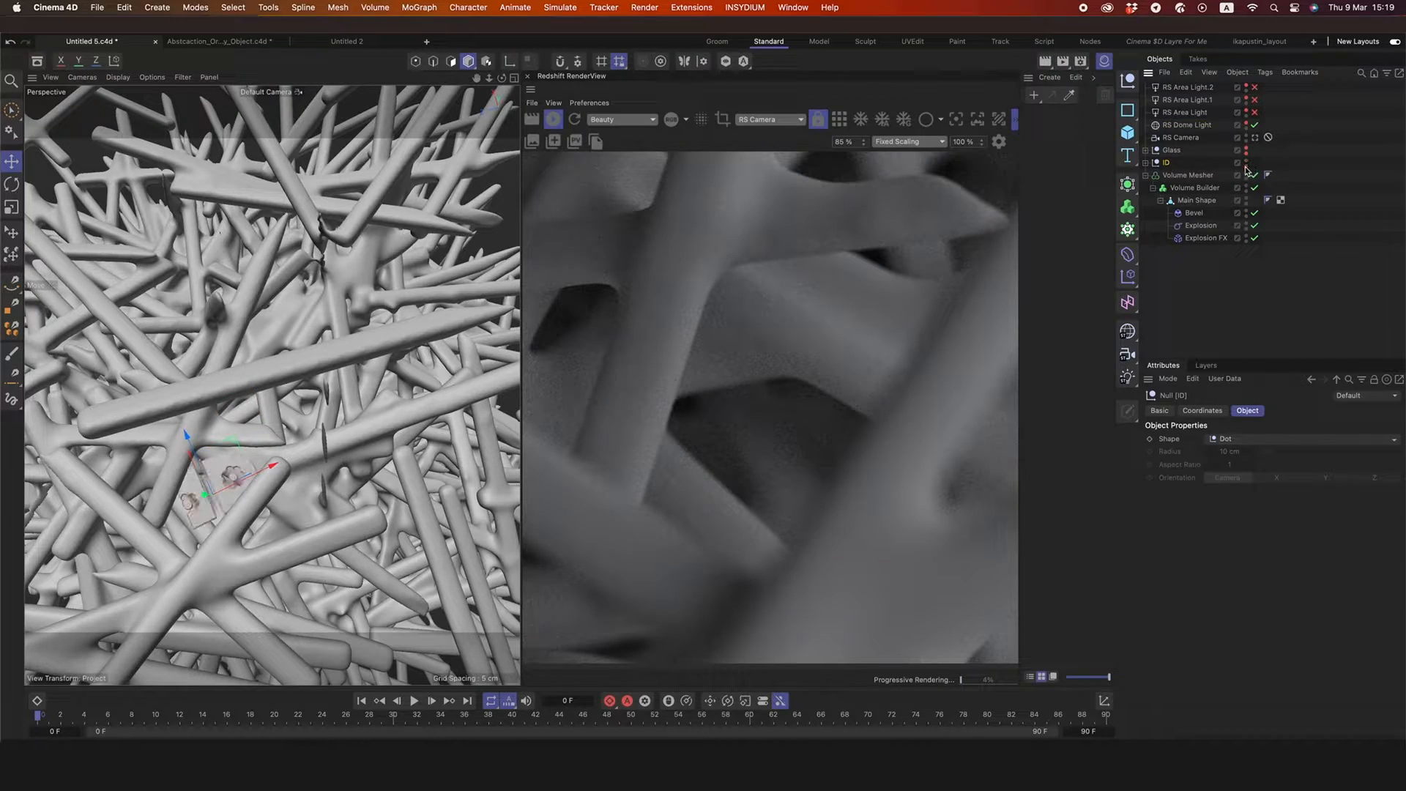
pyautogui.click(1145, 163)
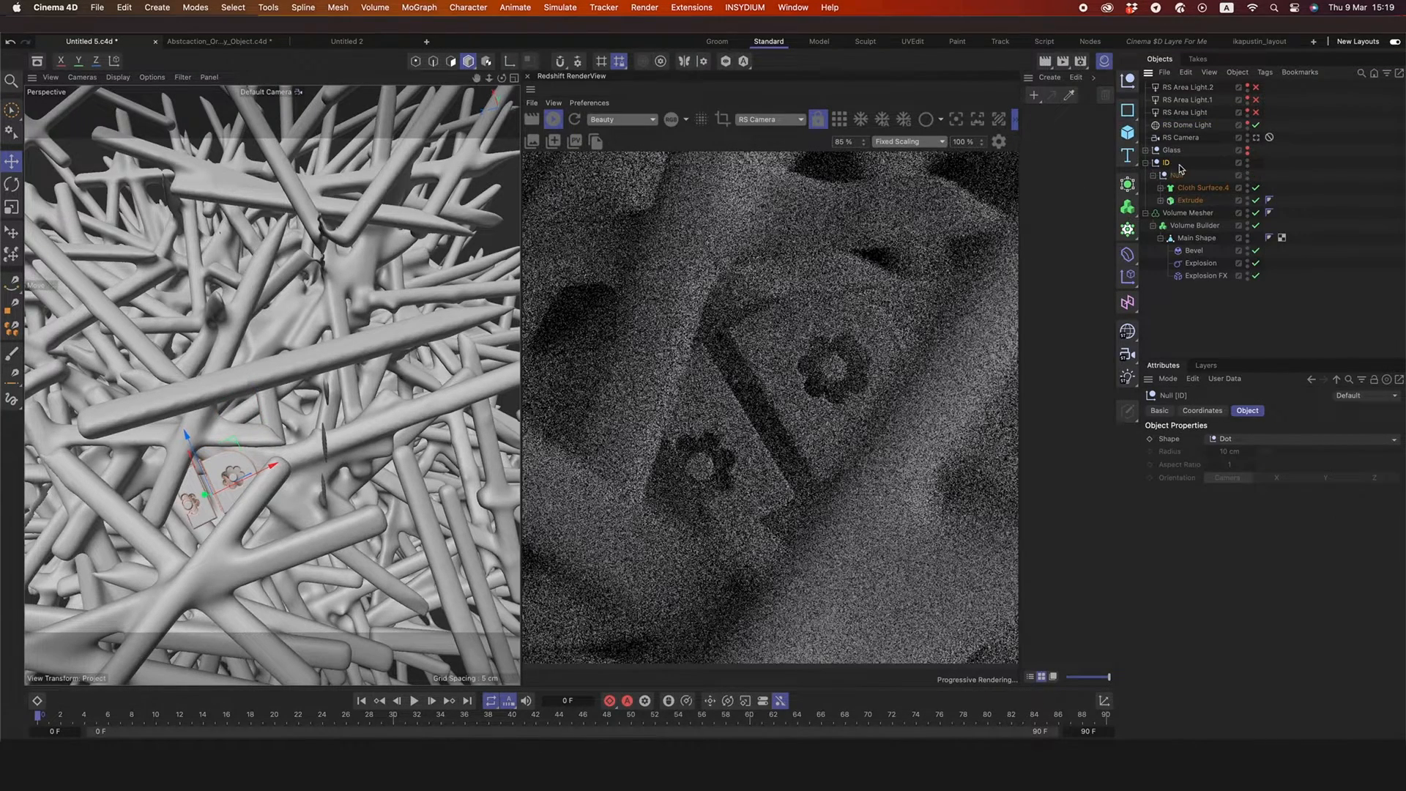
pyautogui.click(1246, 149)
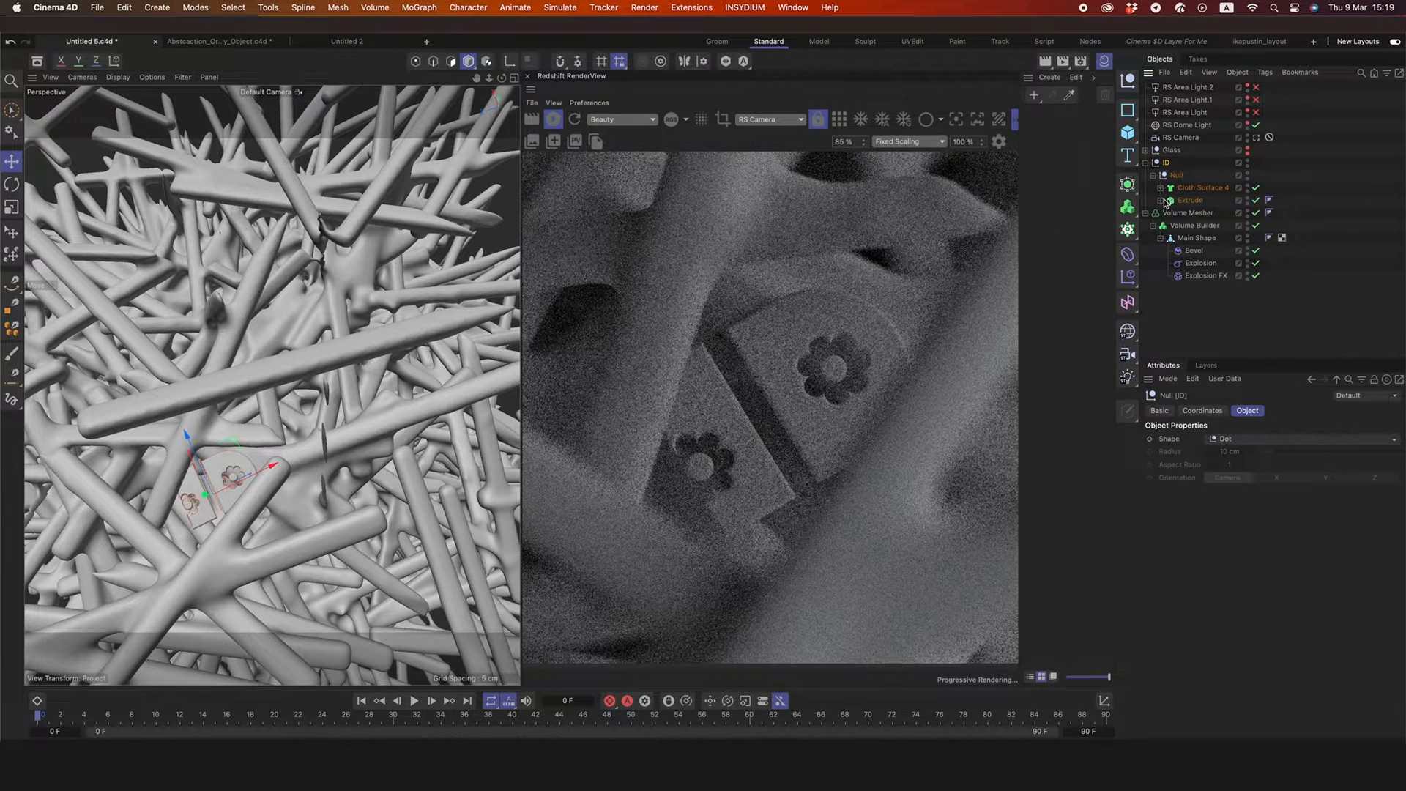
pyautogui.click(1160, 200)
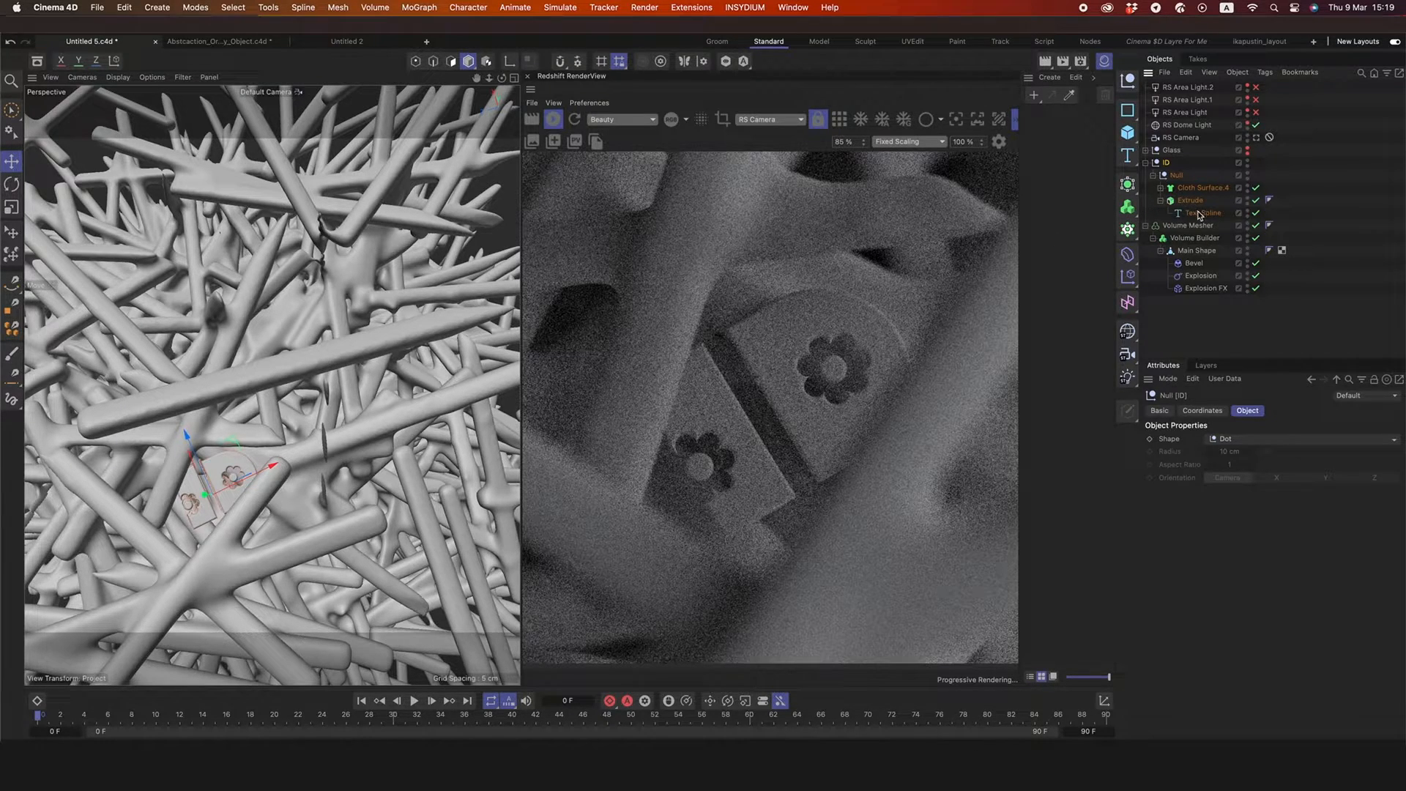
pyautogui.click(1160, 187)
pyautogui.click(1207, 224)
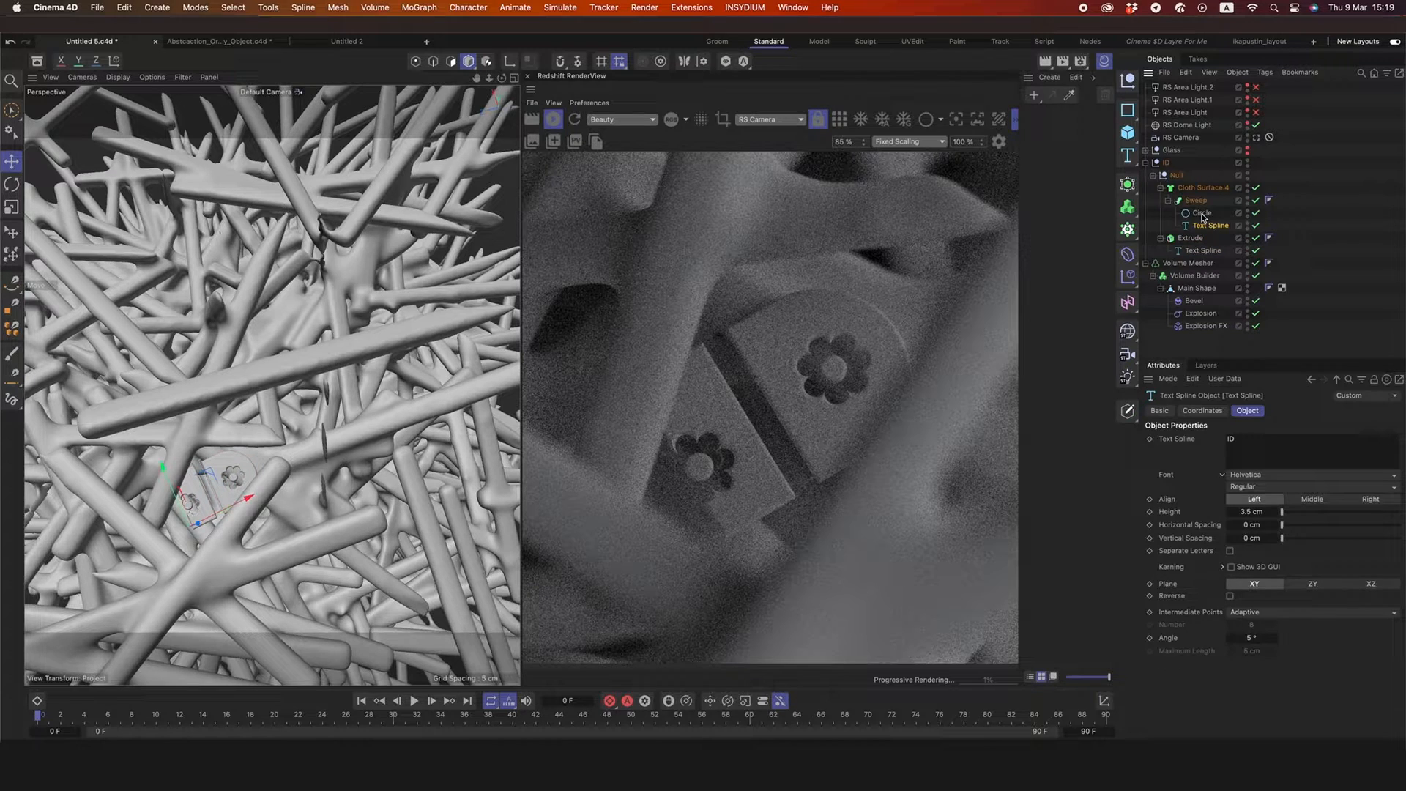
# - Look through RS Camera with the ID null collapsed, and make the expanded Glass null's spheres and cubes visible
pyautogui.click(1196, 200)
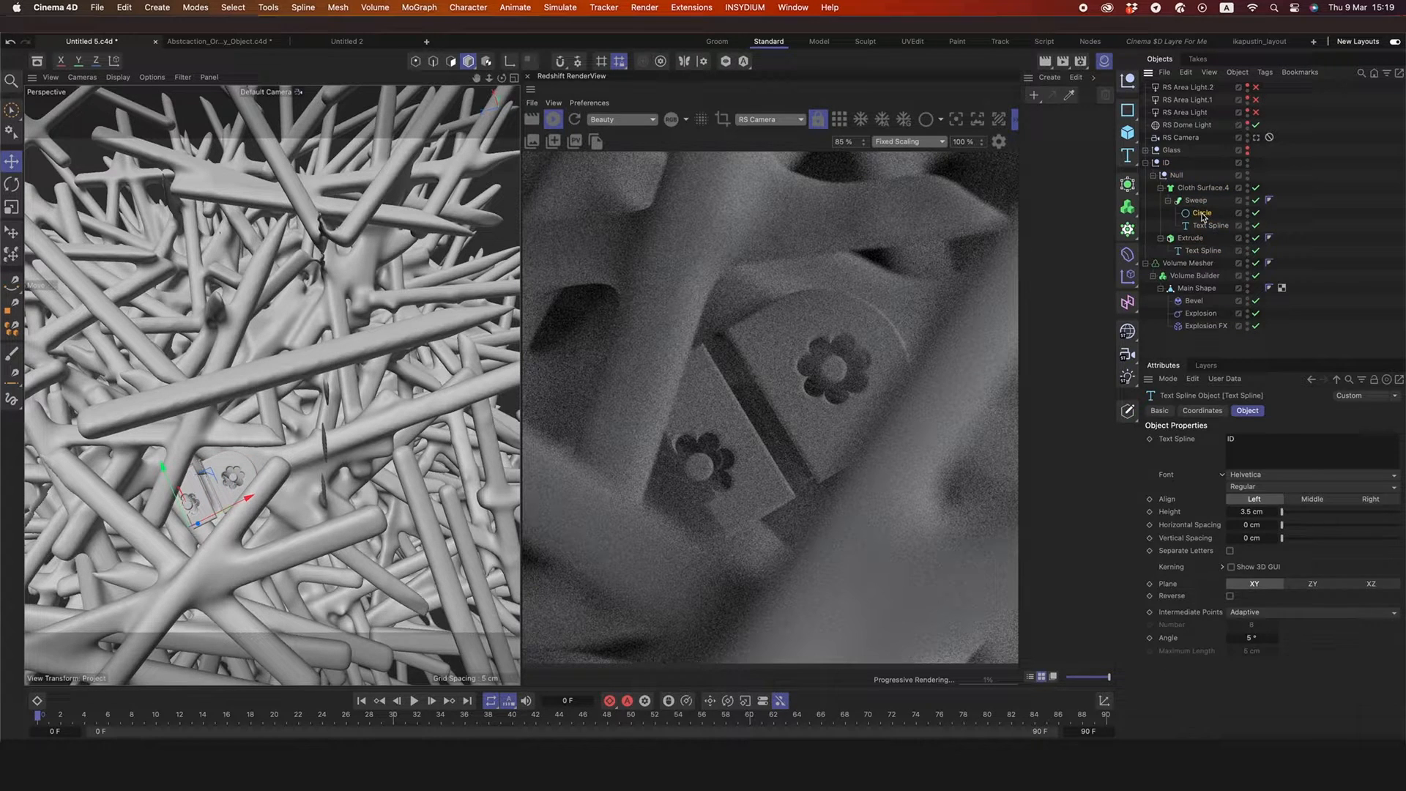
pyautogui.click(1256, 137)
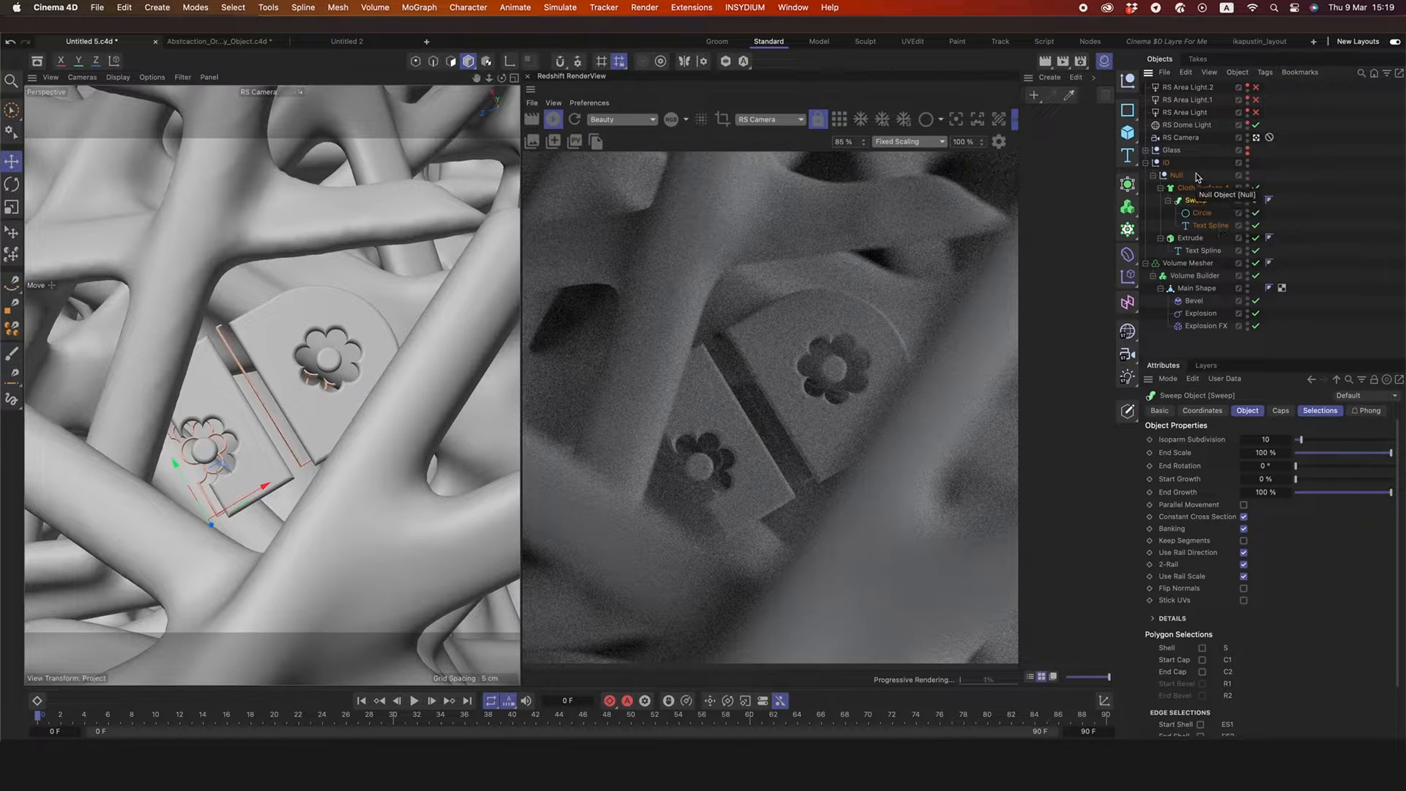
pyautogui.click(1153, 175)
pyautogui.click(1145, 162)
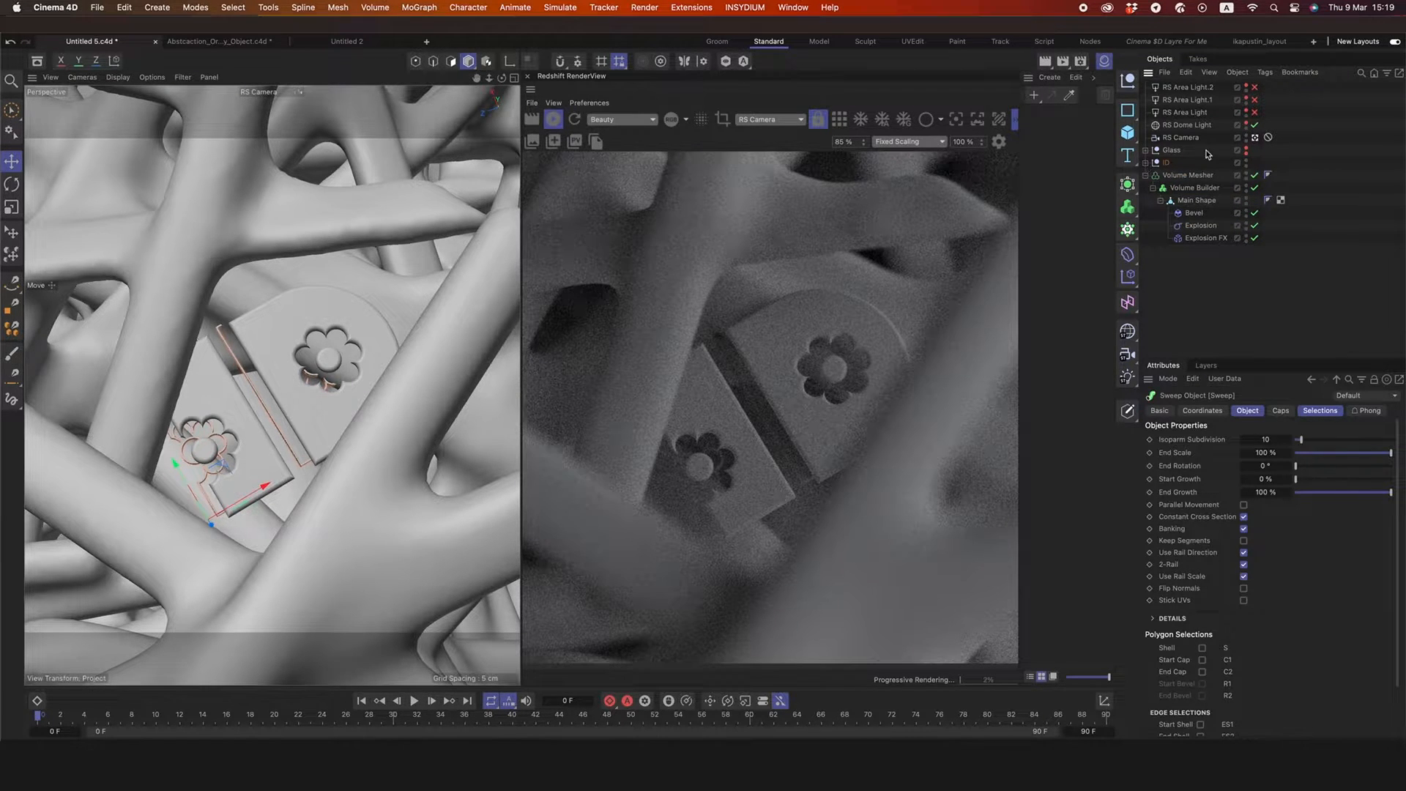
pyautogui.click(1145, 150)
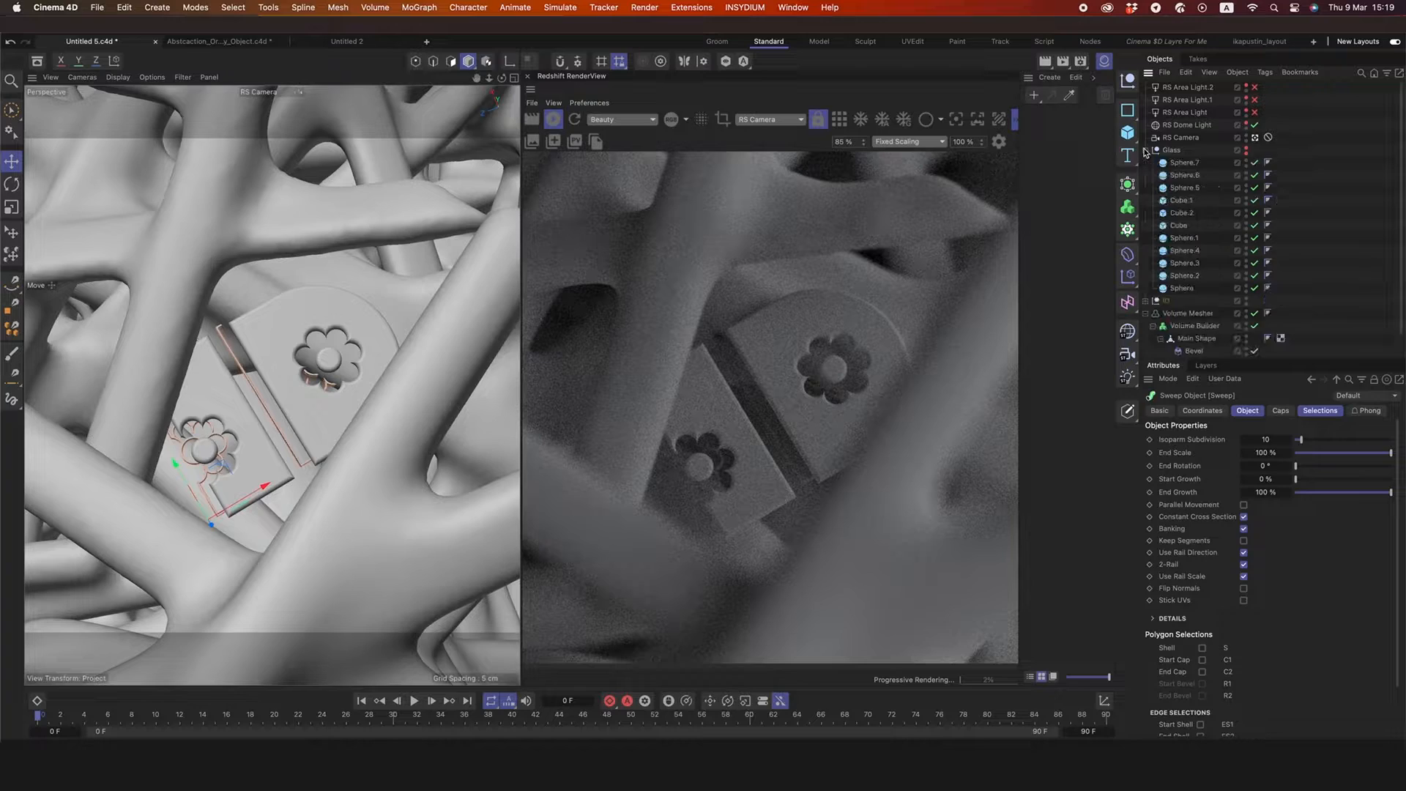
pyautogui.click(1246, 150)
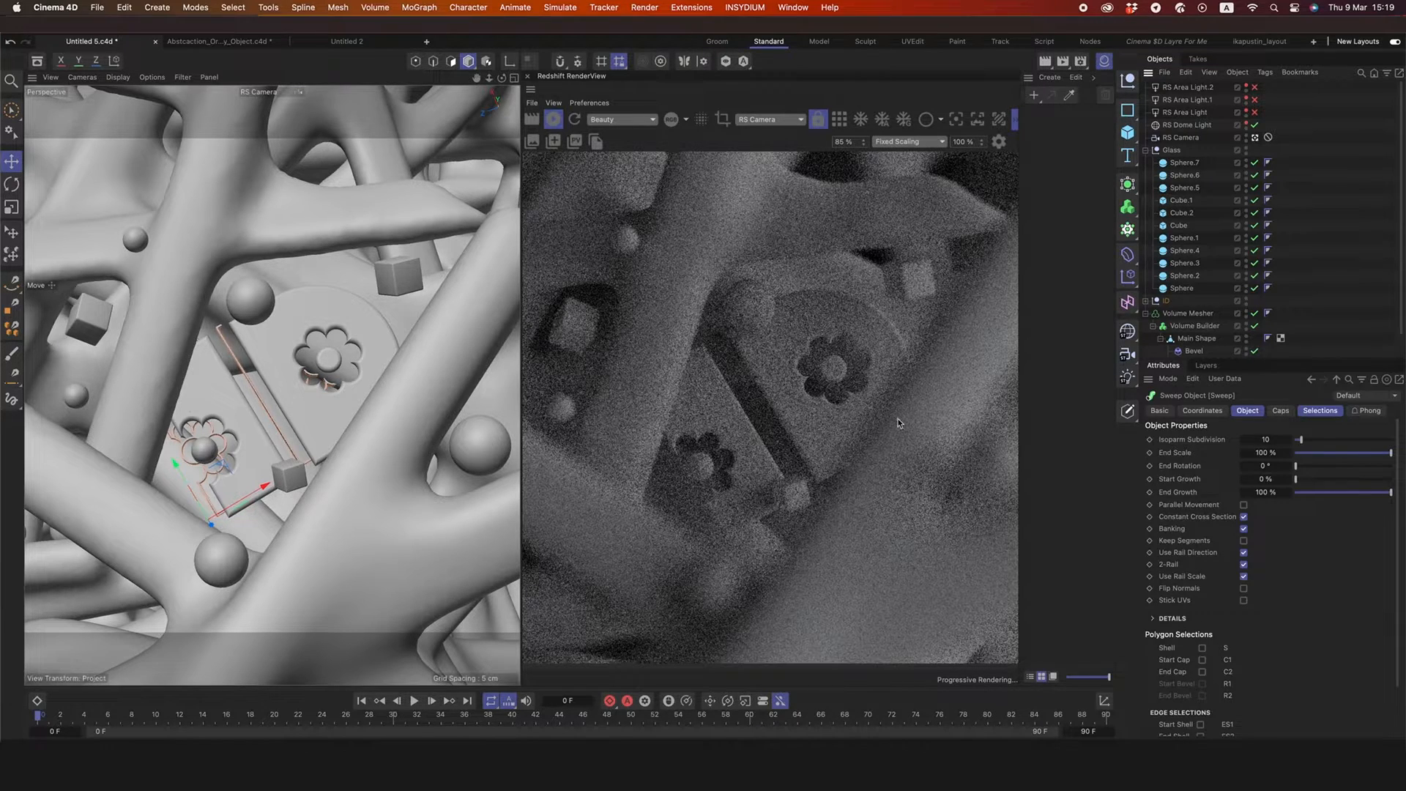
# - Try the RS Dome Light's texture saturation at 100, and restore it to 20
pyautogui.click(1186, 124)
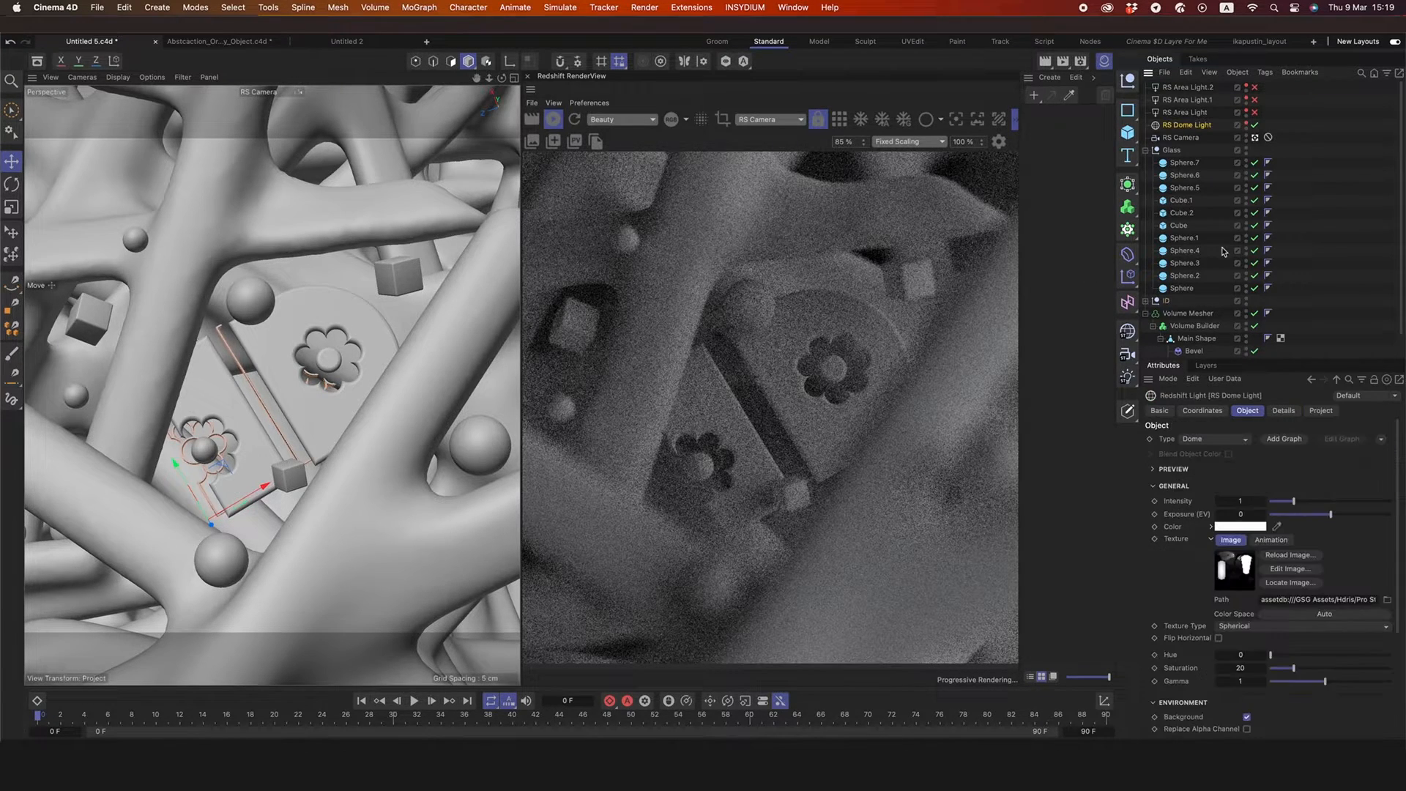
pyautogui.click(1220, 411)
pyautogui.click(1247, 411)
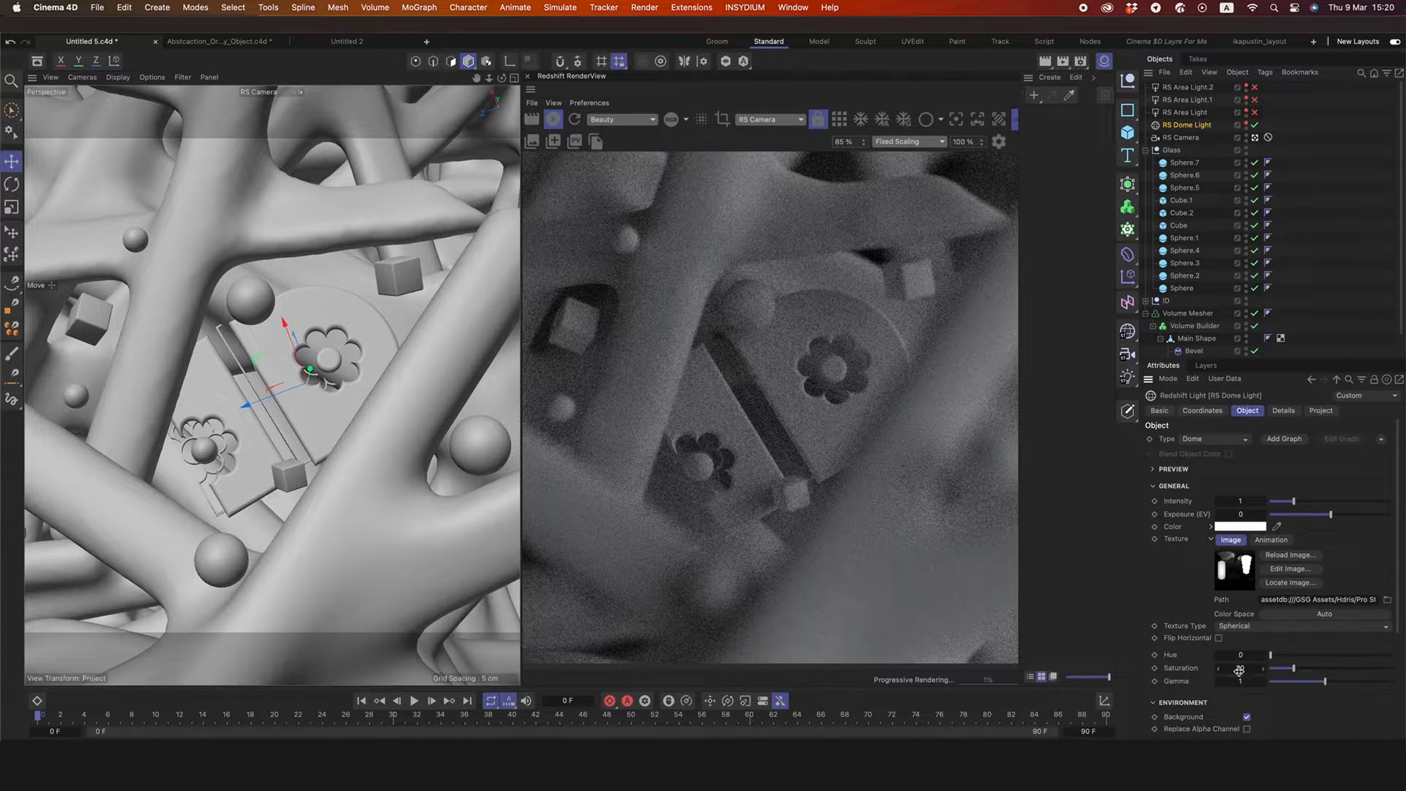
pyautogui.moveTo(1311, 668); pyautogui.dragTo(1391, 668)
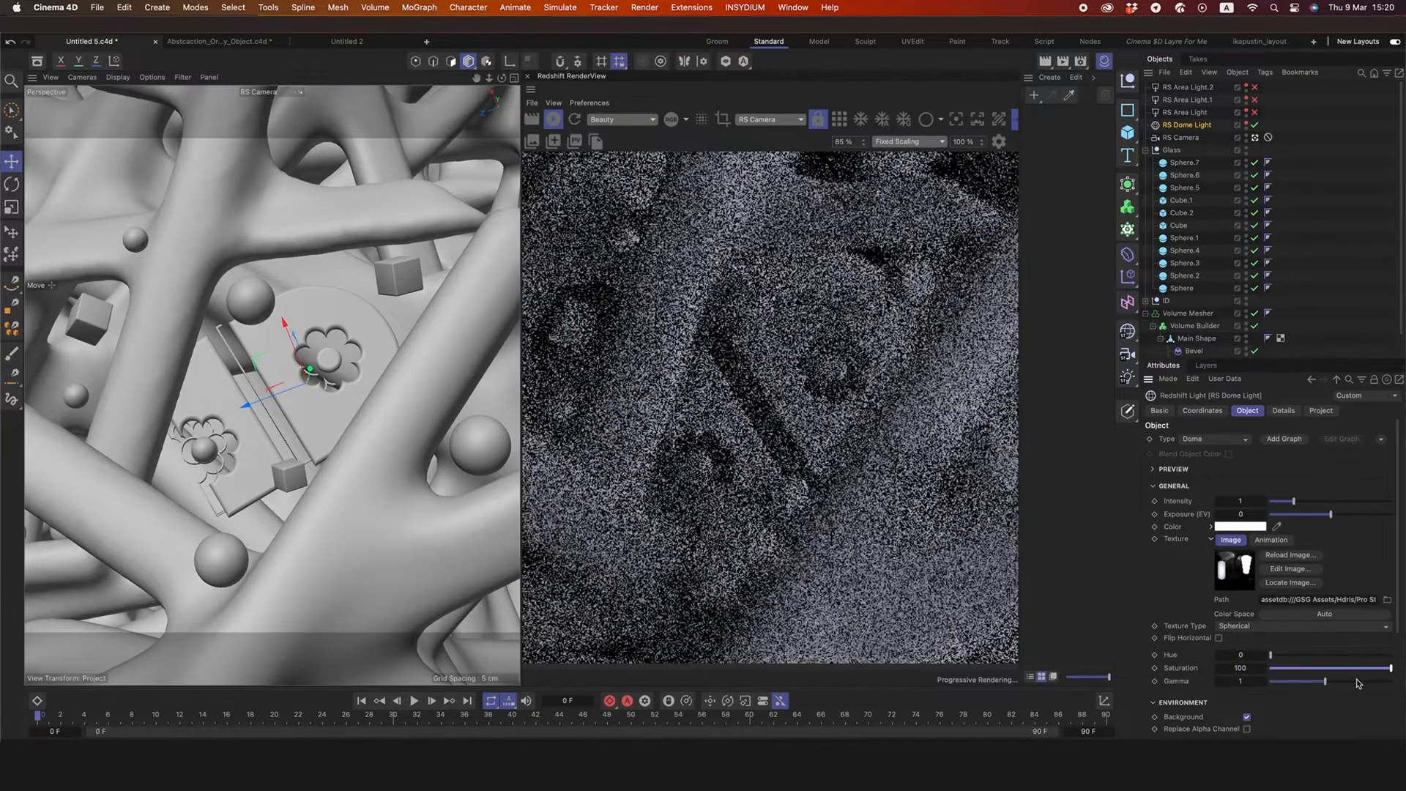
pyautogui.doubleClick(1237, 668)
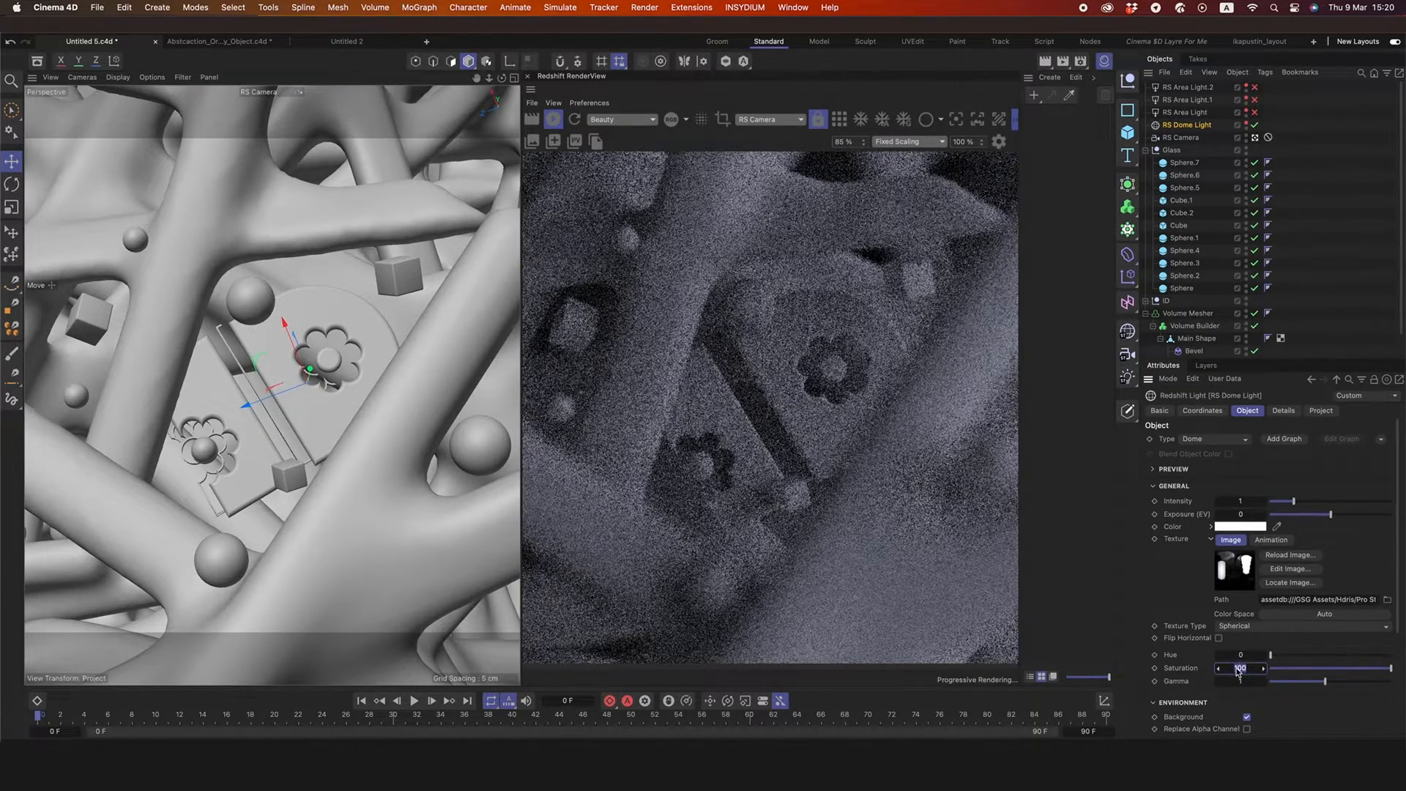
pyautogui.write('20')
pyautogui.press('Return')
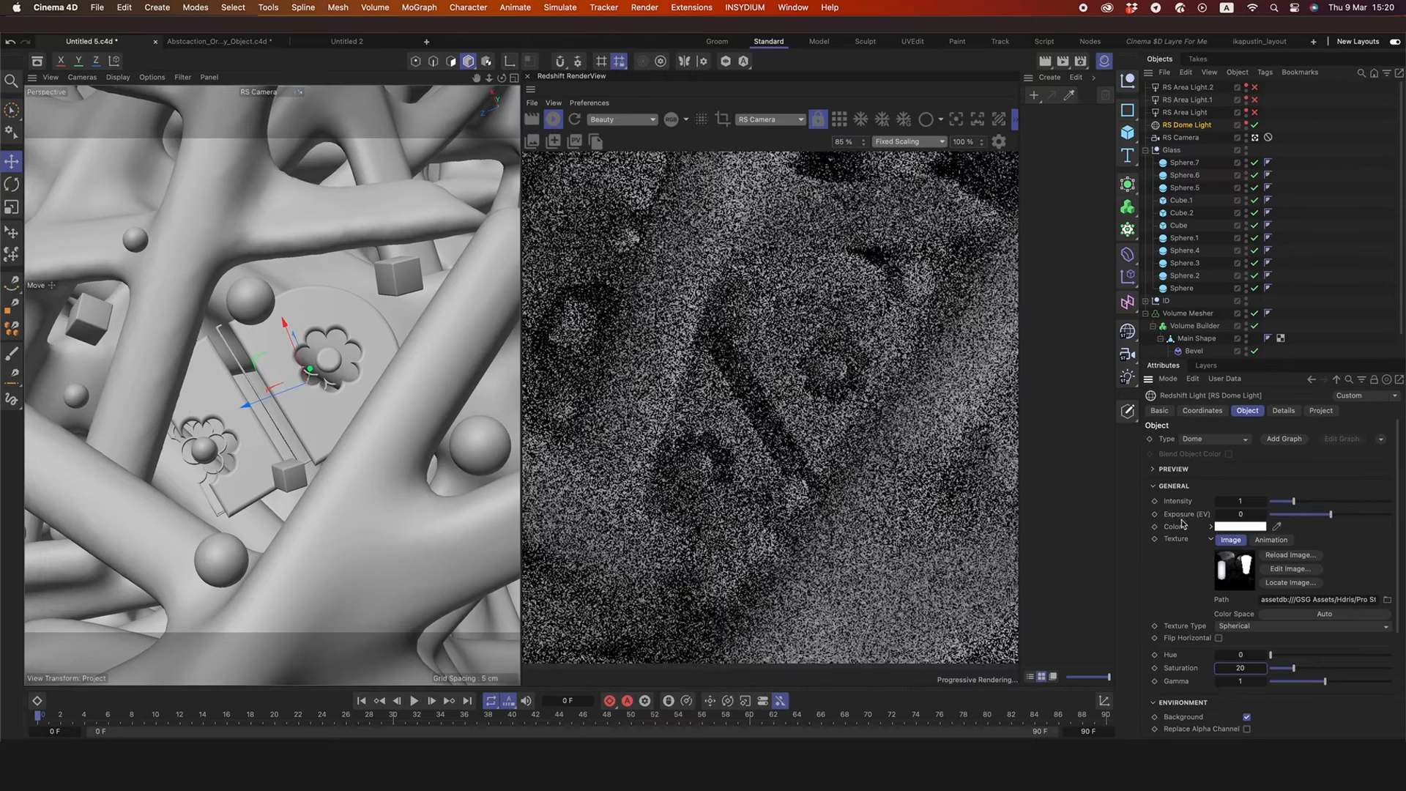
# - Enable RS Area Light to check its effect on the render, and disable it again
pyautogui.click(1185, 112)
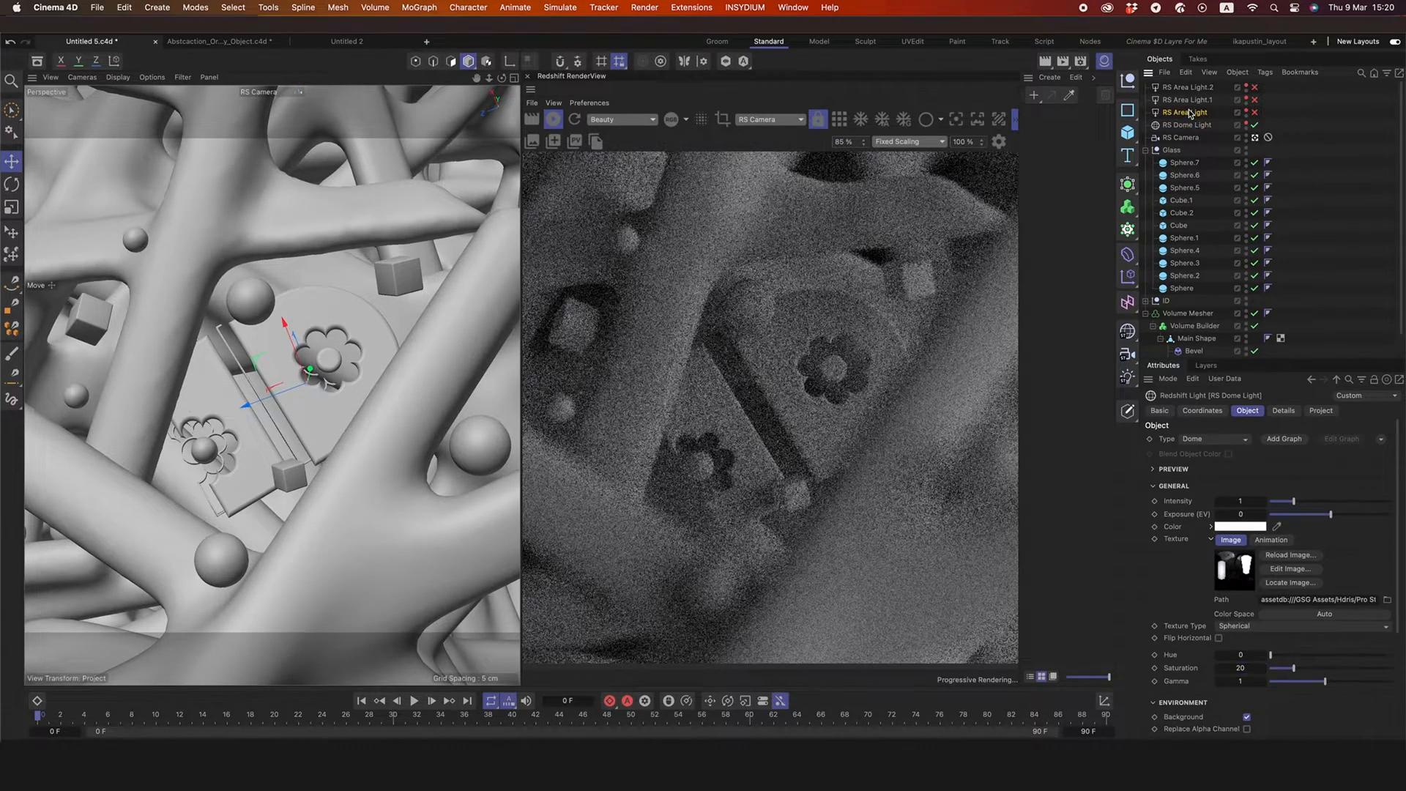
pyautogui.click(1254, 112)
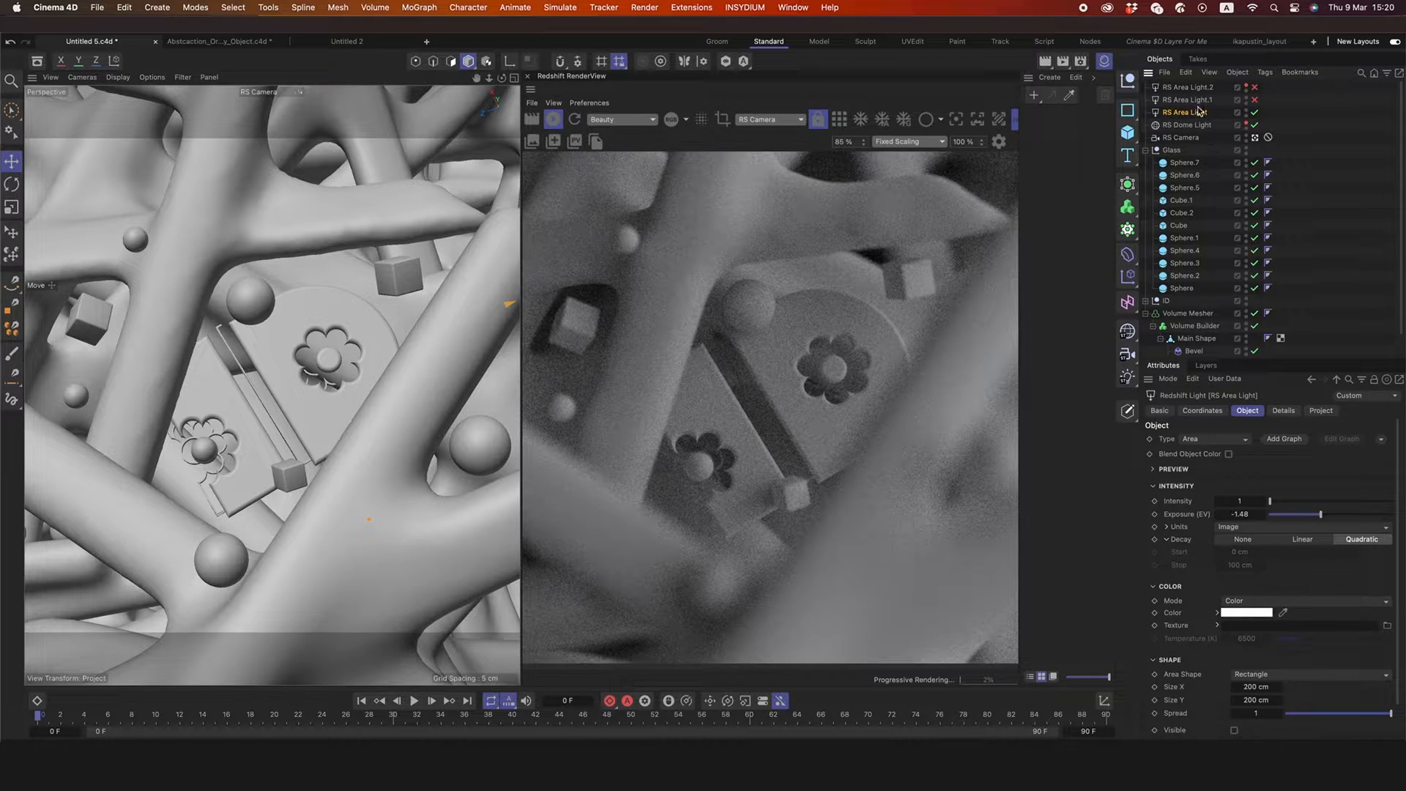
pyautogui.click(1254, 113)
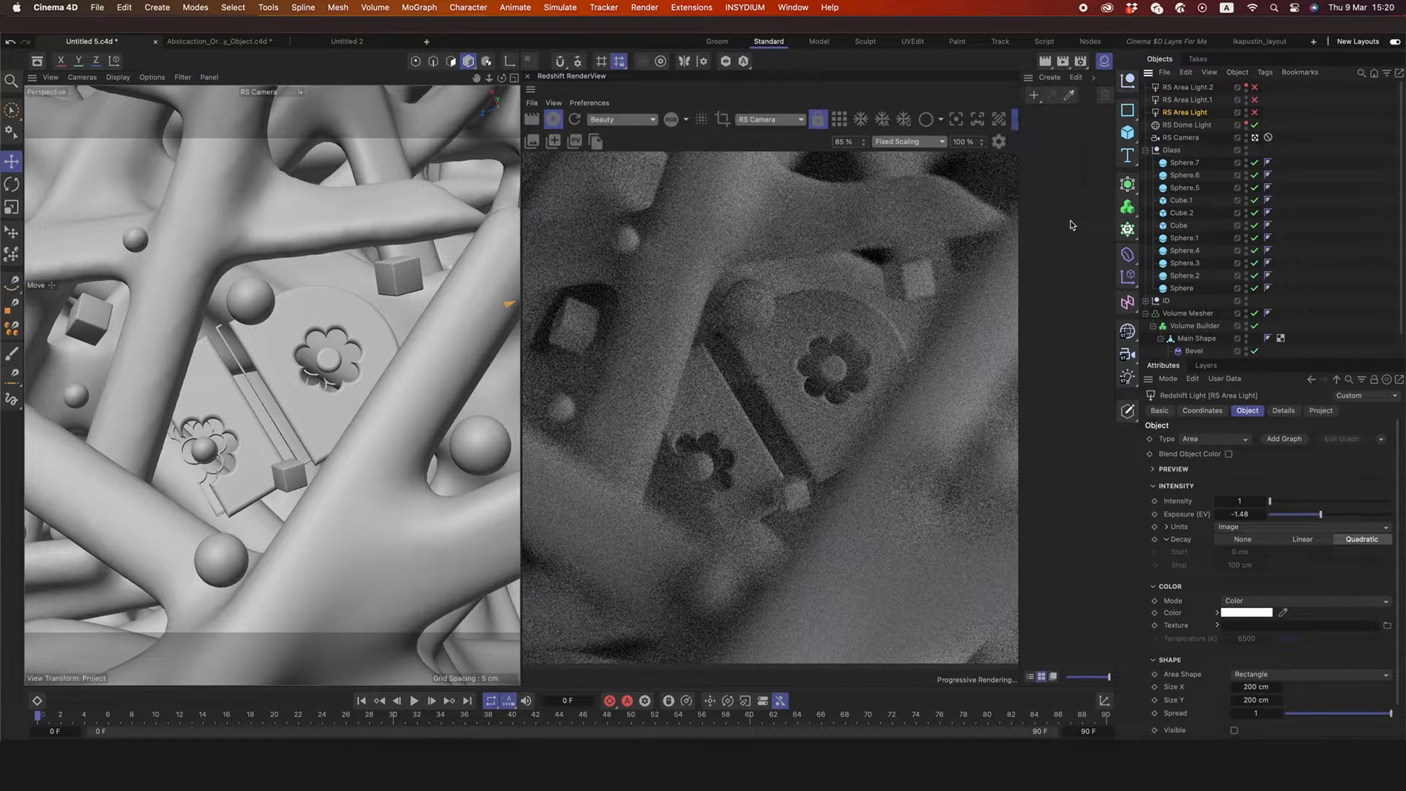
# - Set the renderer to Redshift and enable denoising with the OIDN engine in the render settings
pyautogui.click(1081, 62)
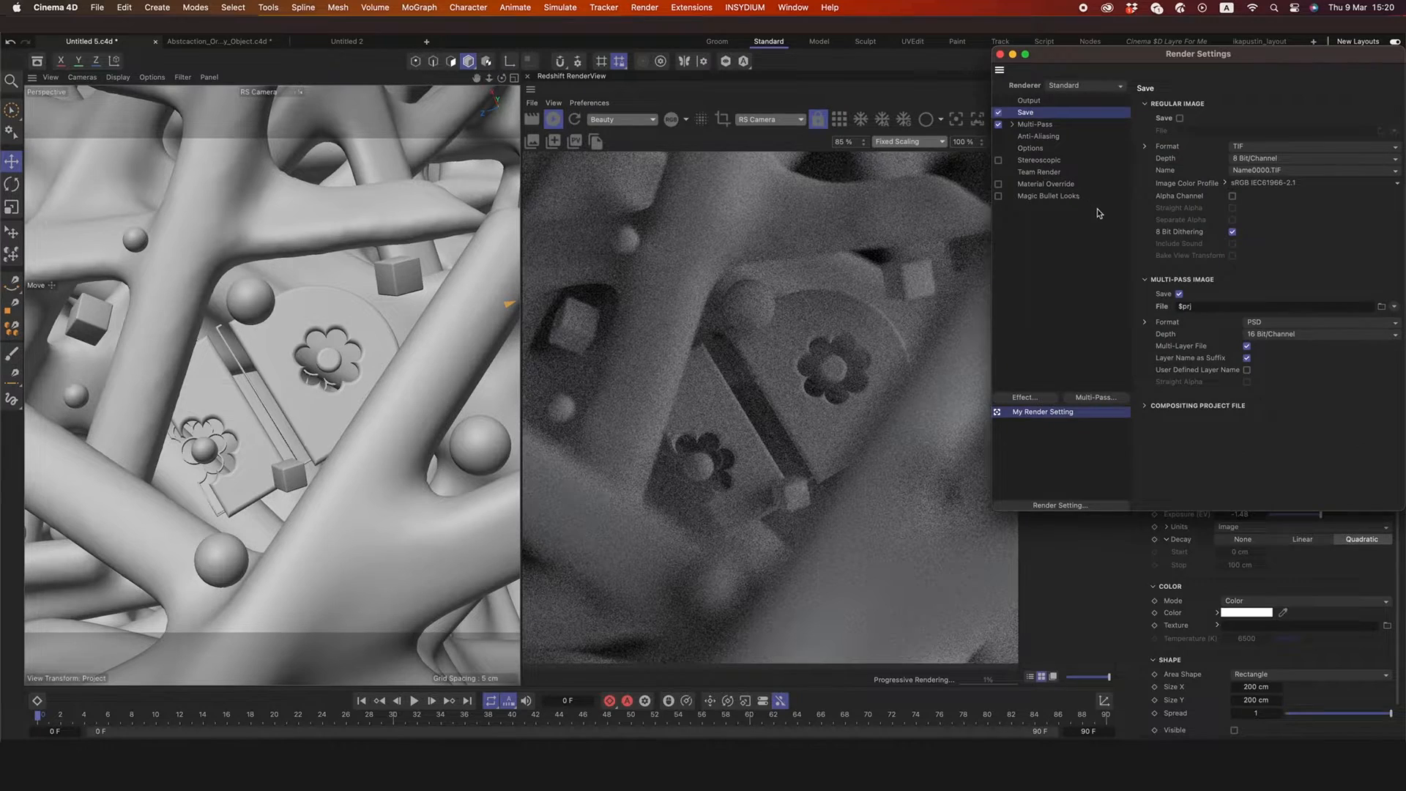
pyautogui.click(1074, 86)
pyautogui.click(1083, 104)
pyautogui.click(1047, 141)
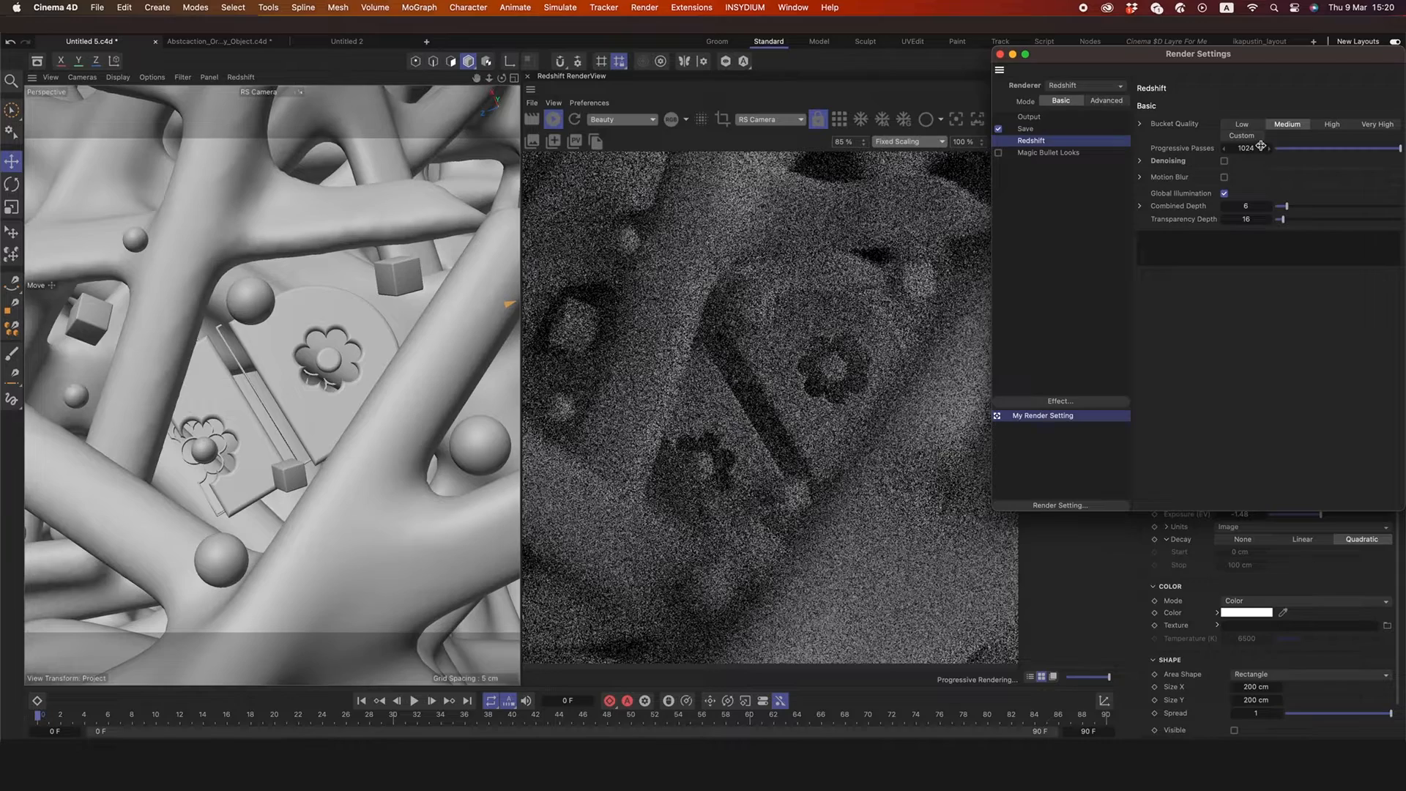
pyautogui.click(1224, 160)
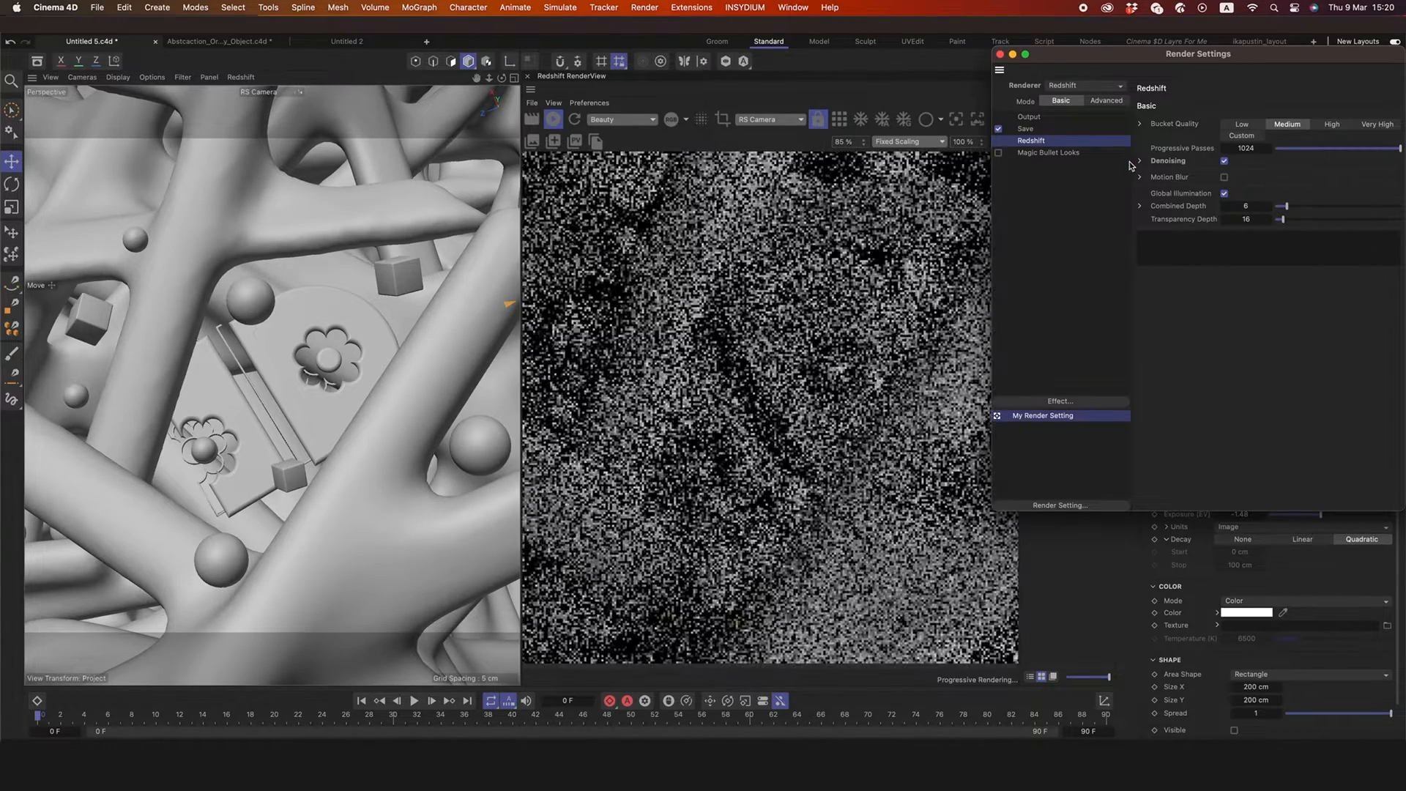
pyautogui.click(1139, 161)
pyautogui.click(1369, 173)
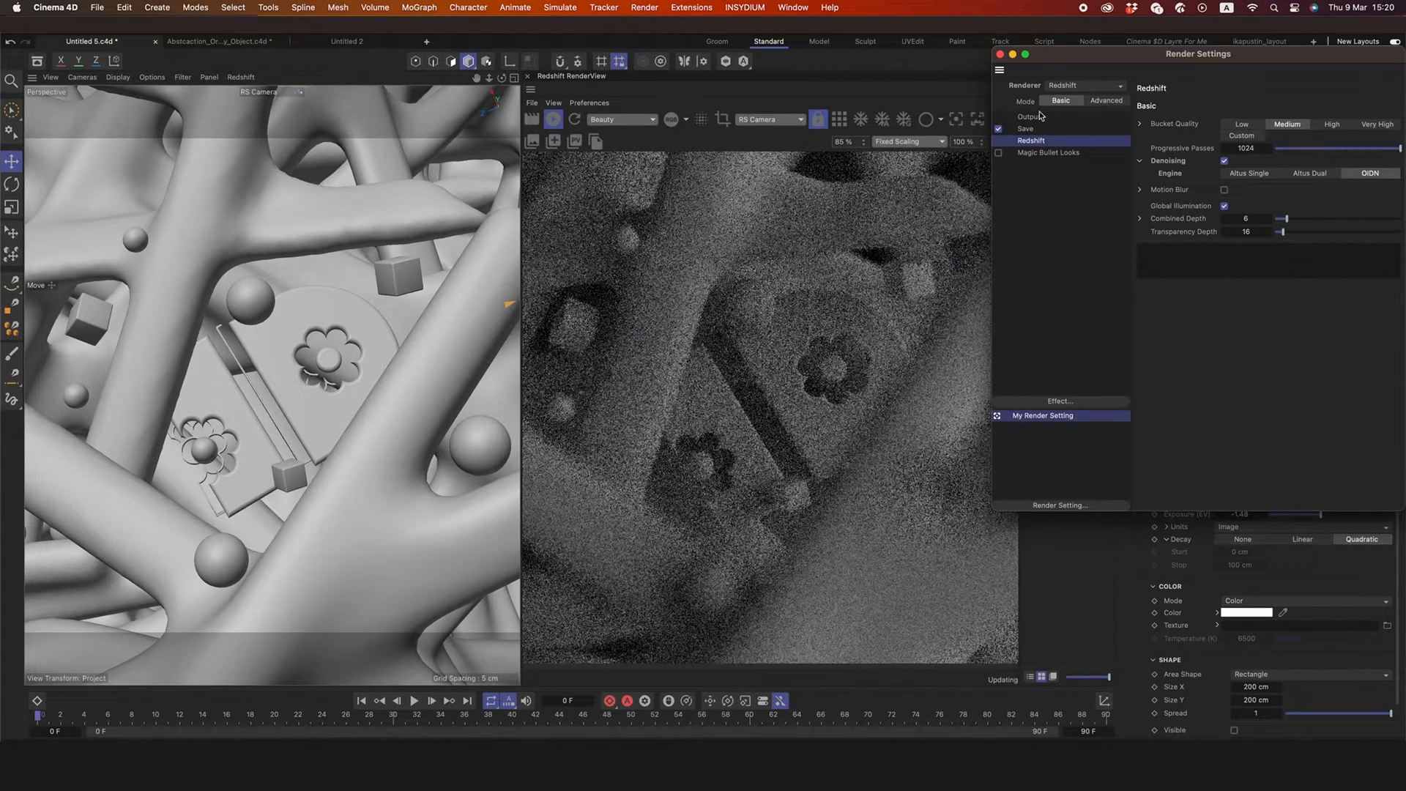
pyautogui.click(1000, 54)
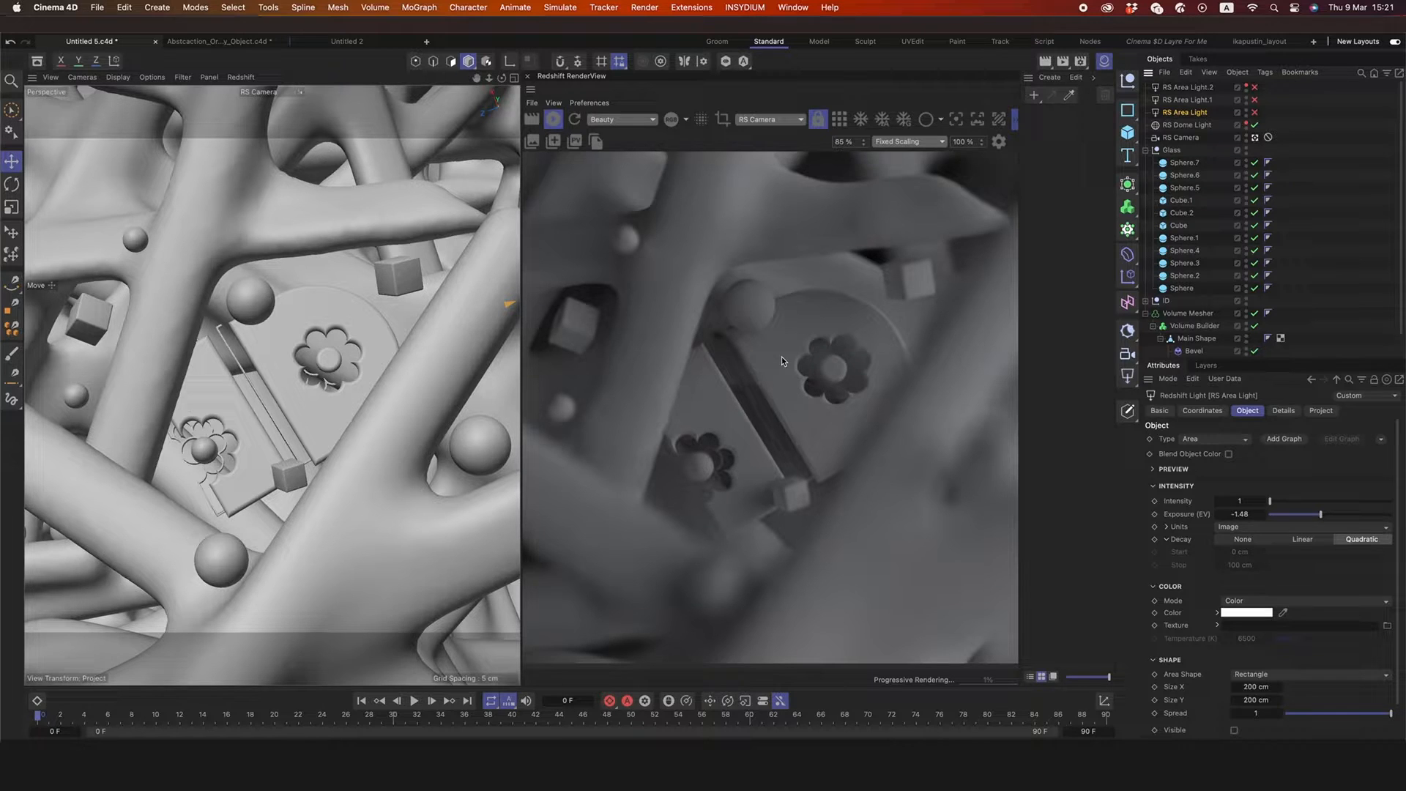
# - Open the RenderView snapshots and take one with RS Area Light enabled and another with it disabled
pyautogui.click(532, 140)
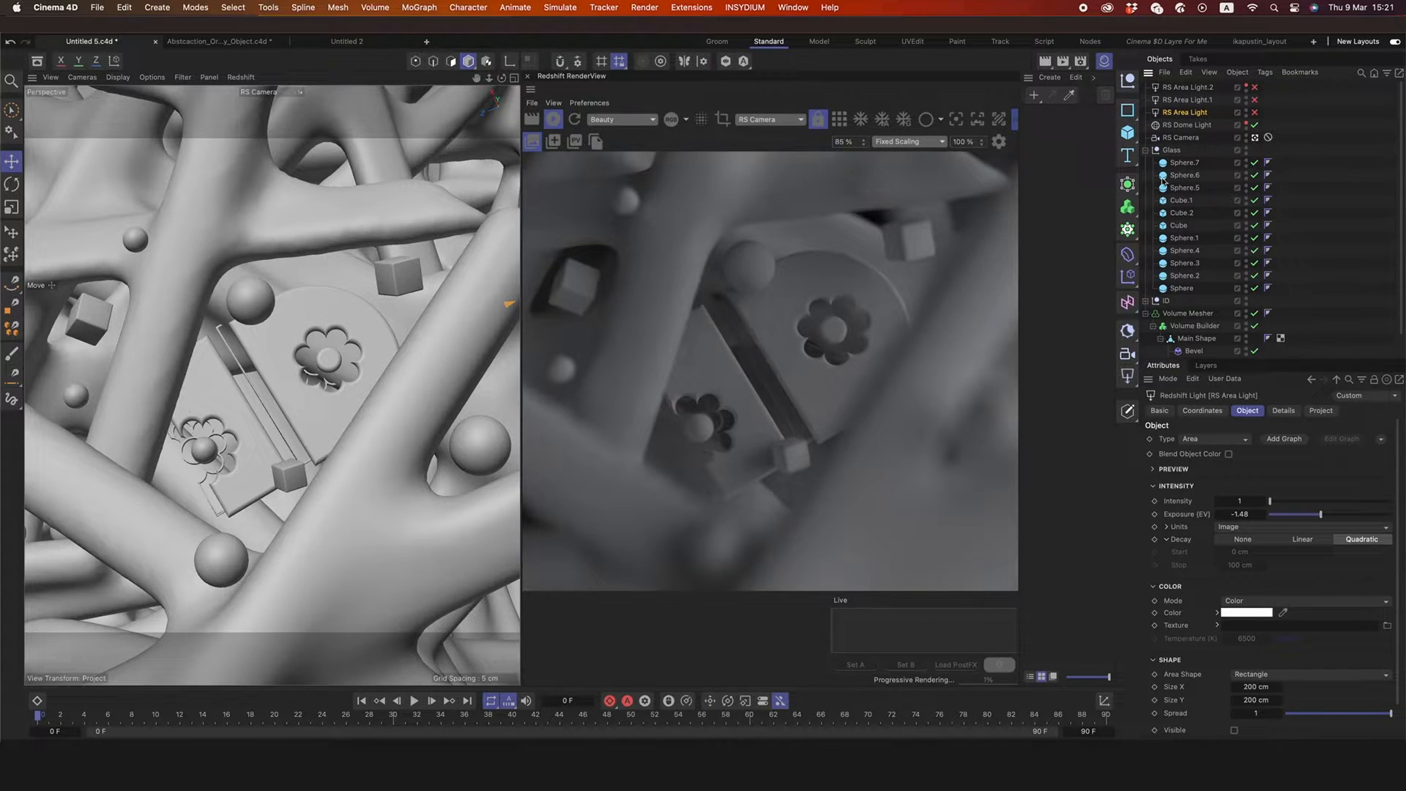
pyautogui.click(1254, 112)
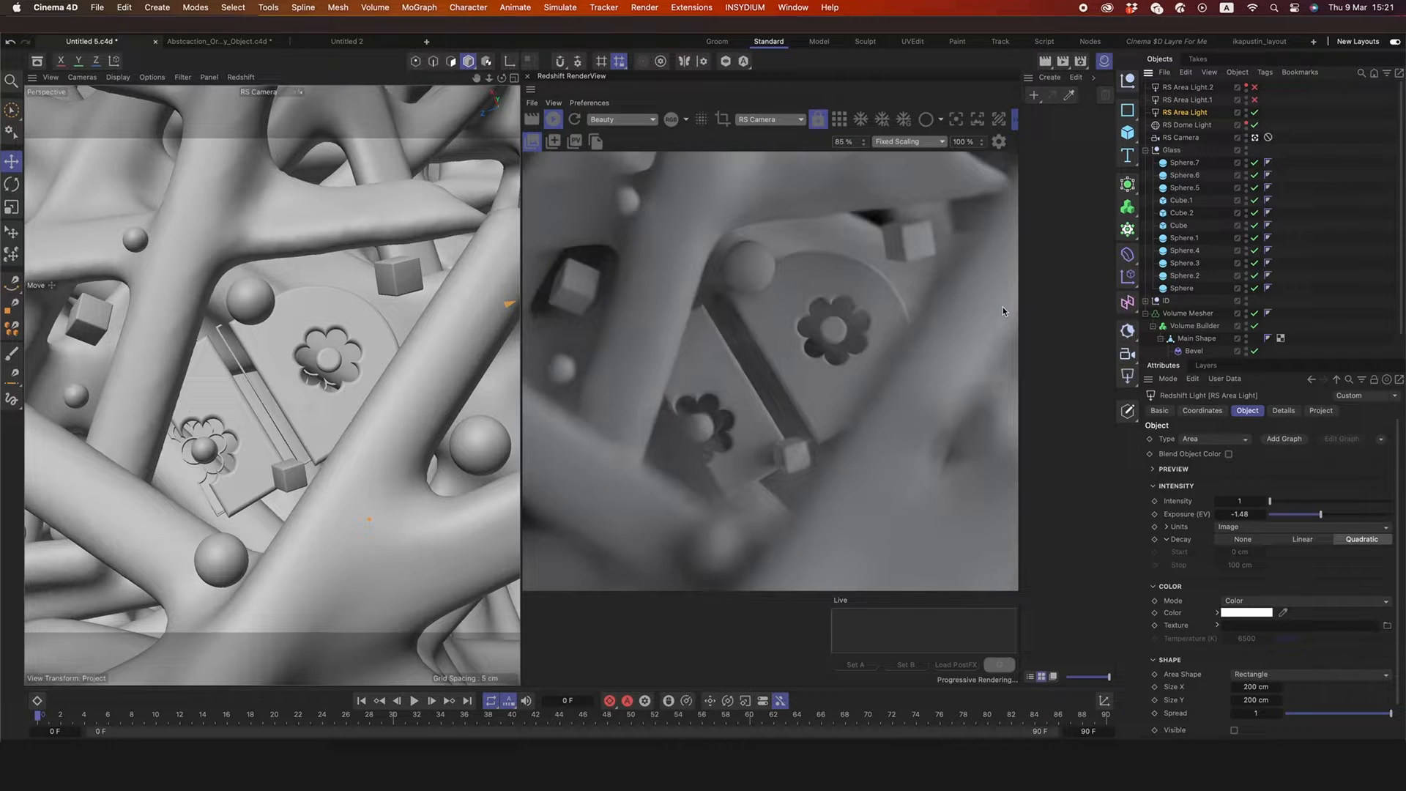
pyautogui.click(554, 143)
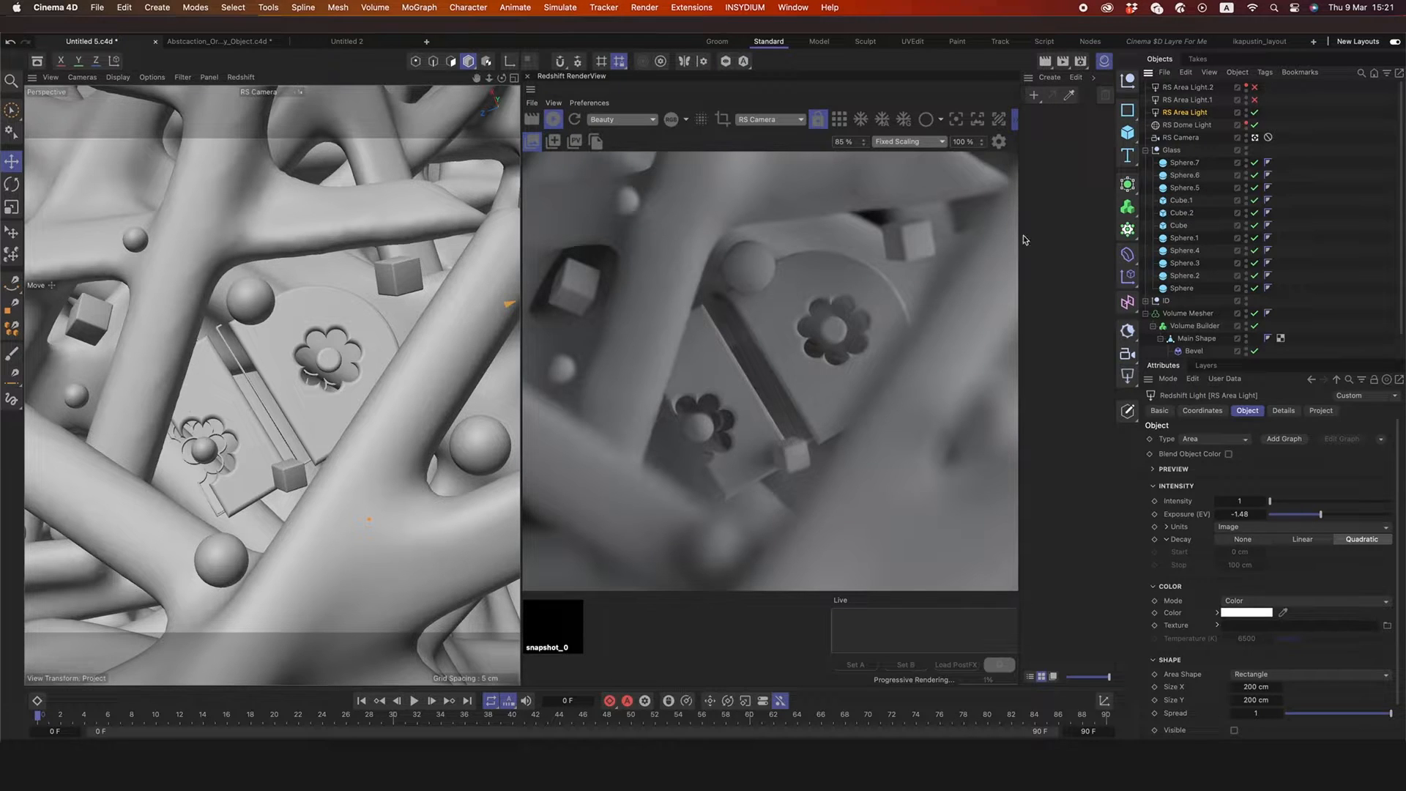
pyautogui.click(1257, 114)
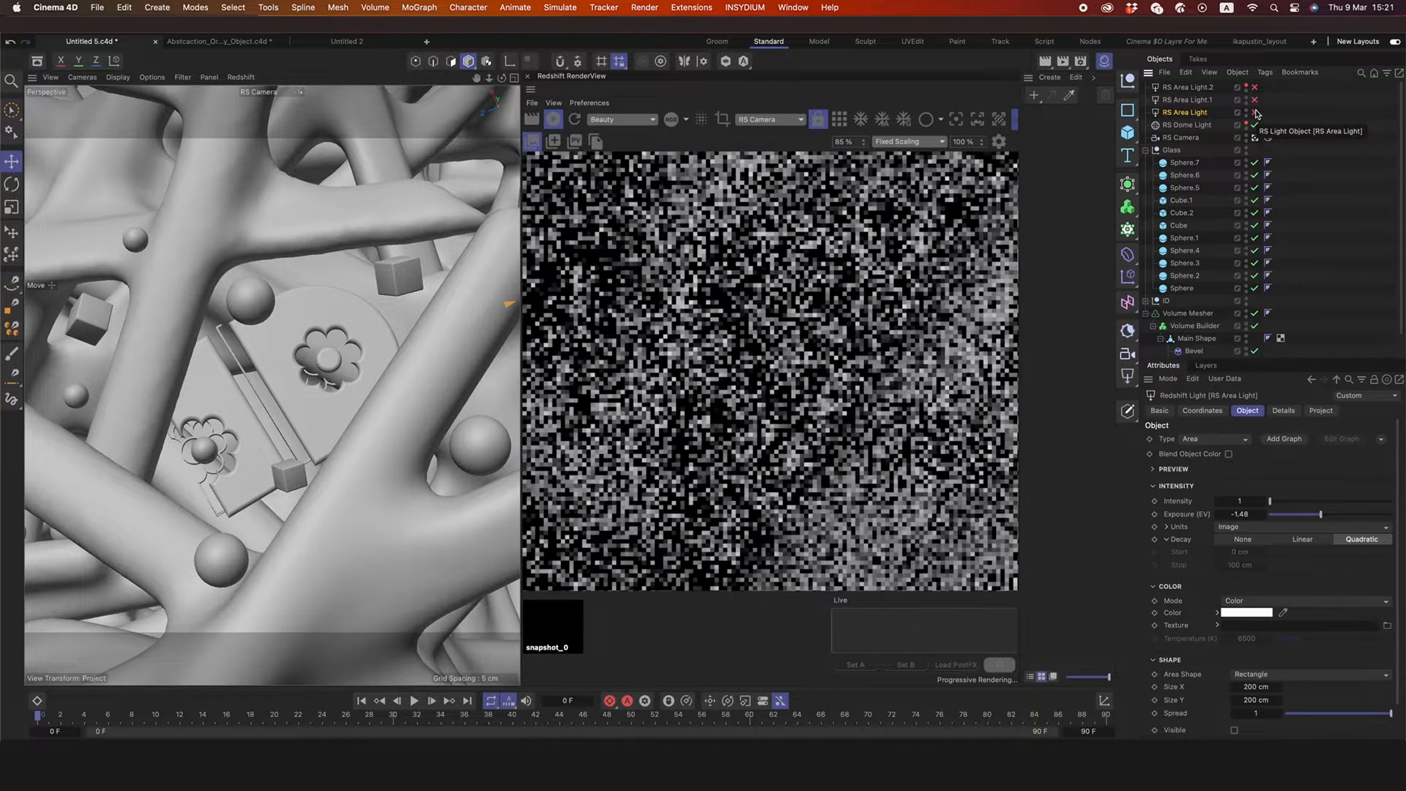
pyautogui.click(560, 145)
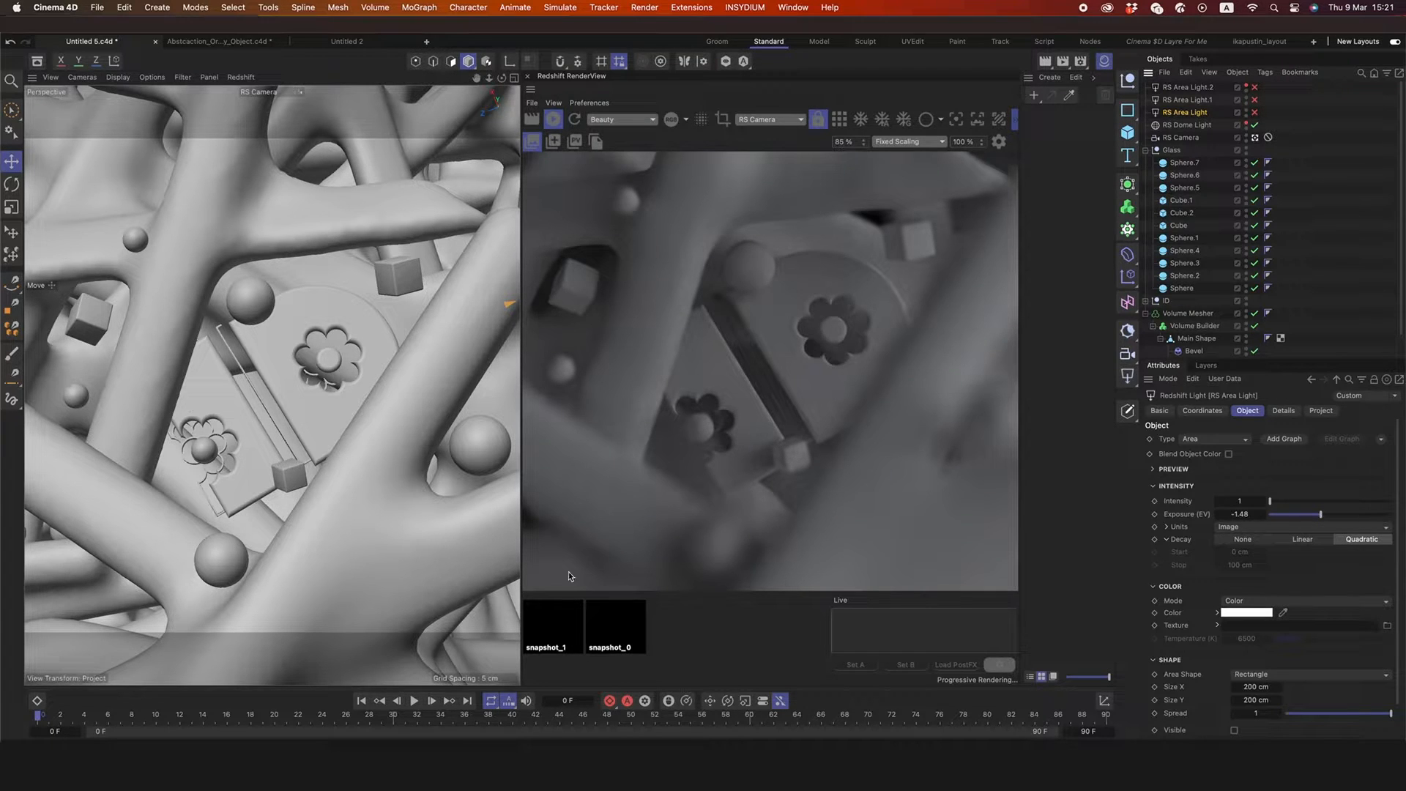
# - Compare snapshot_1 with snapshot_0 in the RenderView, and close the snapshot area
pyautogui.click(564, 634)
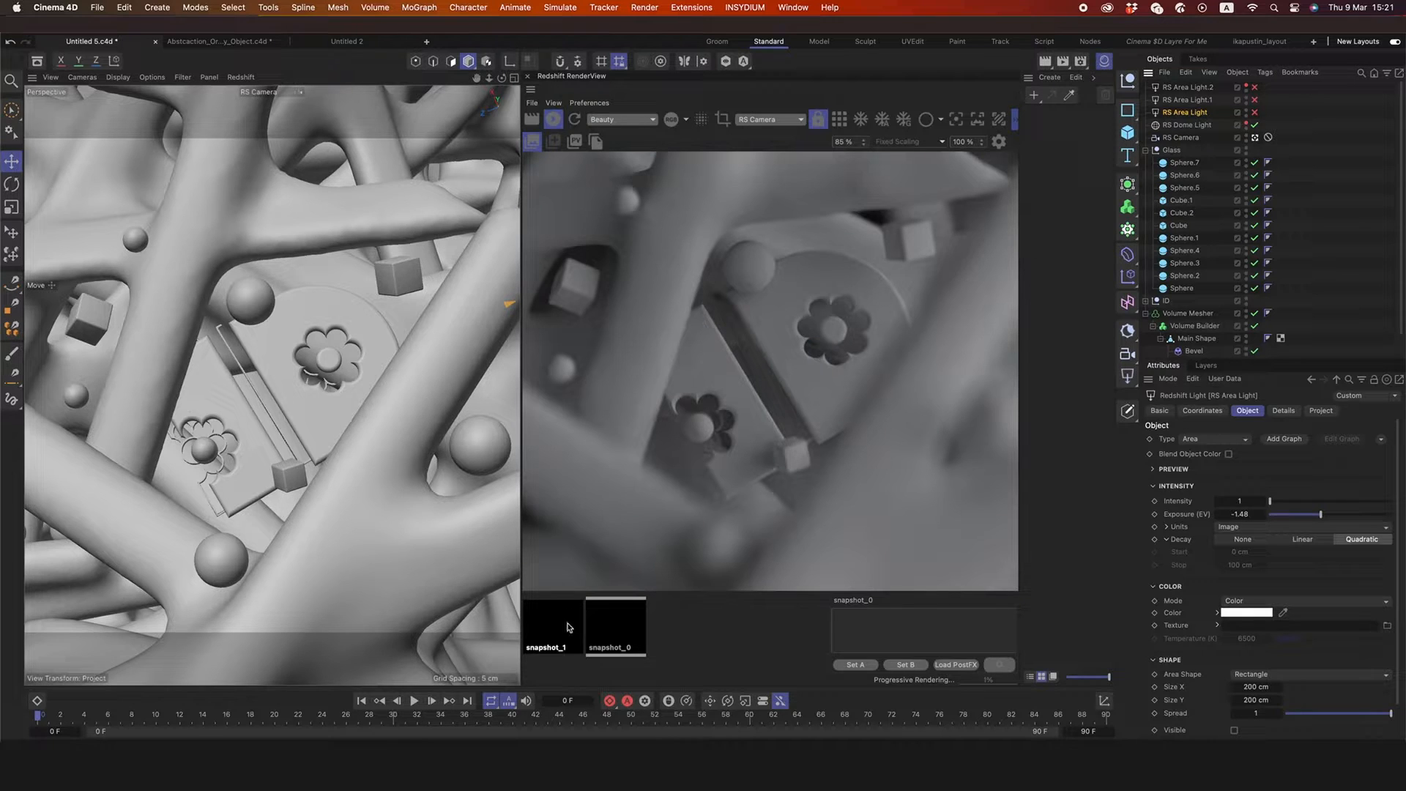
pyautogui.click(615, 626)
pyautogui.click(533, 146)
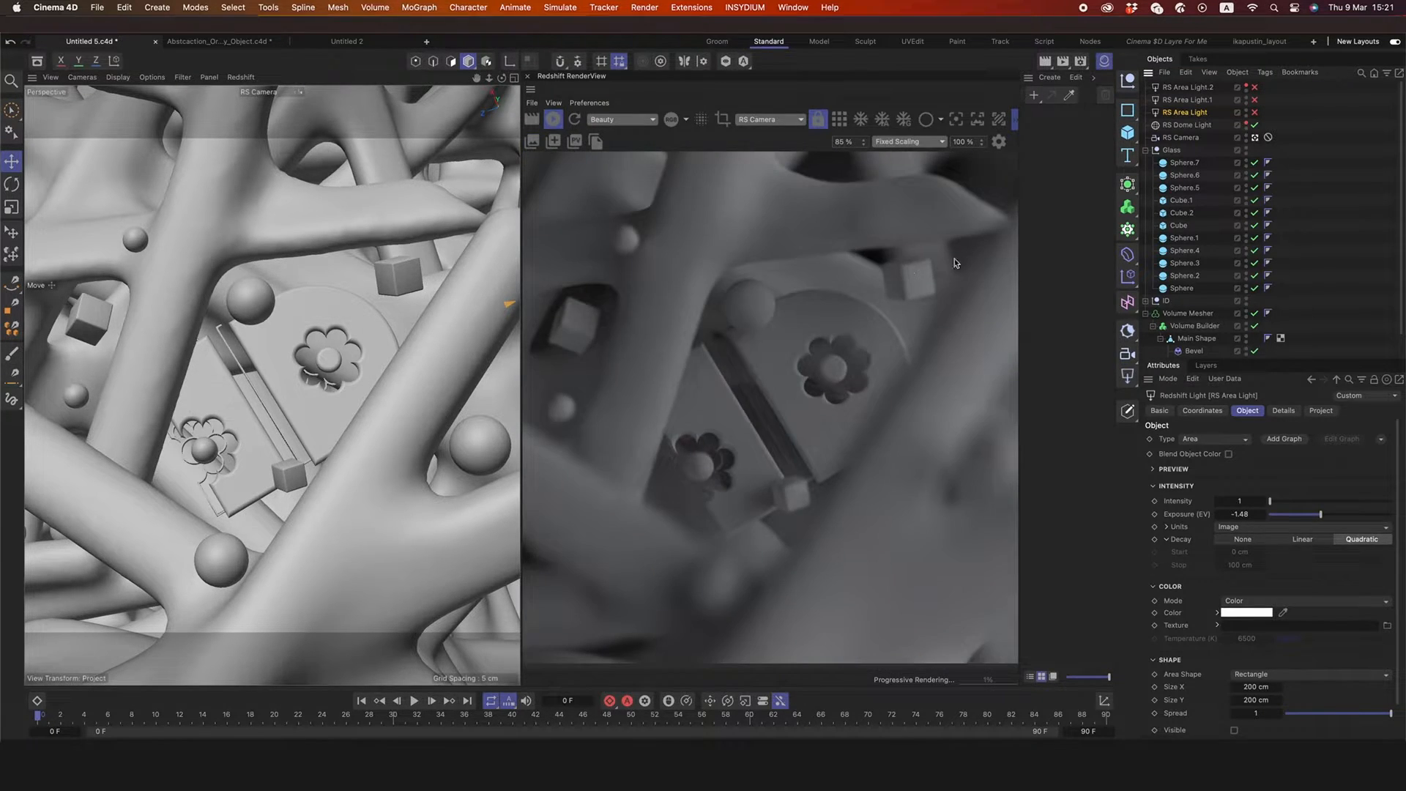
# - Return the viewport to the default camera and enable RS Area Light with the whole spiky mesh in view
pyautogui.click(1252, 137)
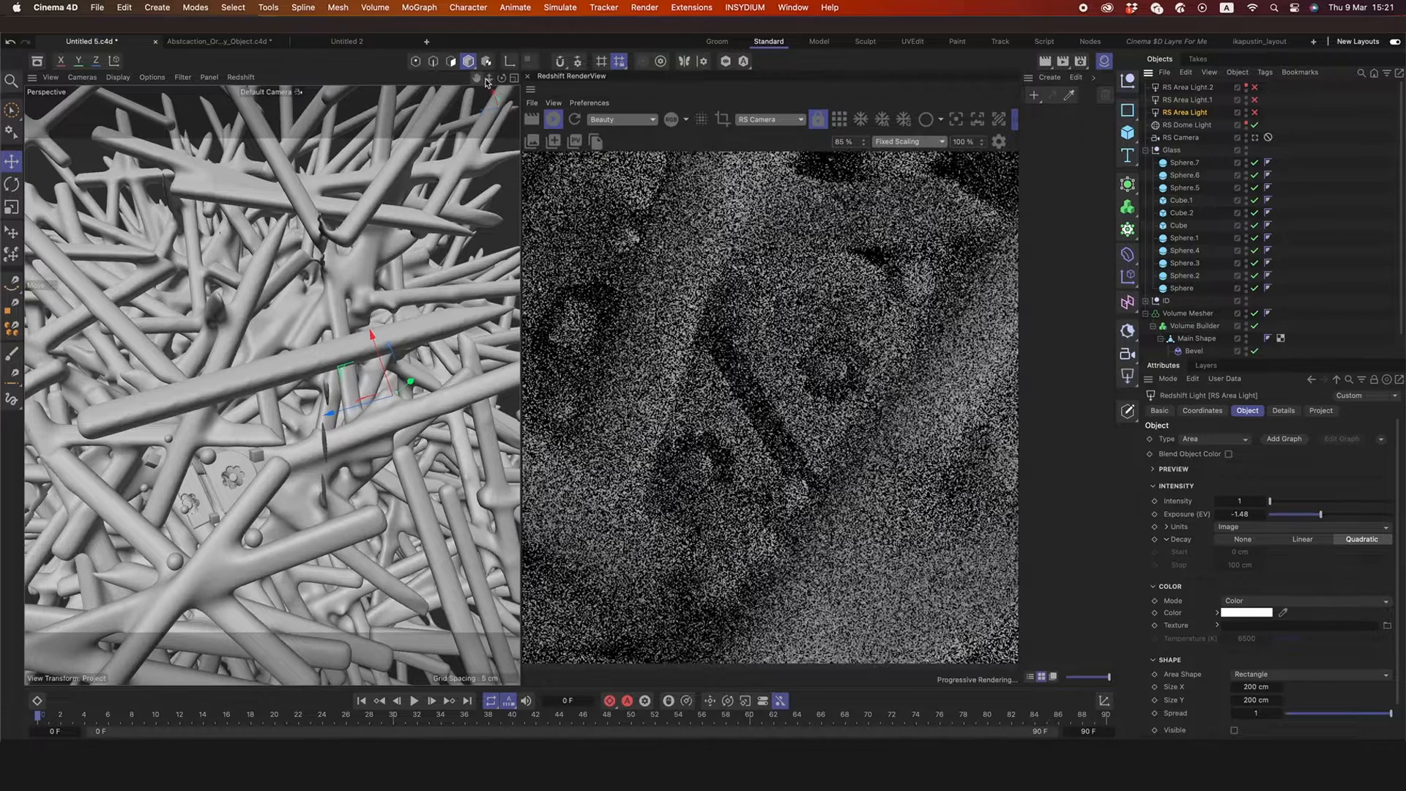
pyautogui.moveTo(488, 78); pyautogui.dragTo(396, 78)
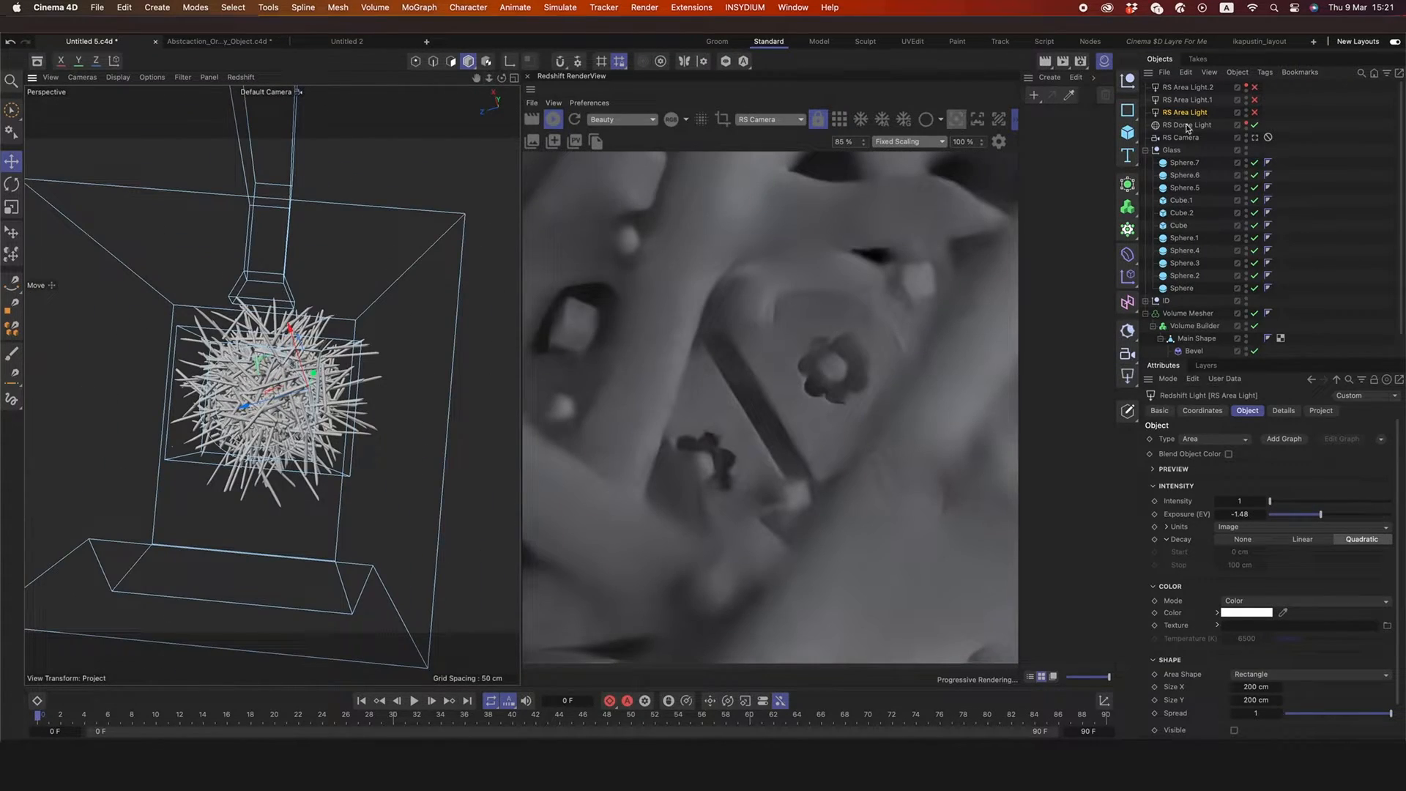
pyautogui.click(1254, 112)
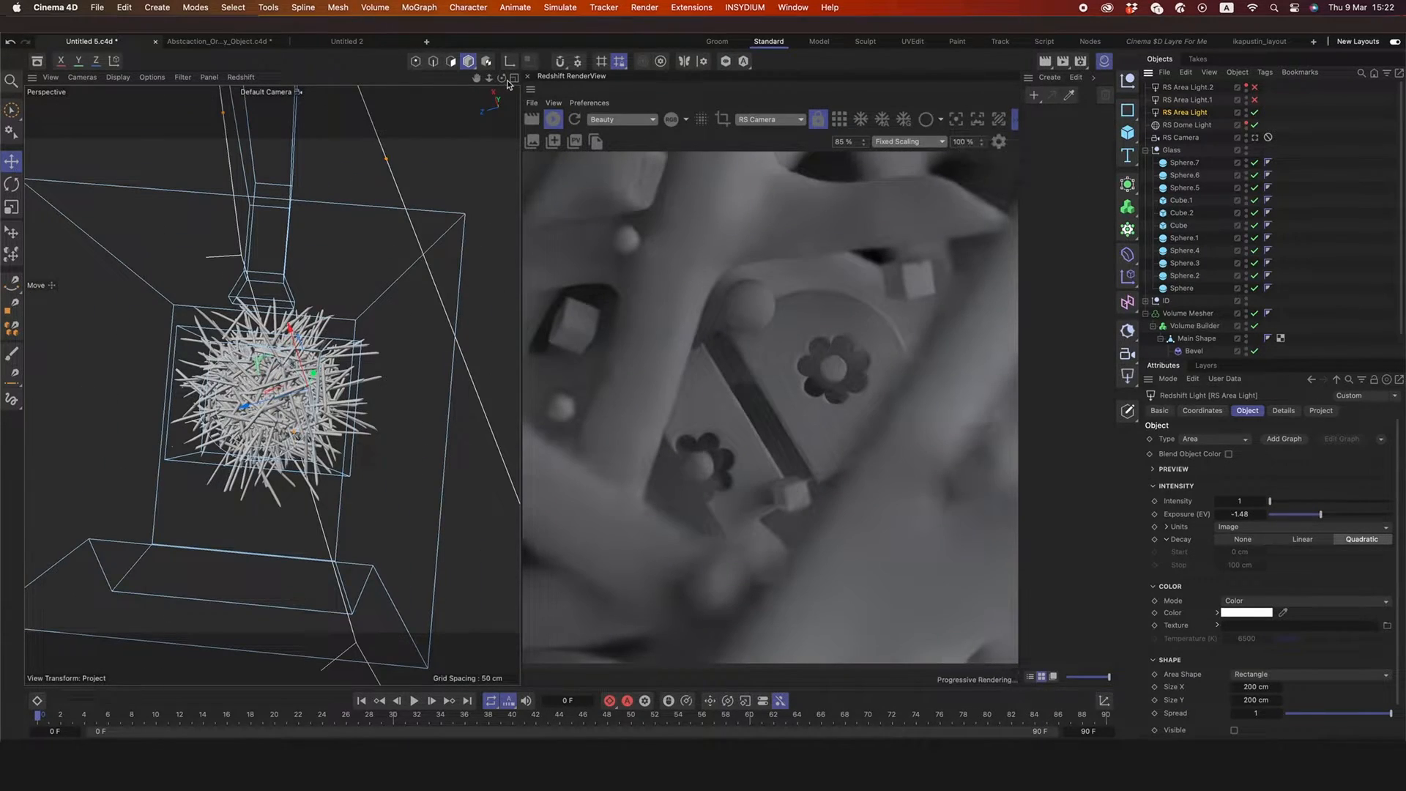
pyautogui.moveTo(484, 81); pyautogui.dragTo(432, 81)
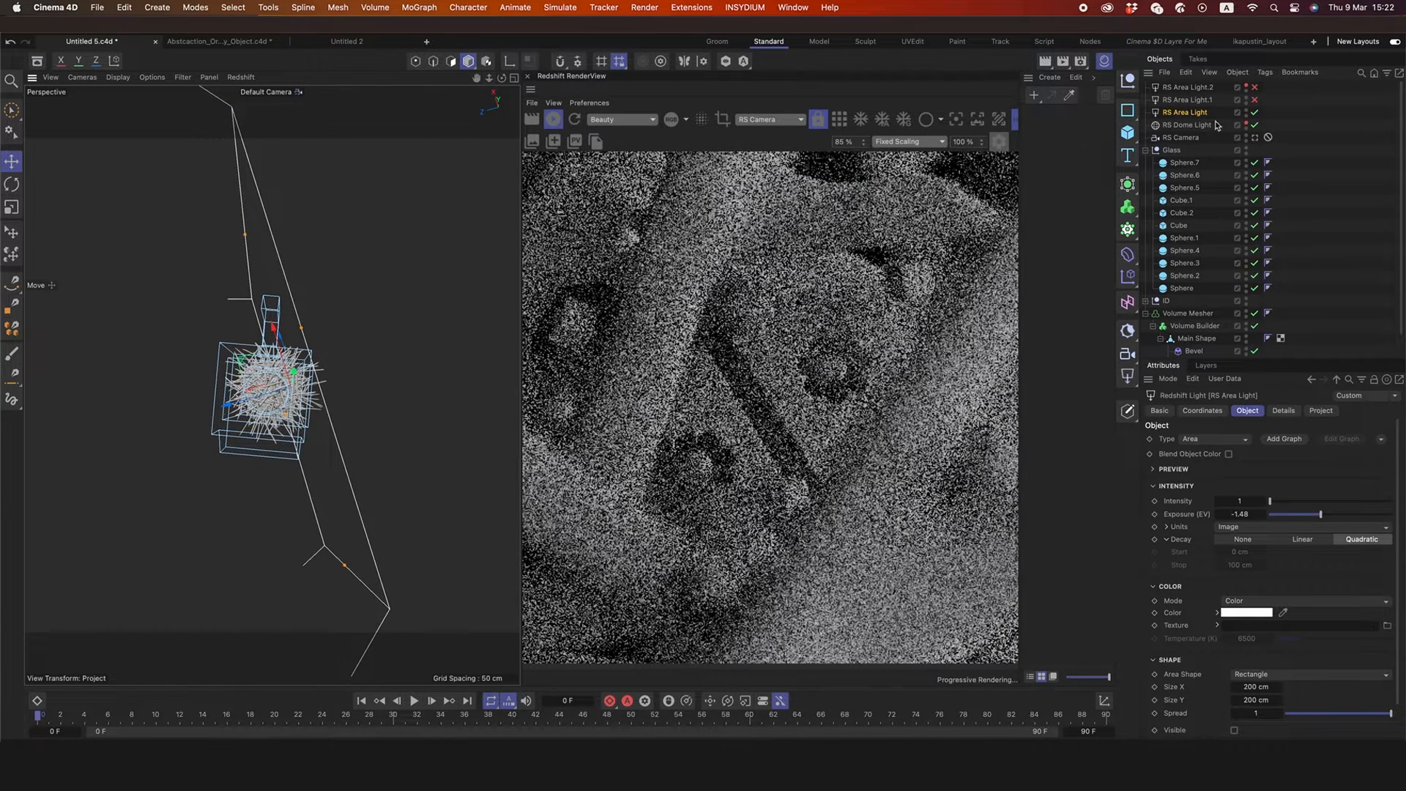
# - Hide RS Camera in the viewport and view the RS Area Light beside the mesh from the side
pyautogui.click(1246, 147)
pyautogui.moveTo(501, 77); pyautogui.dragTo(501, 99)
pyautogui.keyDown('alt'); pyautogui.moveTo(272, 384); pyautogui.dragTo(282, 385); pyautogui.keyUp('alt')
# - Enable RS Area Light.1 and examine its placement and linear decay settings
pyautogui.click(1250, 101)
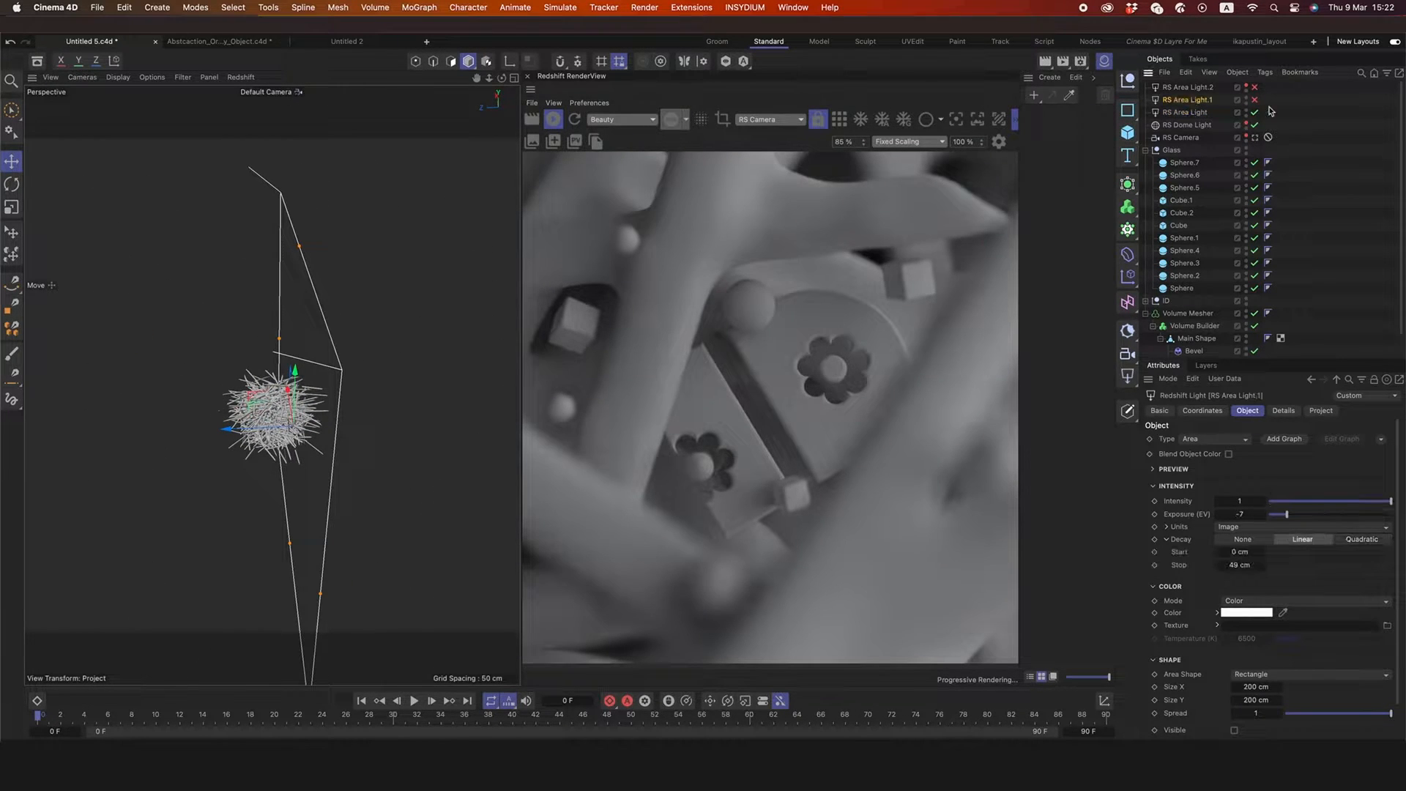
pyautogui.click(1254, 100)
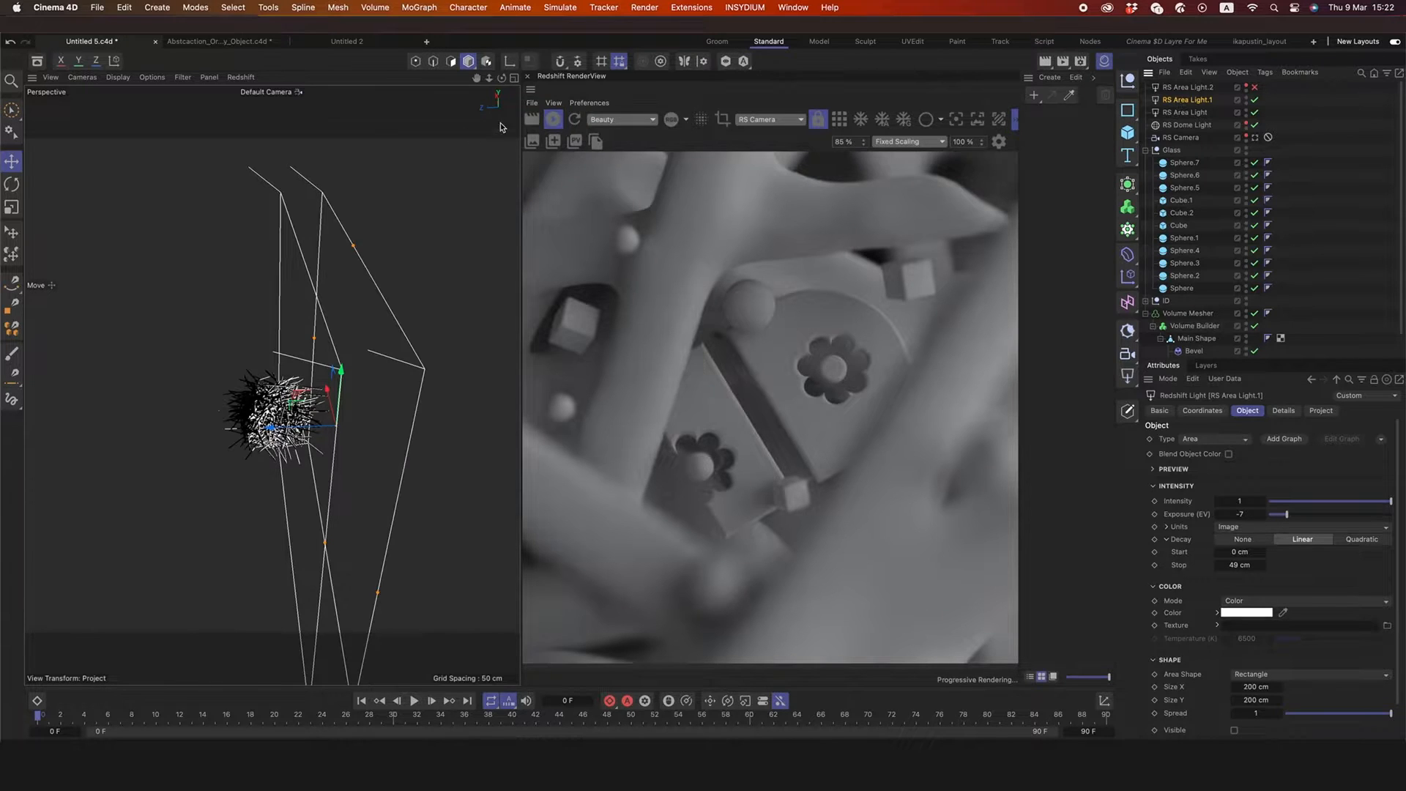
pyautogui.moveTo(501, 77); pyautogui.dragTo(470, 78)
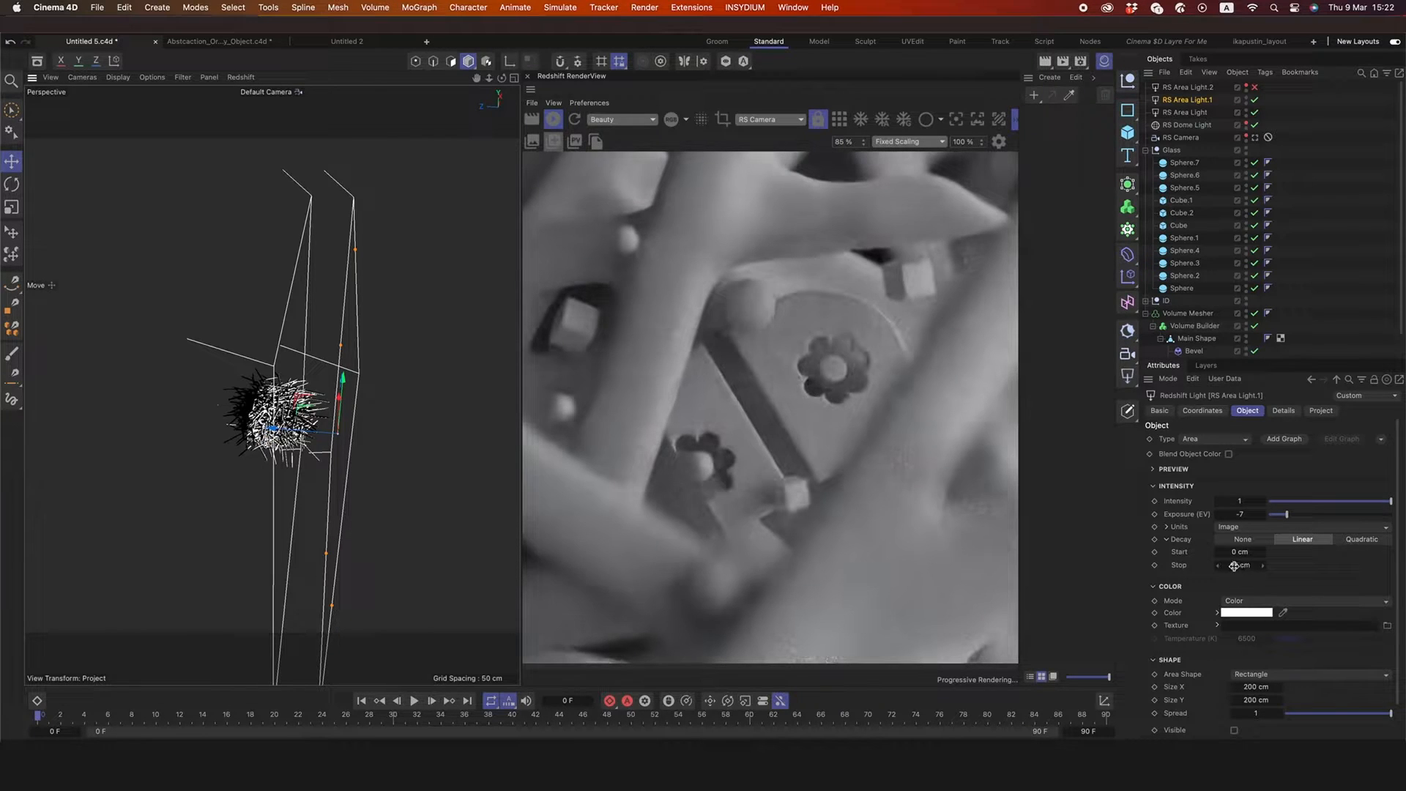
pyautogui.moveTo(1233, 565); pyautogui.dragTo(1238, 551)
# - Enable RS Area Light.2, view its placement around the mesh, and check its Project inclusion list
pyautogui.click(1187, 87)
pyautogui.click(1254, 87)
pyautogui.click(1254, 87)
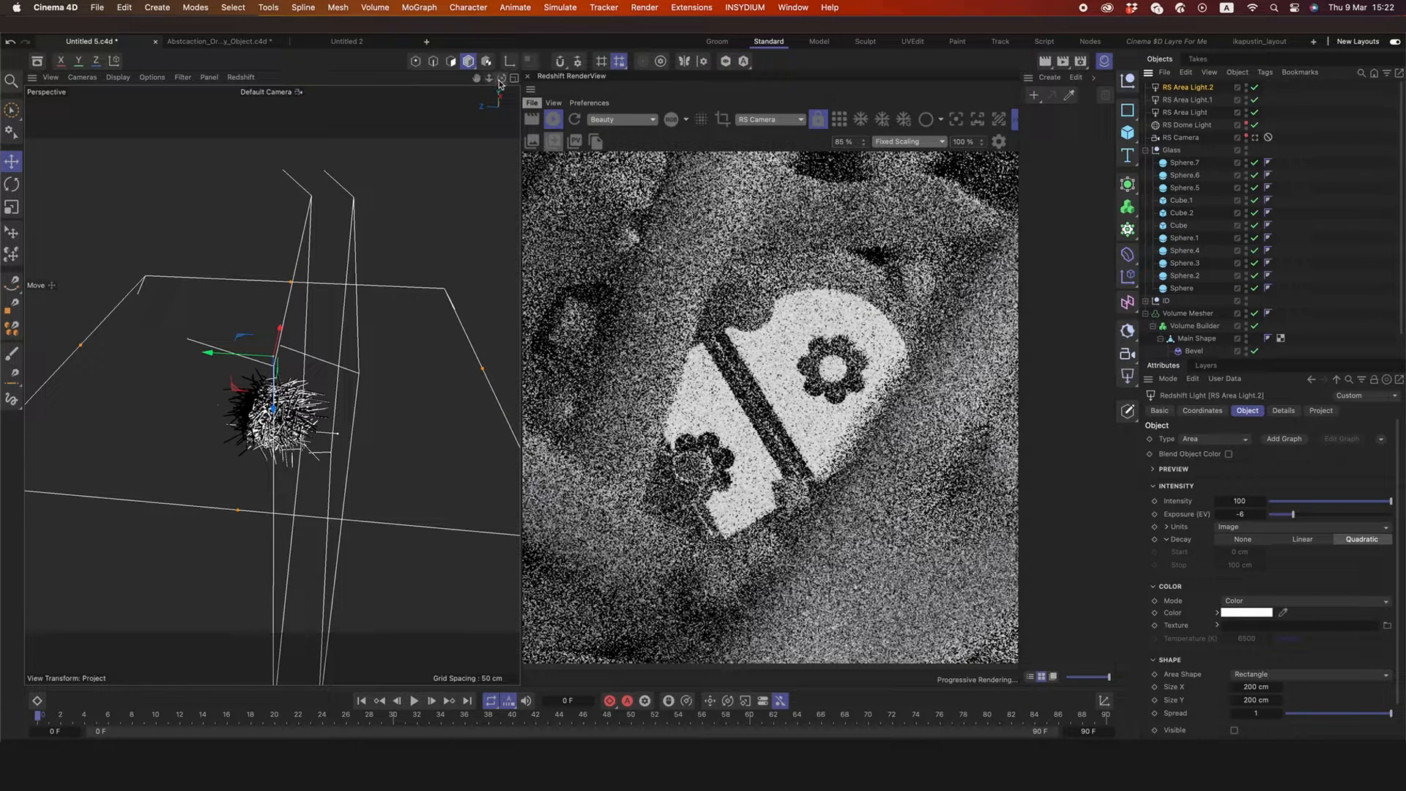
pyautogui.moveTo(502, 77)
pyautogui.mouseDown()
pyautogui.moveTo(502, 29)
pyautogui.moveTo(502, 78)
pyautogui.mouseUp()
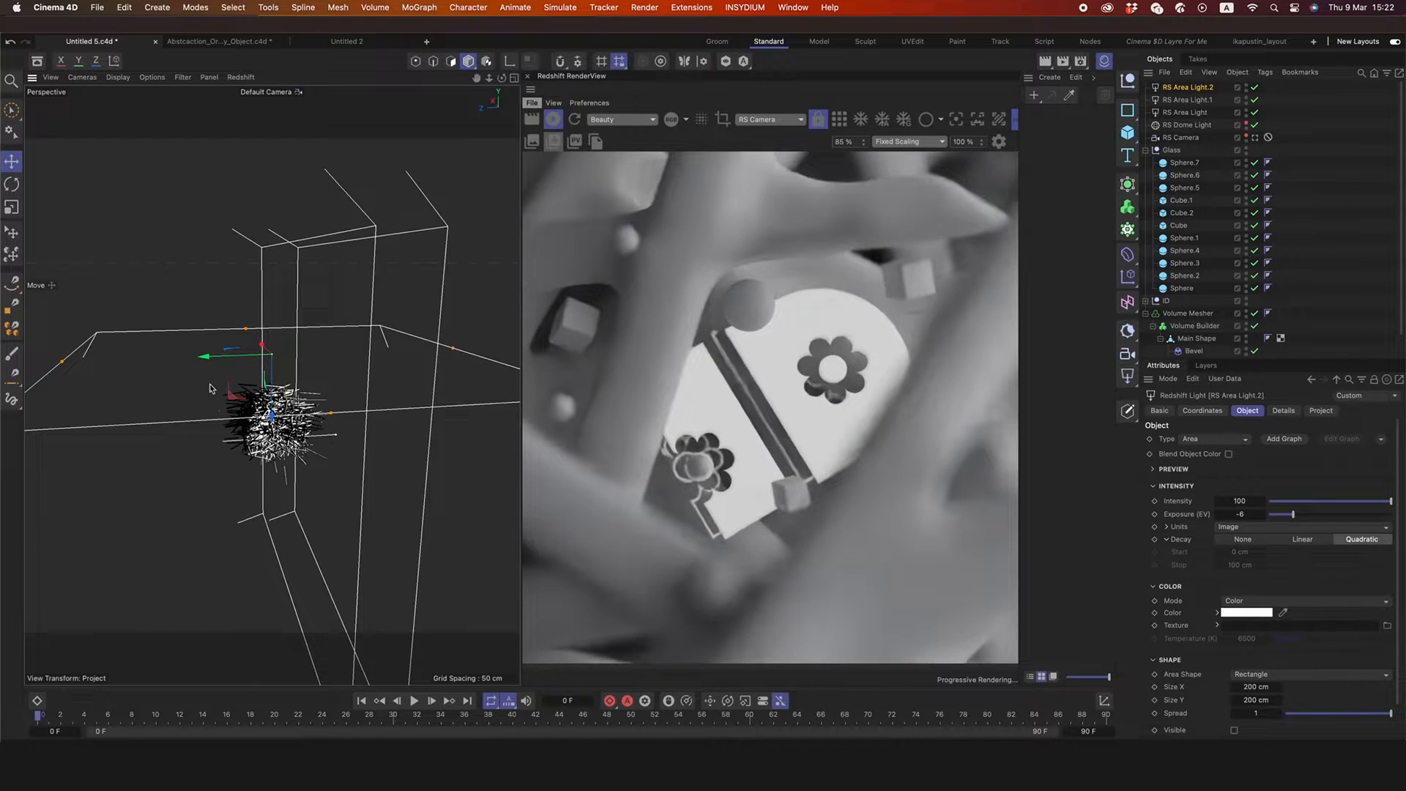
pyautogui.click(1320, 411)
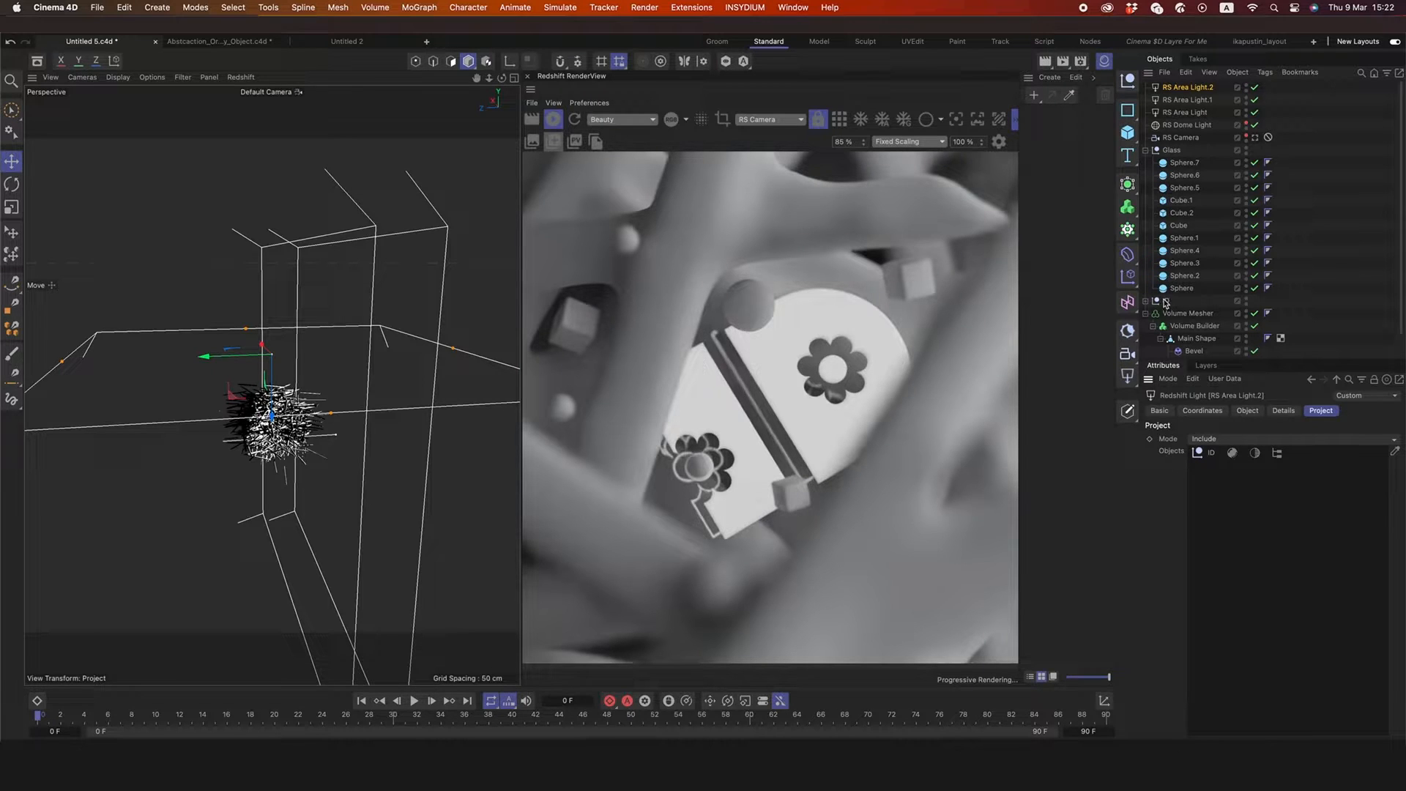
# - Check the ID group in RS Area Light.2's Project inclusion list and view the light's intensity, decay and shape settings
pyautogui.click(1146, 150)
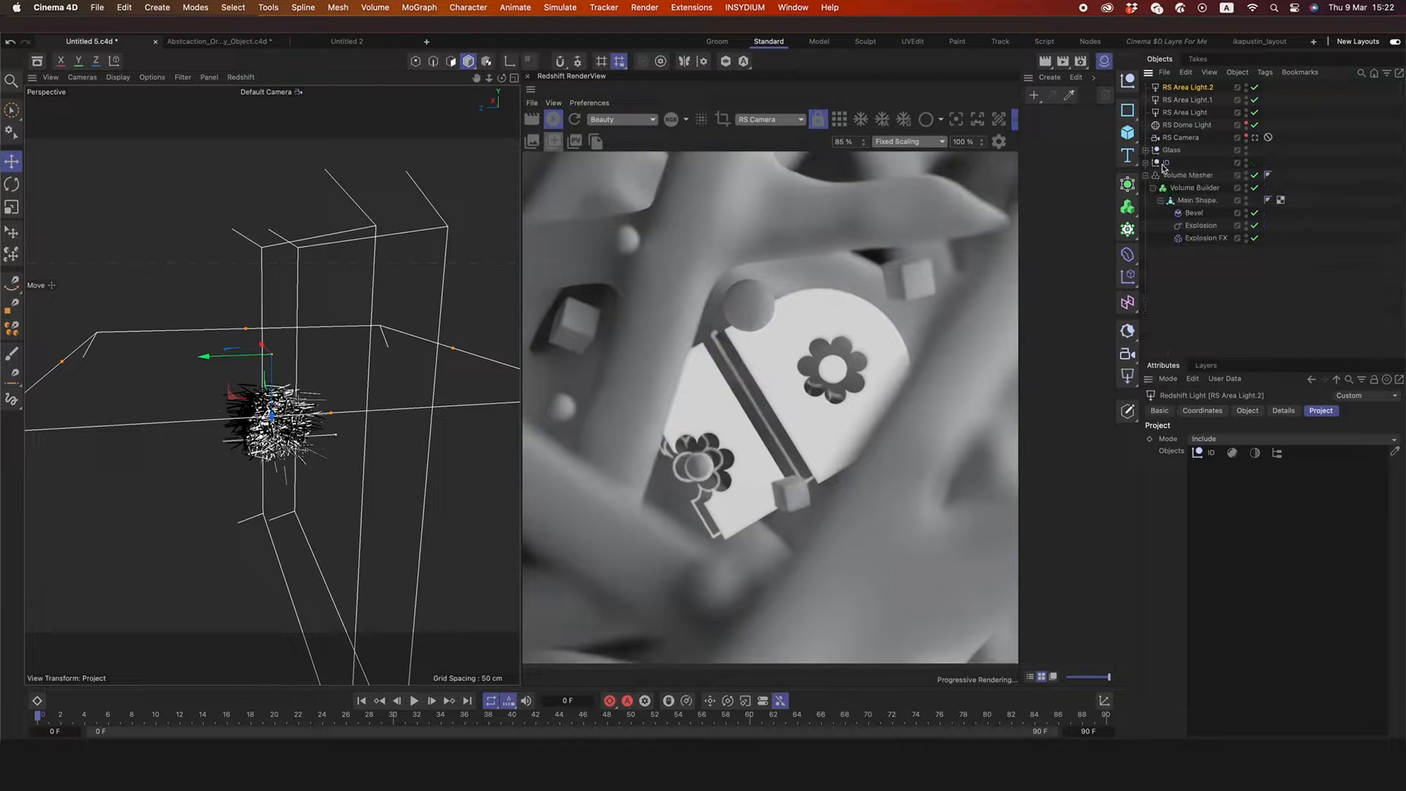
pyautogui.moveTo(1165, 161); pyautogui.dragTo(1217, 463)
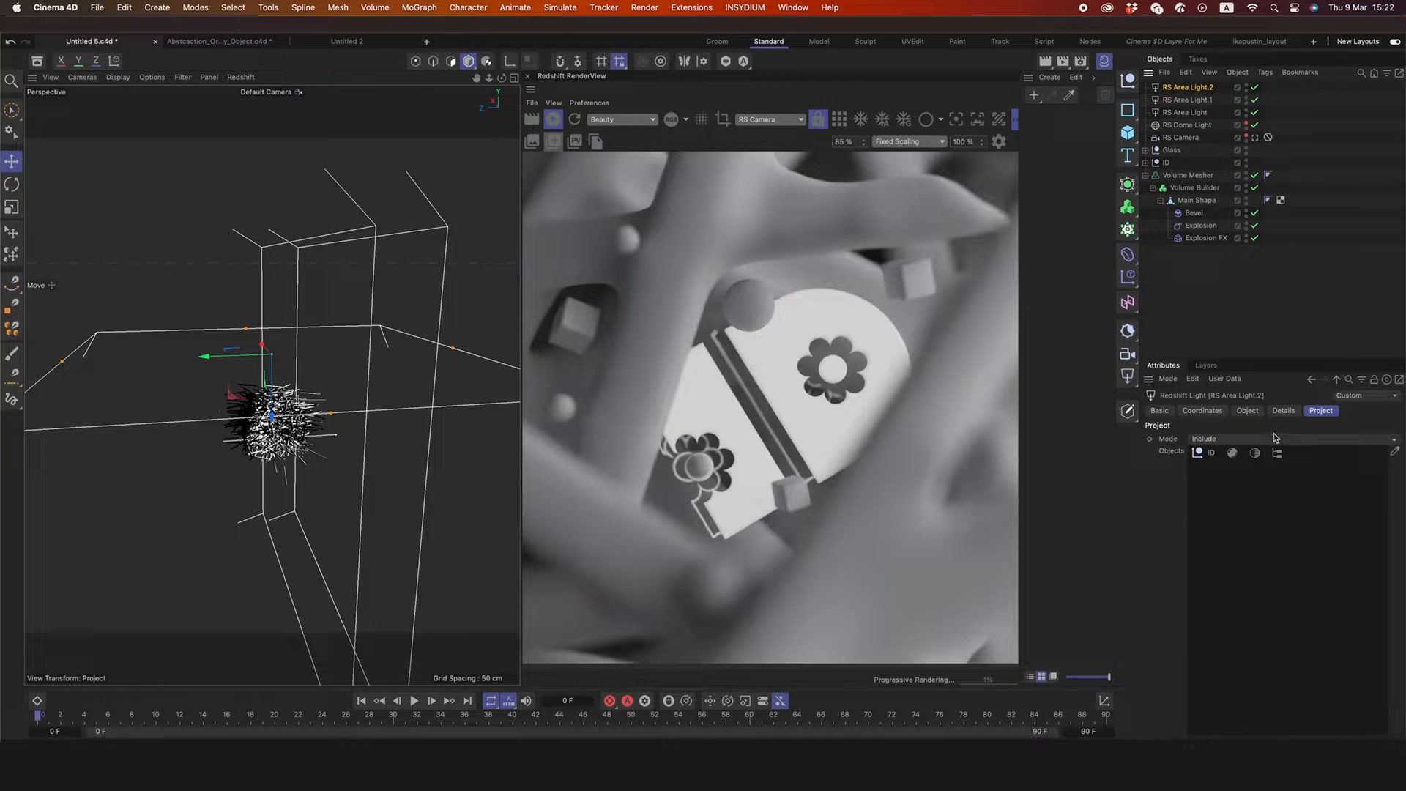
pyautogui.click(1247, 410)
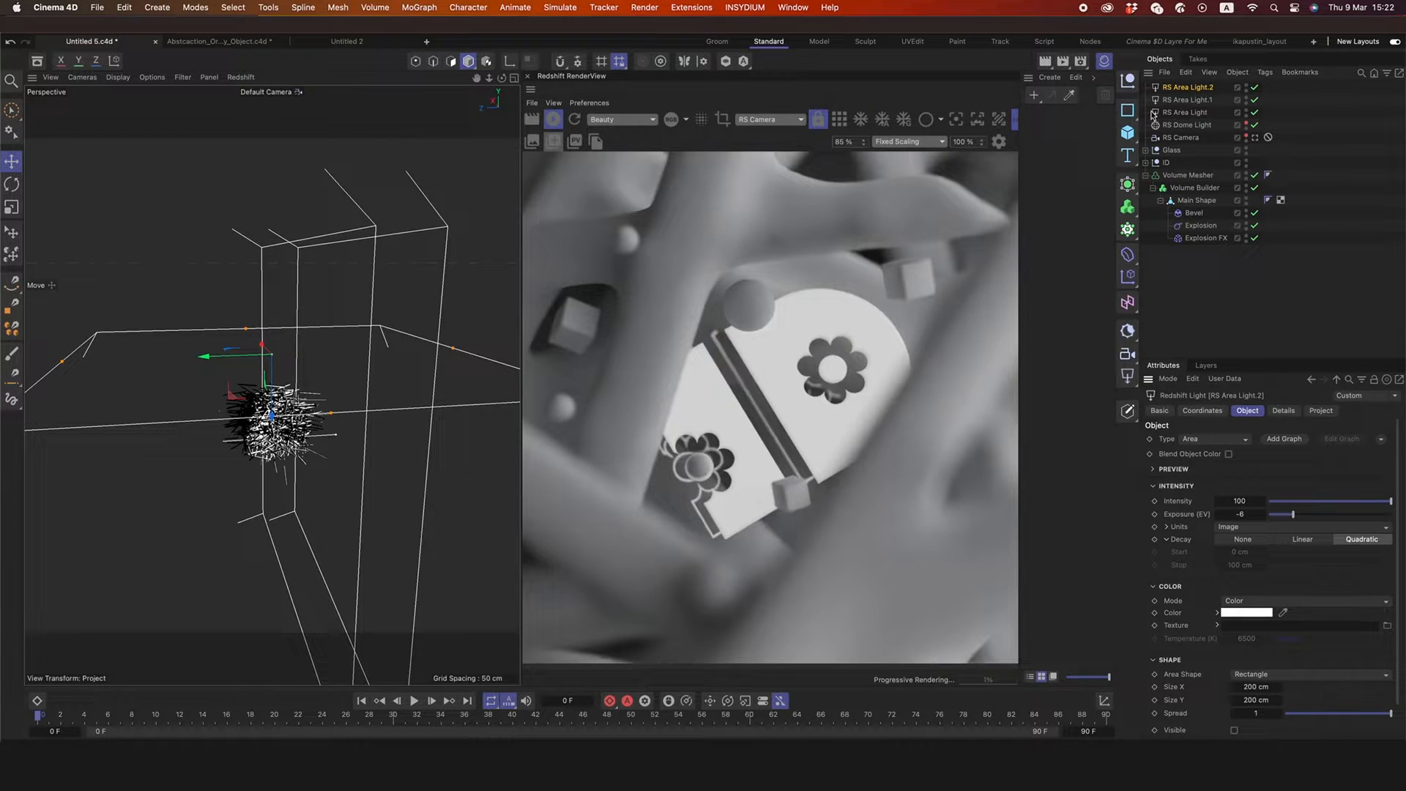
# - Duplicate the Volume Mesher with its hierarchy and hide the copy in the viewport and renderer
pyautogui.click(1144, 175)
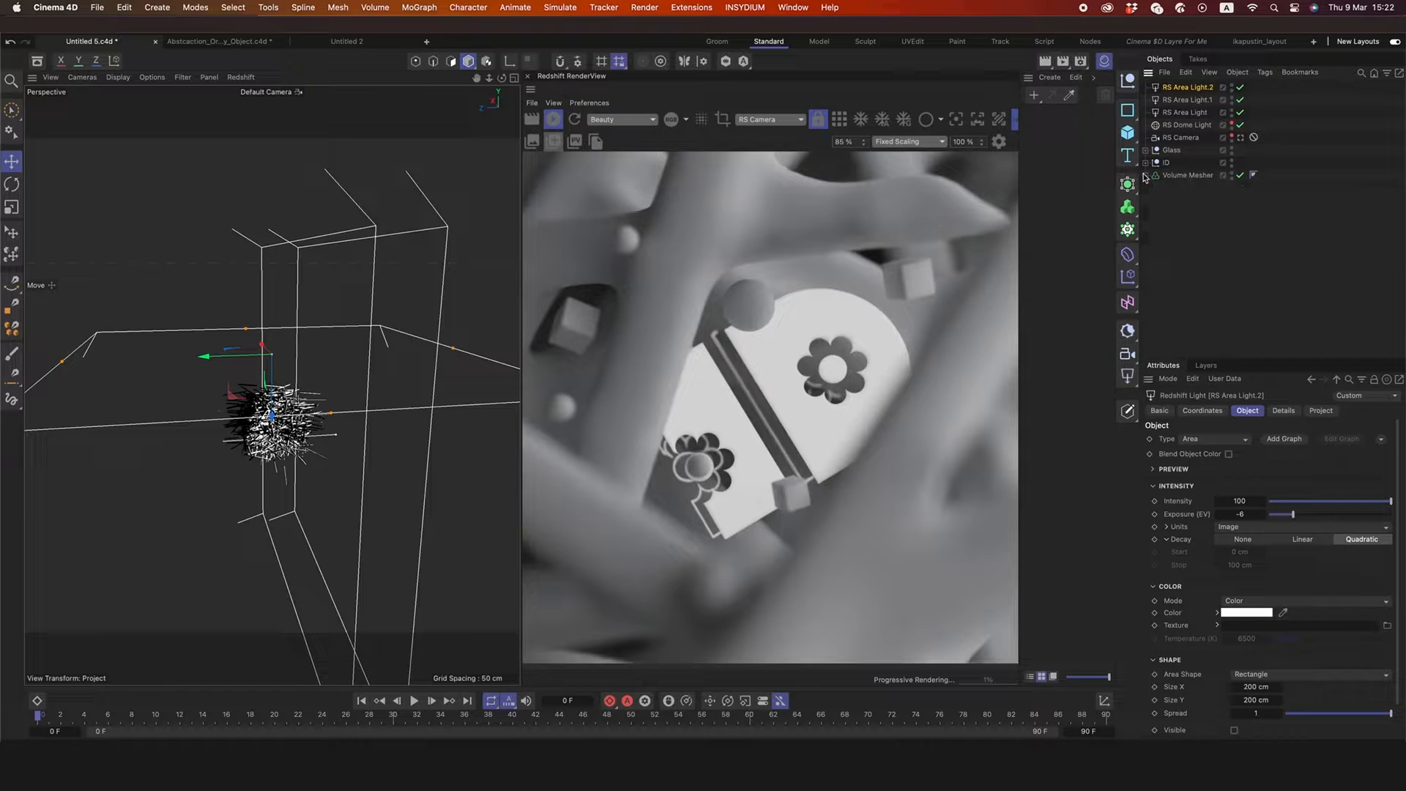
pyautogui.click(1144, 176)
pyautogui.click(1176, 177)
pyautogui.click(1145, 175)
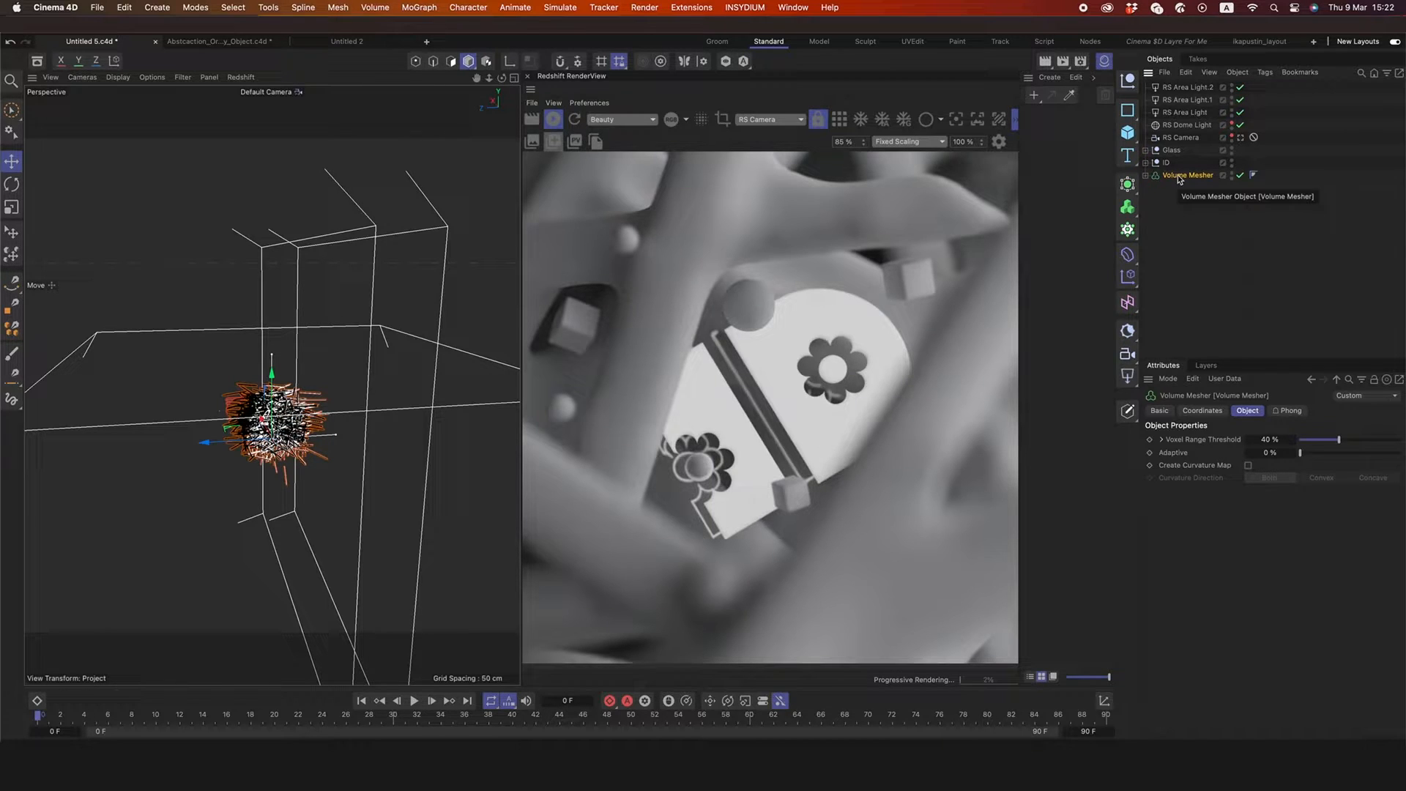
pyautogui.keyDown('ctrl'); pyautogui.moveTo(1178, 180); pyautogui.dragTo(1189, 191); pyautogui.keyUp('ctrl')
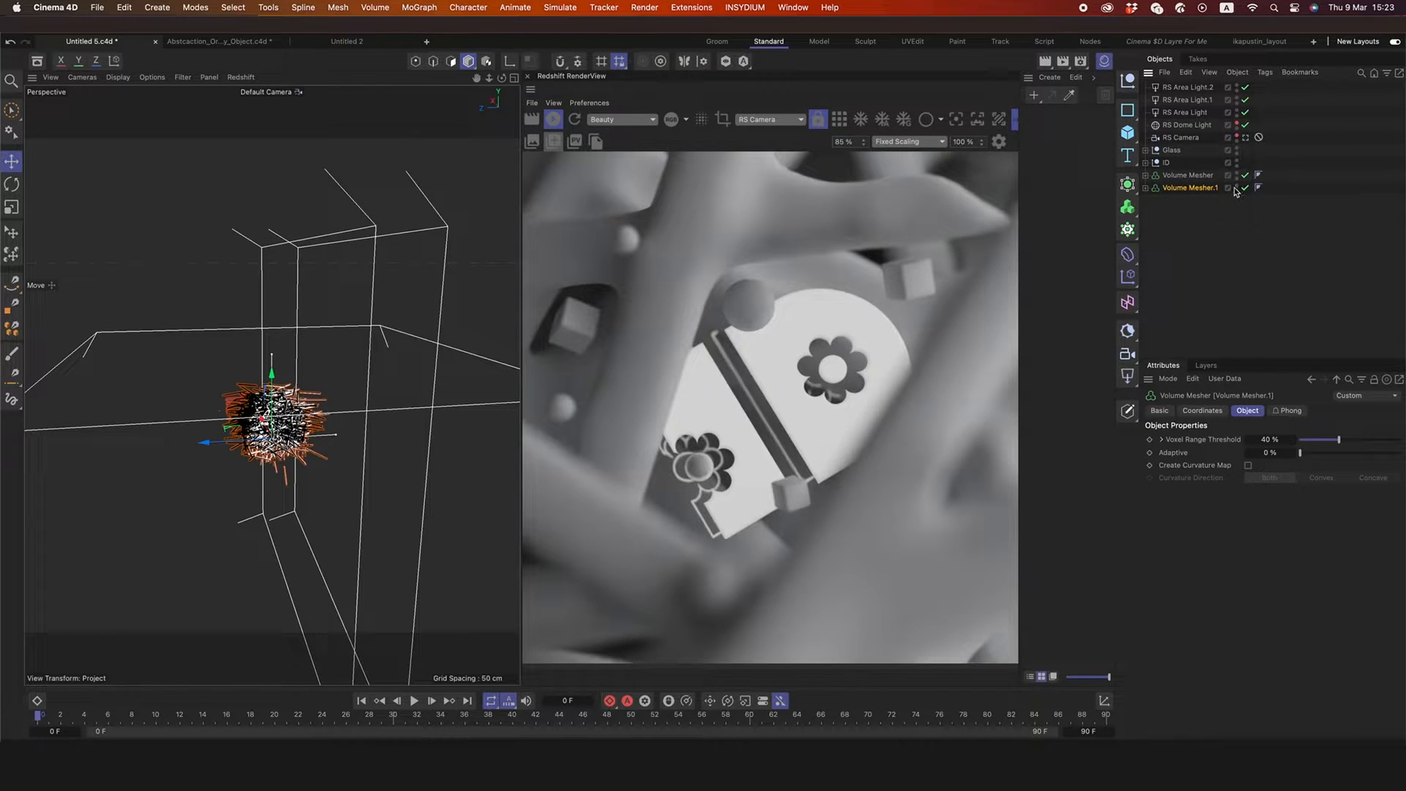
# - Bake the original Volume Mesher into a single polygon object with Connect Objects + Delete
pyautogui.click(1175, 178)
pyautogui.rightClick(1177, 178)
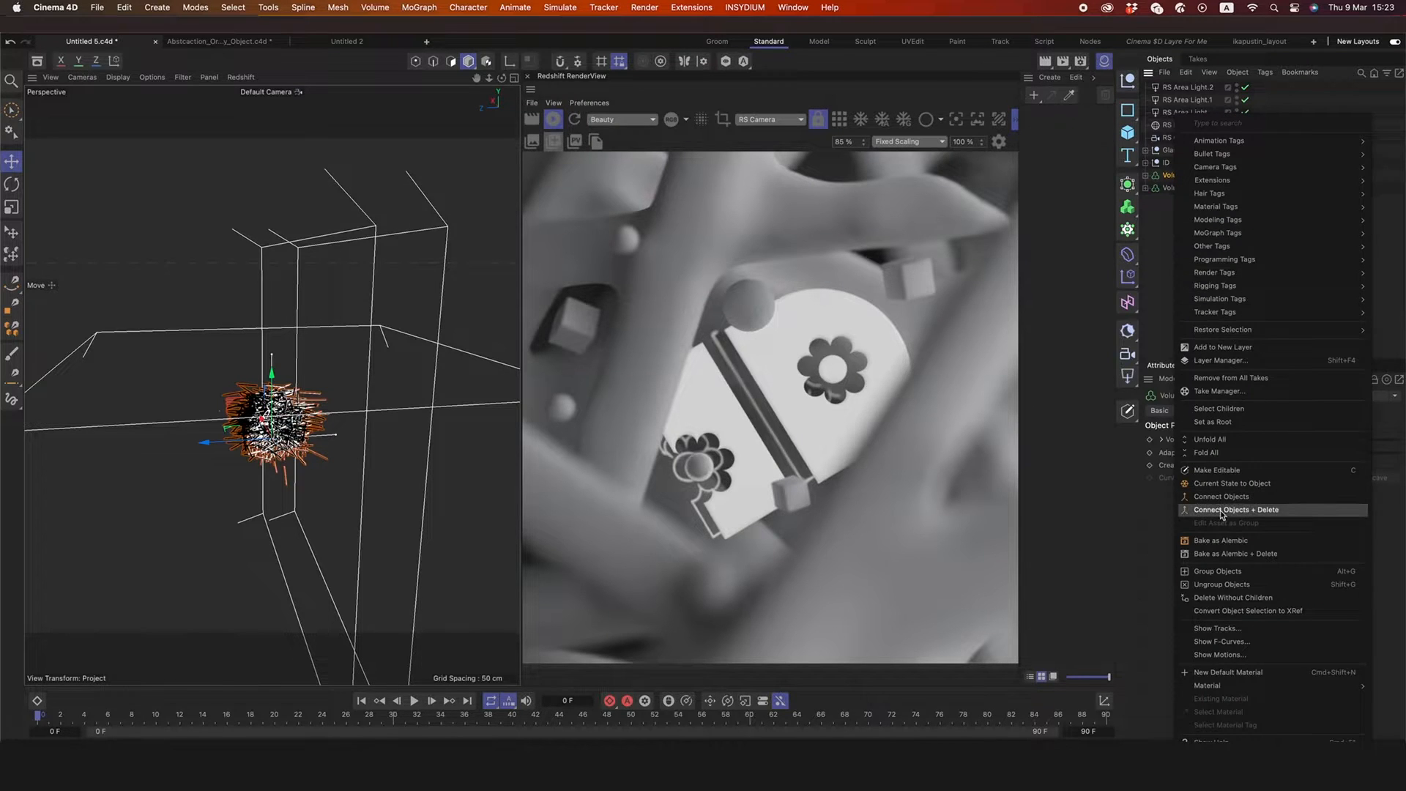
pyautogui.click(1189, 224)
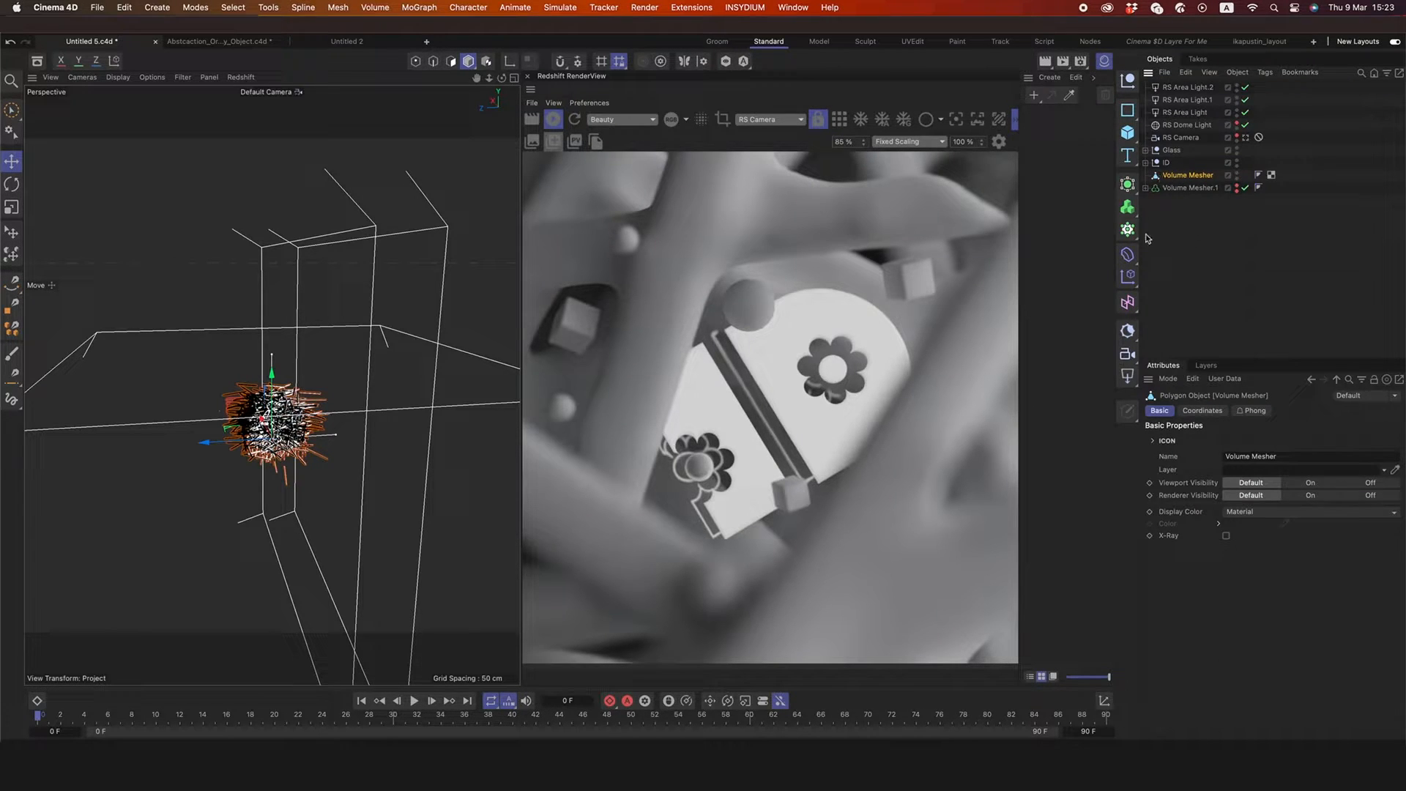
# - Add a Voronoi Fracture object for the baked Volume Mesher mesh
pyautogui.click(407, 10)
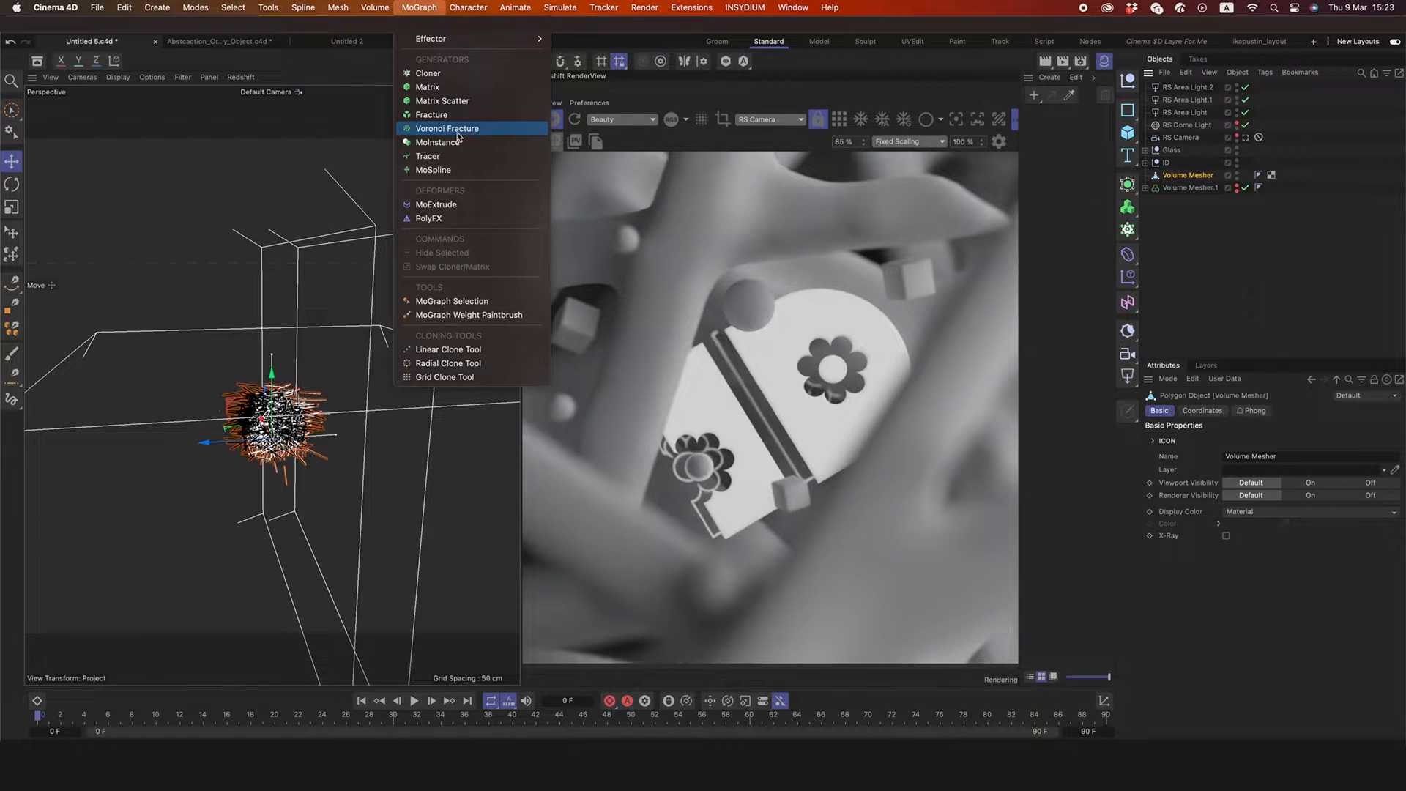
pyautogui.click(1174, 178)
pyautogui.moveTo(1175, 188); pyautogui.dragTo(1174, 181)
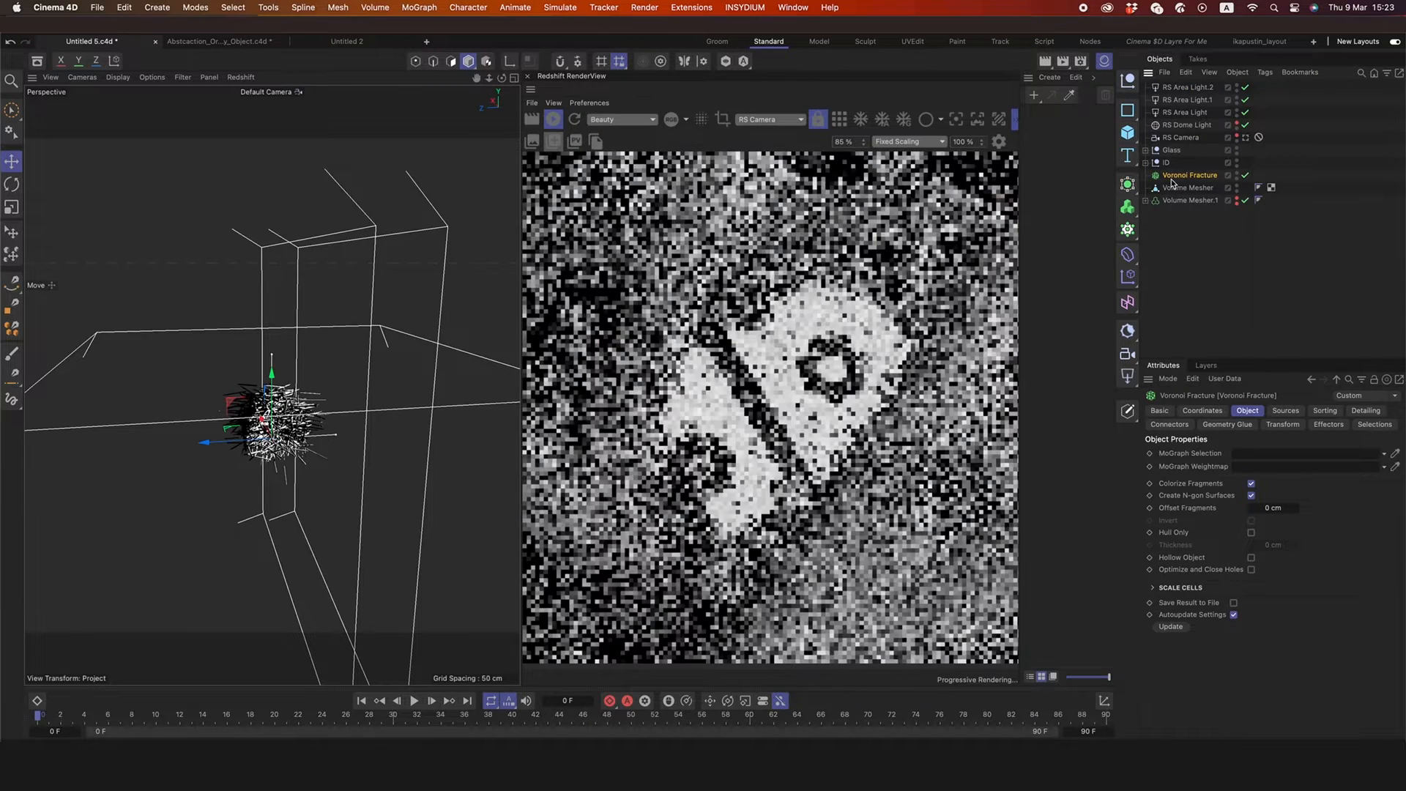
# - Delete the Point Generator - Distribution source from Voronoi Fracture and make the baked Volume Mesher its child
pyautogui.click(1293, 414)
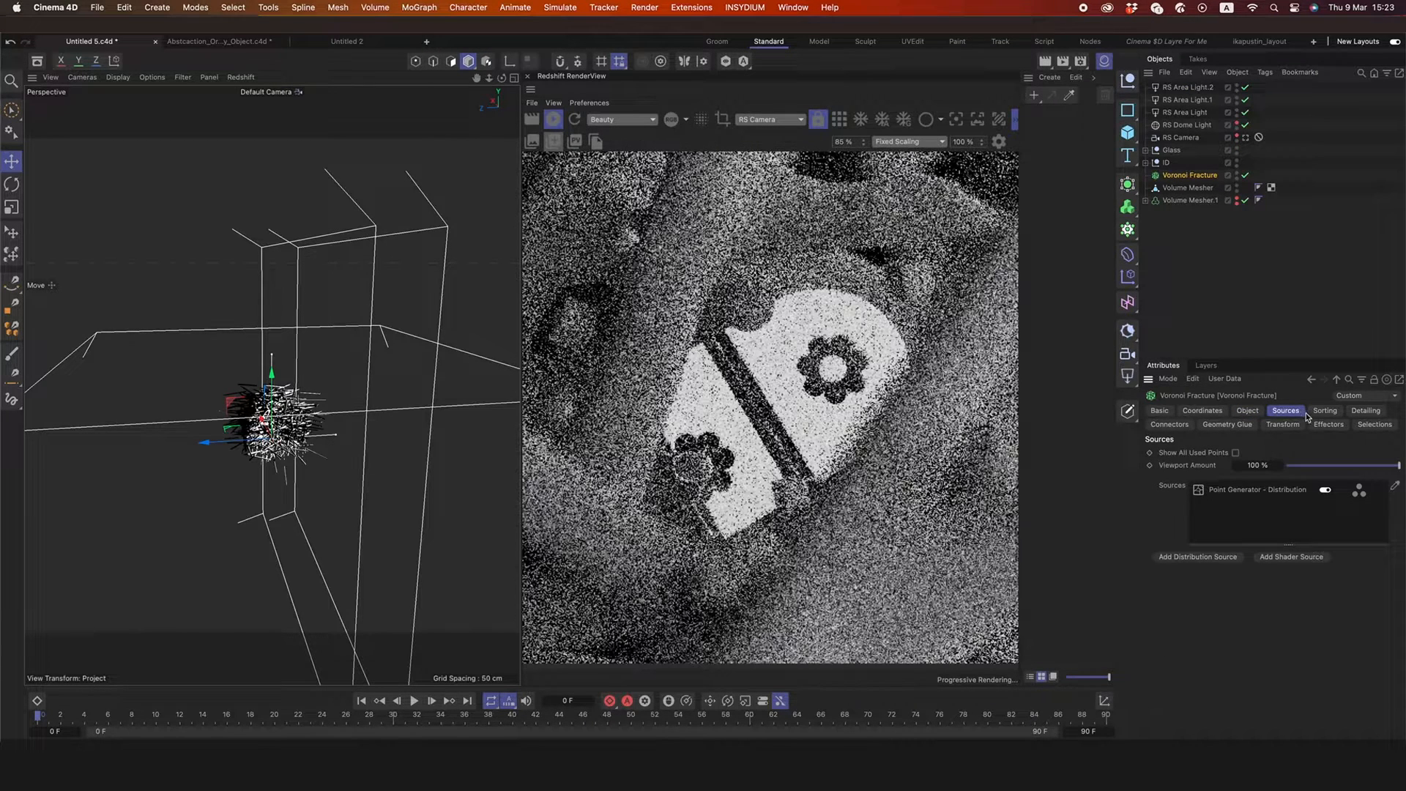
pyautogui.click(1255, 493)
pyautogui.press('Delete')
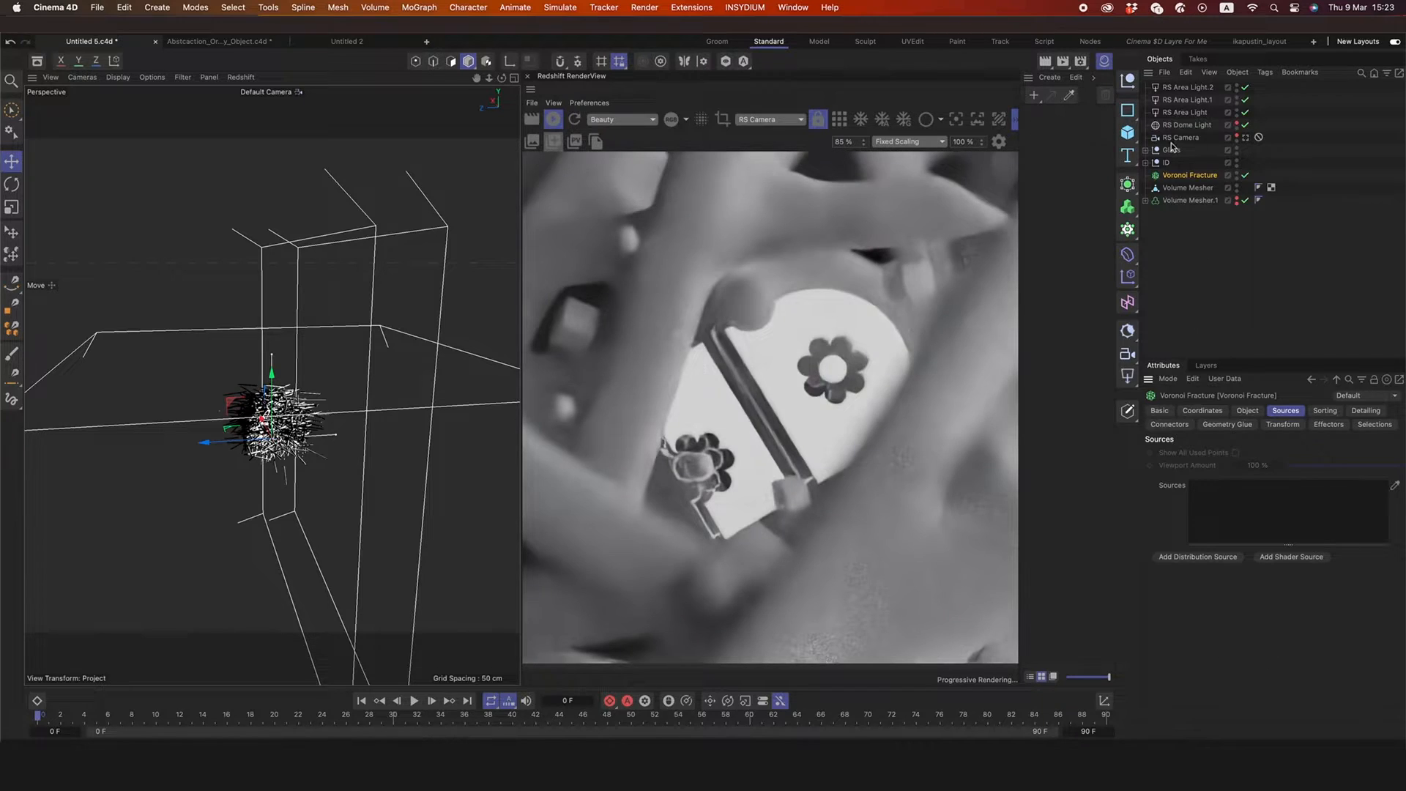
pyautogui.moveTo(1171, 188); pyautogui.dragTo(1177, 177)
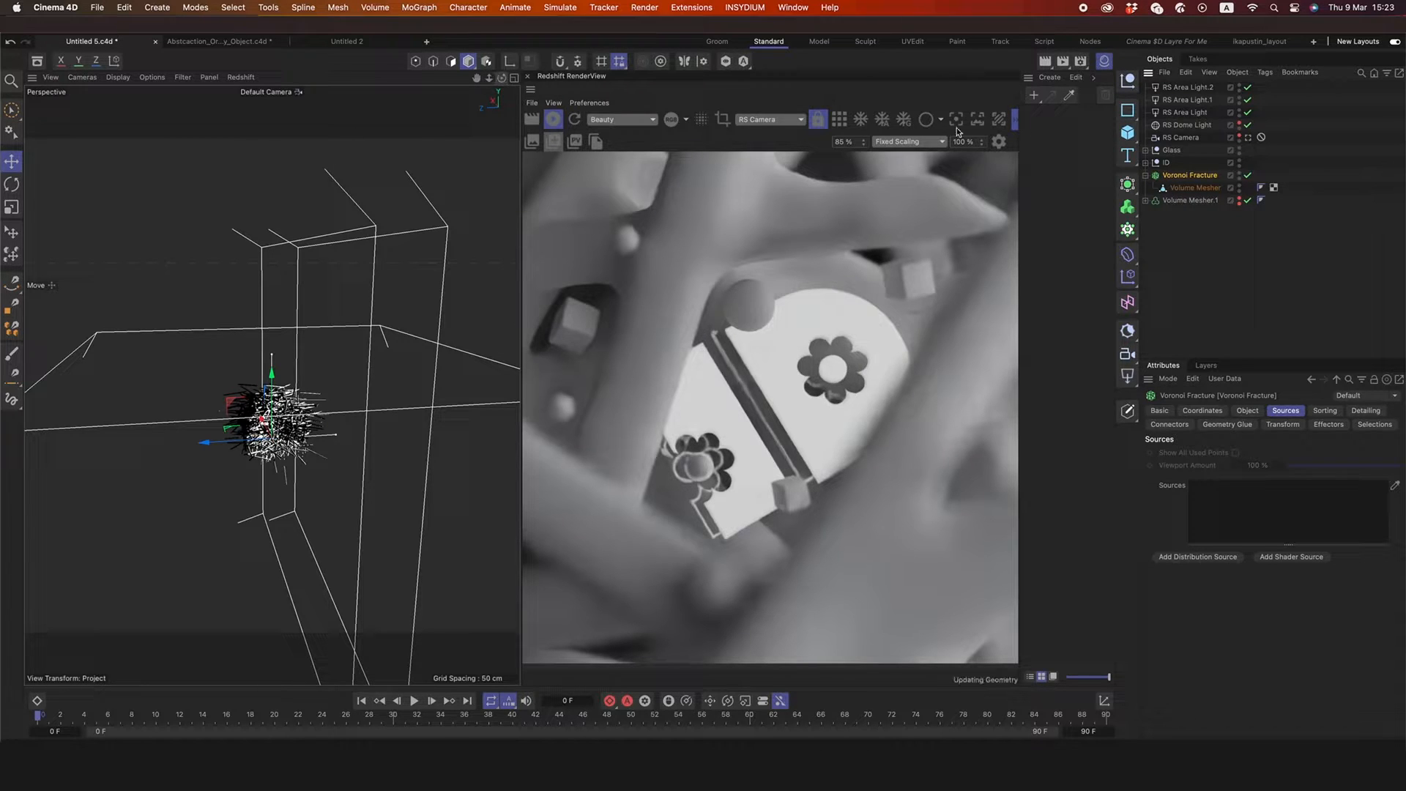
# - Hide RS Area Light, RS Area Light.1 and RS Area Light.2 in the viewport
pyautogui.click(1239, 98)
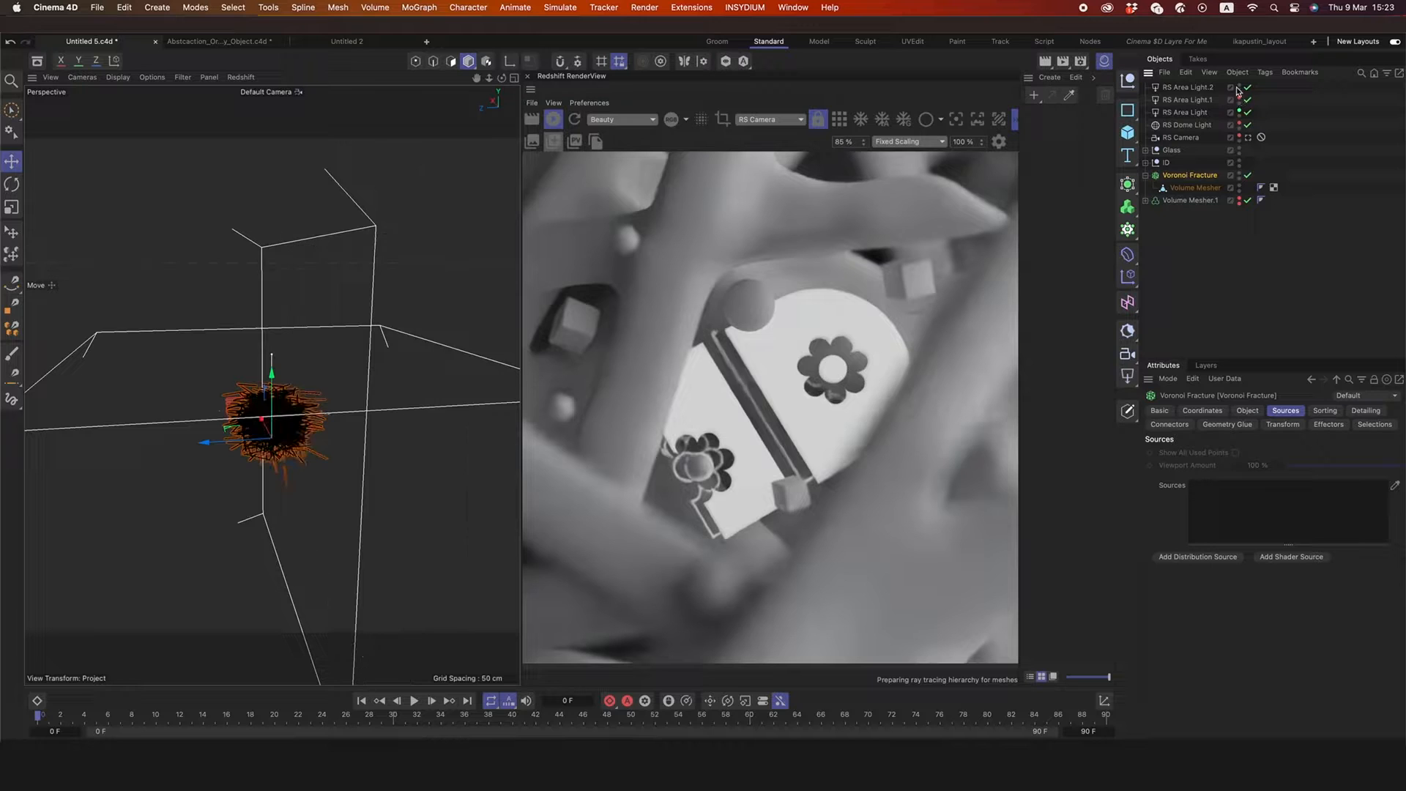
pyautogui.click(1239, 85)
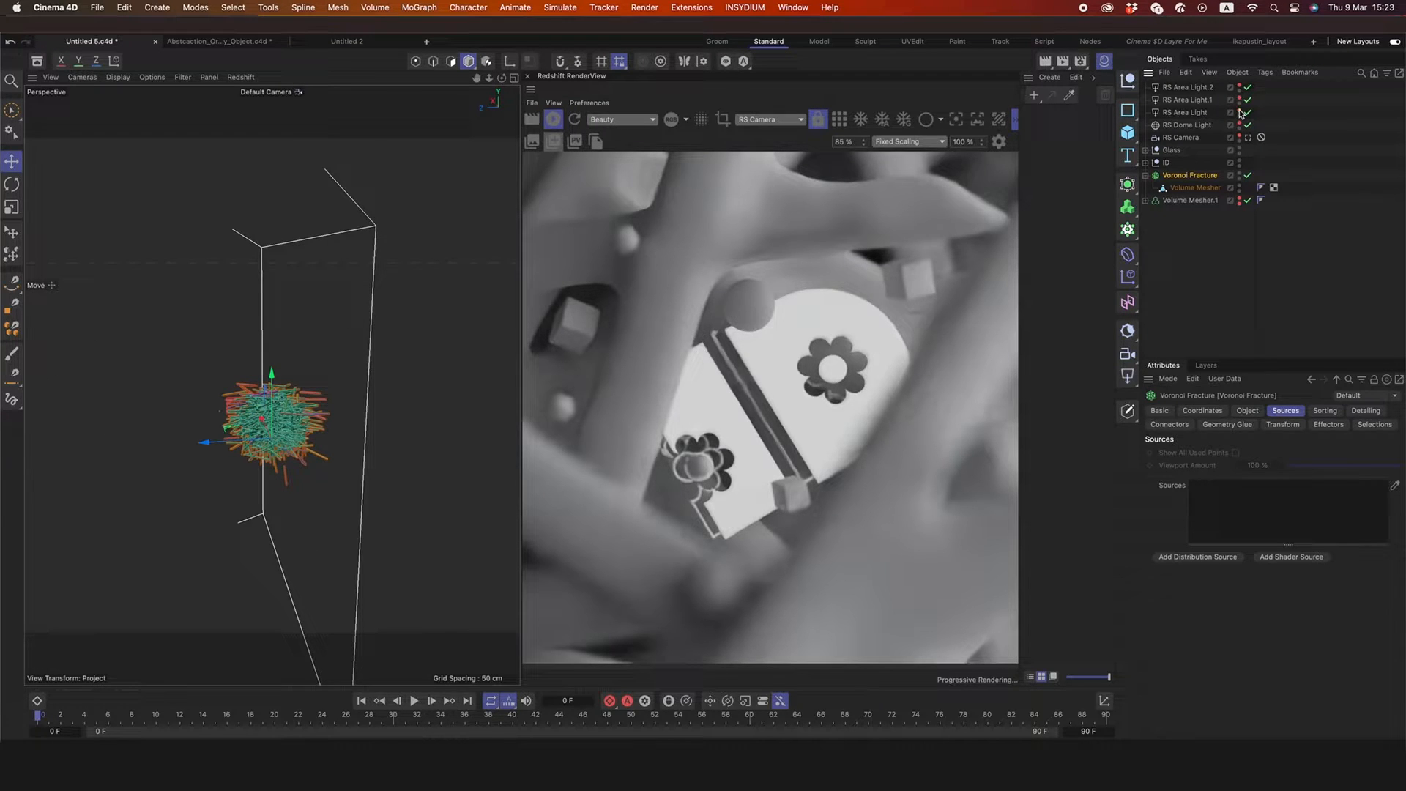
pyautogui.click(1239, 110)
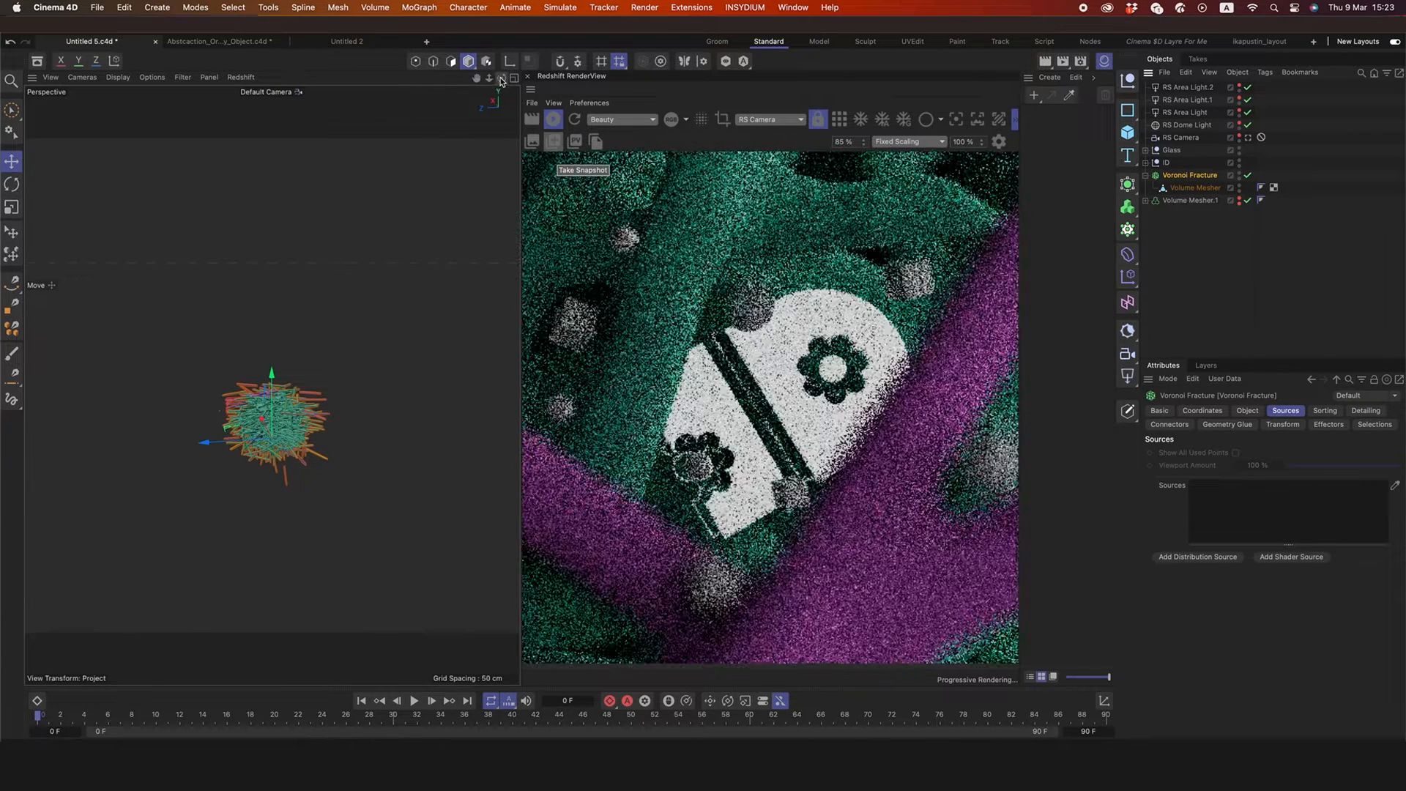
pyautogui.moveTo(501, 77); pyautogui.dragTo(501, 136)
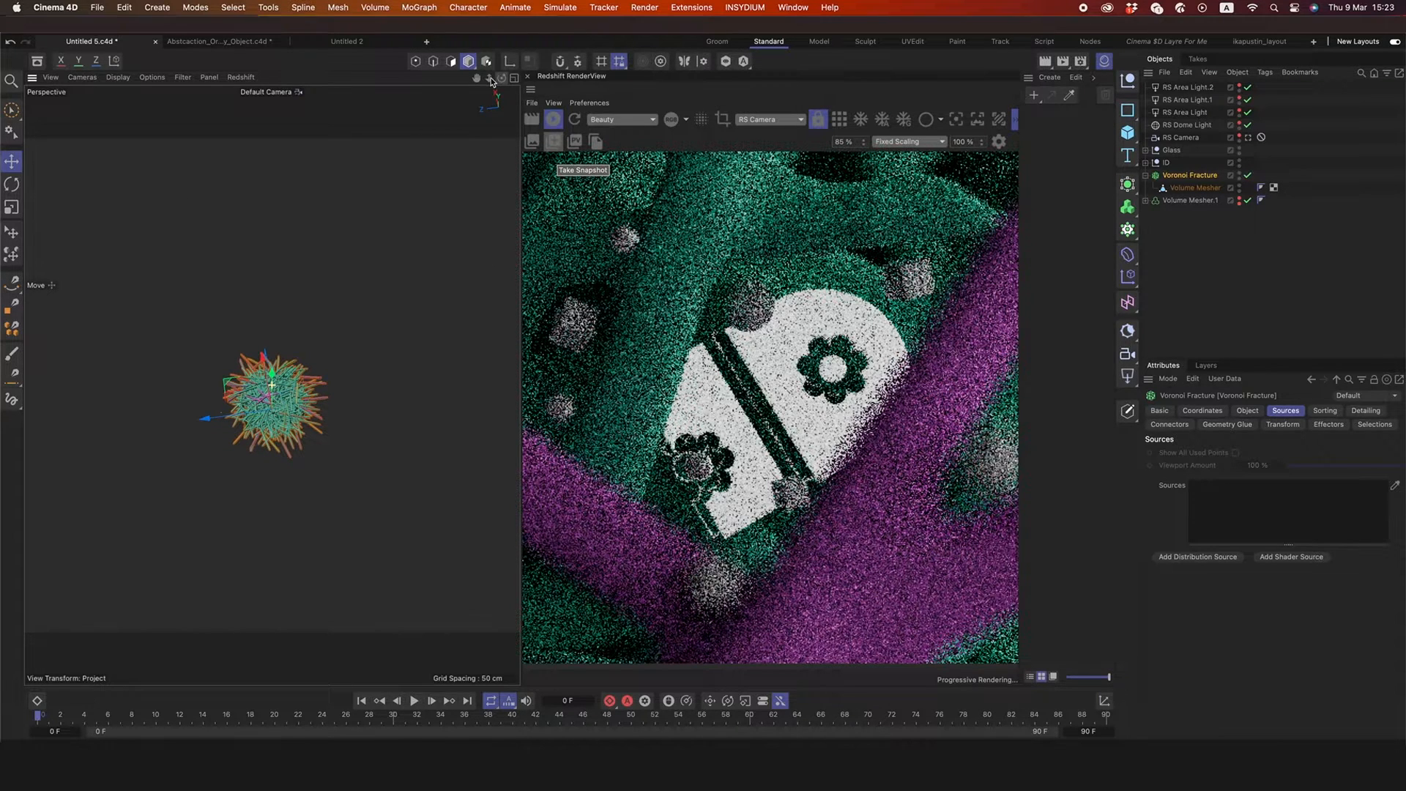
pyautogui.moveTo(488, 77); pyautogui.dragTo(512, 77)
pyautogui.press('h')
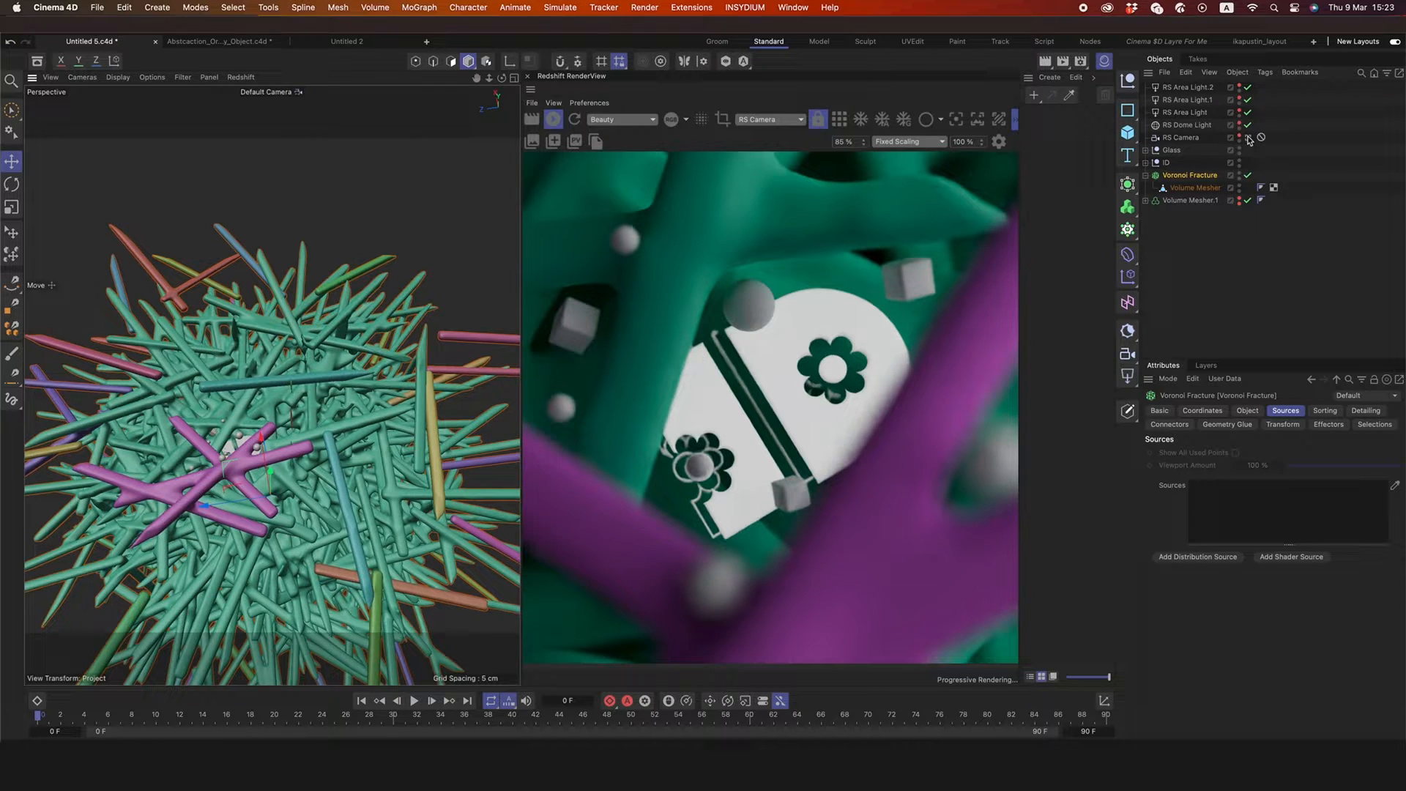
# - Add a Plain effector to Voronoi Fracture and disable its Position transform
pyautogui.click(418, 7)
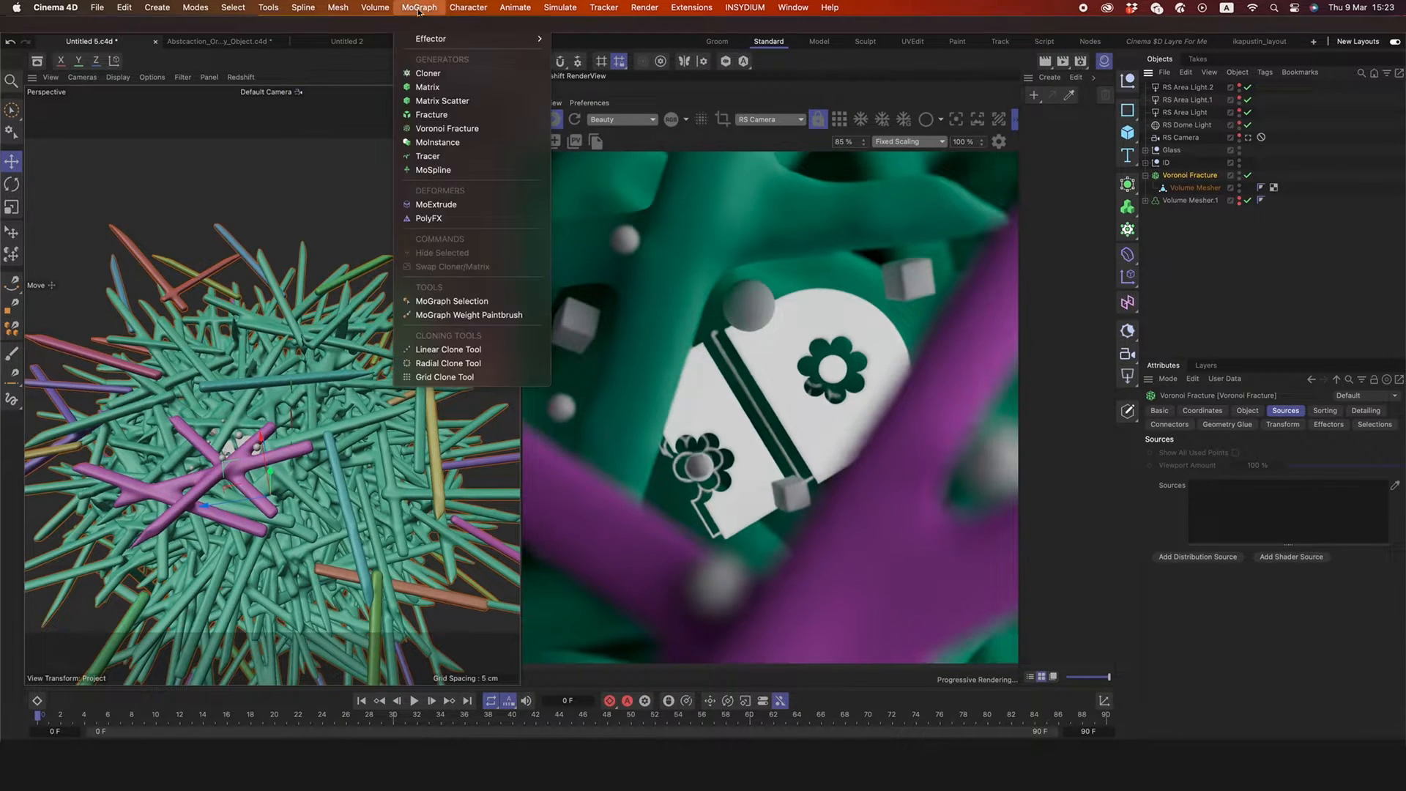
pyautogui.moveTo(527, 42)
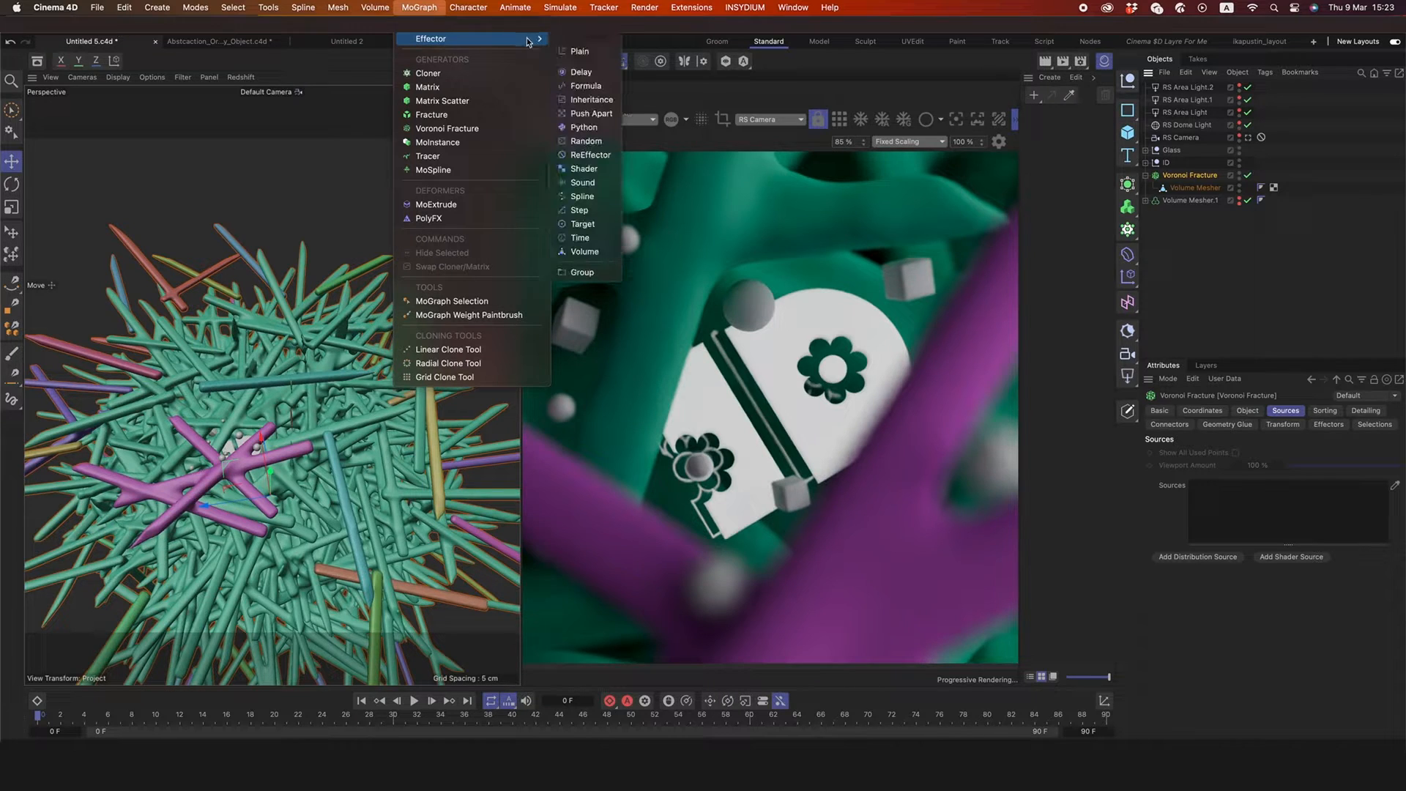
pyautogui.click(579, 51)
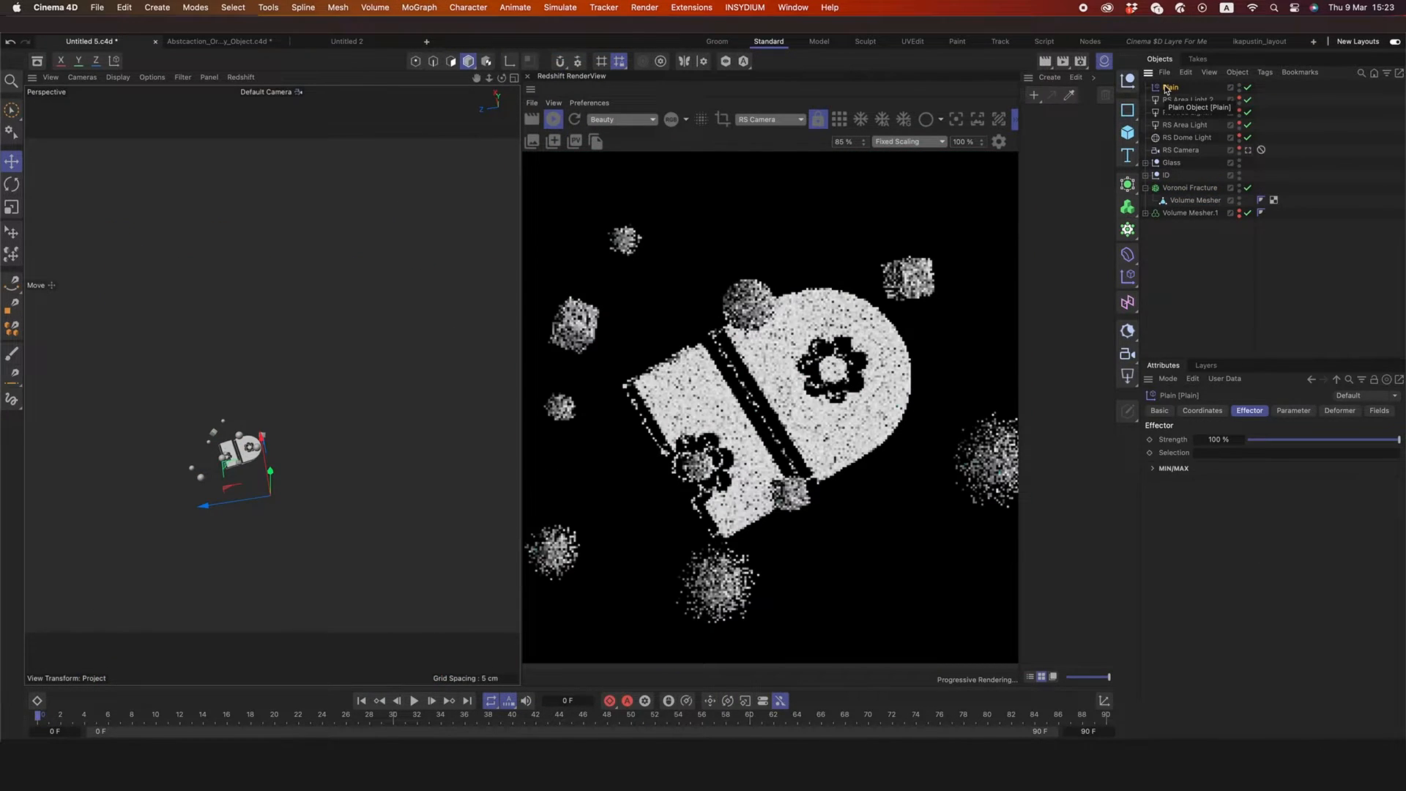
pyautogui.click(1293, 411)
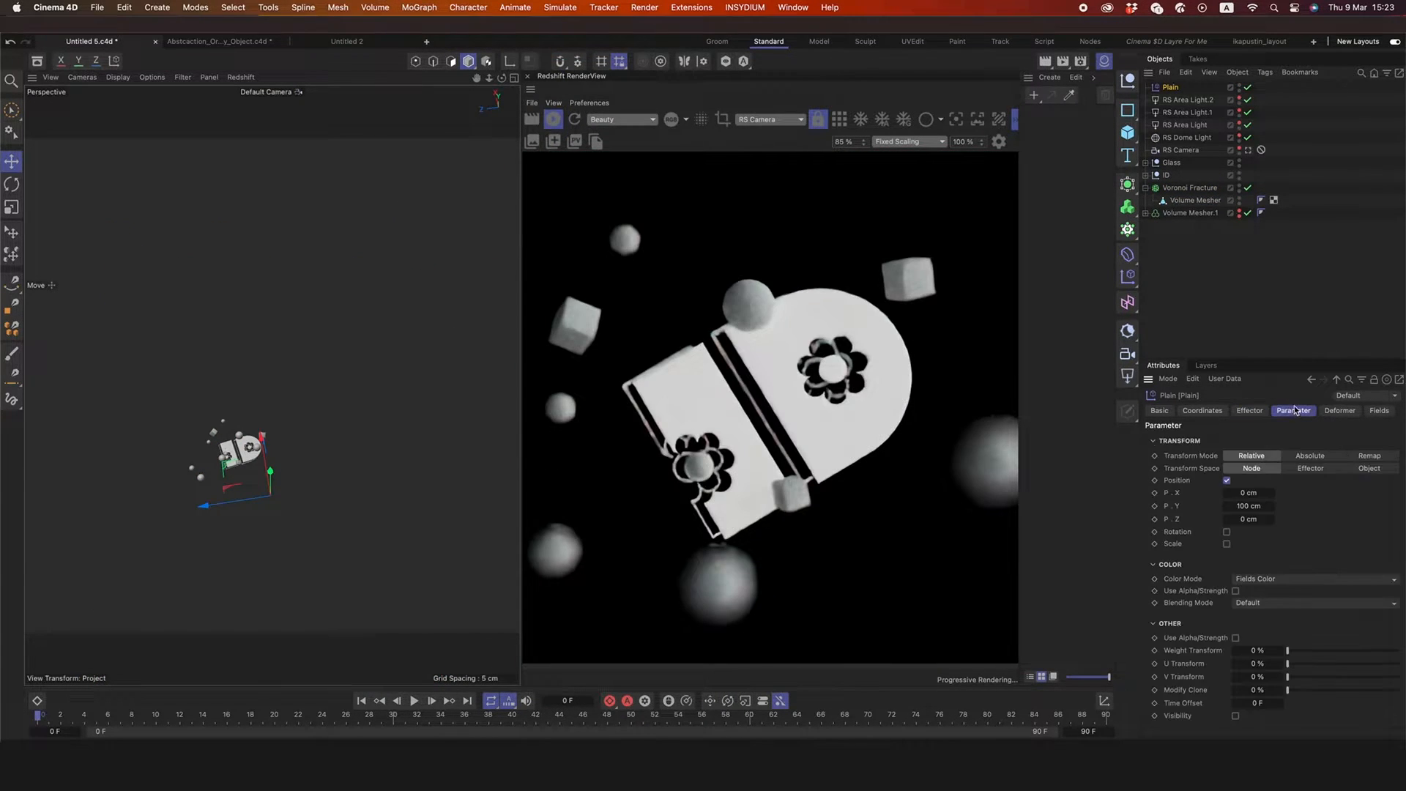
pyautogui.click(1226, 481)
# - Add a Random Field to the Plain effector's fields
pyautogui.click(1378, 411)
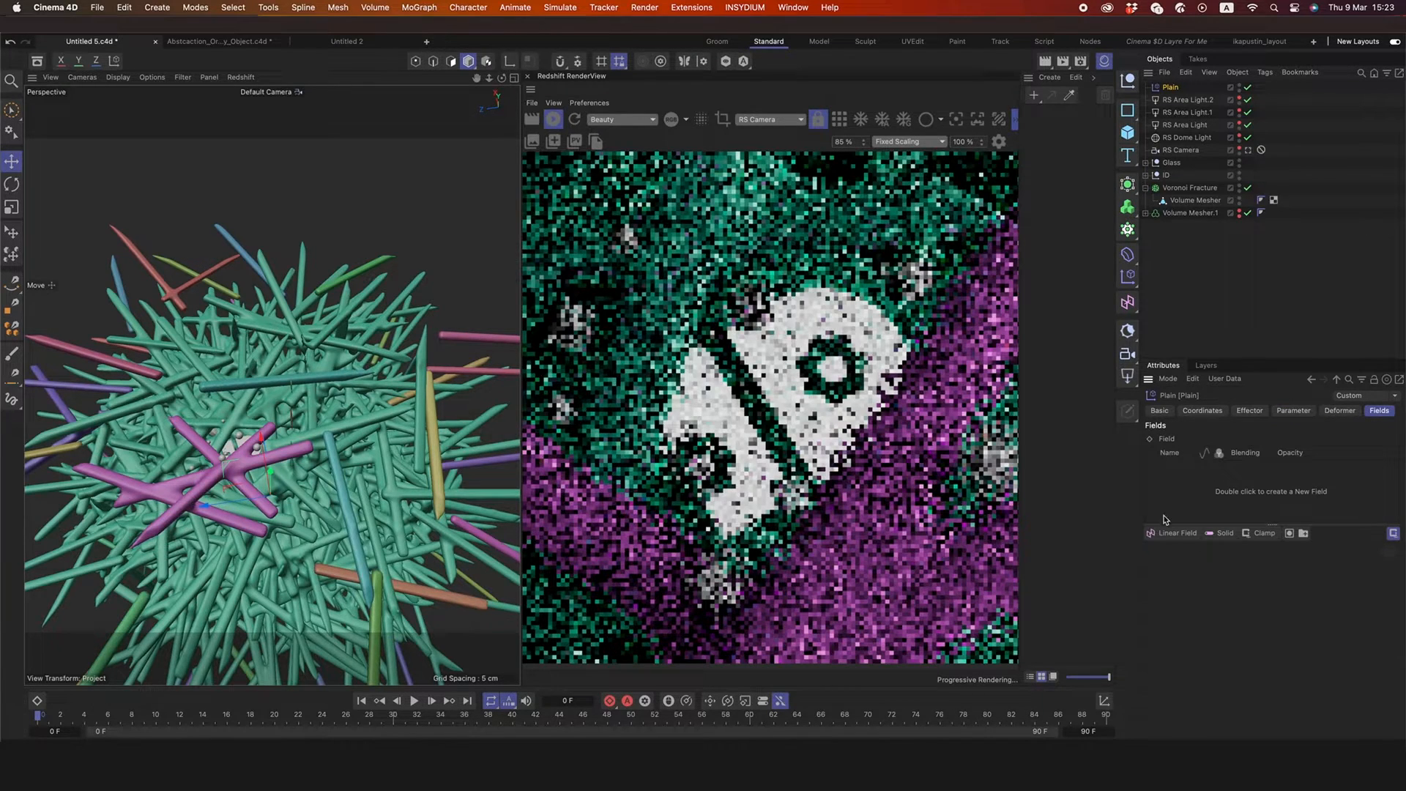
pyautogui.click(1176, 532)
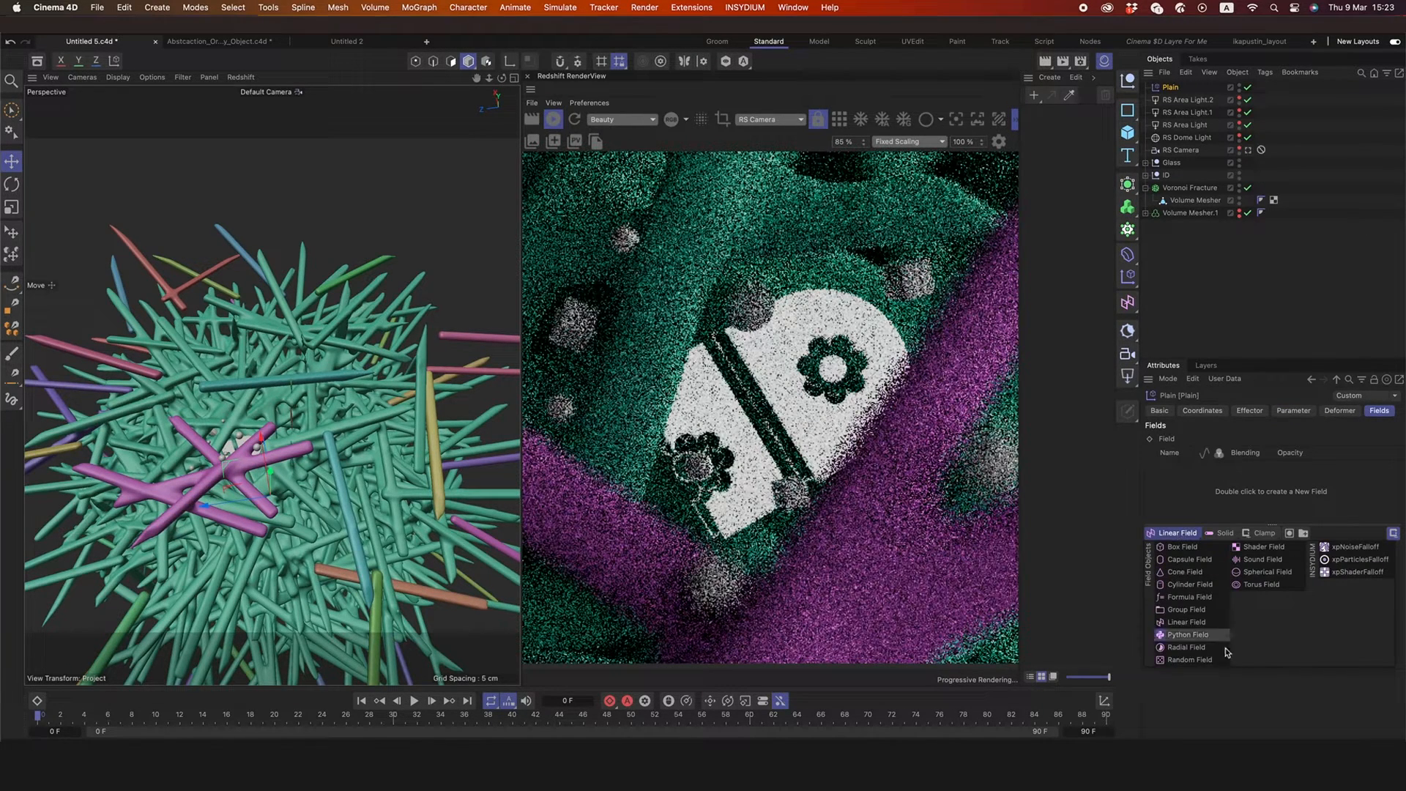
pyautogui.click(1186, 659)
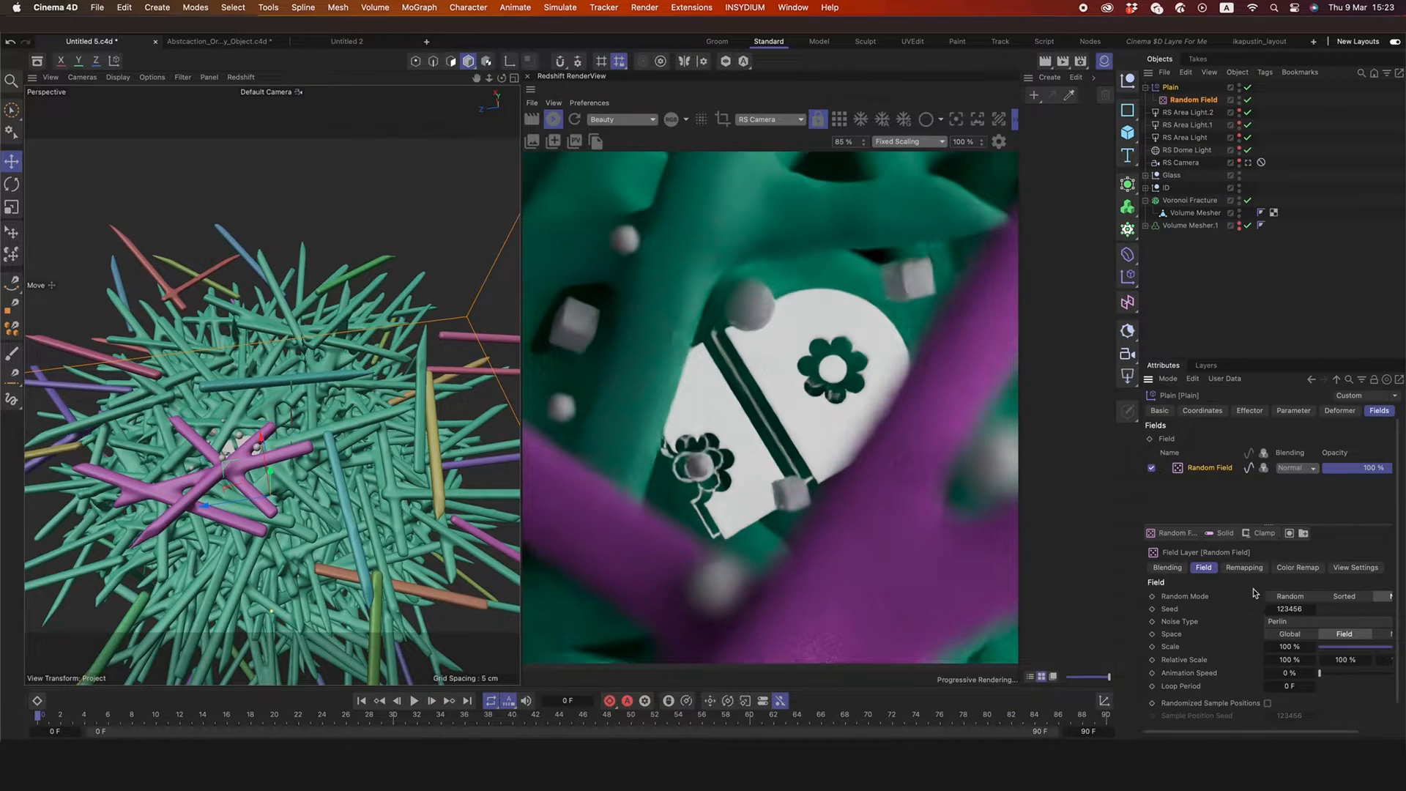
# - Set the Random Field's color remap mode to Gradient and load the saved red and white gradient preset
pyautogui.click(1298, 569)
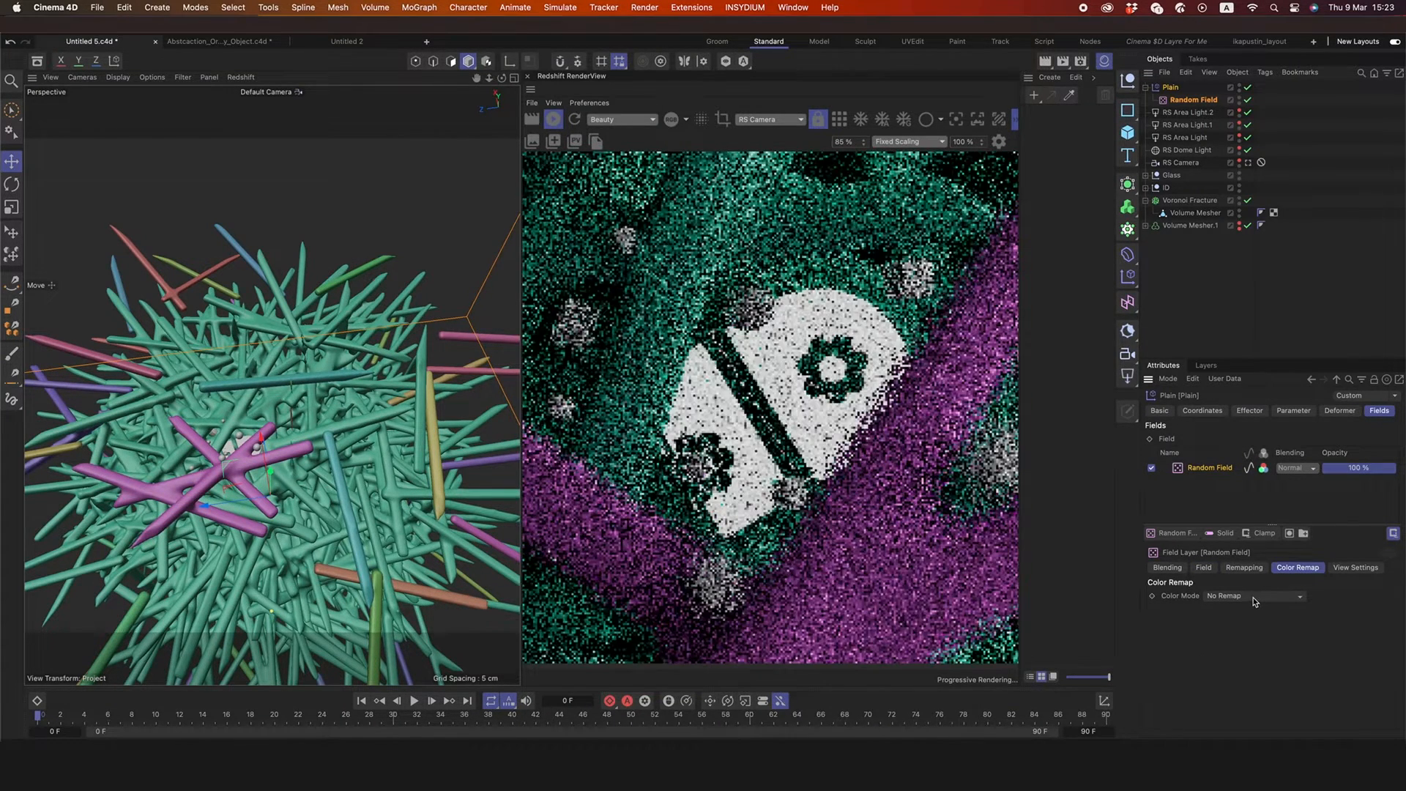
pyautogui.click(1256, 597)
pyautogui.click(1257, 637)
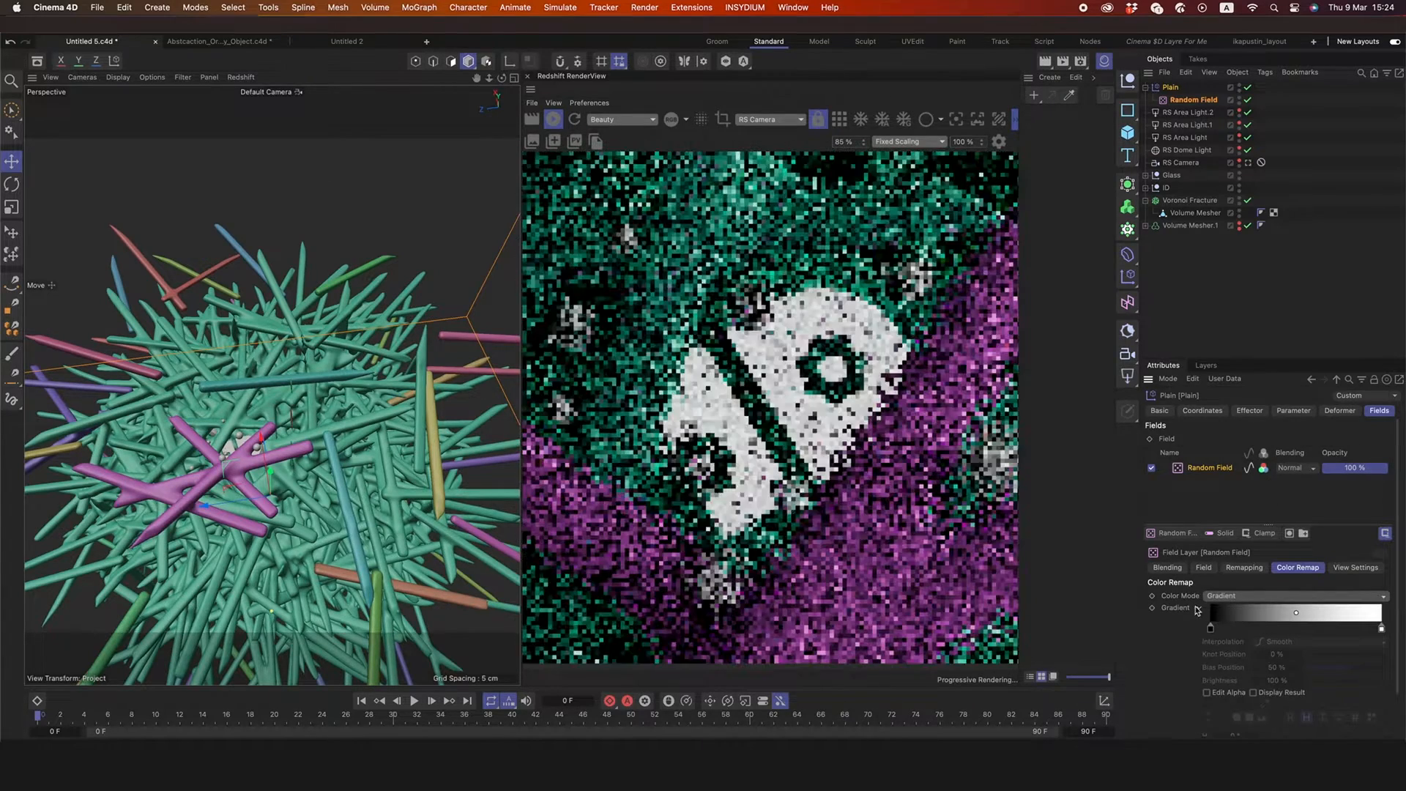
pyautogui.scroll(-2, 1189, 654)
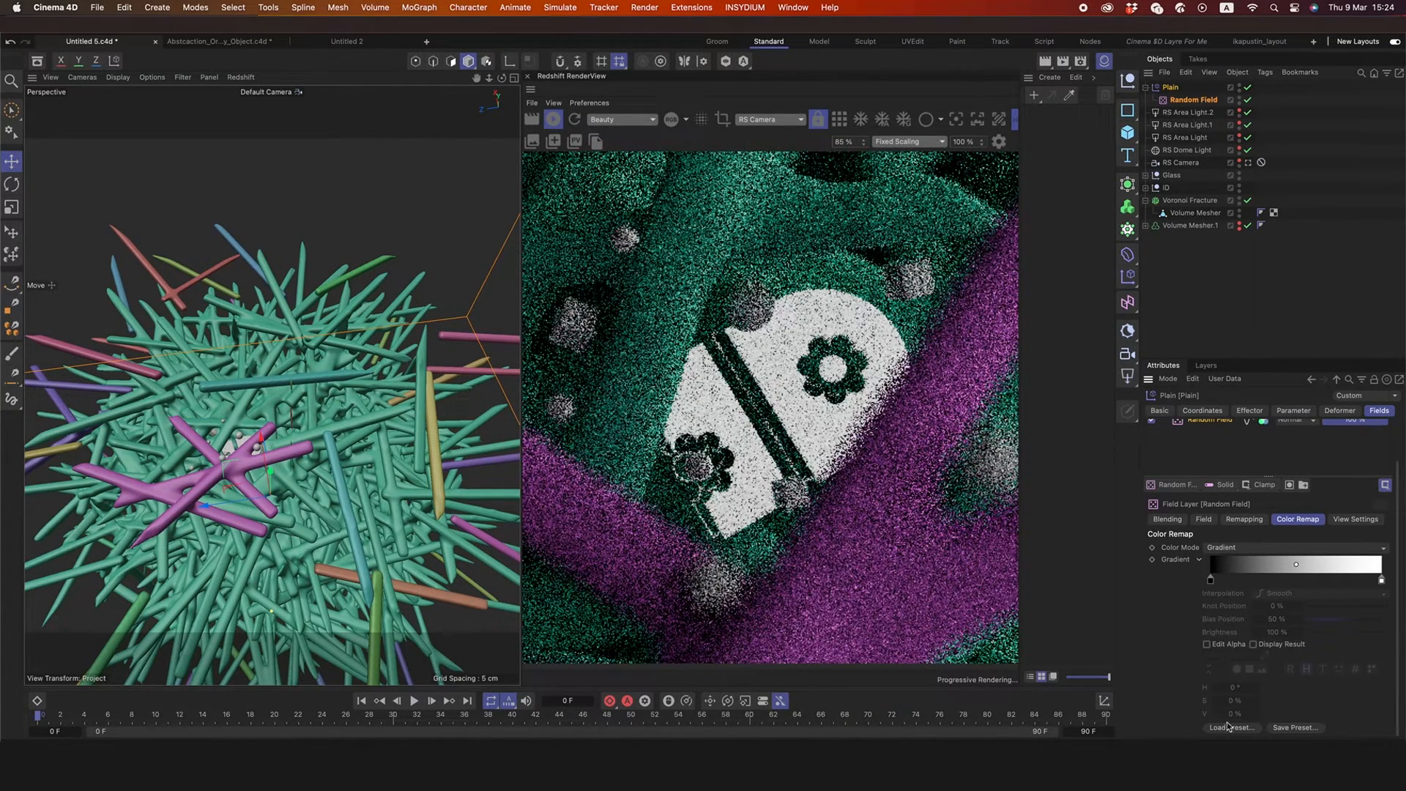
pyautogui.click(1230, 727)
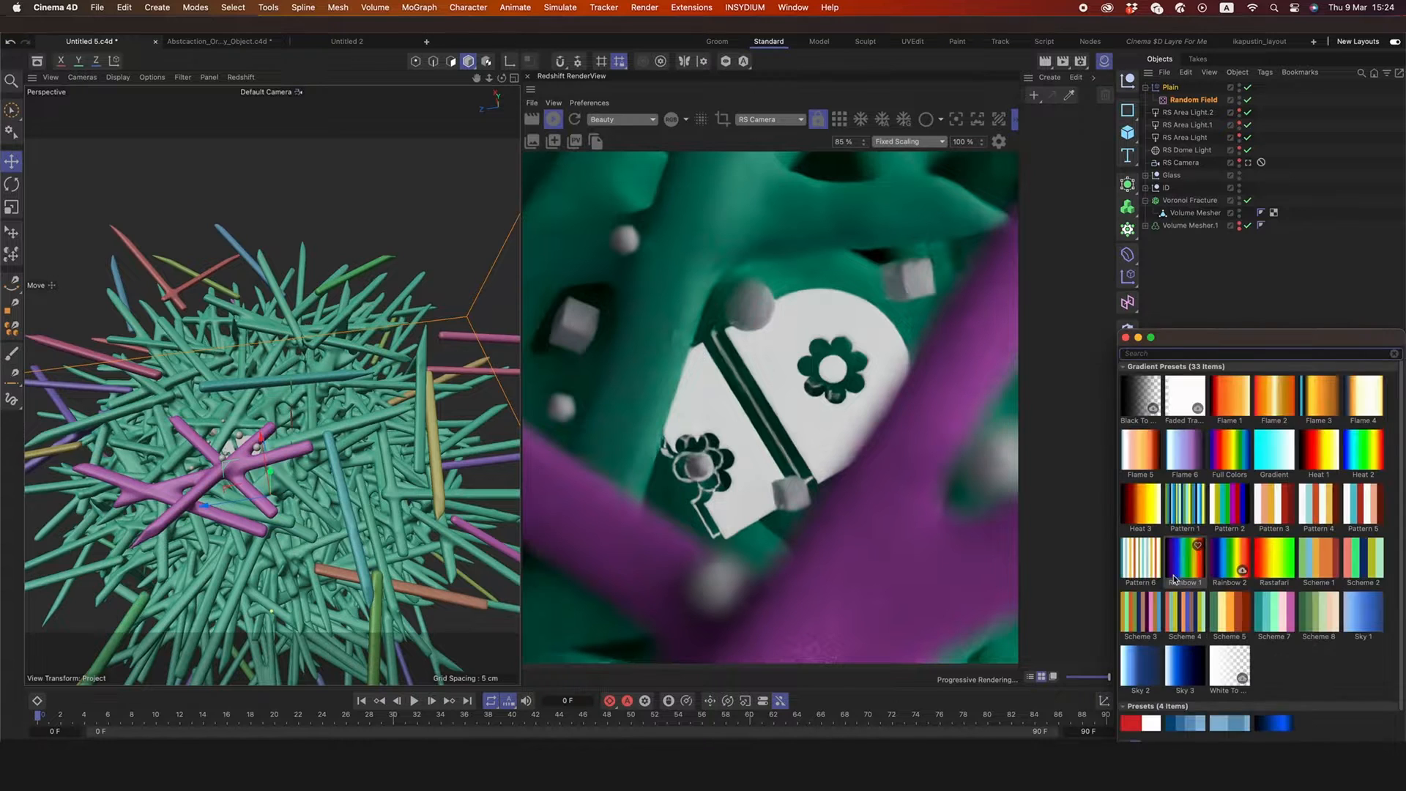
pyautogui.scroll(-1, 1171, 659)
pyautogui.doubleClick(1148, 692)
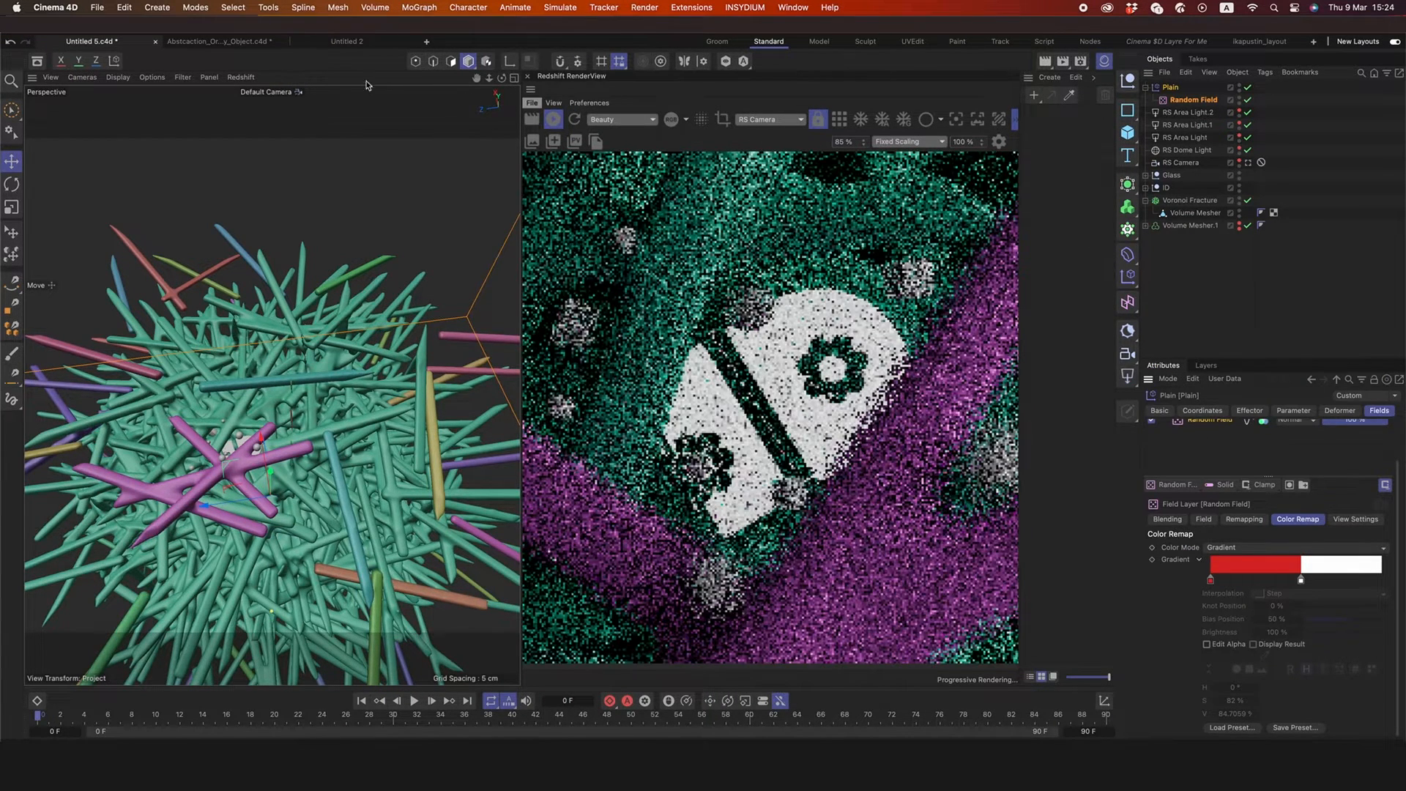
# - Create a Redshift Standard material and assign it to the Volume Mesher inside Voronoi Fracture
pyautogui.click(1033, 94)
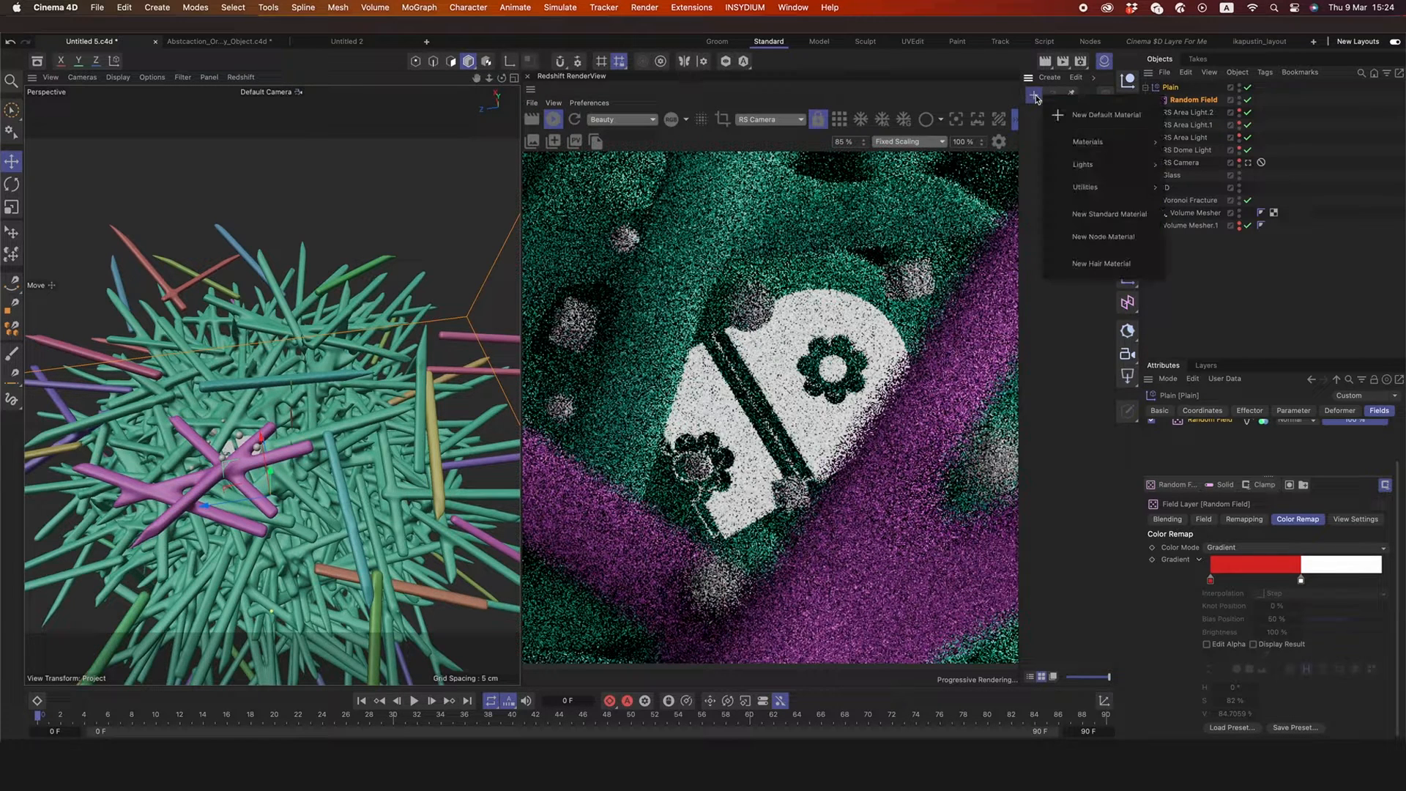
pyautogui.moveTo(1105, 187)
pyautogui.moveTo(1111, 143)
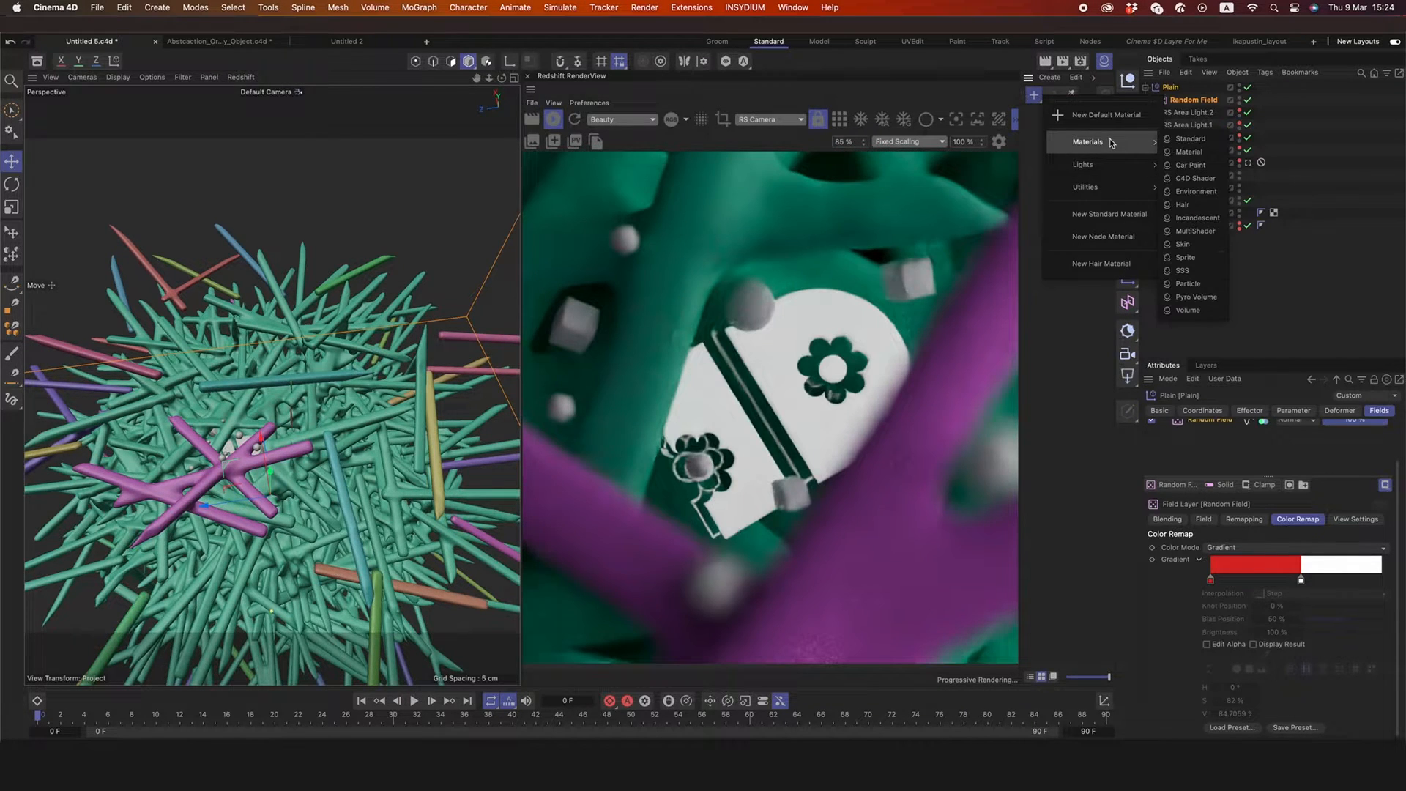
pyautogui.click(1187, 139)
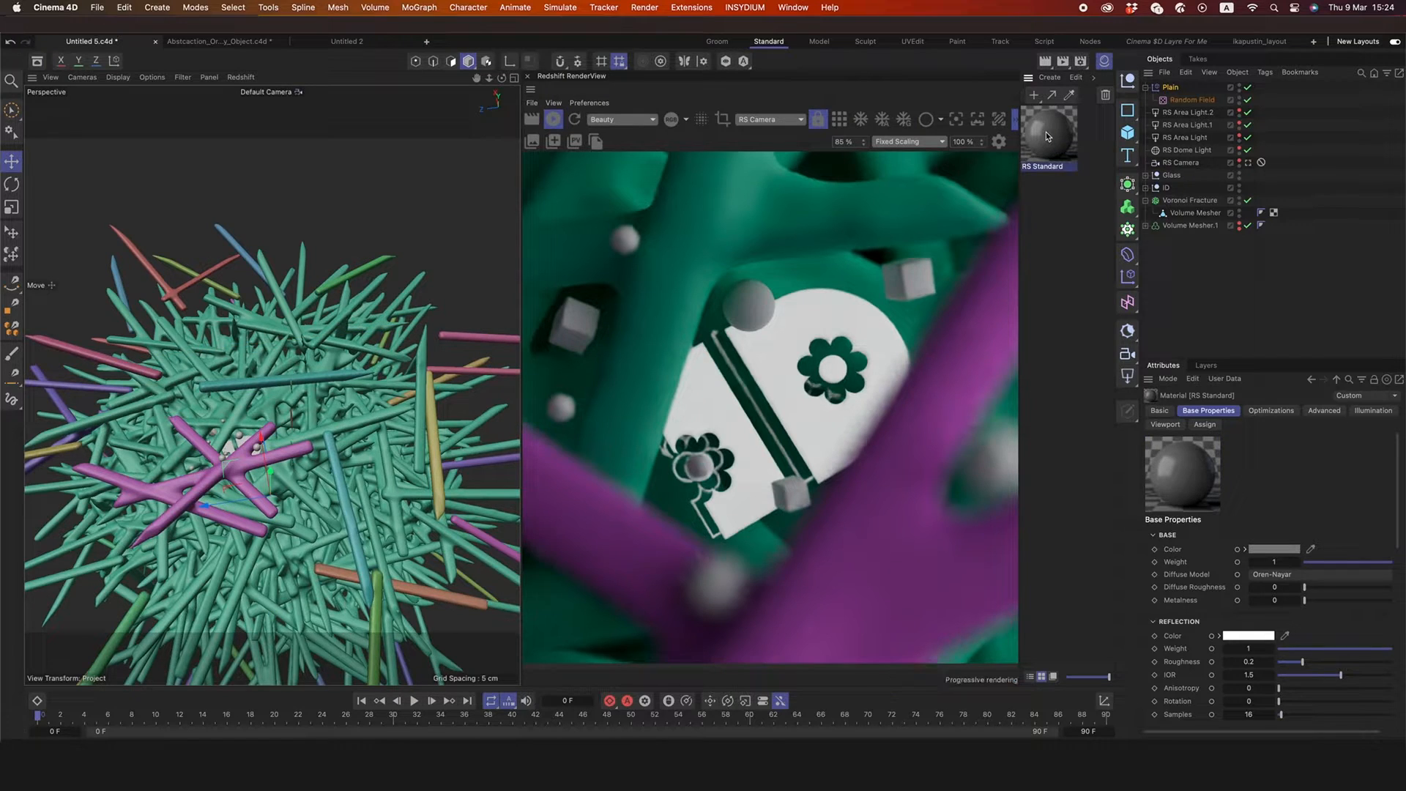
pyautogui.moveTo(1046, 136); pyautogui.dragTo(1194, 218)
pyautogui.moveTo(1191, 216); pyautogui.dragTo(1191, 217)
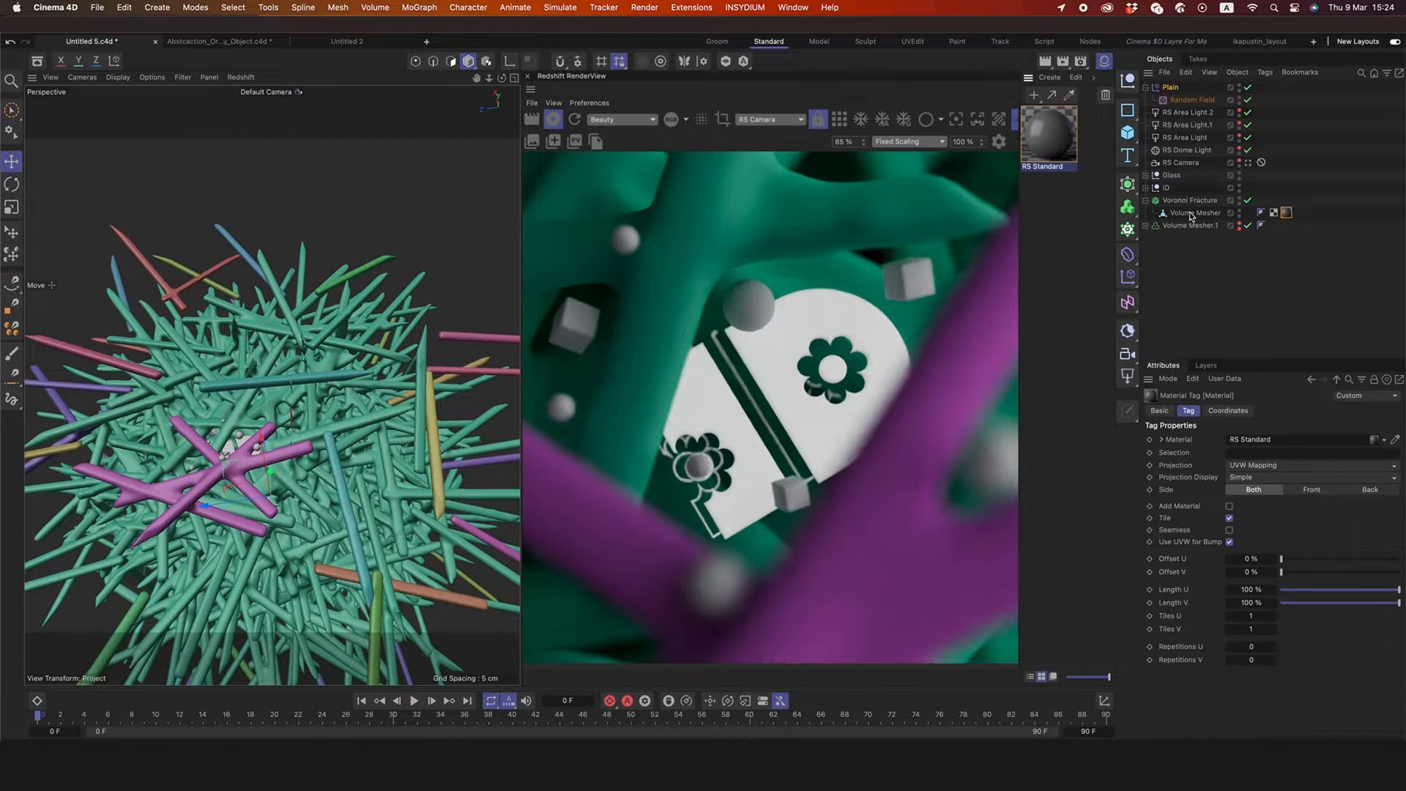
pyautogui.click(1051, 124)
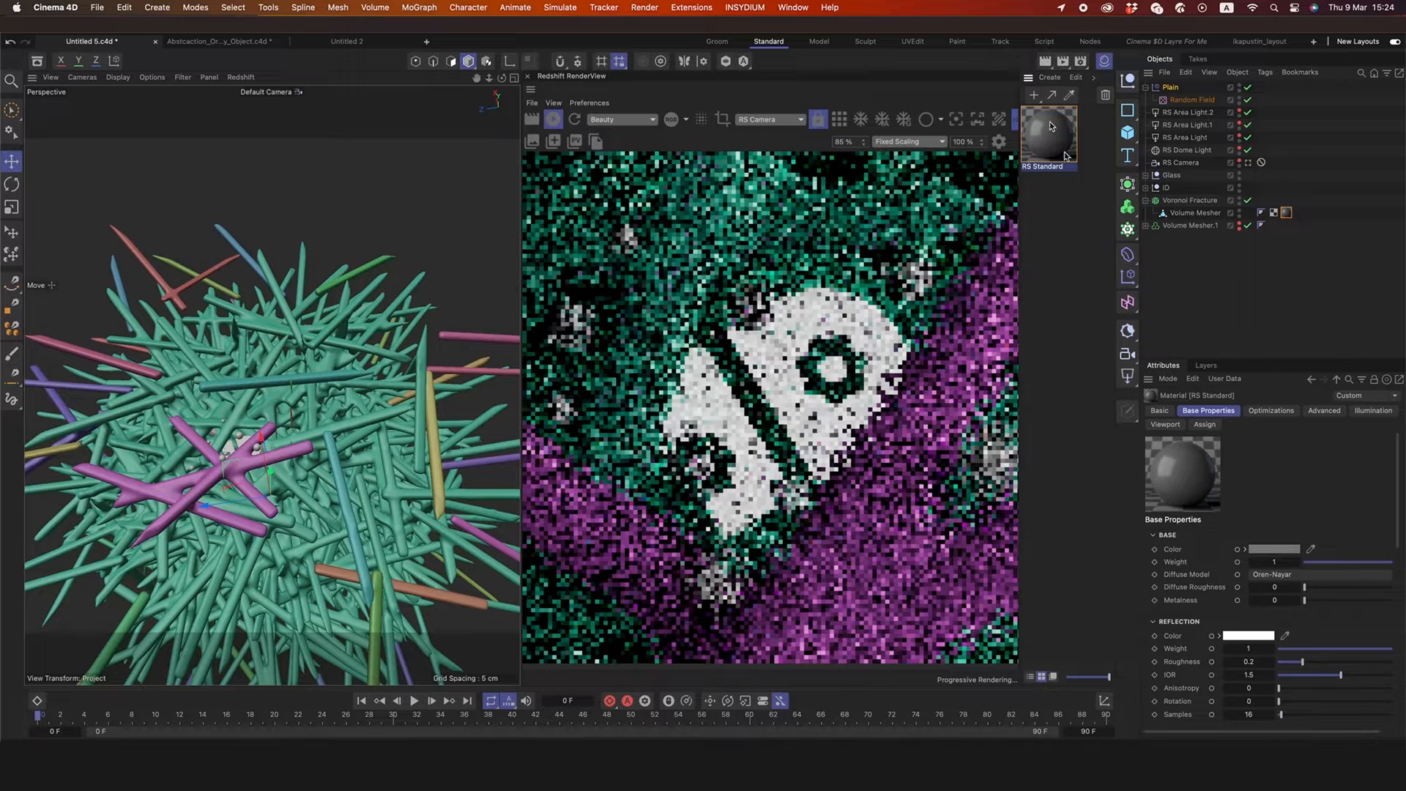
pyautogui.click(1258, 661)
pyautogui.write('0.3')
pyautogui.press('Return')
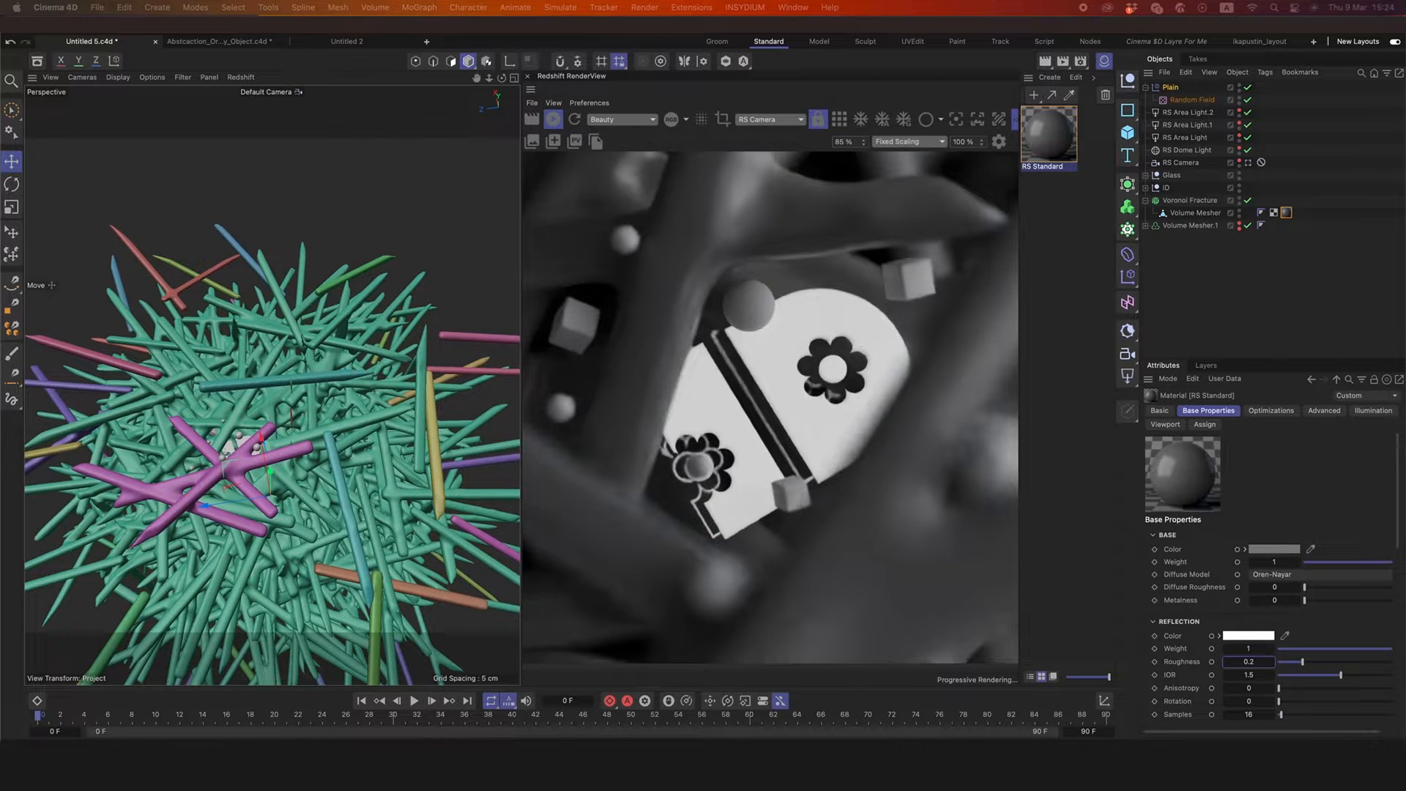
# - Set the RS Standard material's subsurface weight to 1 and its subsurface scale to 0.3
pyautogui.scroll(-10, 1228, 563)
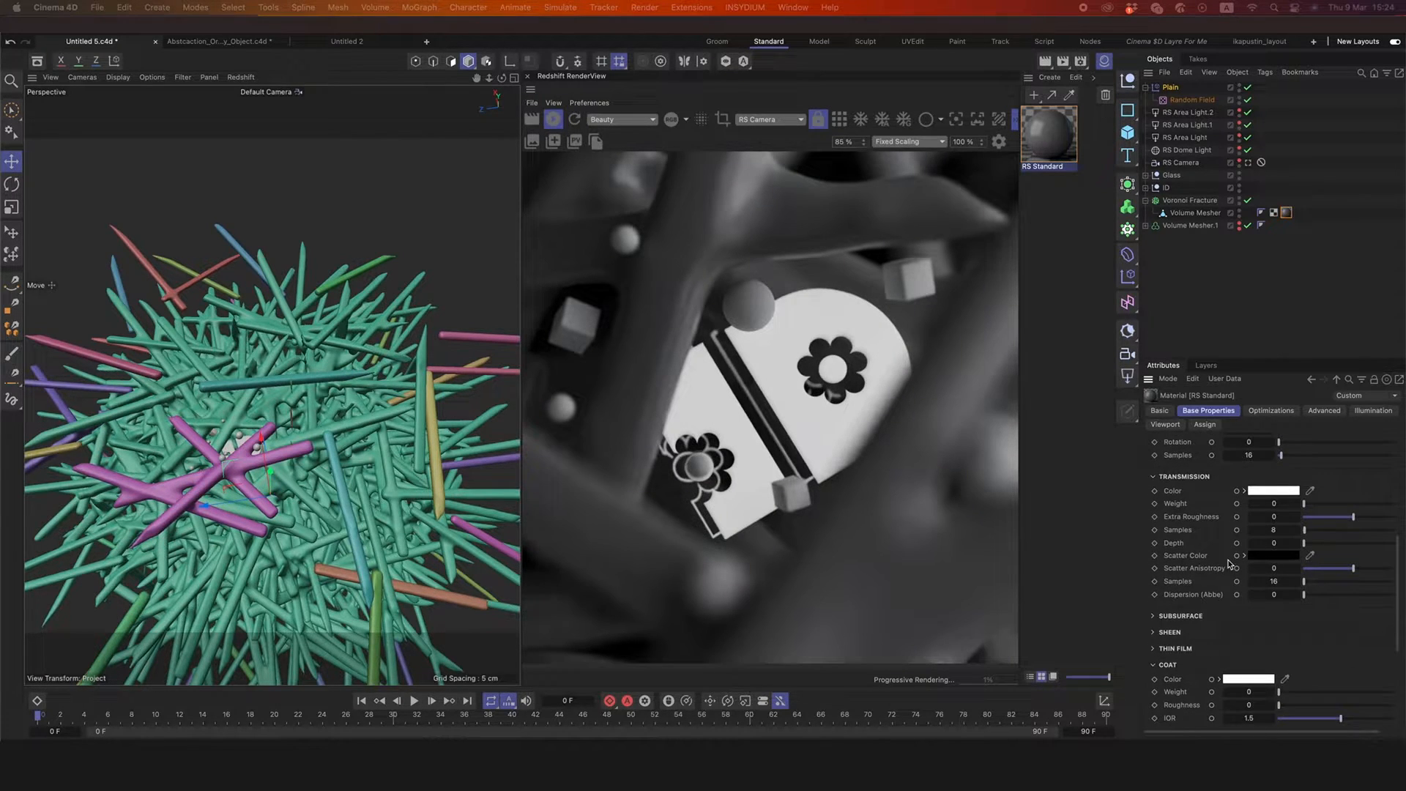
pyautogui.scroll(-5, 1229, 563)
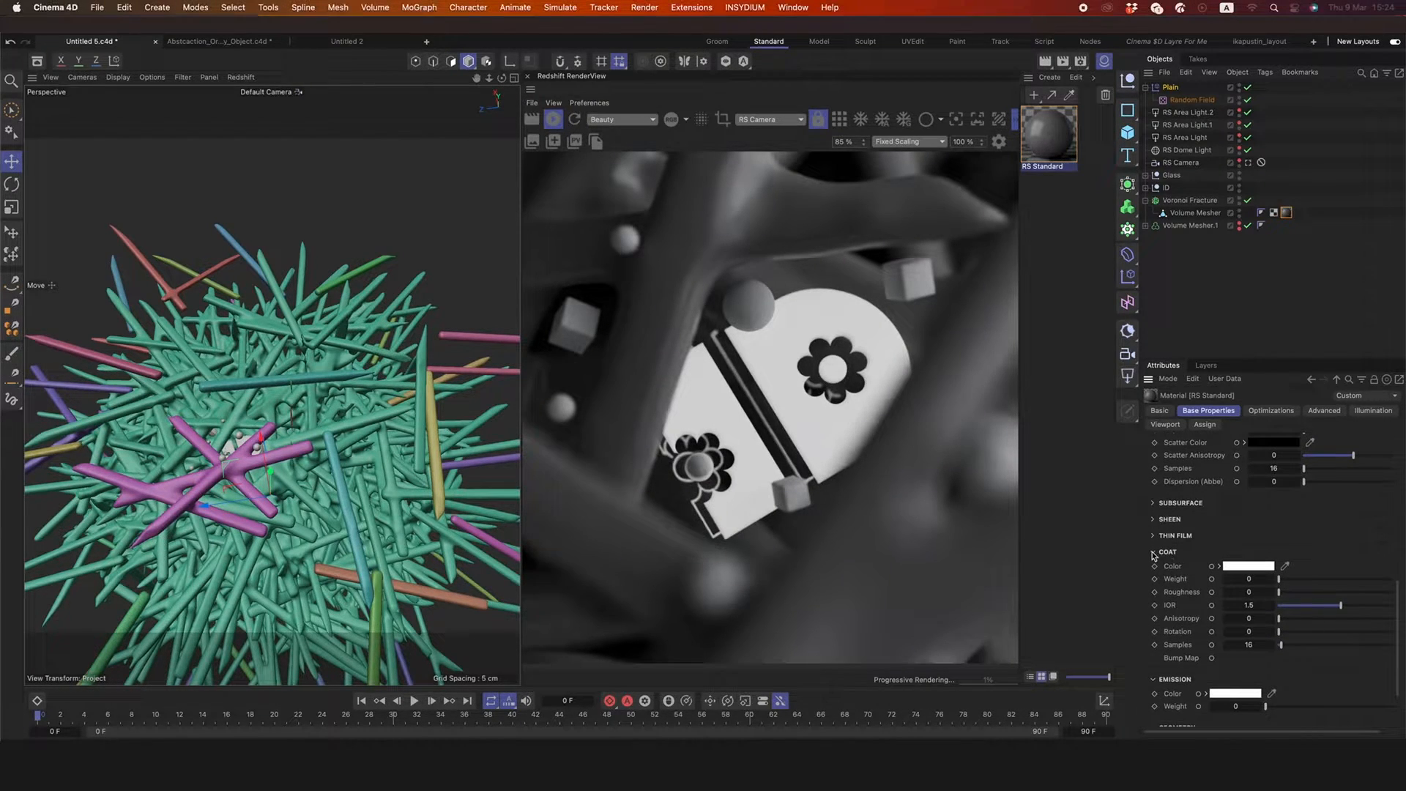
pyautogui.click(1165, 555)
pyautogui.click(1155, 650)
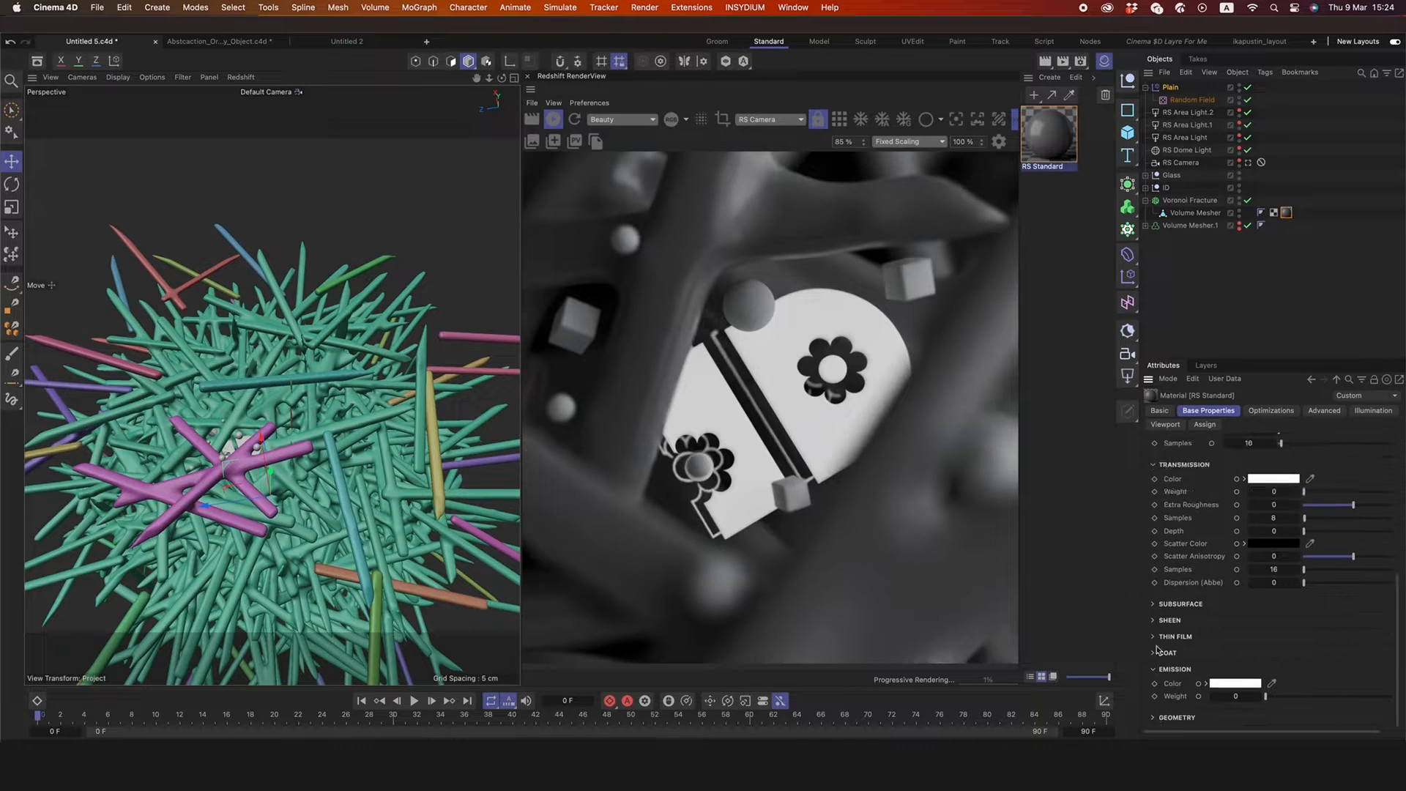
pyautogui.click(1157, 605)
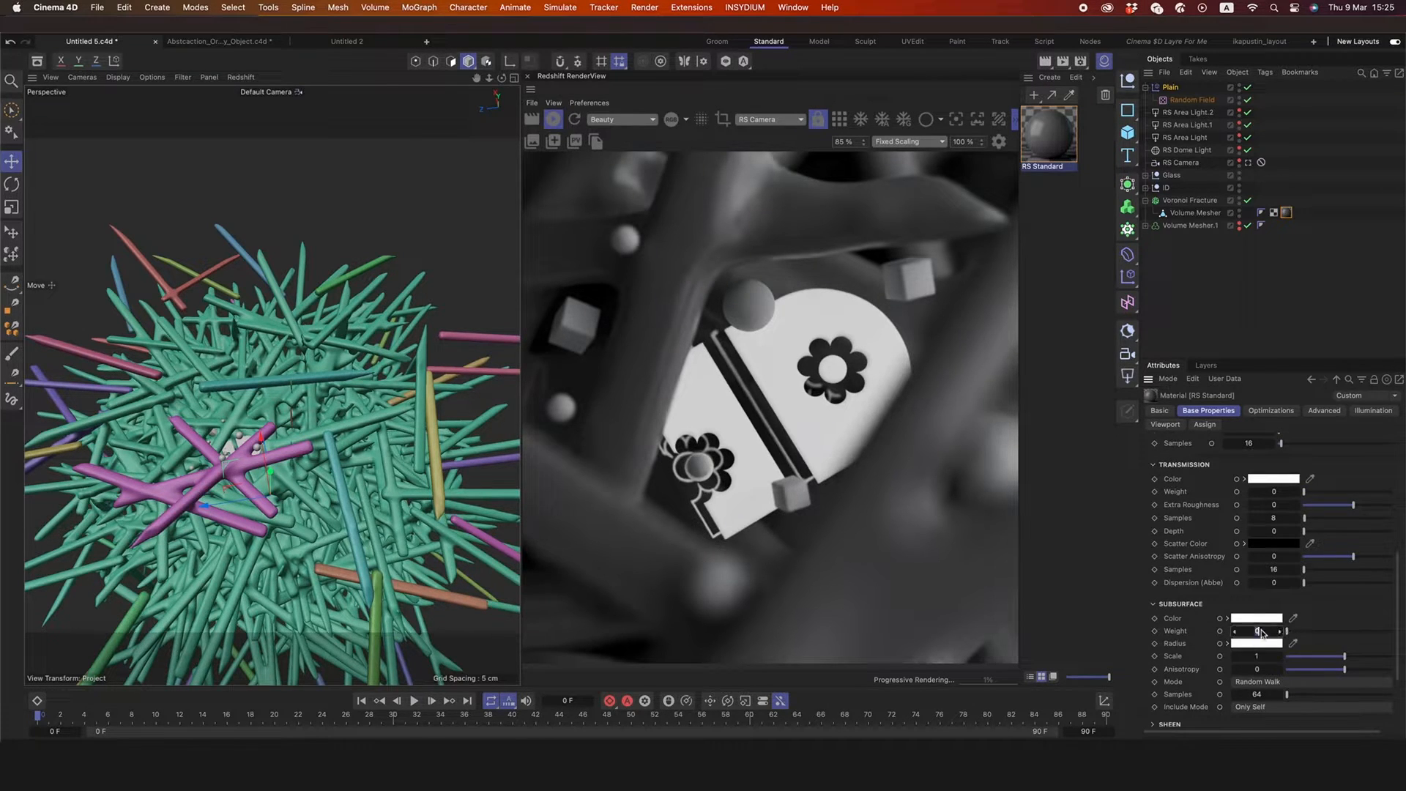
pyautogui.press('Return')
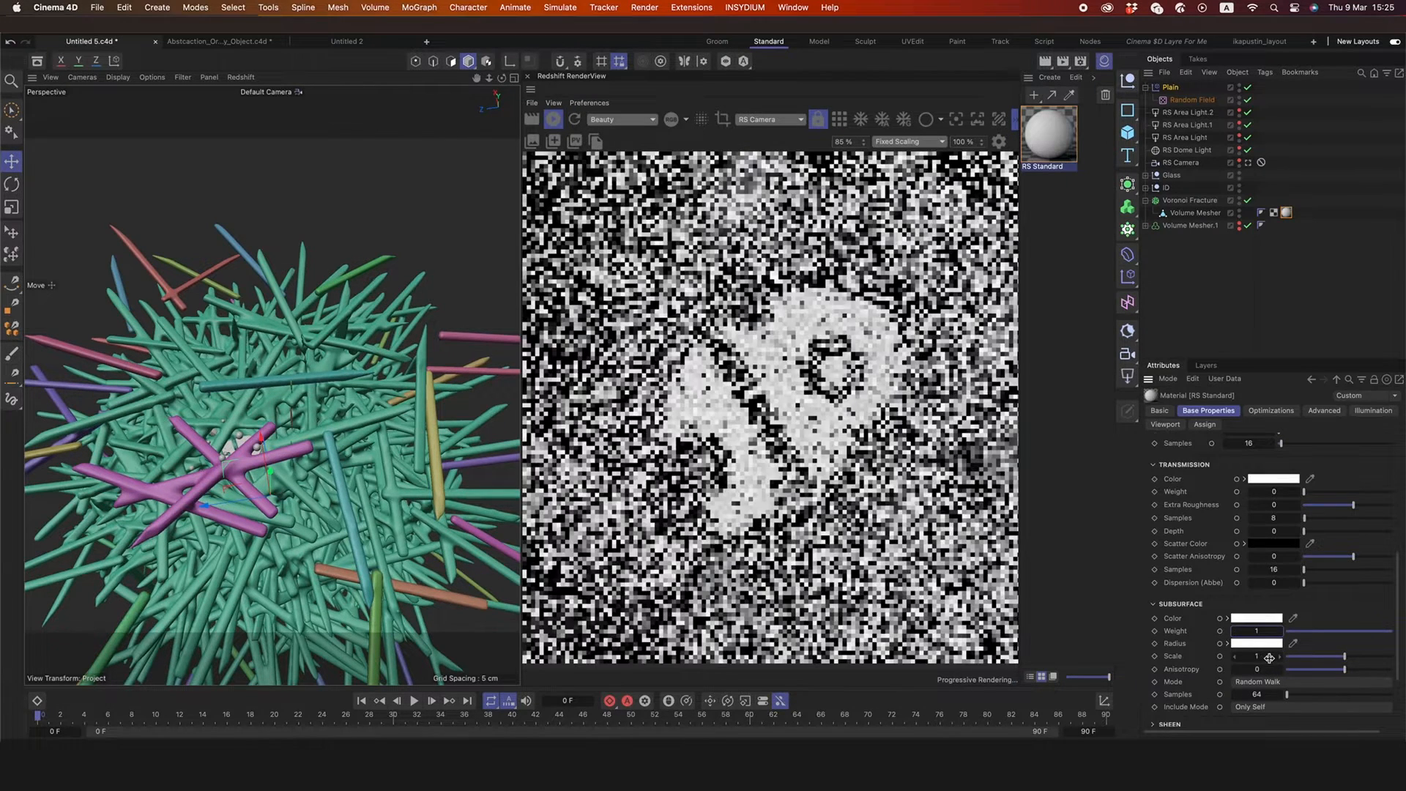
pyautogui.click(1257, 657)
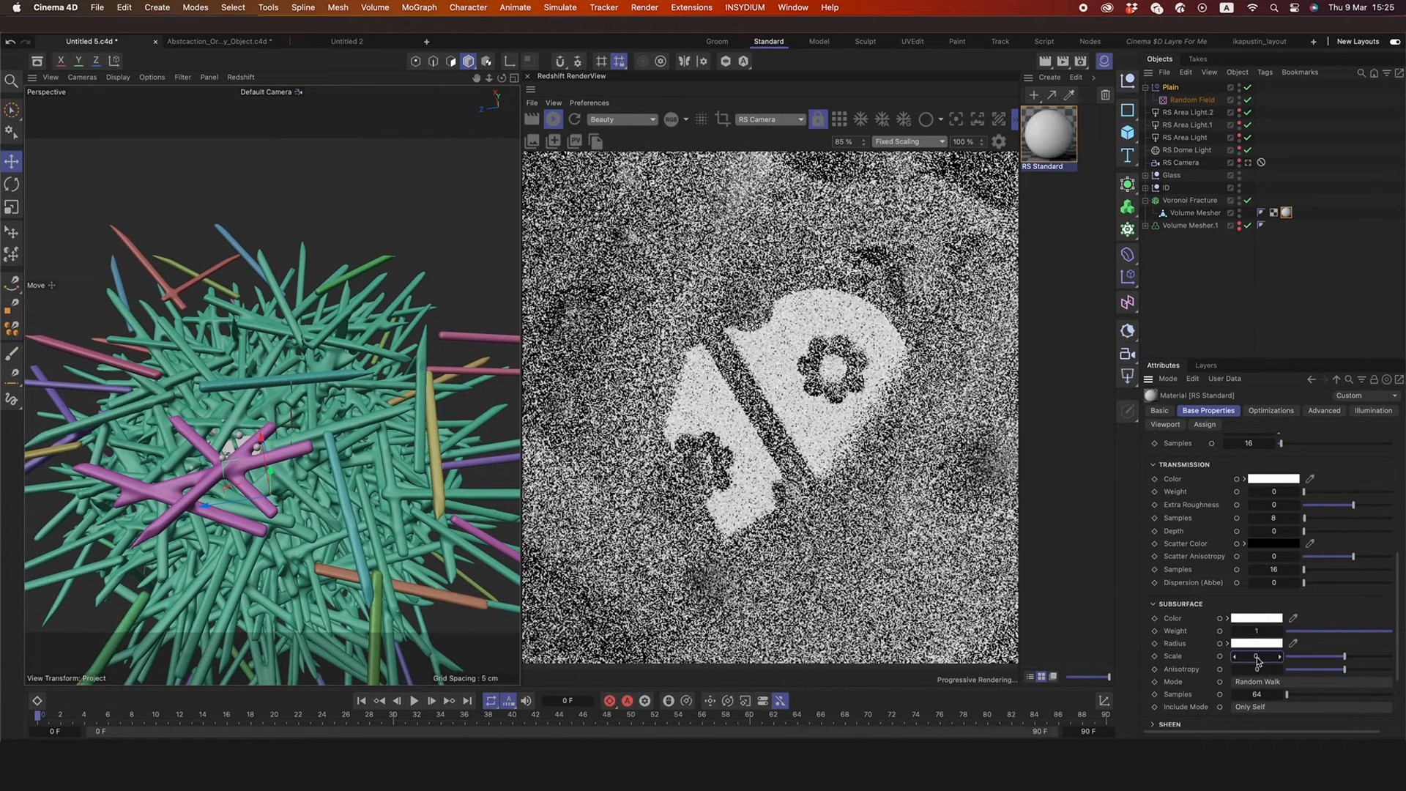
pyautogui.press('Return')
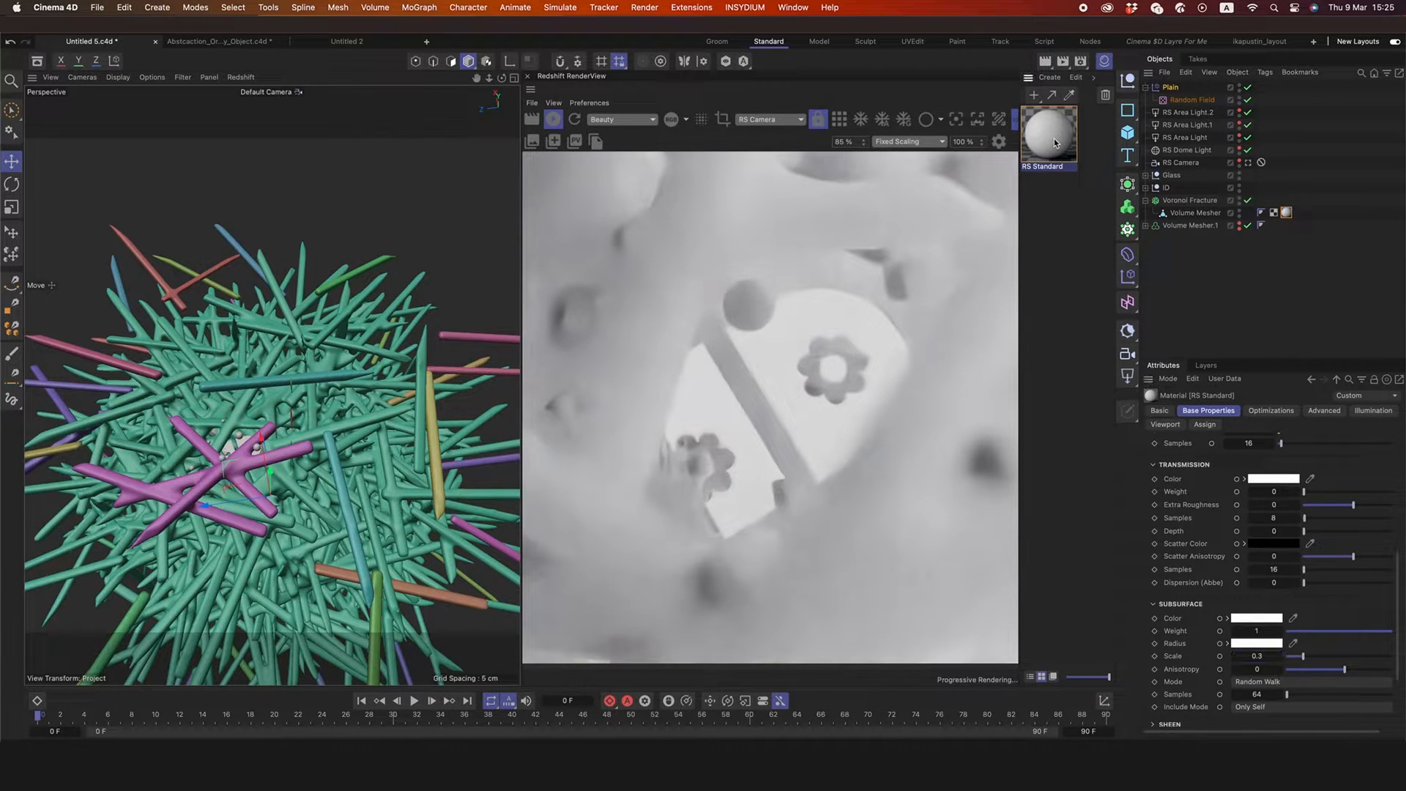
# - Add a Color User Data node to the RS Standard material's node graph and place it beside the RS Standard node
pyautogui.moveTo(807, 222); pyautogui.dragTo(365, 235)
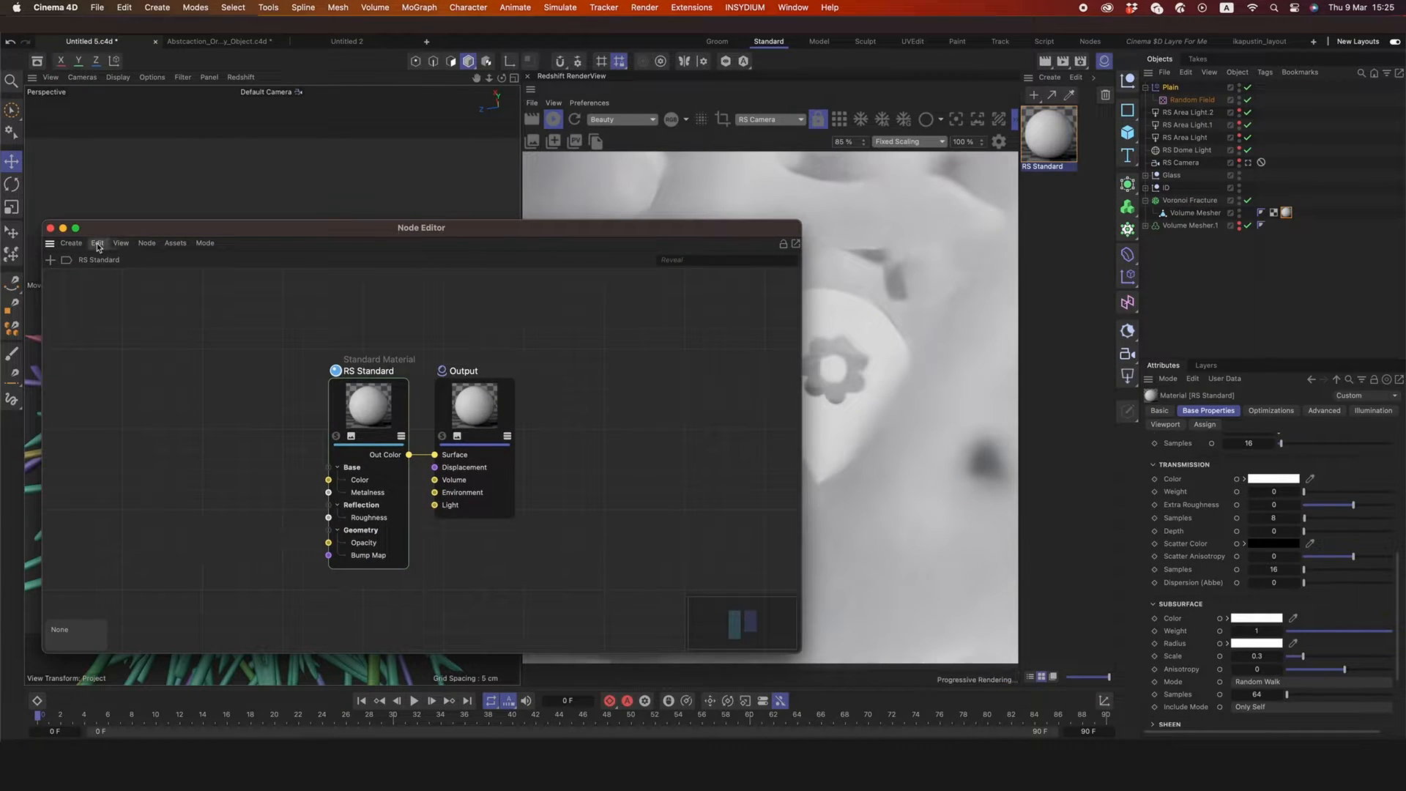
pyautogui.moveTo(797, 229); pyautogui.dragTo(379, 218)
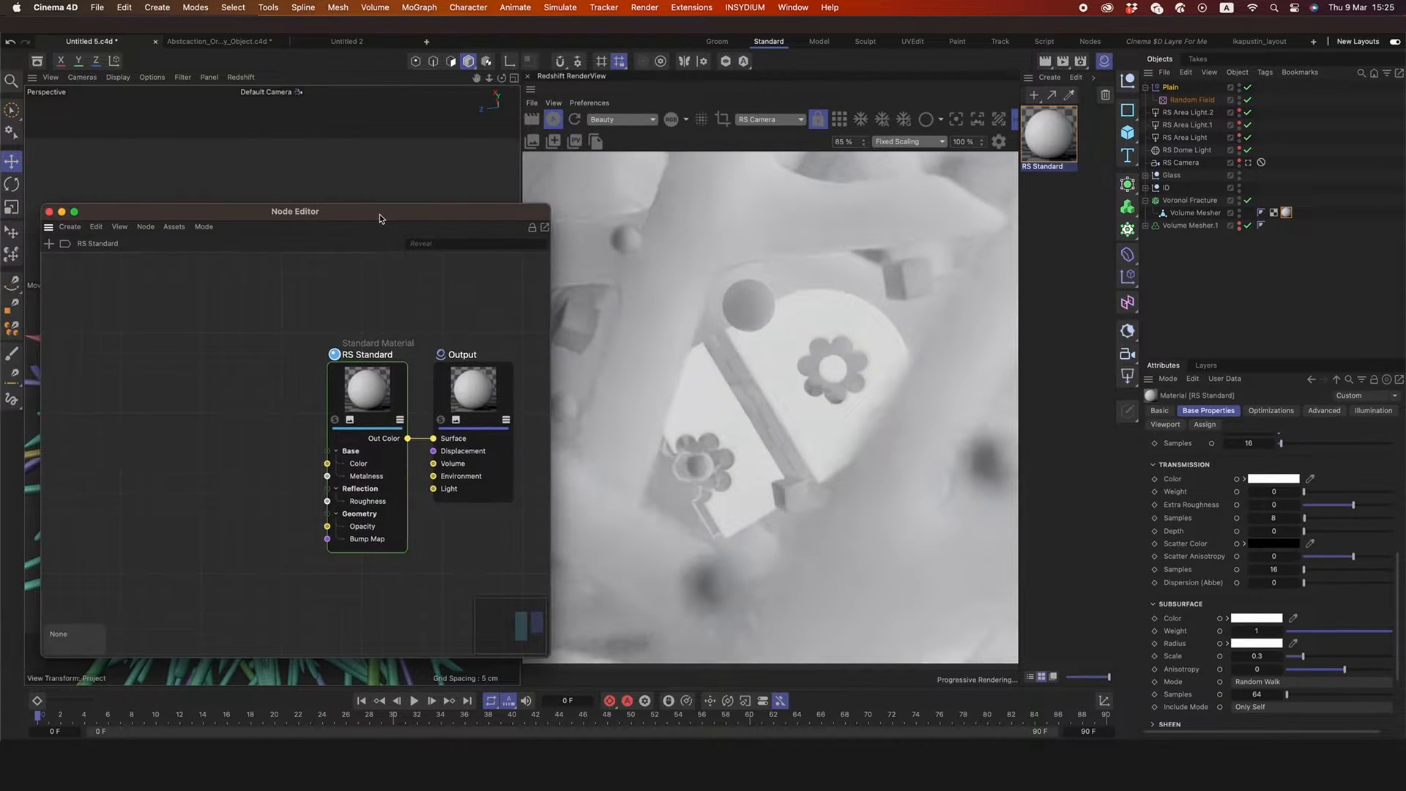
pyautogui.click(361, 399)
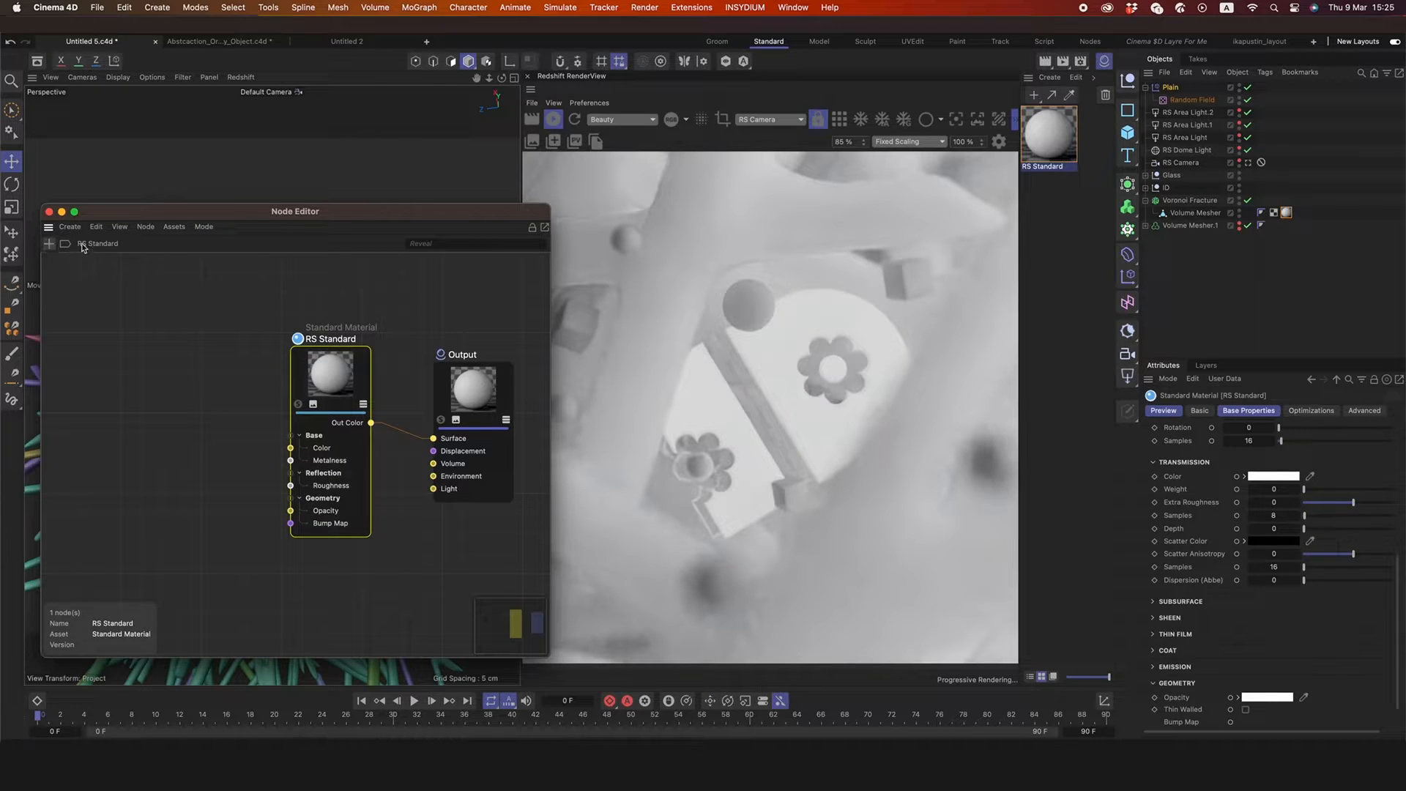
pyautogui.doubleClick(103, 279)
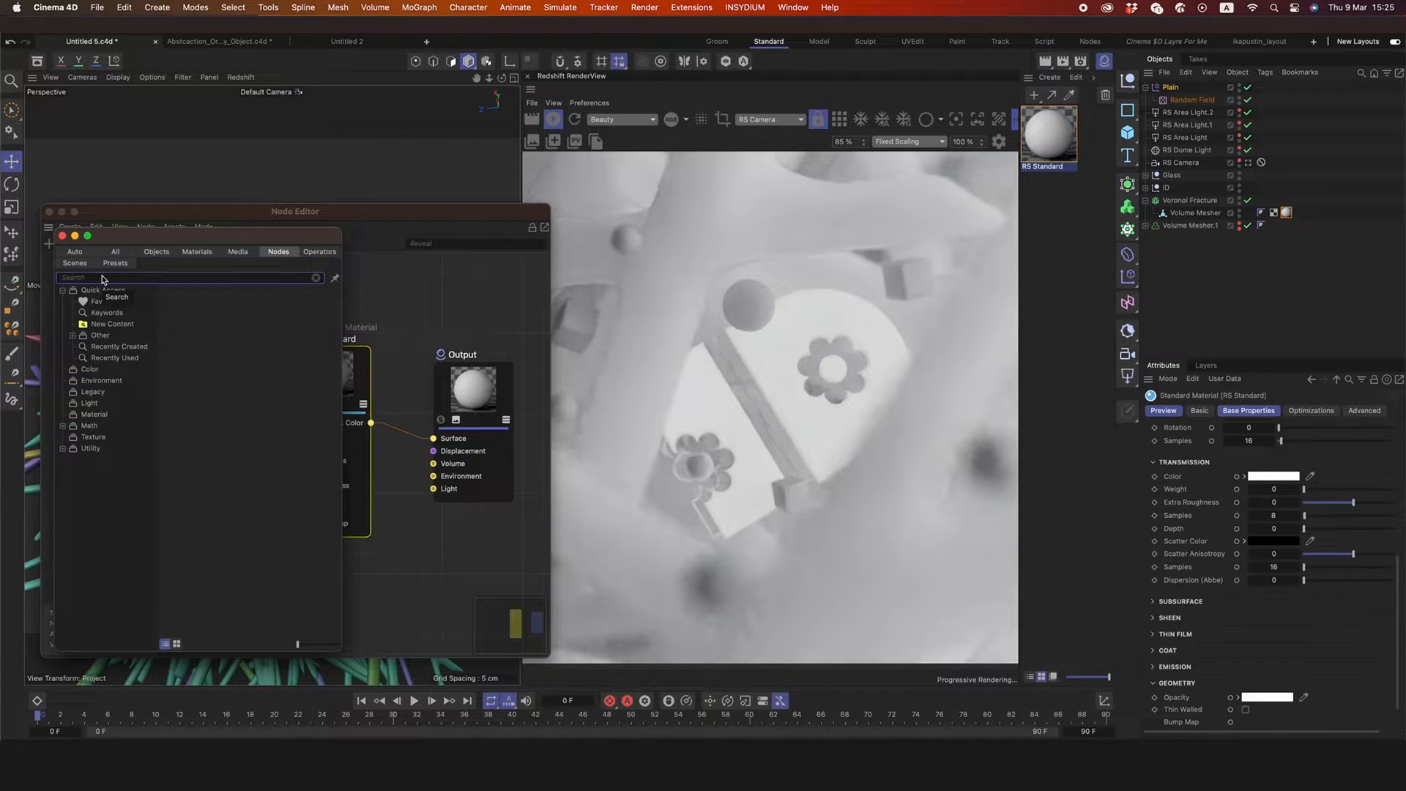
pyautogui.write('color')
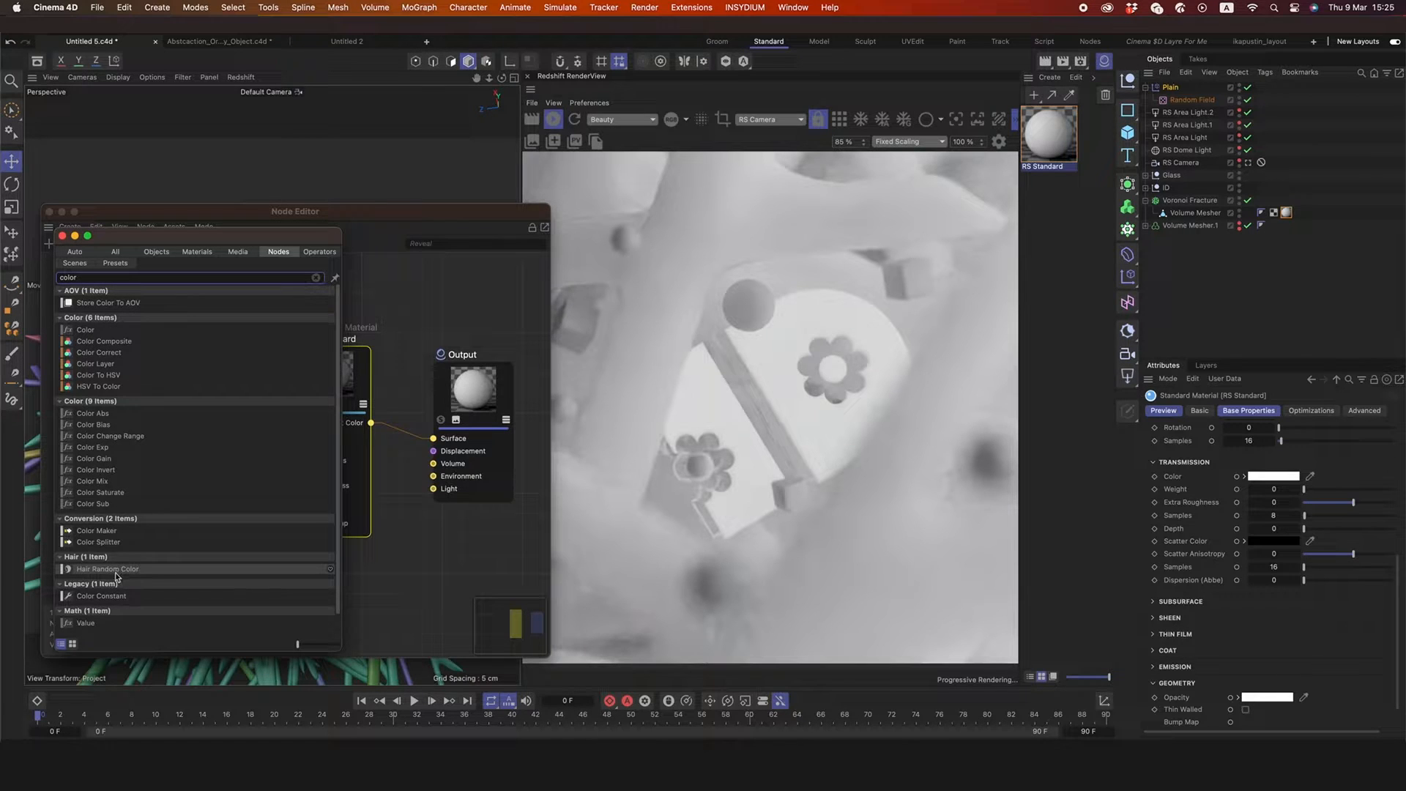
pyautogui.scroll(-1, 115, 576)
pyautogui.click(99, 620)
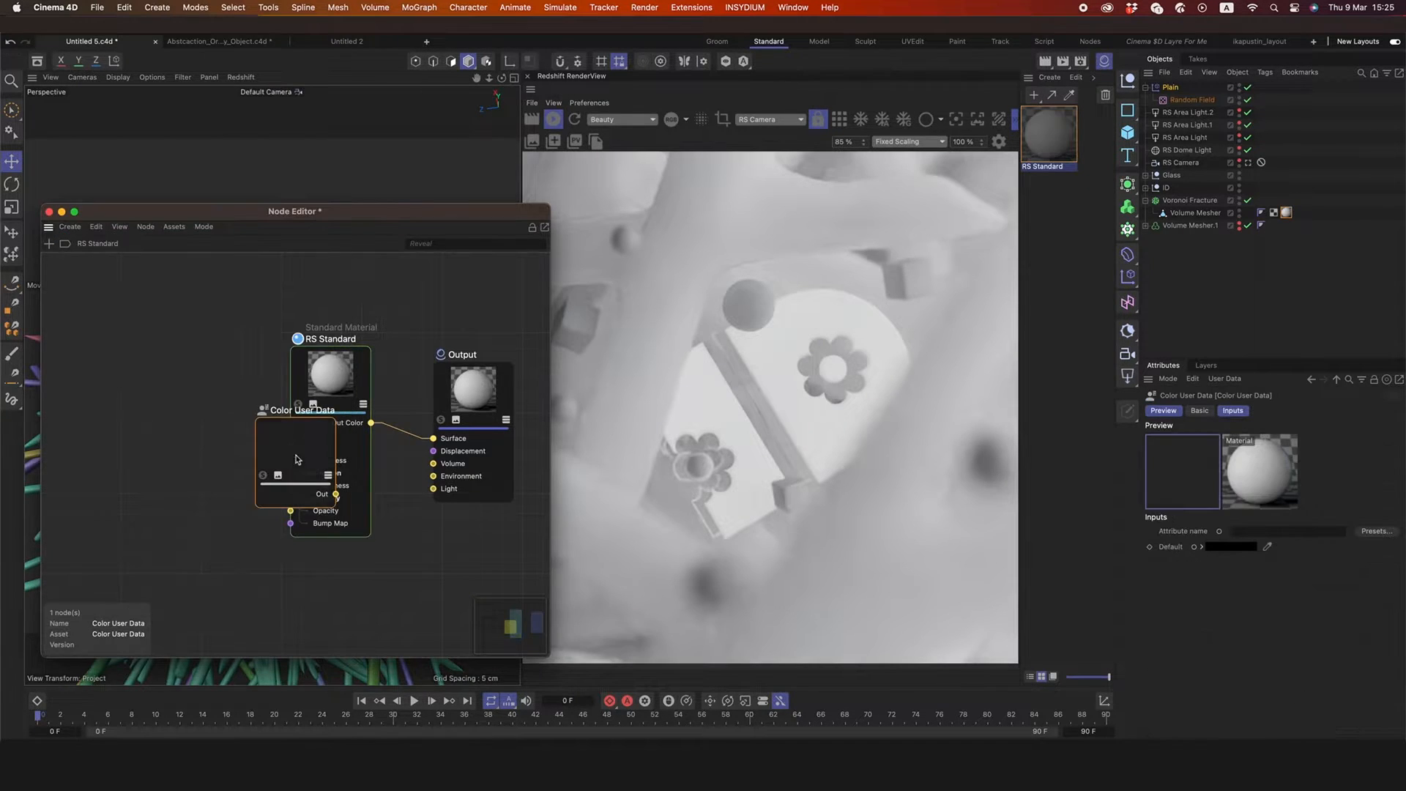
pyautogui.moveTo(289, 457); pyautogui.dragTo(198, 441)
# - Set the Color User Data node's attribute name to the MoGraph preset RSMGColor
pyautogui.click(1374, 532)
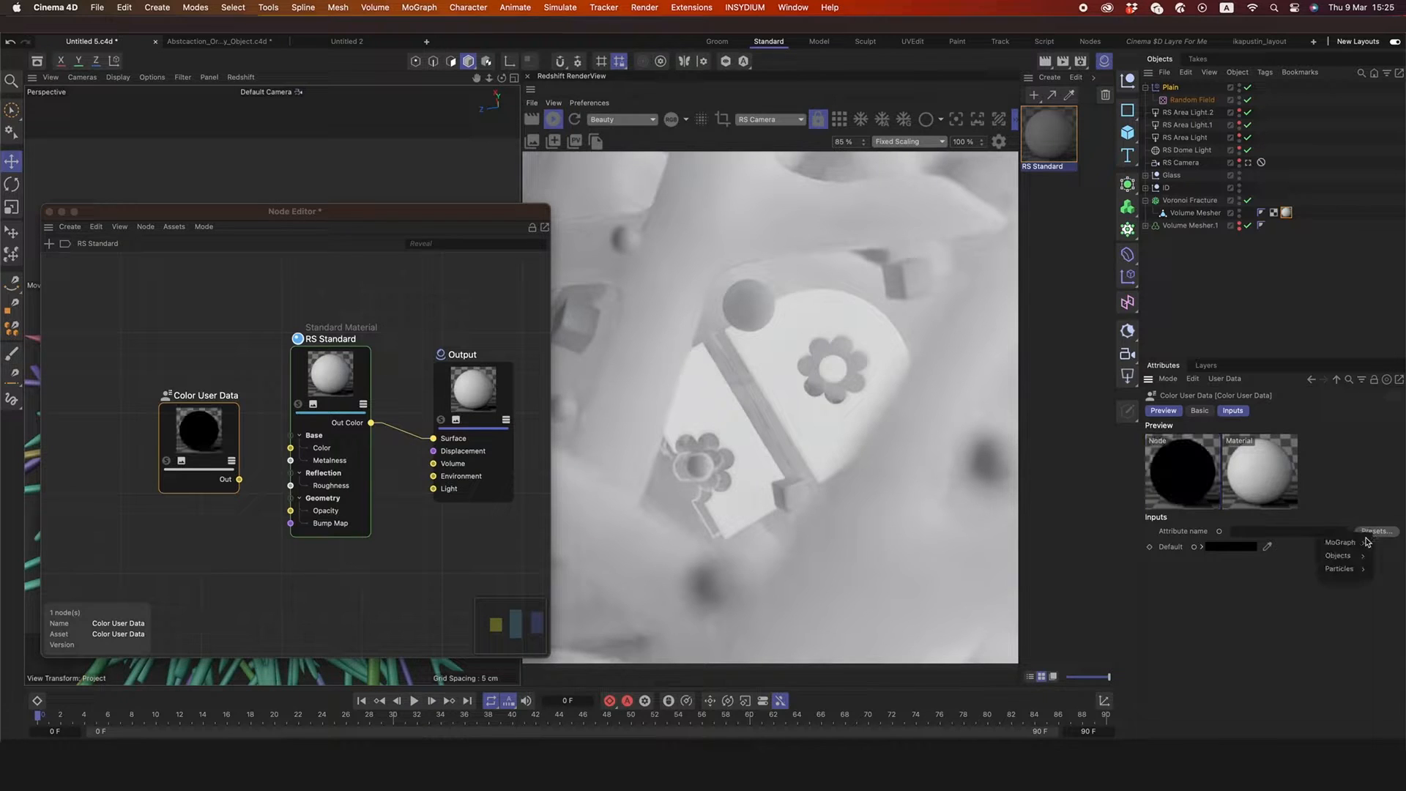
pyautogui.moveTo(1363, 545)
pyautogui.click(1287, 544)
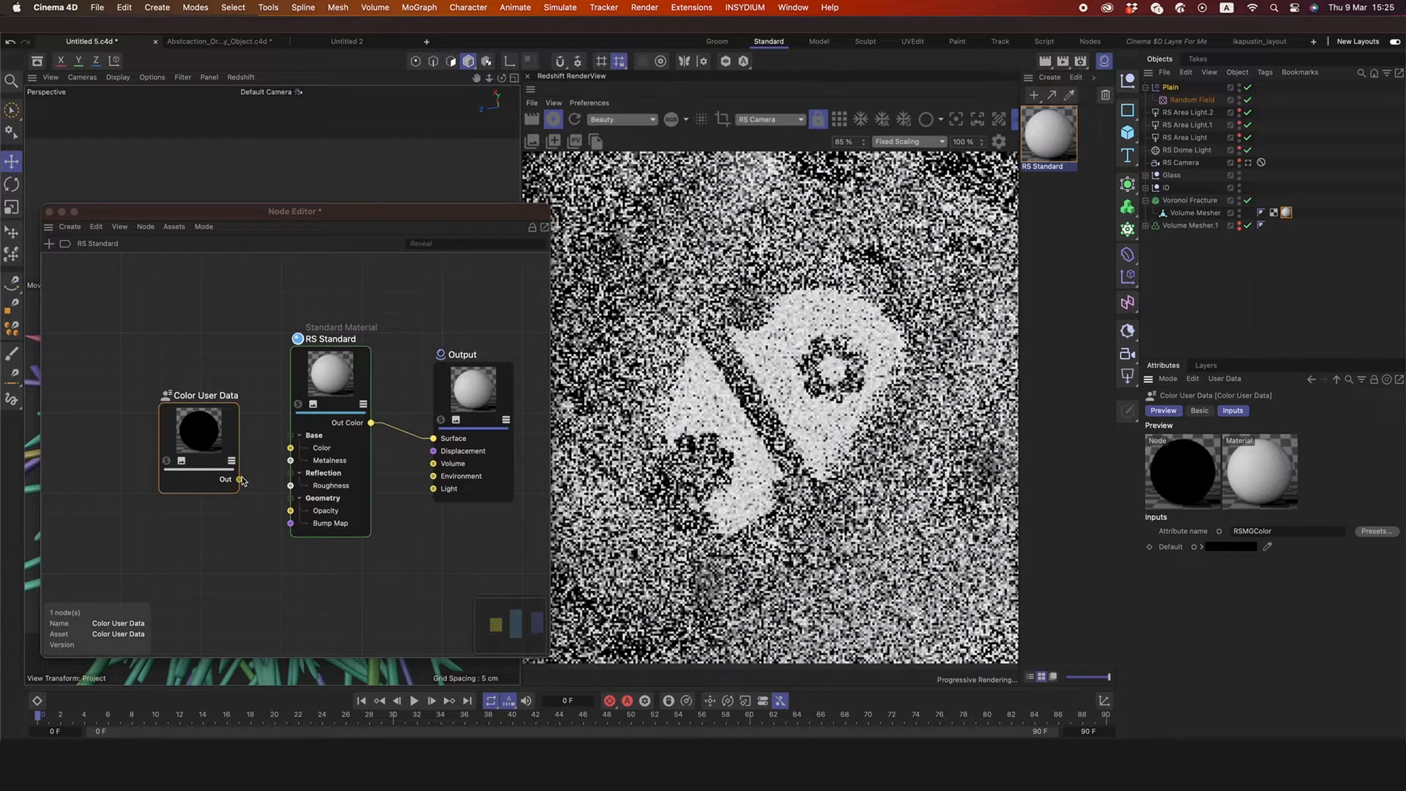
# - Connect the Color User Data output to both the base color and the subsurface color of the RS Standard node
pyautogui.moveTo(241, 480)
pyautogui.mouseDown()
pyautogui.moveTo(295, 450)
pyautogui.moveTo(315, 407)
pyautogui.mouseUp()
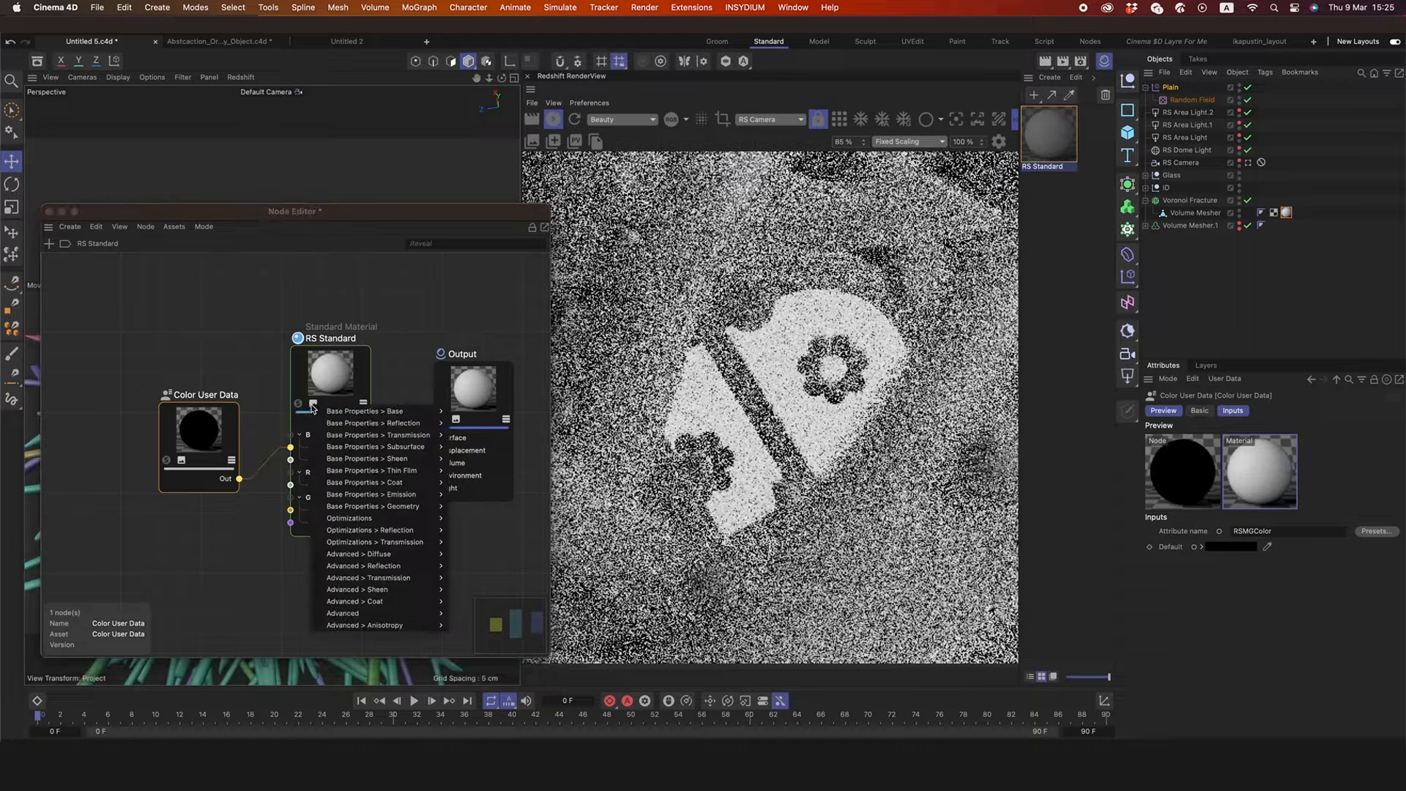
pyautogui.moveTo(394, 446)
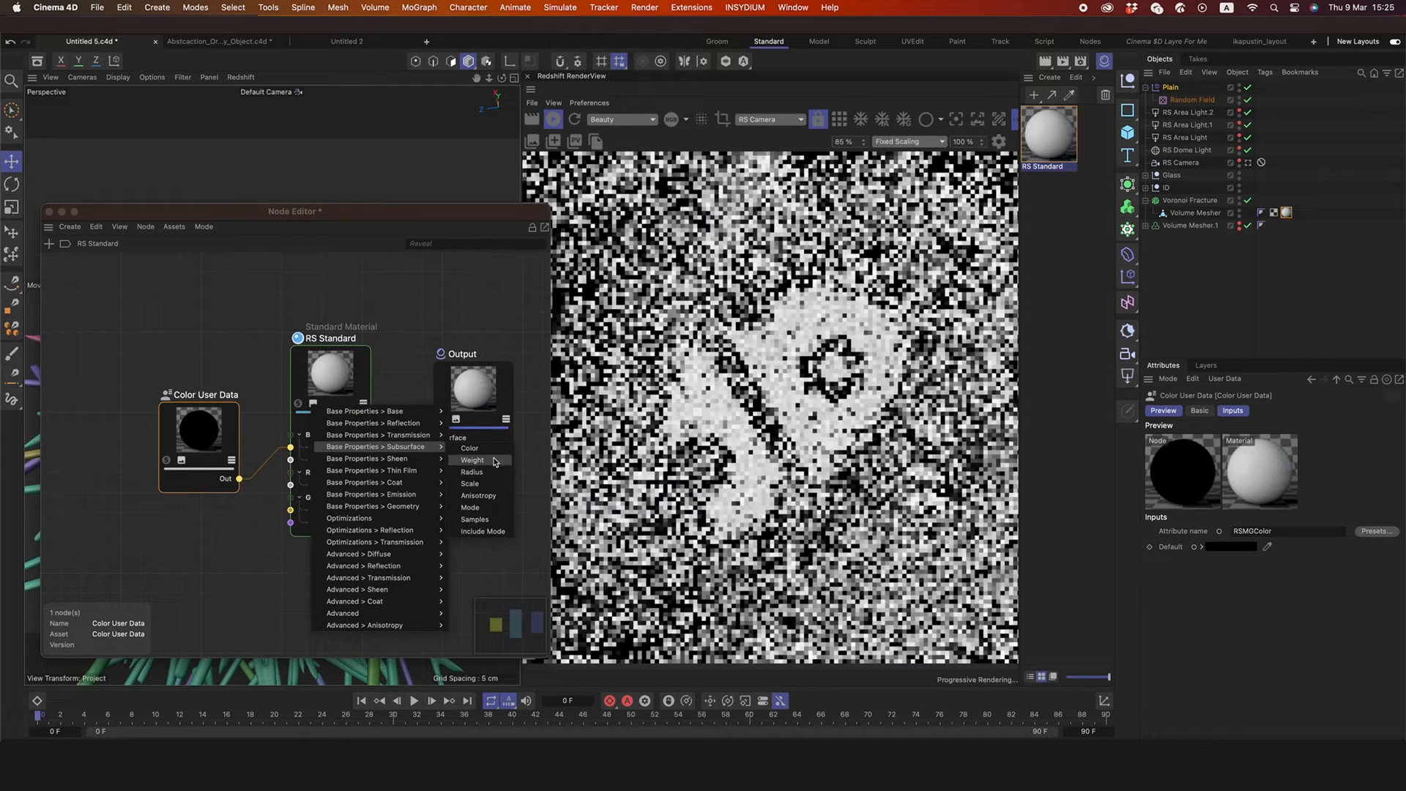
pyautogui.click(487, 448)
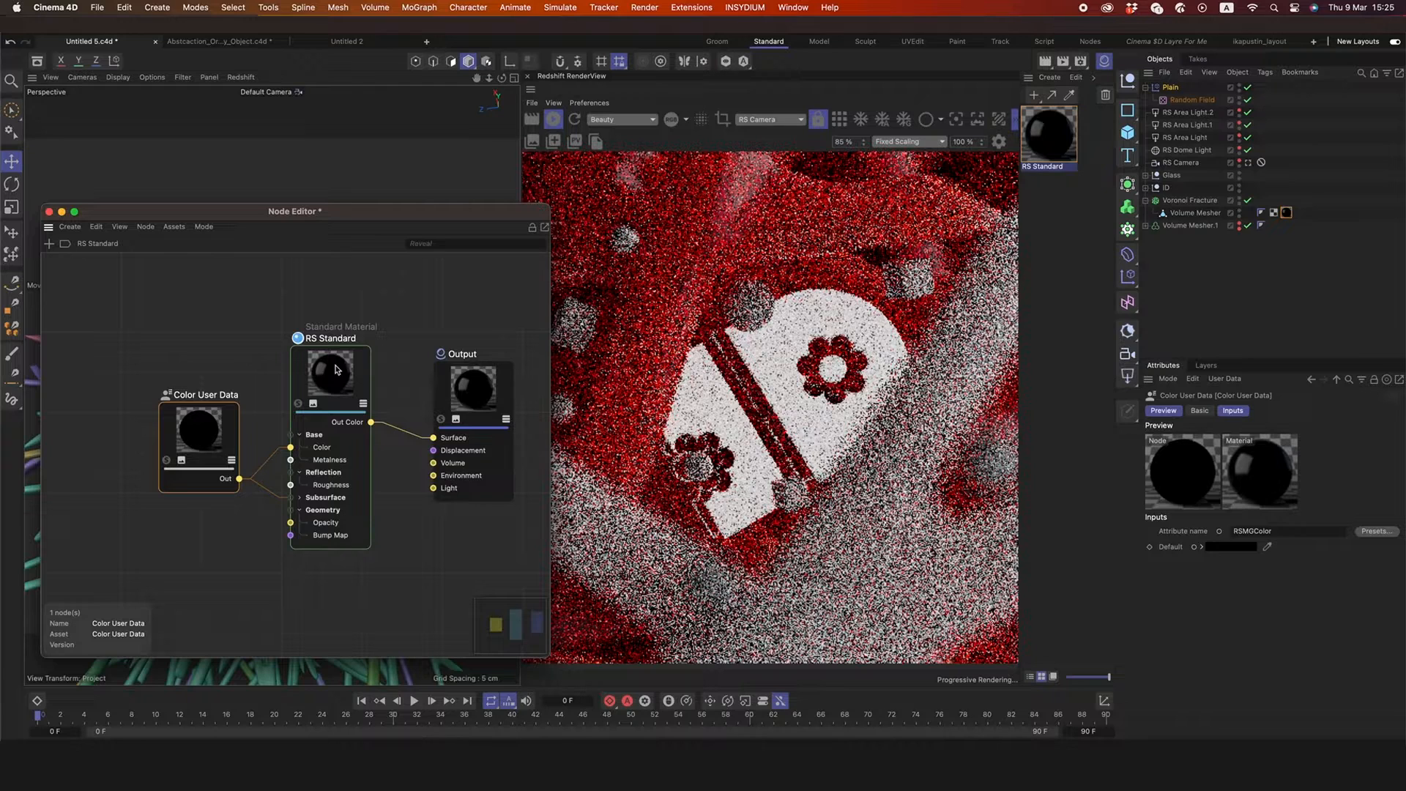
# - Set the reflection roughness of the RS Standard node to 0.45
pyautogui.click(337, 370)
pyautogui.click(1258, 660)
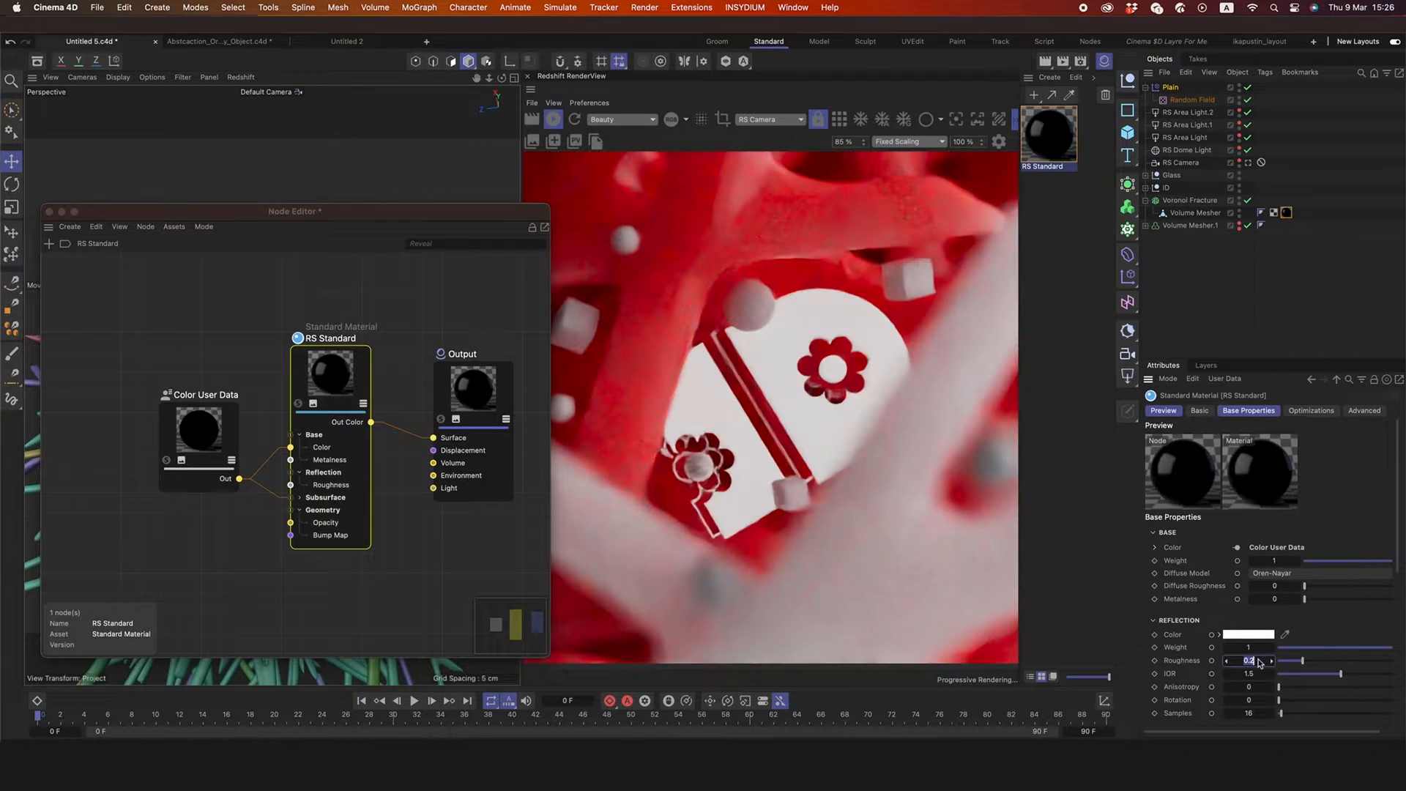
pyautogui.write('0.45')
pyautogui.press('Return')
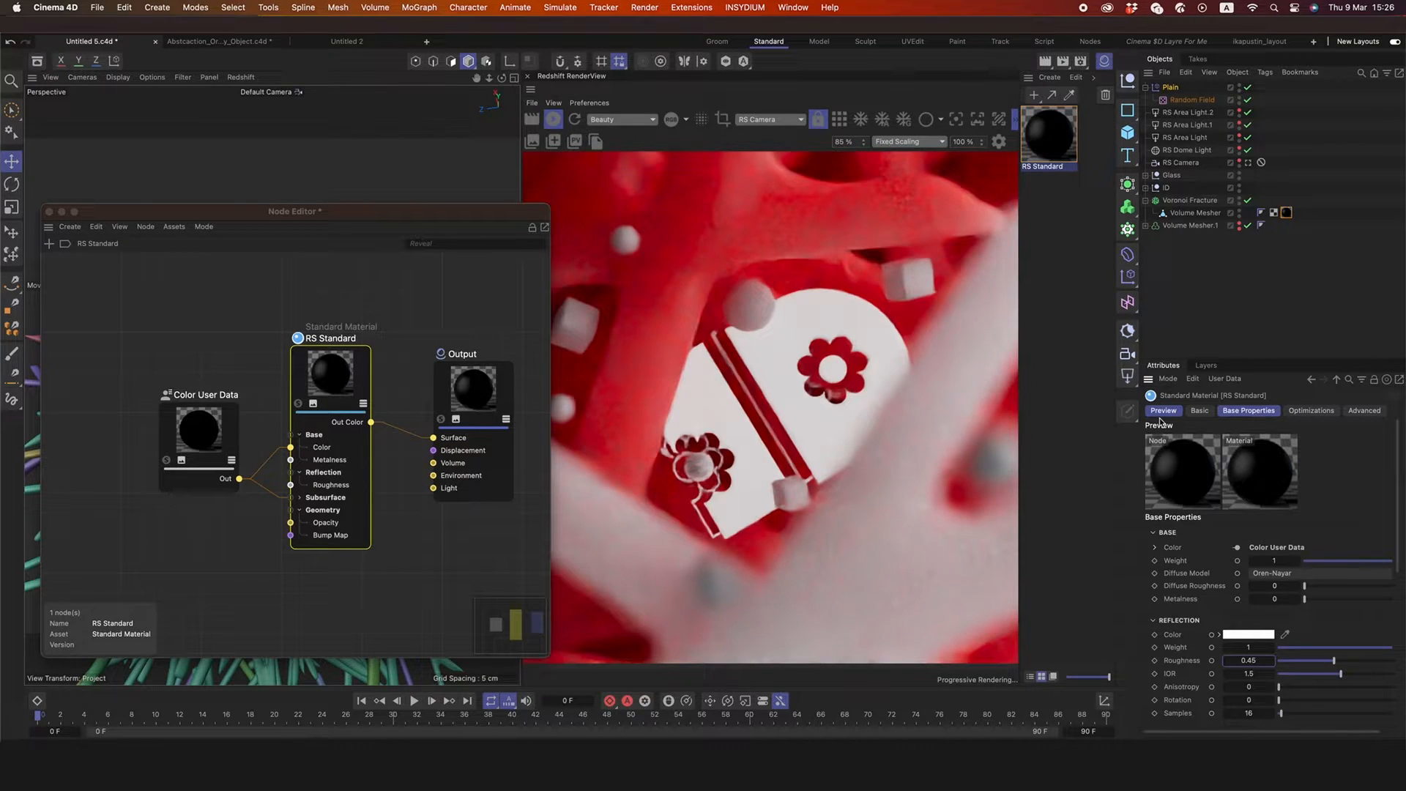
# - Recolor the white knot of the Random Field's gradient to the sampled red, lowering its saturation to 70%
pyautogui.click(1202, 102)
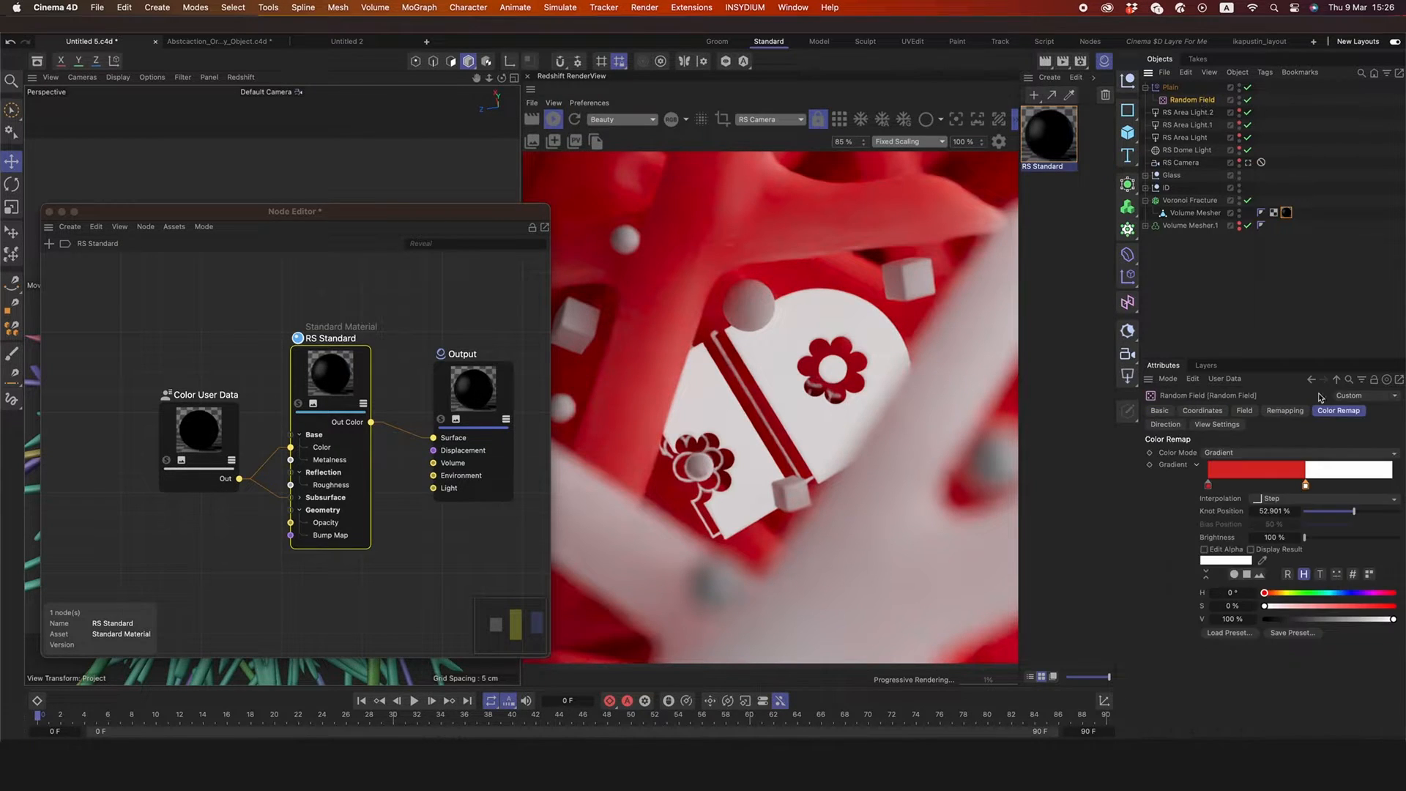
pyautogui.doubleClick(1305, 485)
pyautogui.moveTo(1149, 415); pyautogui.dragTo(1188, 531)
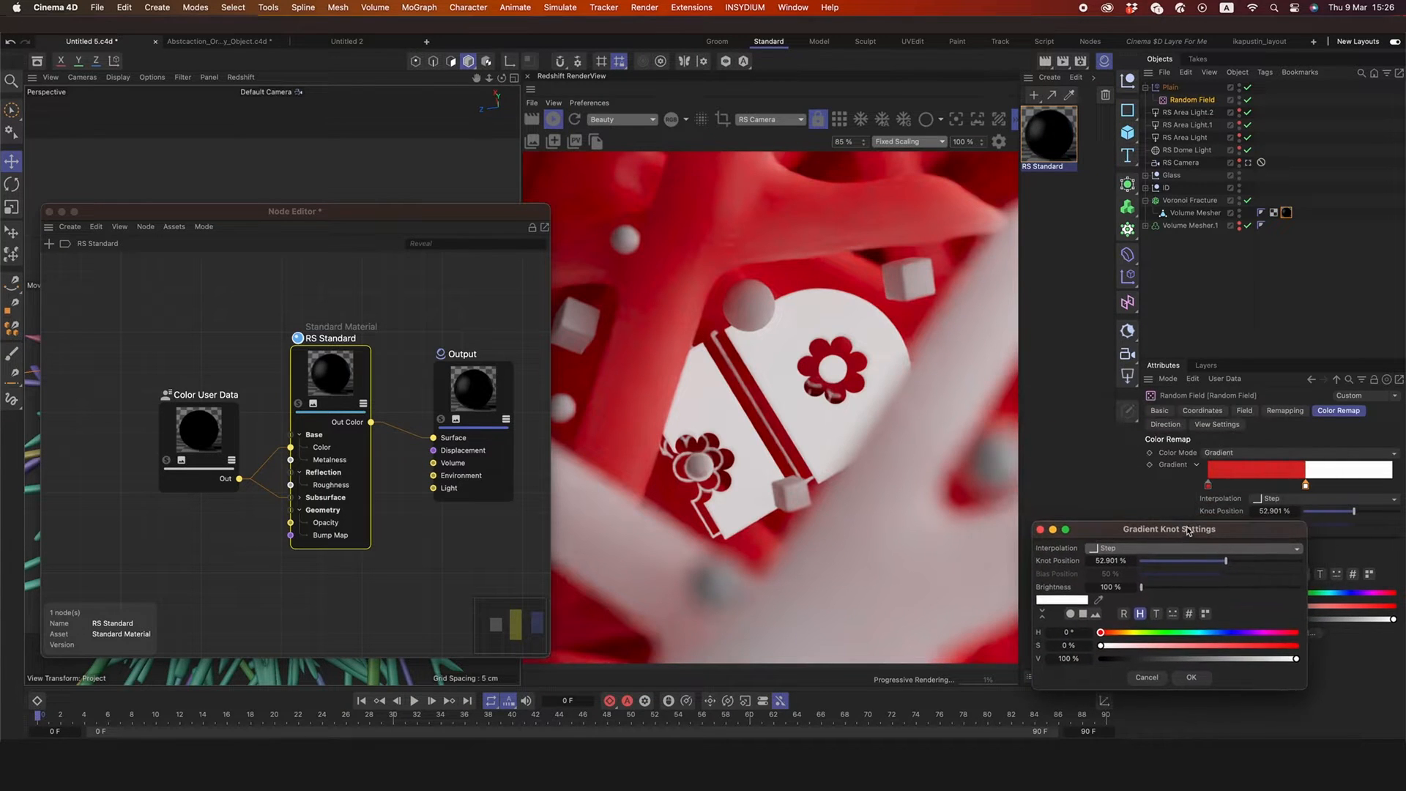
pyautogui.click(1099, 599)
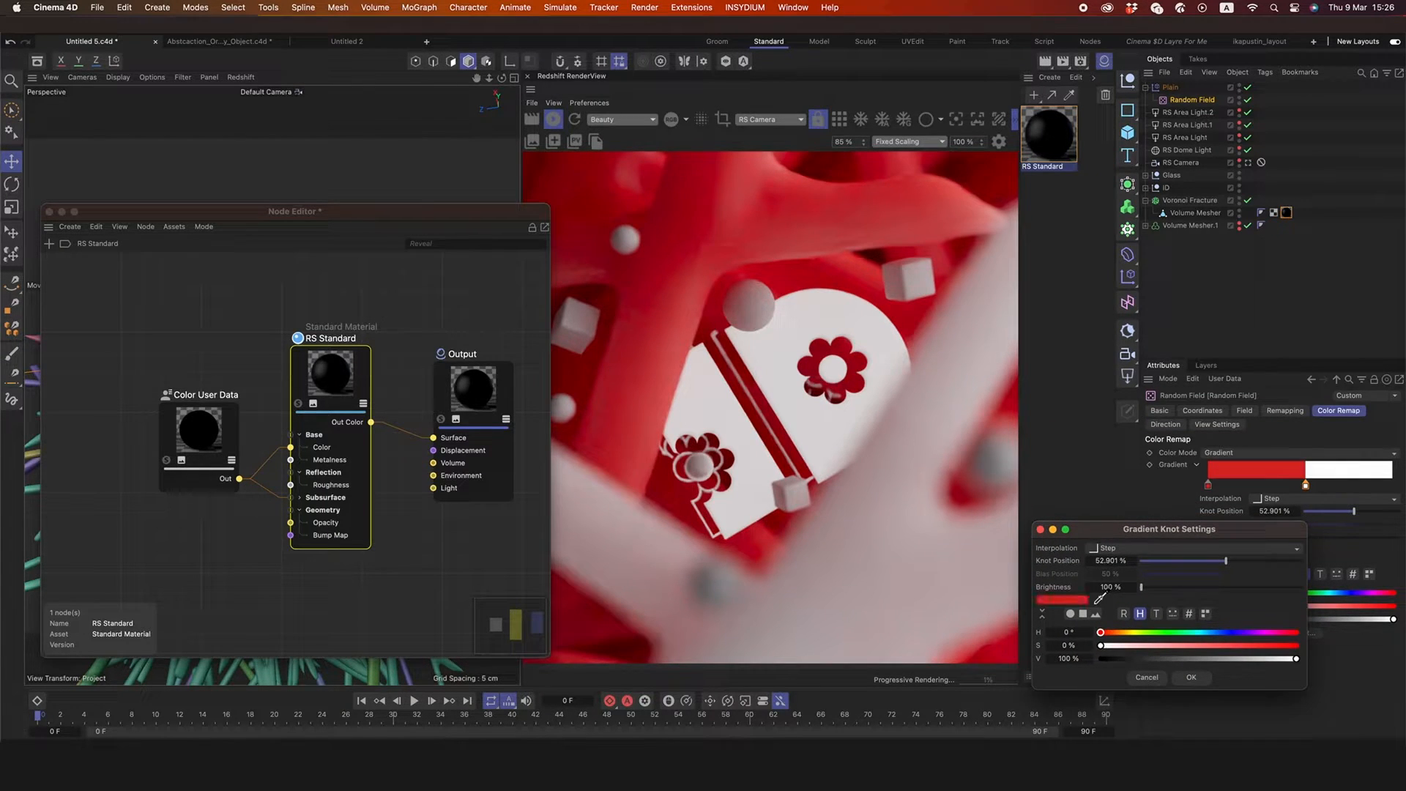
pyautogui.click(1238, 469)
pyautogui.click(1247, 645)
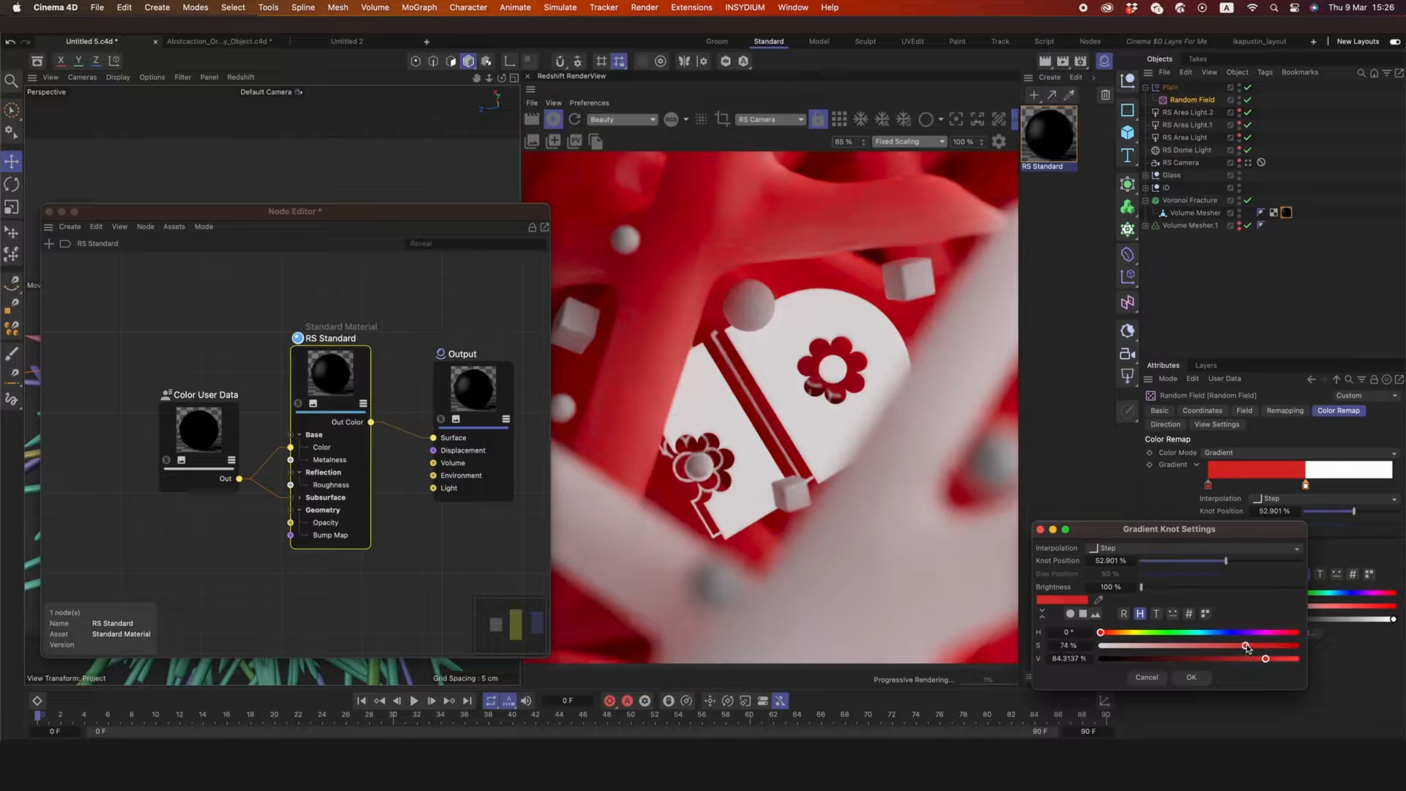
pyautogui.moveTo(1245, 648); pyautogui.dragTo(1237, 645)
pyautogui.click(1191, 678)
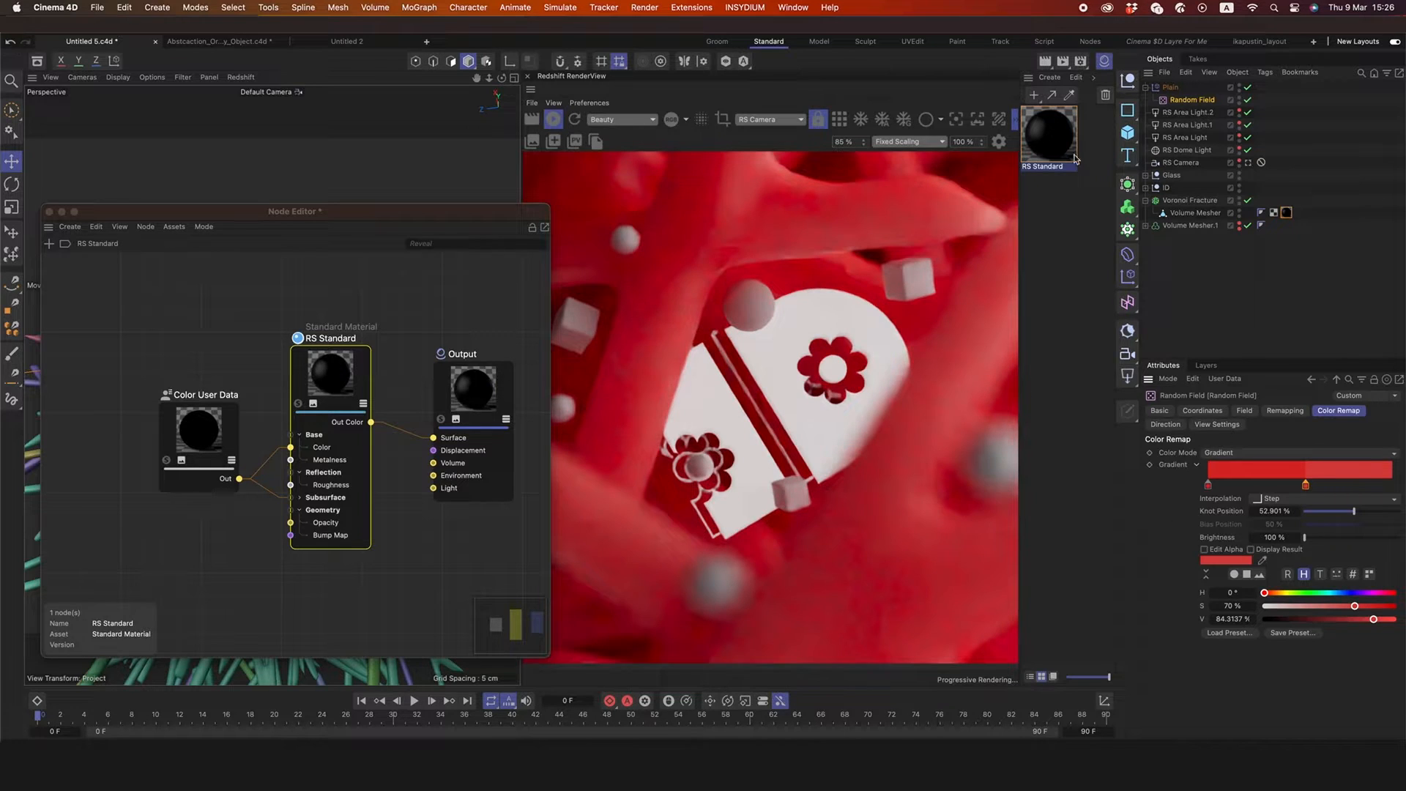
# - Create a second Redshift Standard material and assign it to the Extrude object inside the ID group
pyautogui.click(1036, 98)
pyautogui.moveTo(1128, 141)
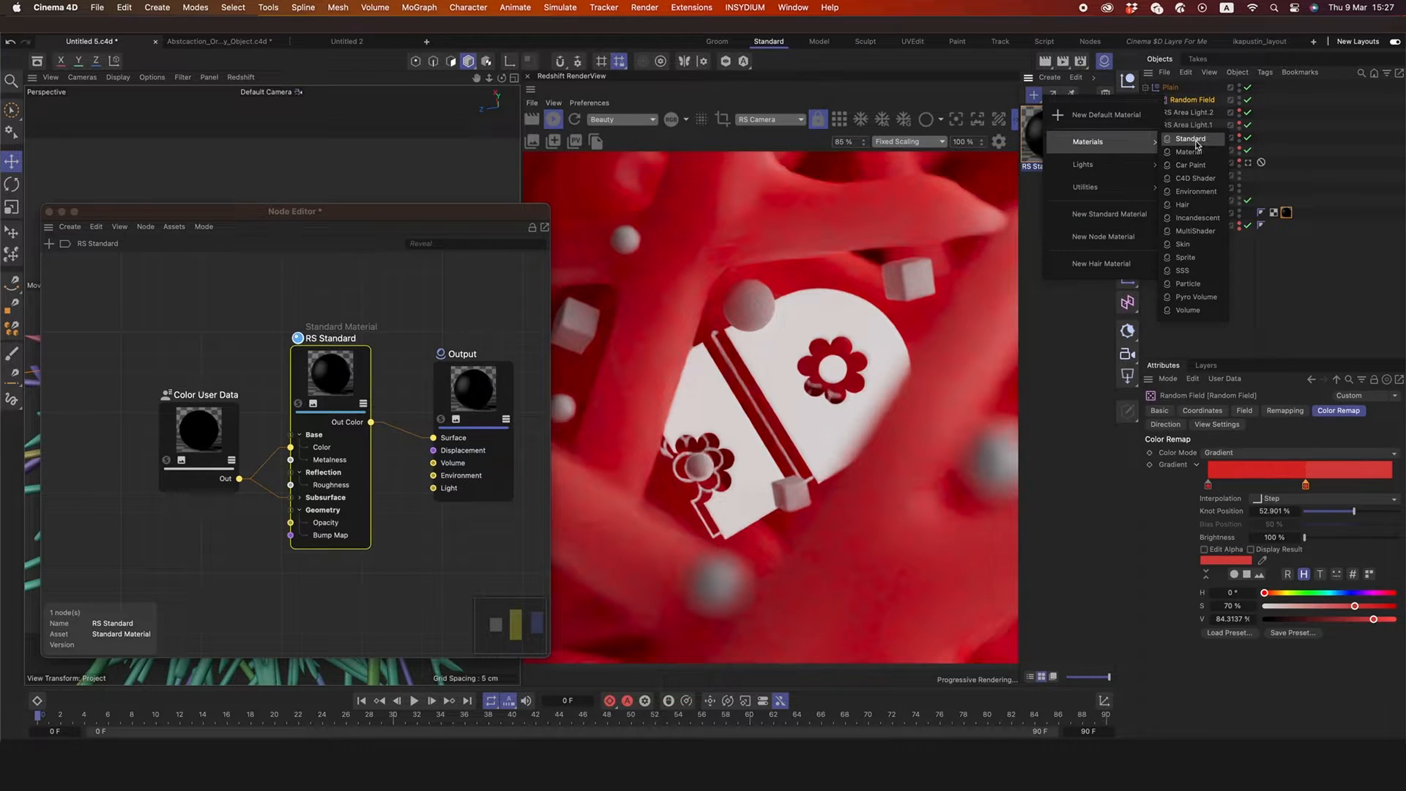
pyautogui.click(1193, 139)
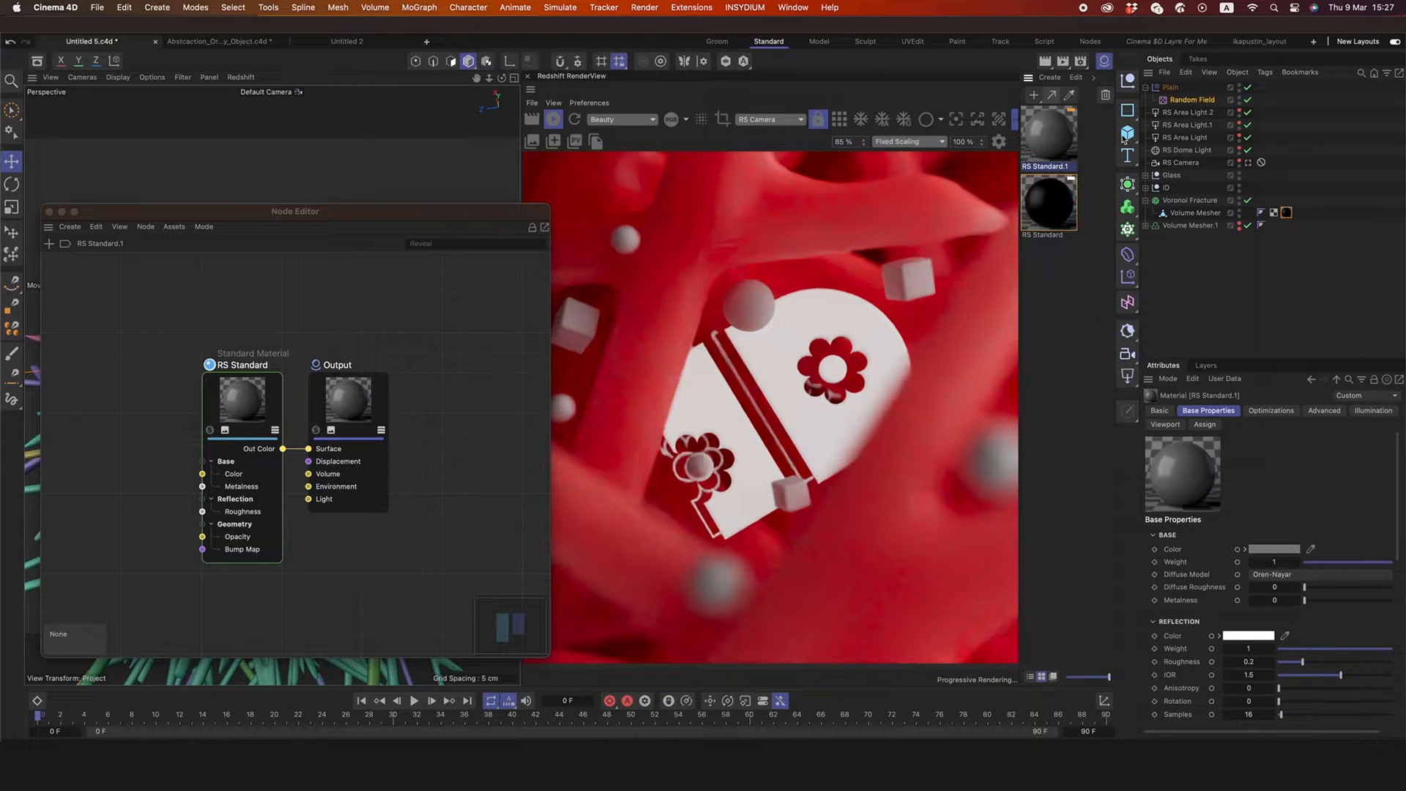
pyautogui.click(1145, 188)
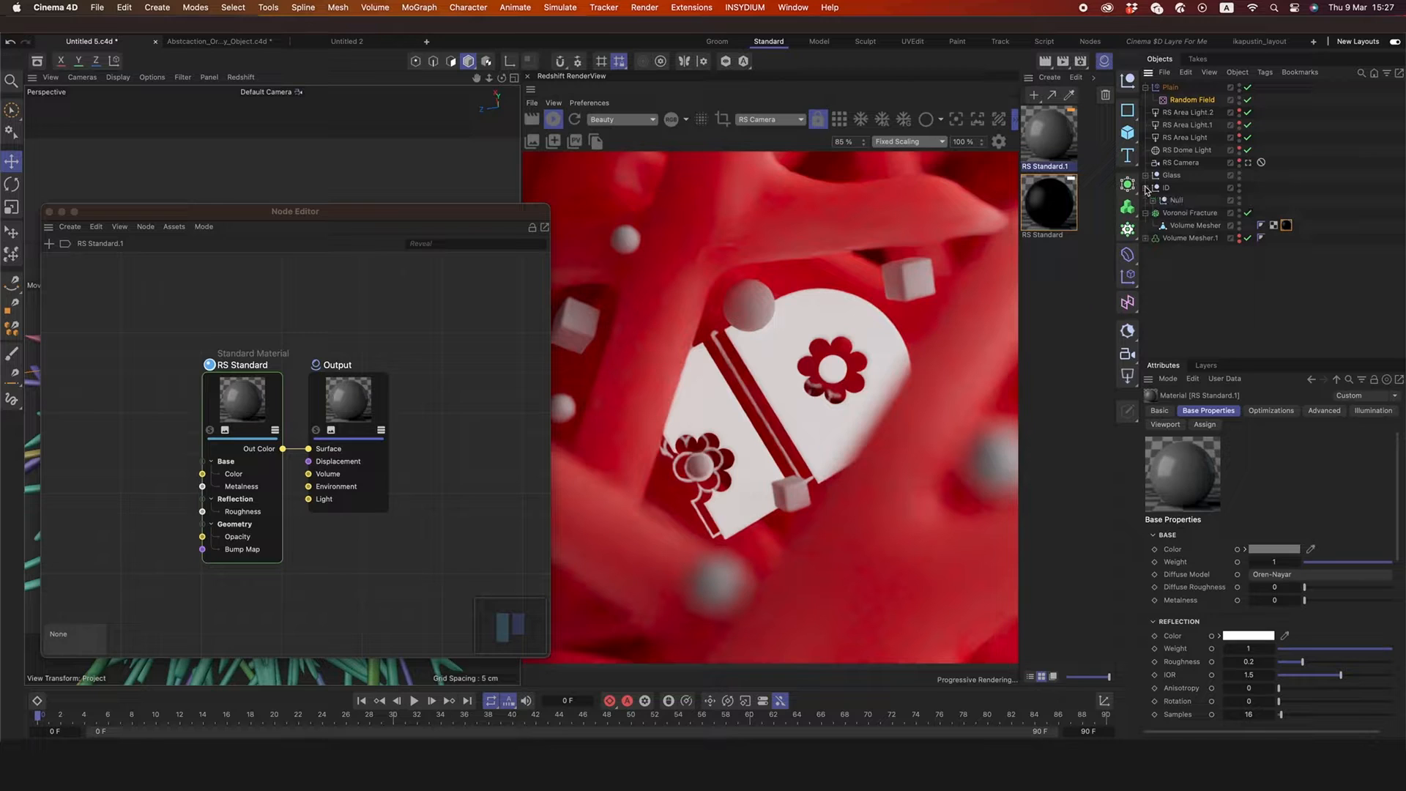
pyautogui.click(1152, 199)
pyautogui.moveTo(1063, 133); pyautogui.dragTo(1206, 265)
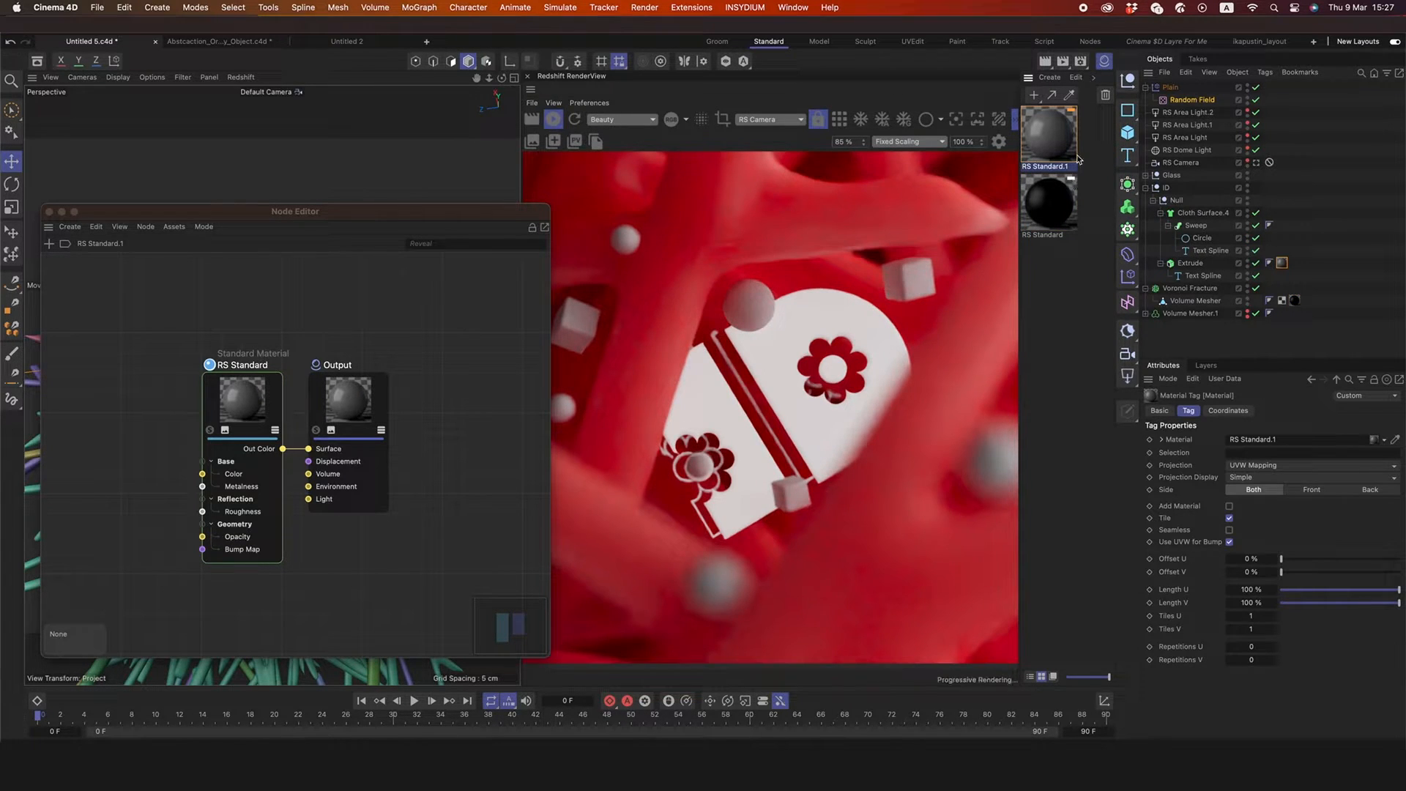
# - Add a Fresnel node to the RS Standard.1 material, place it beside the RS Standard node, and solo its preview
pyautogui.click(233, 402)
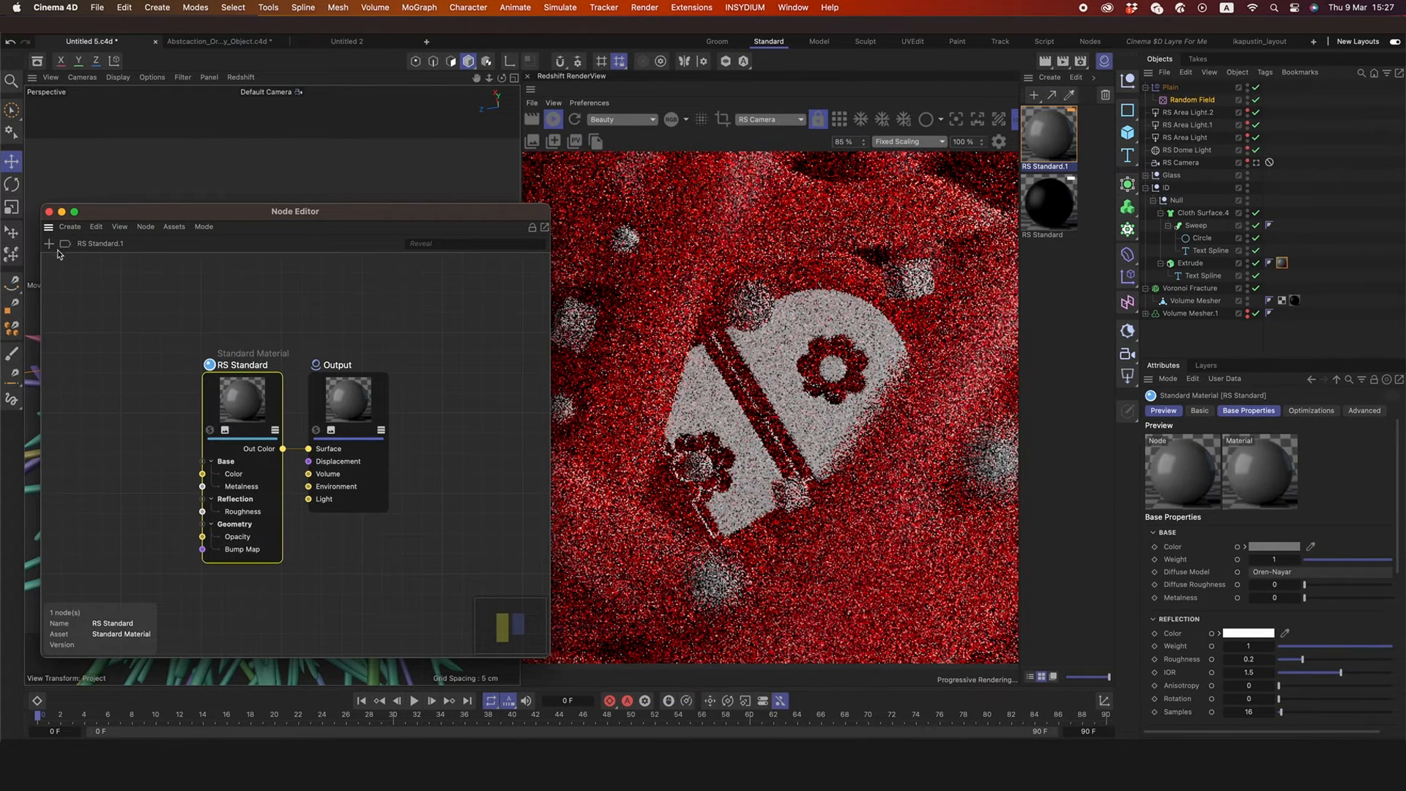
pyautogui.click(49, 243)
pyautogui.write('fr')
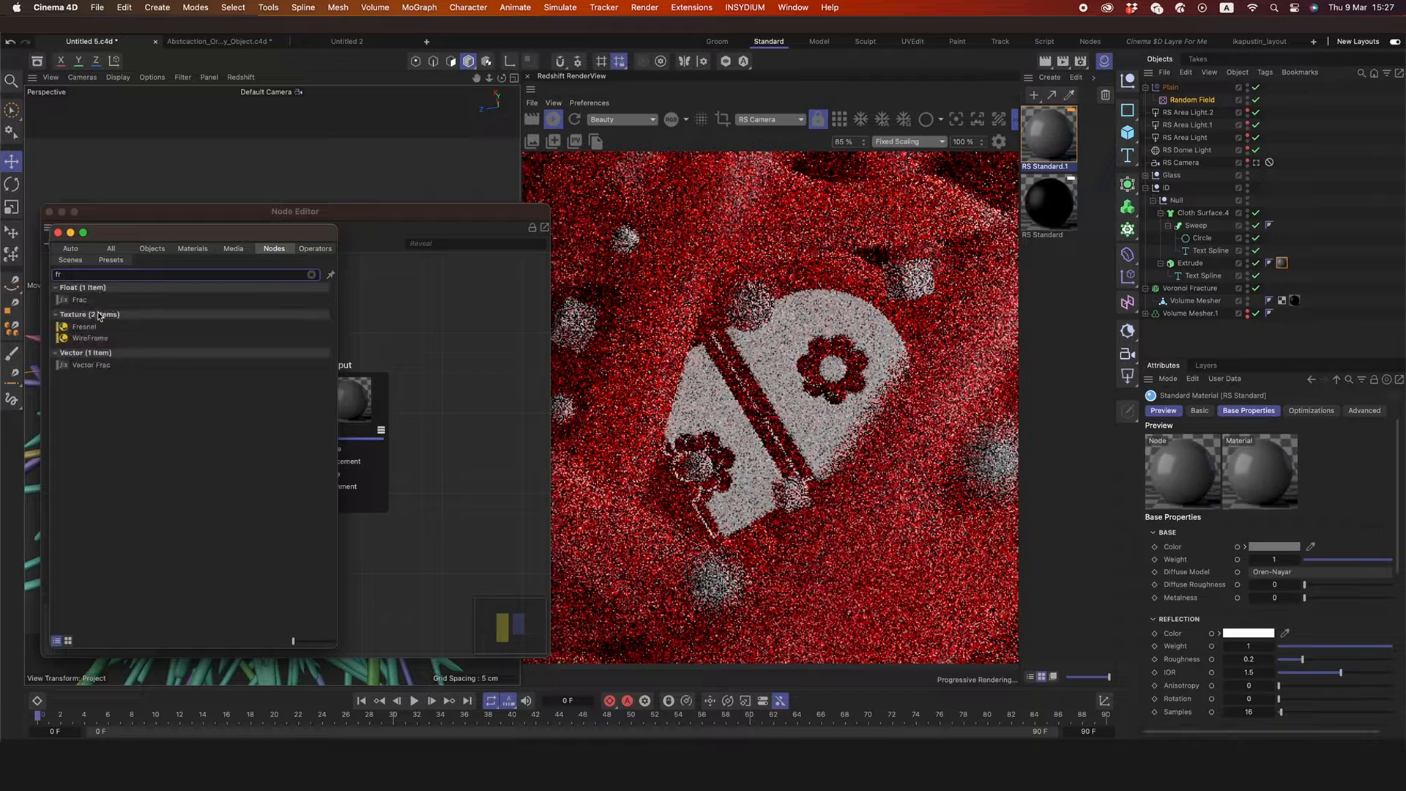
pyautogui.doubleClick(93, 326)
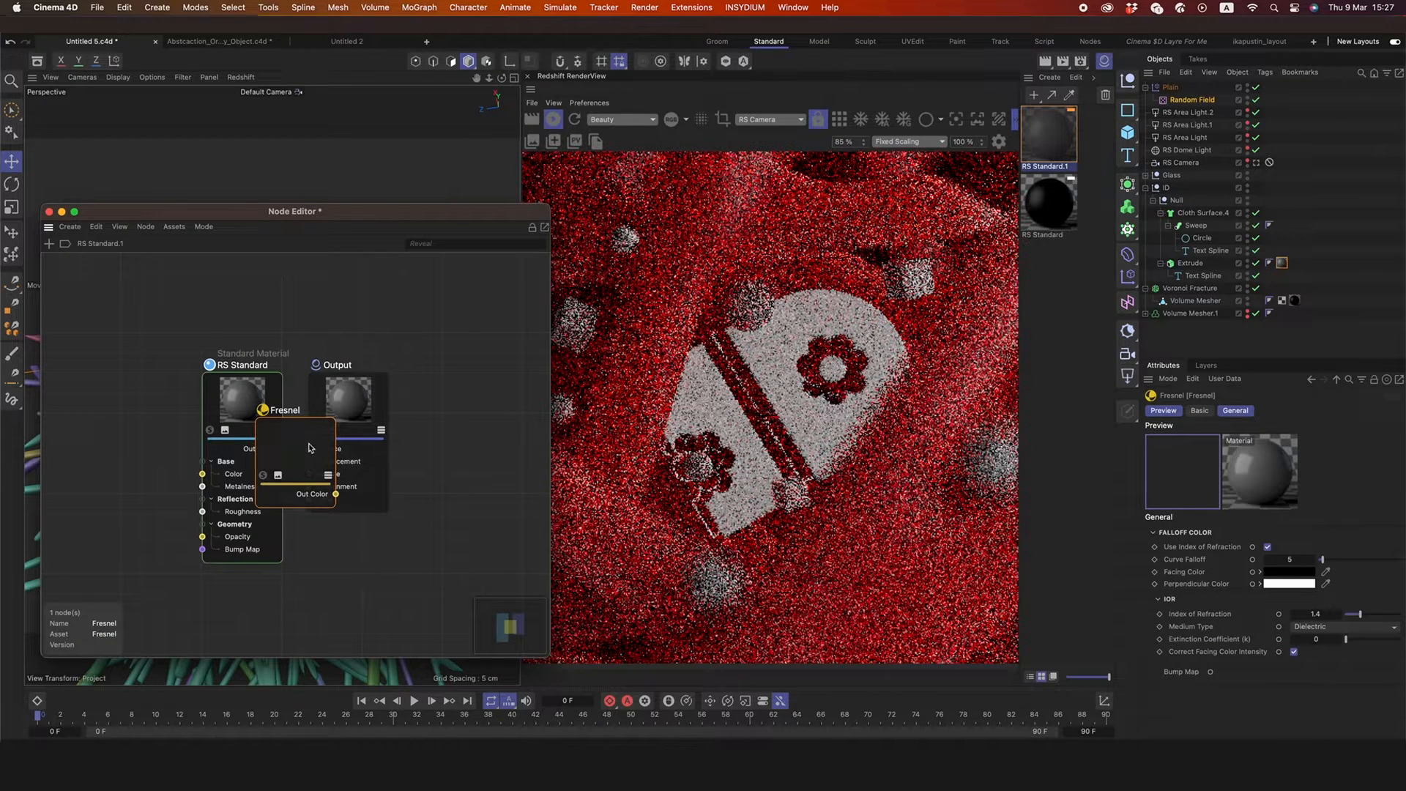
pyautogui.moveTo(311, 448); pyautogui.dragTo(122, 396)
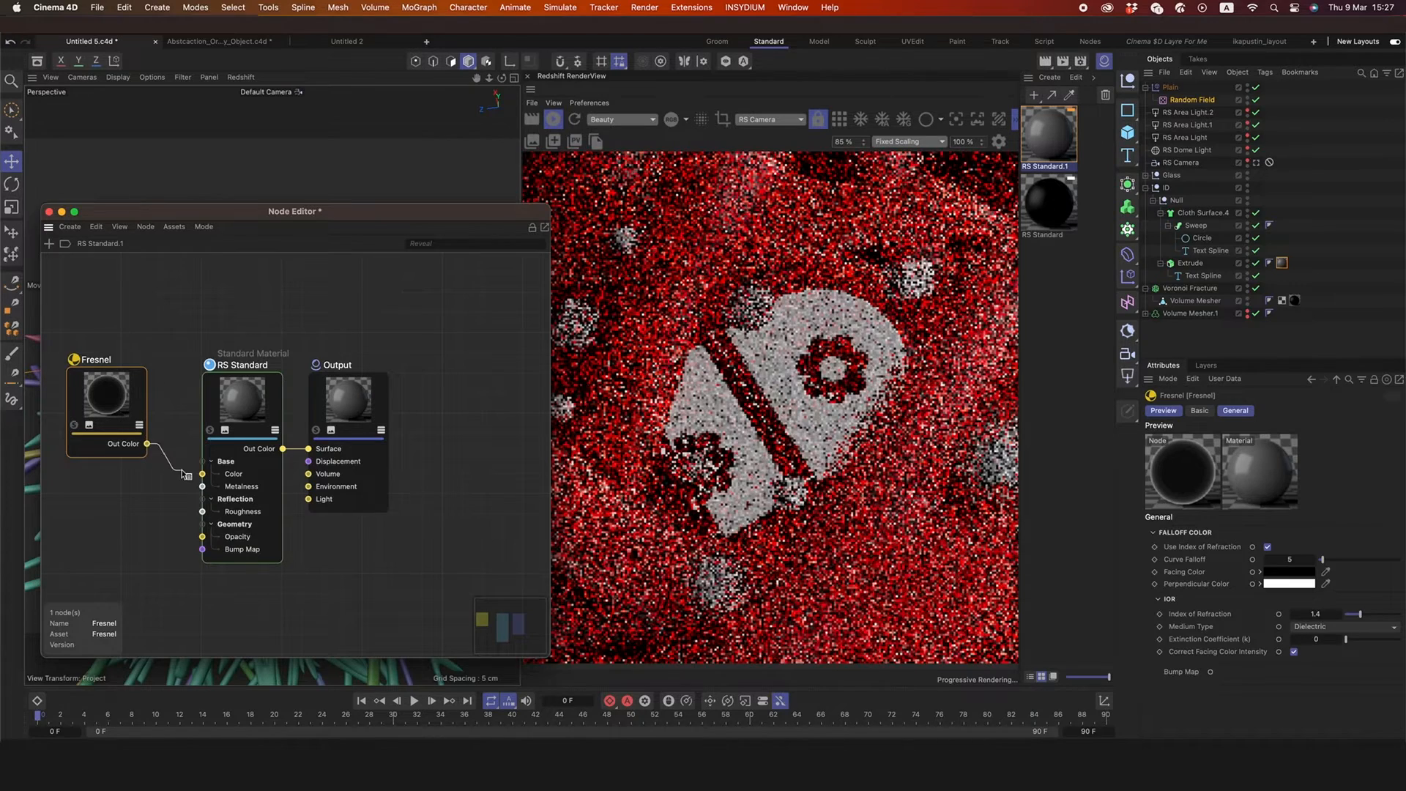
pyautogui.click(74, 425)
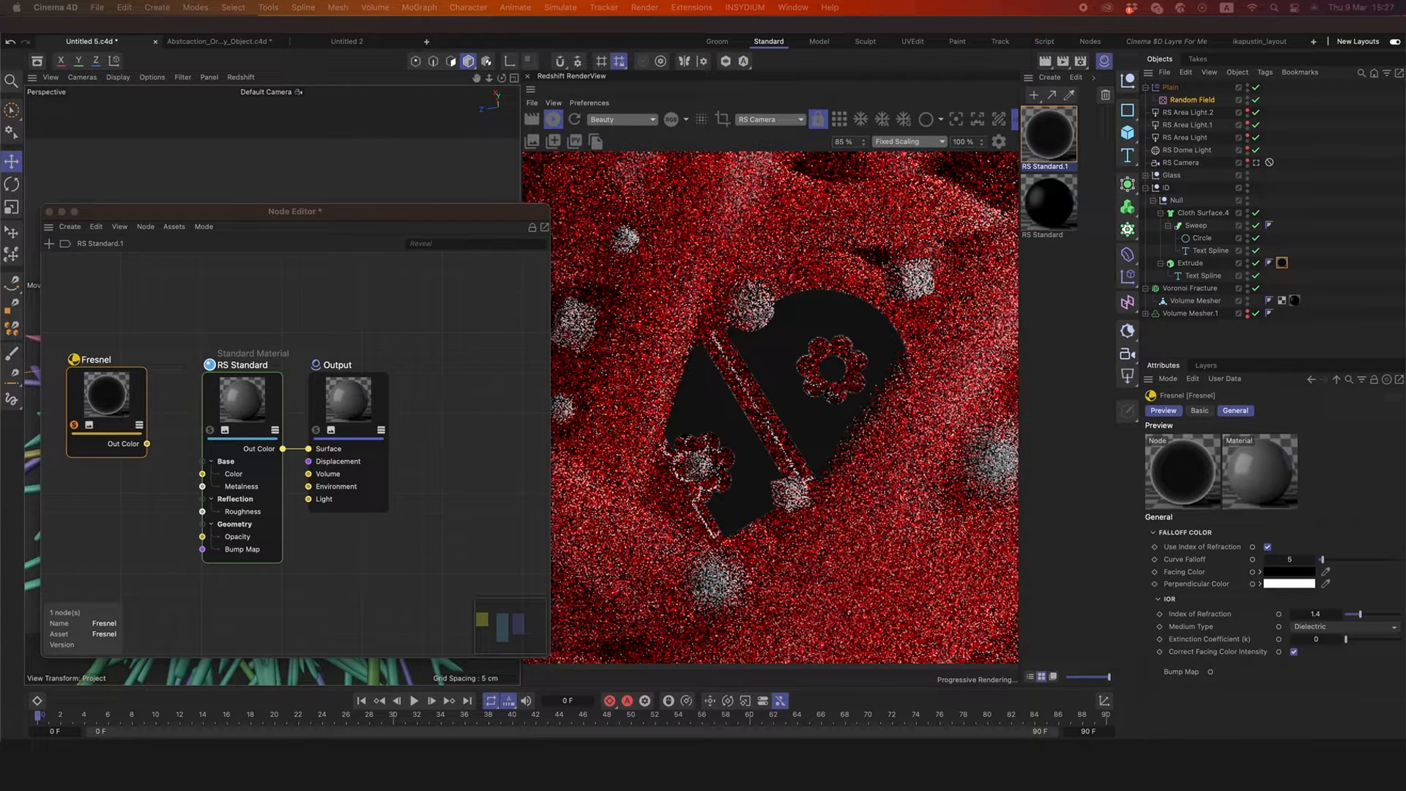
# - Set the Fresnel node's index of refraction to 0.65 and its extinction coefficient to -0.224
pyautogui.doubleClick(1324, 616)
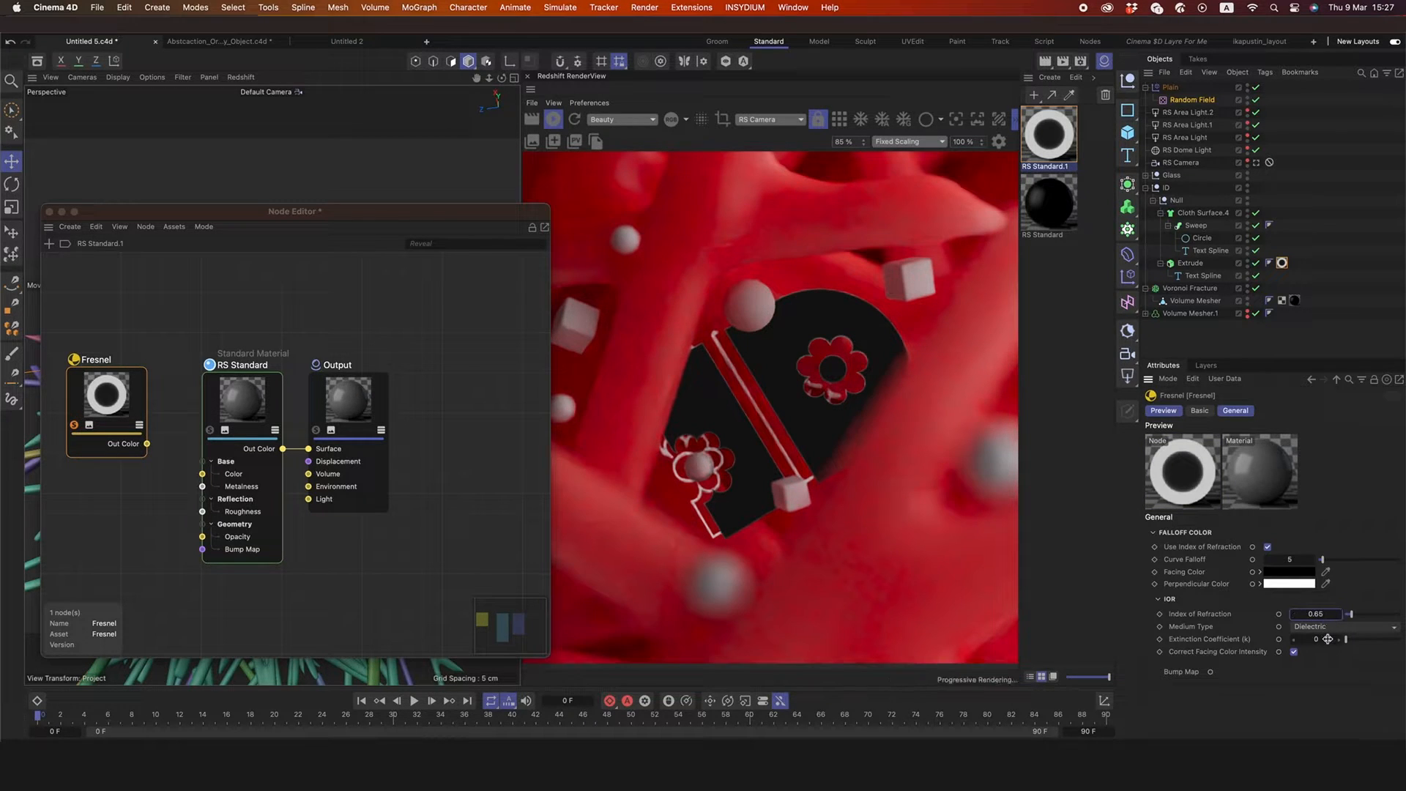
pyautogui.click(1321, 638)
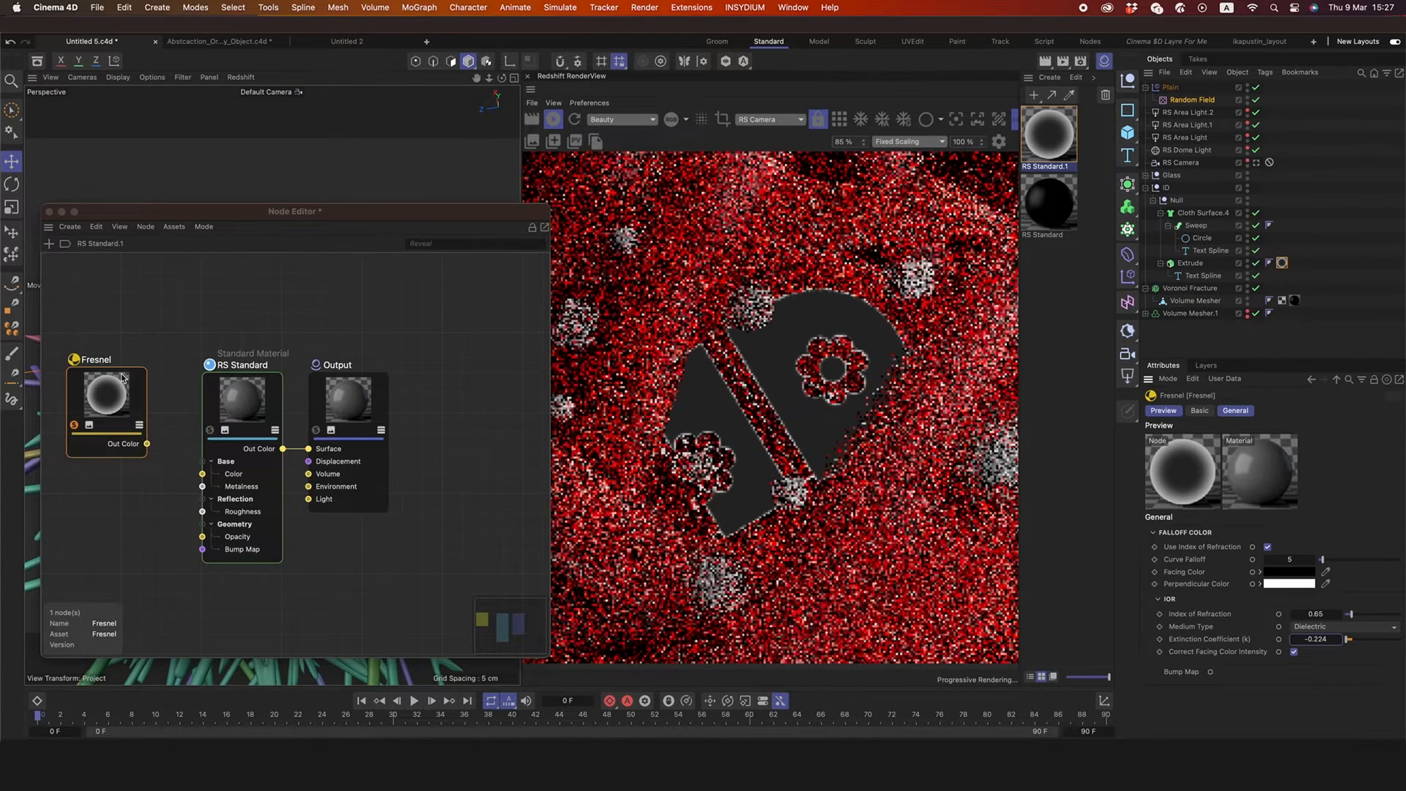
# - Add a Ramp node between Fresnel and RS Standard, feed the Fresnel output into its Alt Input, and solo its preview
pyautogui.hotkey('shift', 'c')
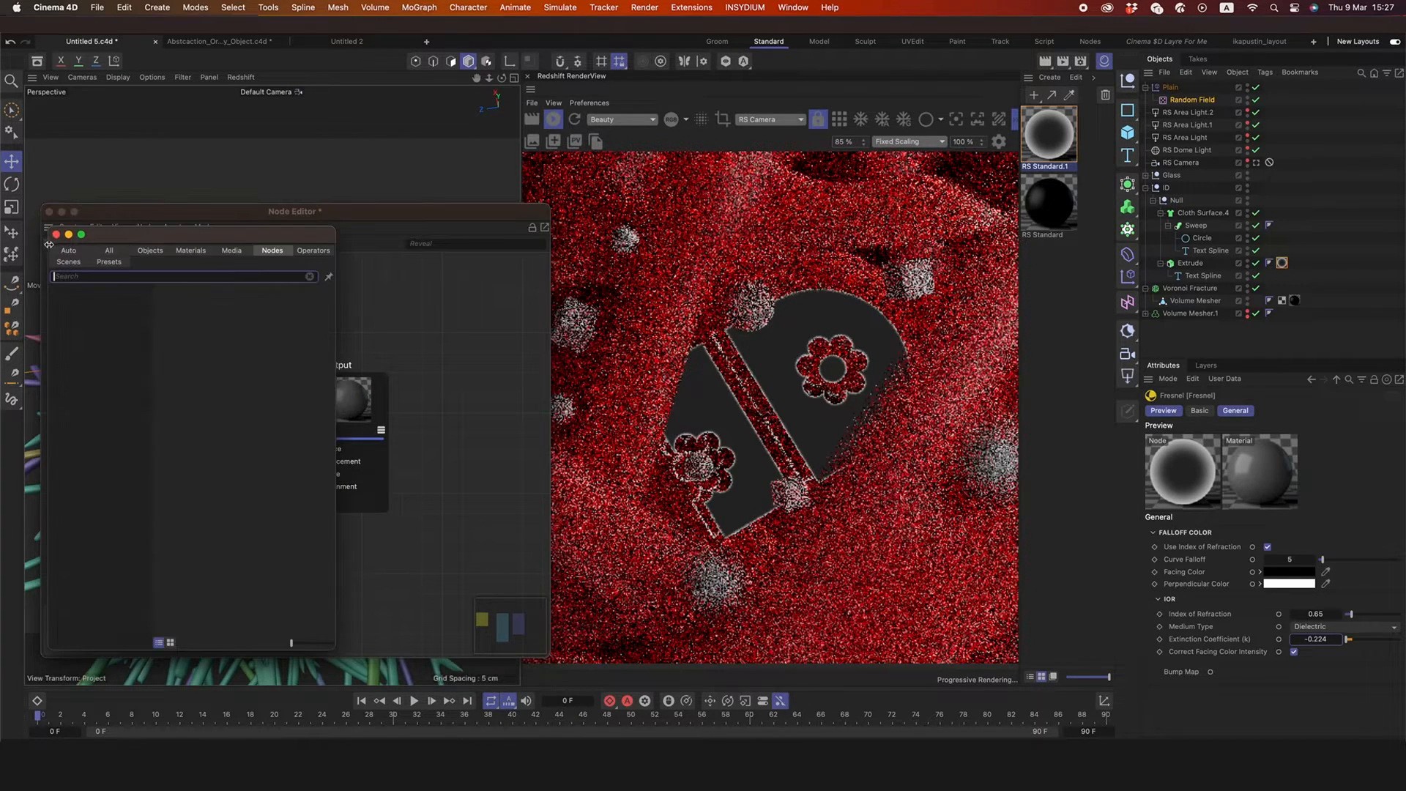
pyautogui.write('ramp')
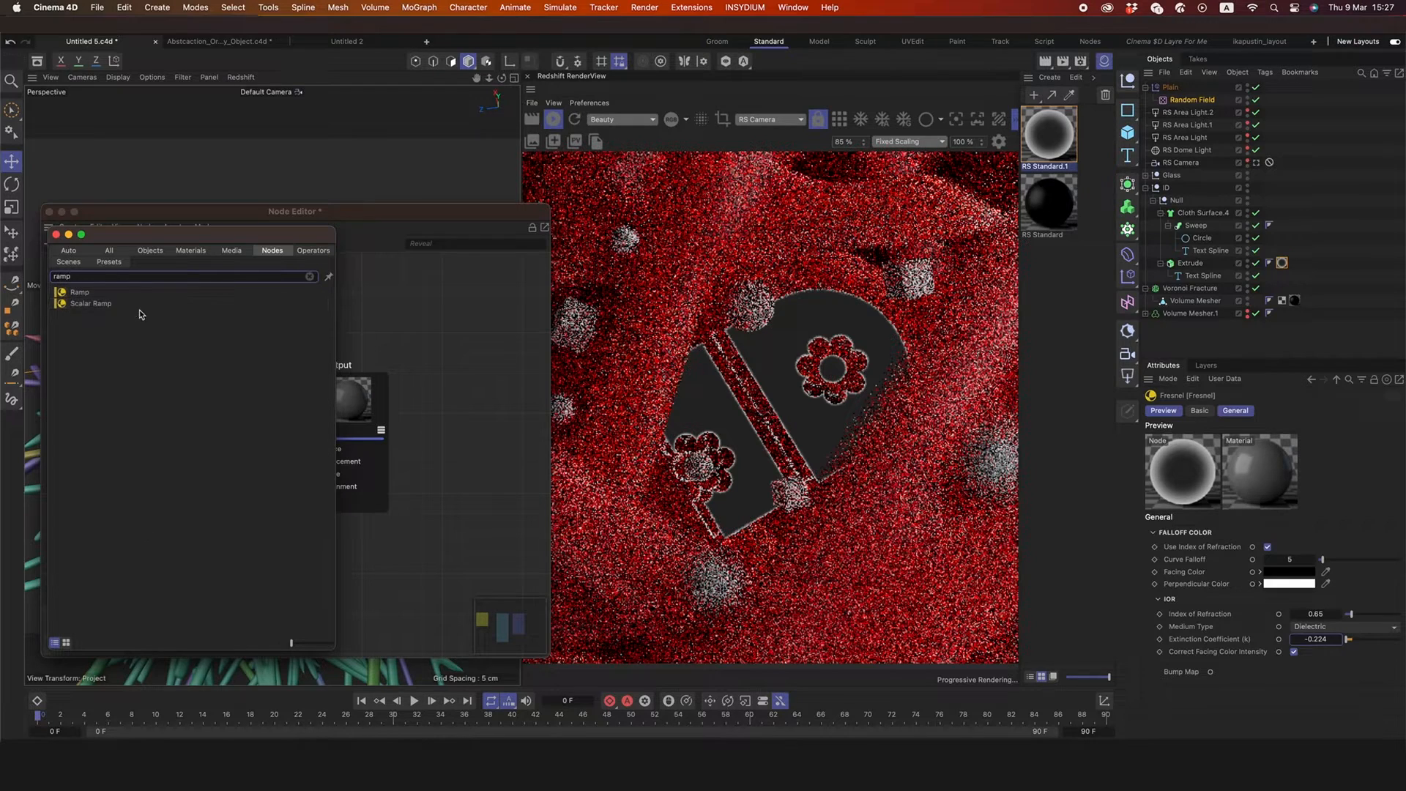
pyautogui.doubleClick(95, 293)
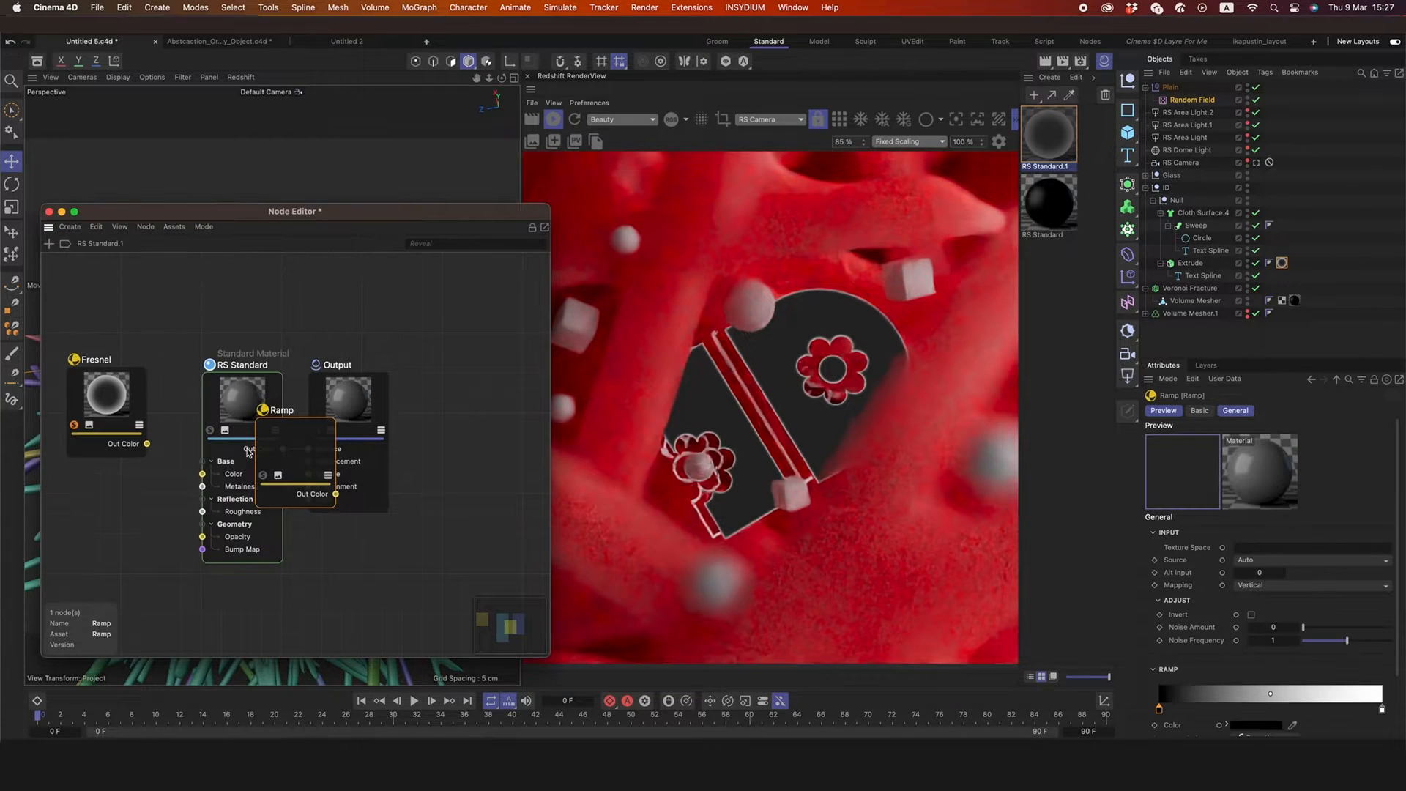
pyautogui.moveTo(273, 451); pyautogui.dragTo(159, 332)
pyautogui.moveTo(430, 465); pyautogui.dragTo(350, 380)
pyautogui.moveTo(182, 330); pyautogui.dragTo(204, 363)
pyautogui.moveTo(146, 444); pyautogui.dragTo(189, 395)
pyautogui.moveTo(241, 399)
pyautogui.click(341, 424)
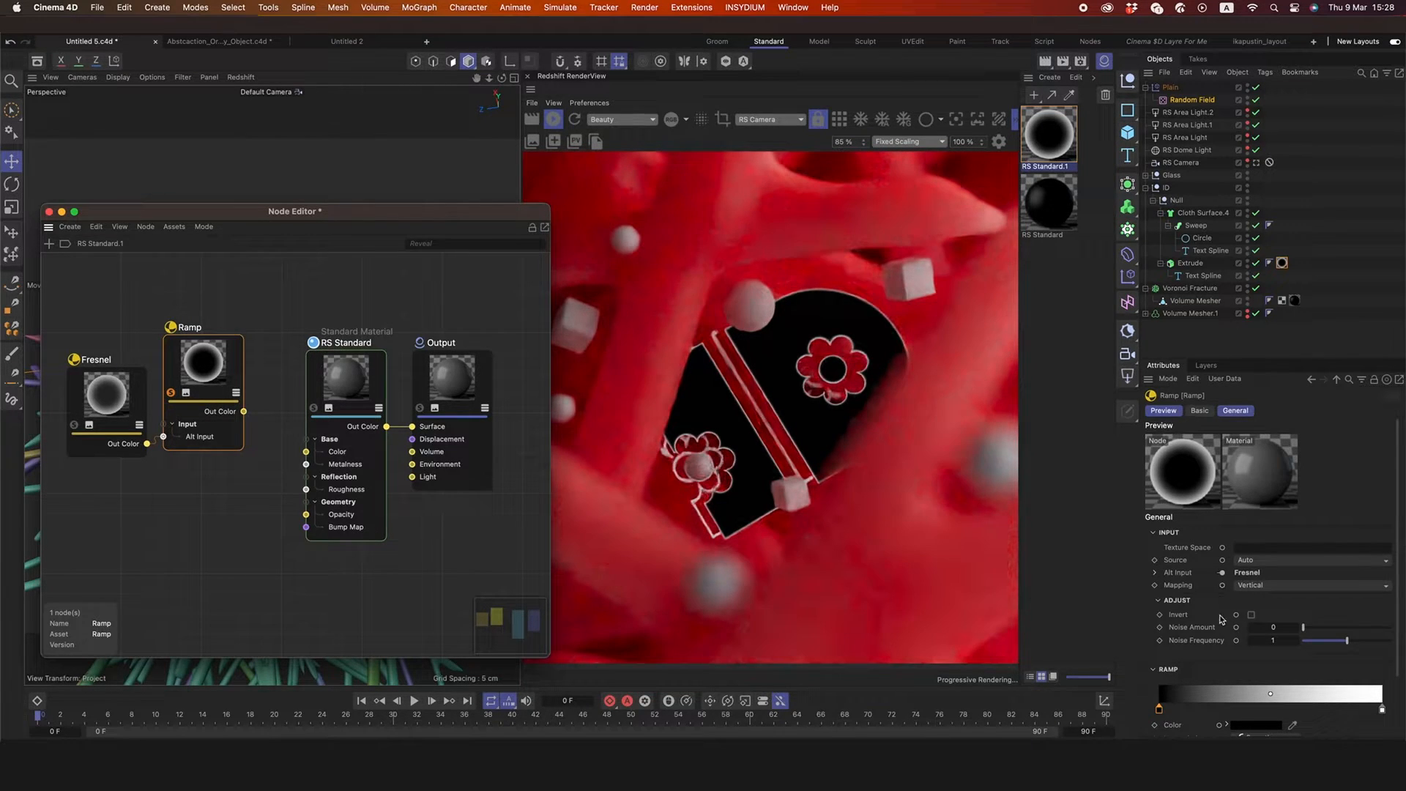
# - Recolor the Ramp's black knot to a neutral grey with a value of 55%
pyautogui.scroll(-3, 1219, 613)
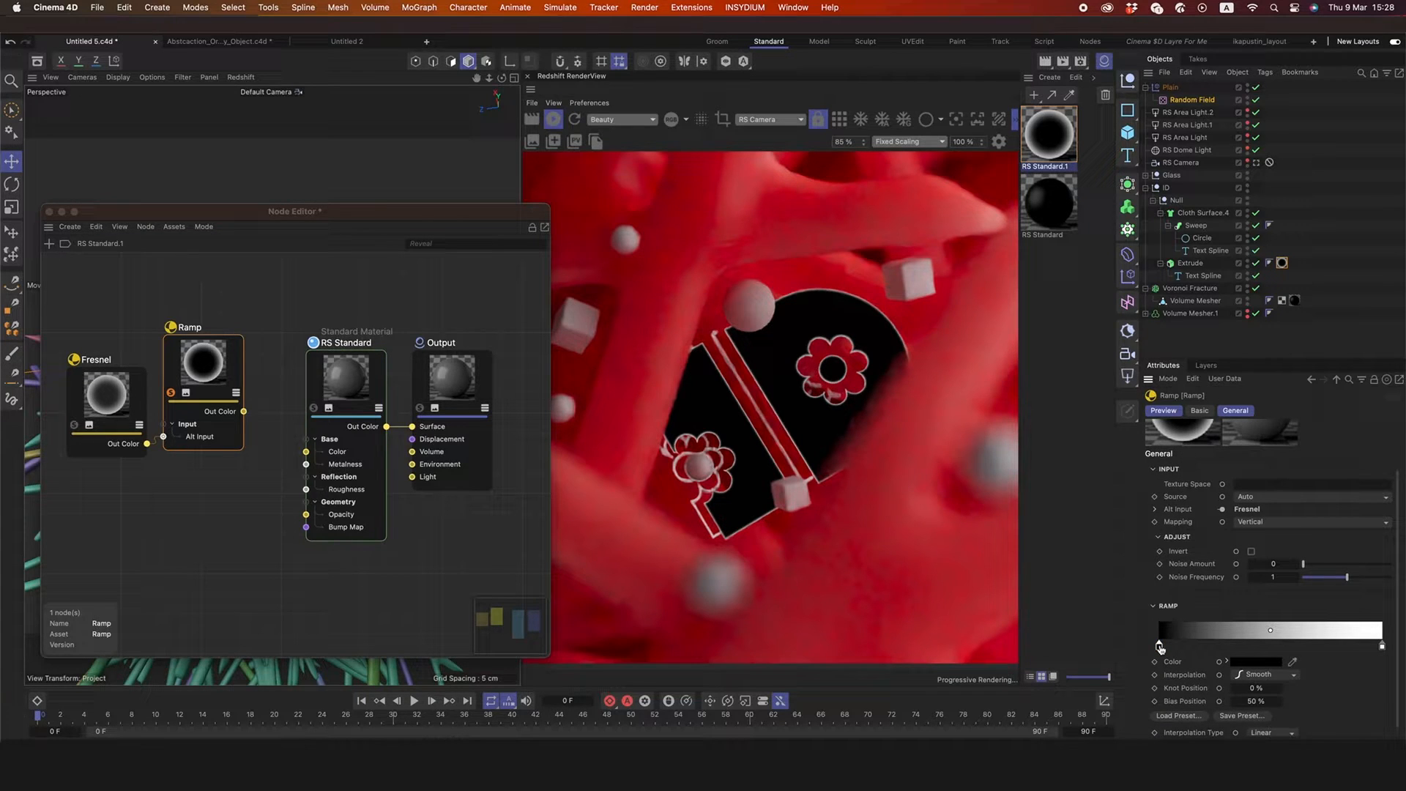
pyautogui.click(1159, 646)
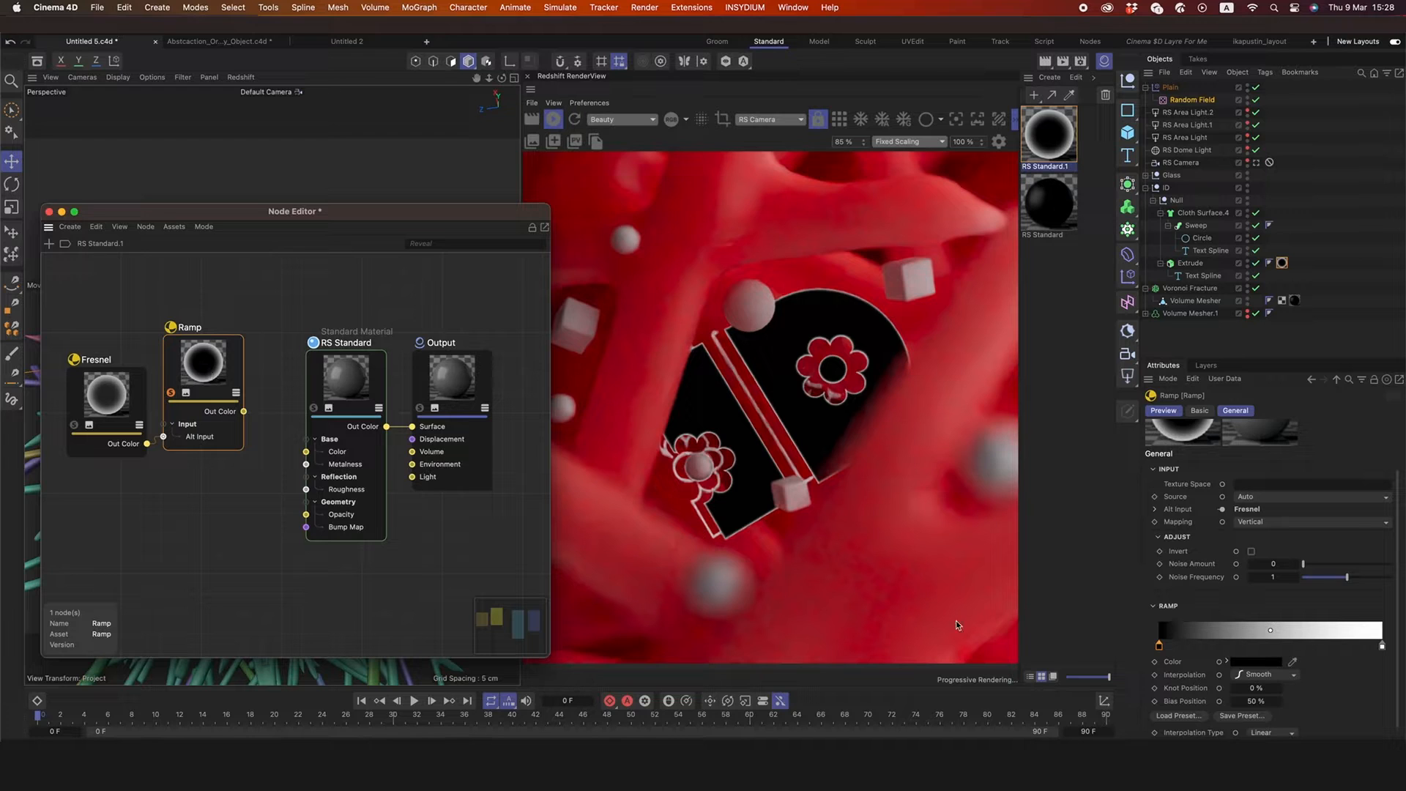
pyautogui.click(1159, 647)
pyautogui.doubleClick(1158, 647)
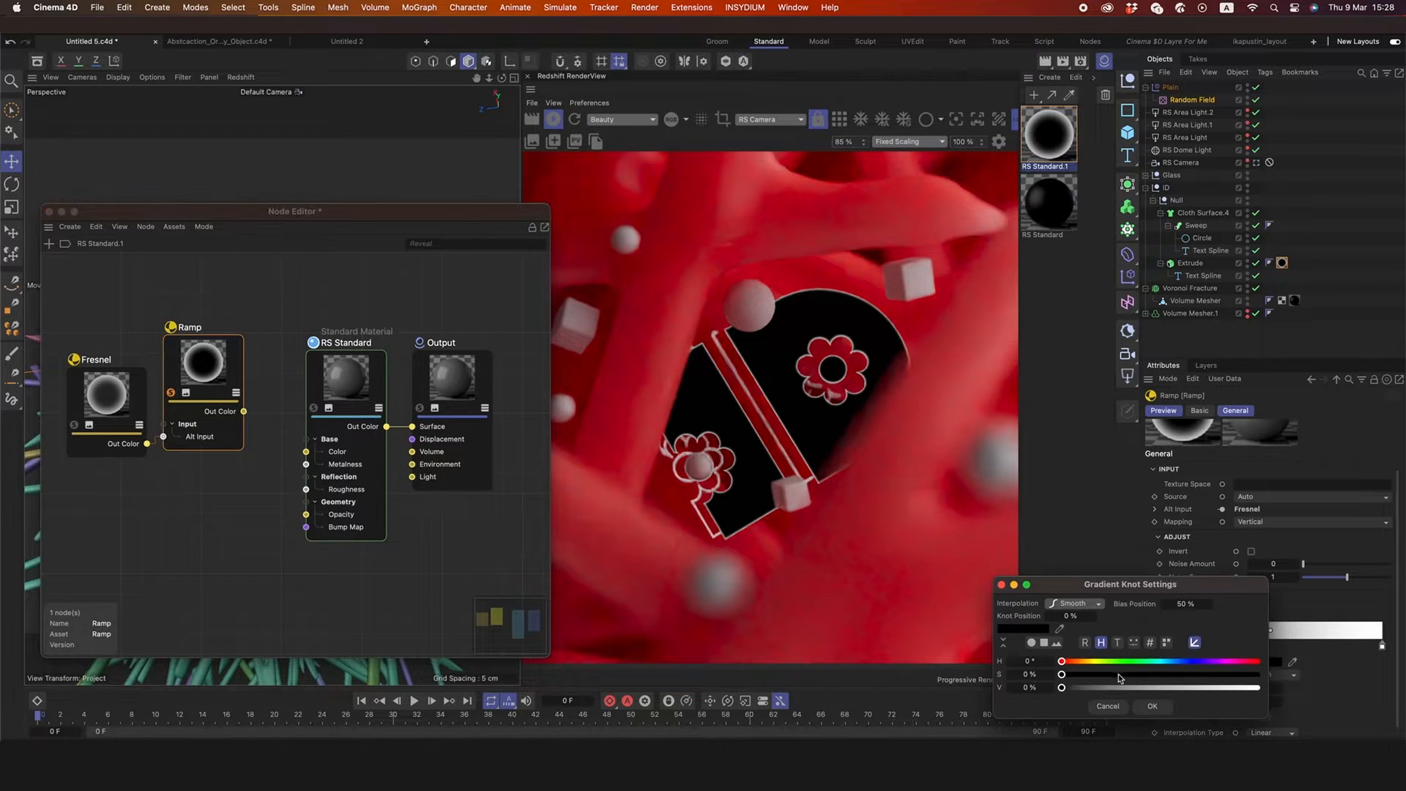
pyautogui.moveTo(1127, 687); pyautogui.dragTo(1169, 687)
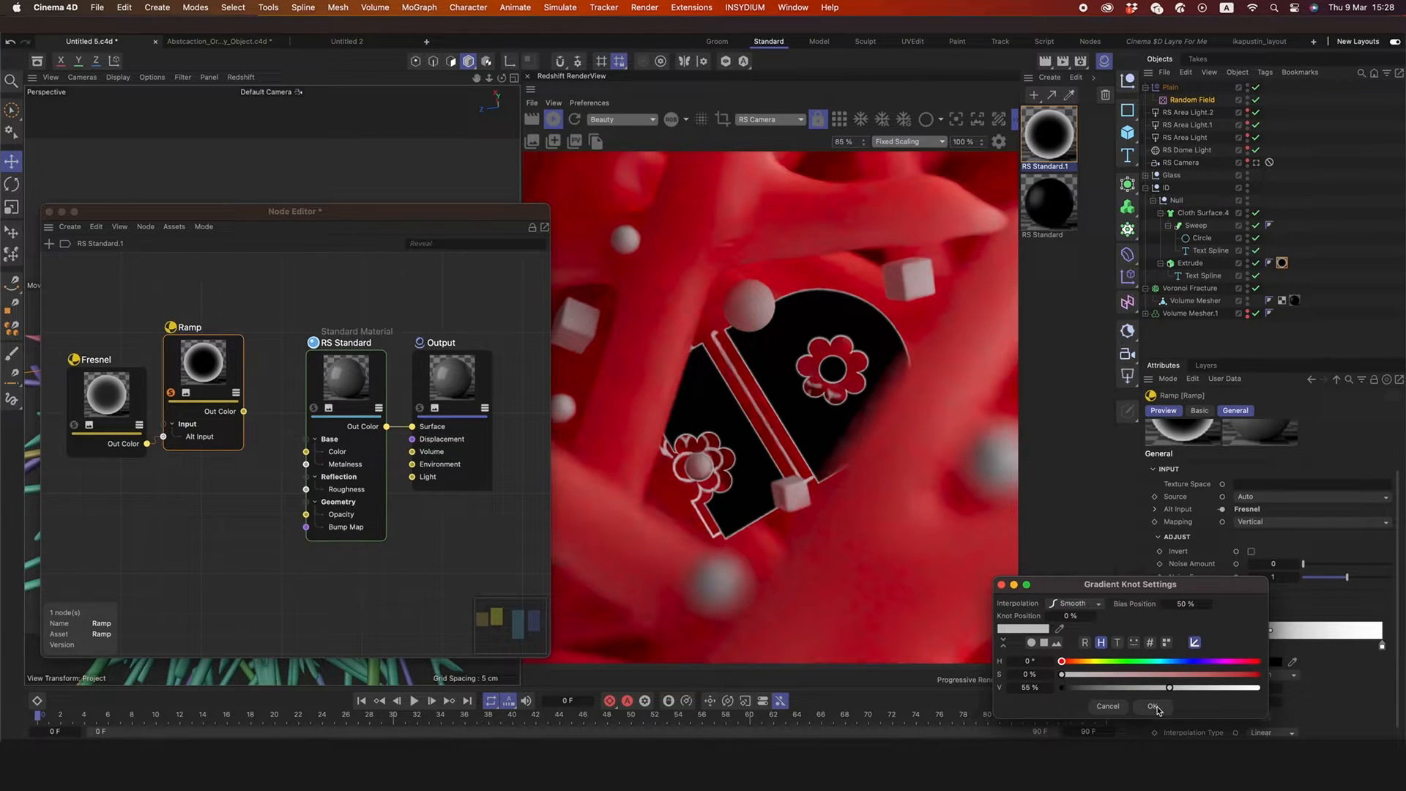
pyautogui.click(1152, 706)
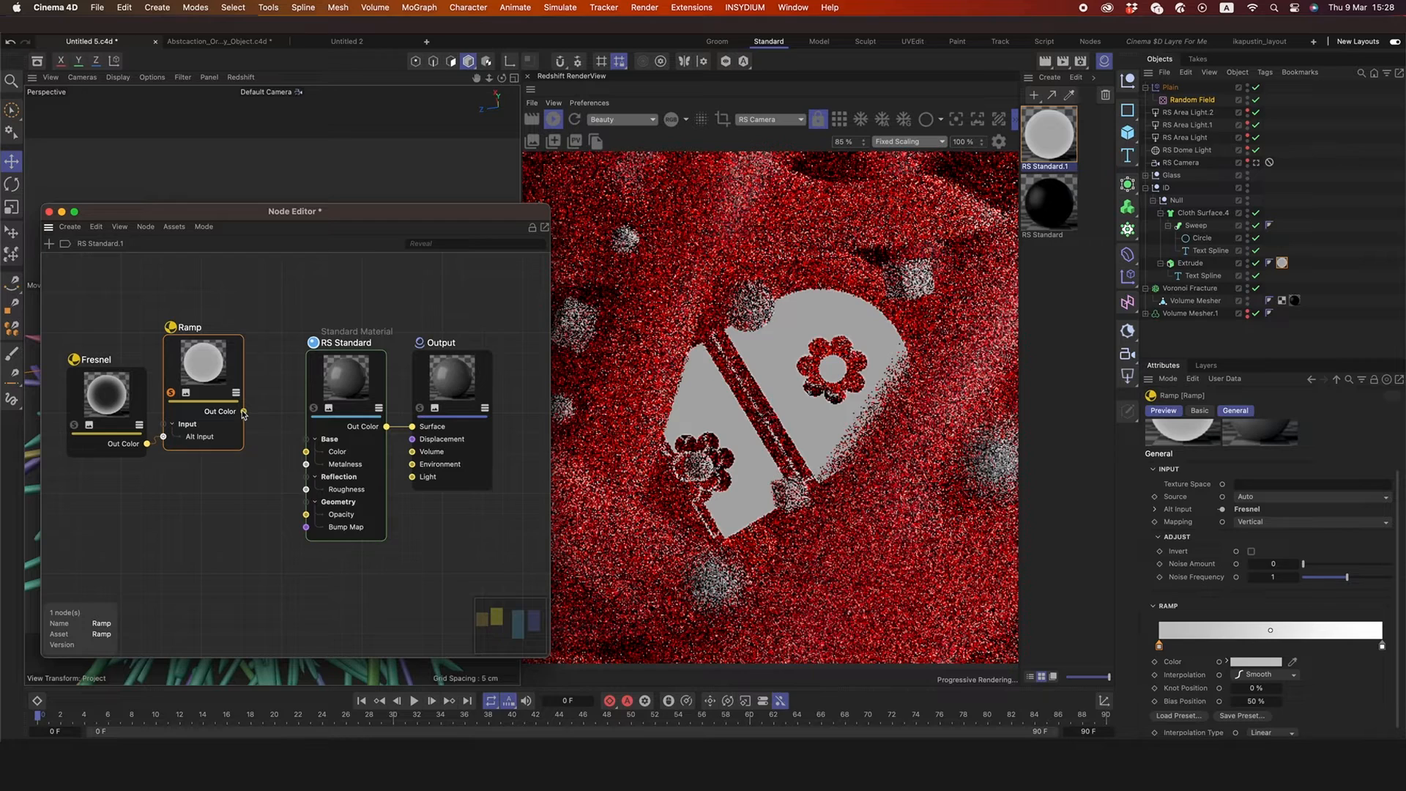
pyautogui.moveTo(244, 412); pyautogui.dragTo(306, 451)
pyautogui.click(291, 449)
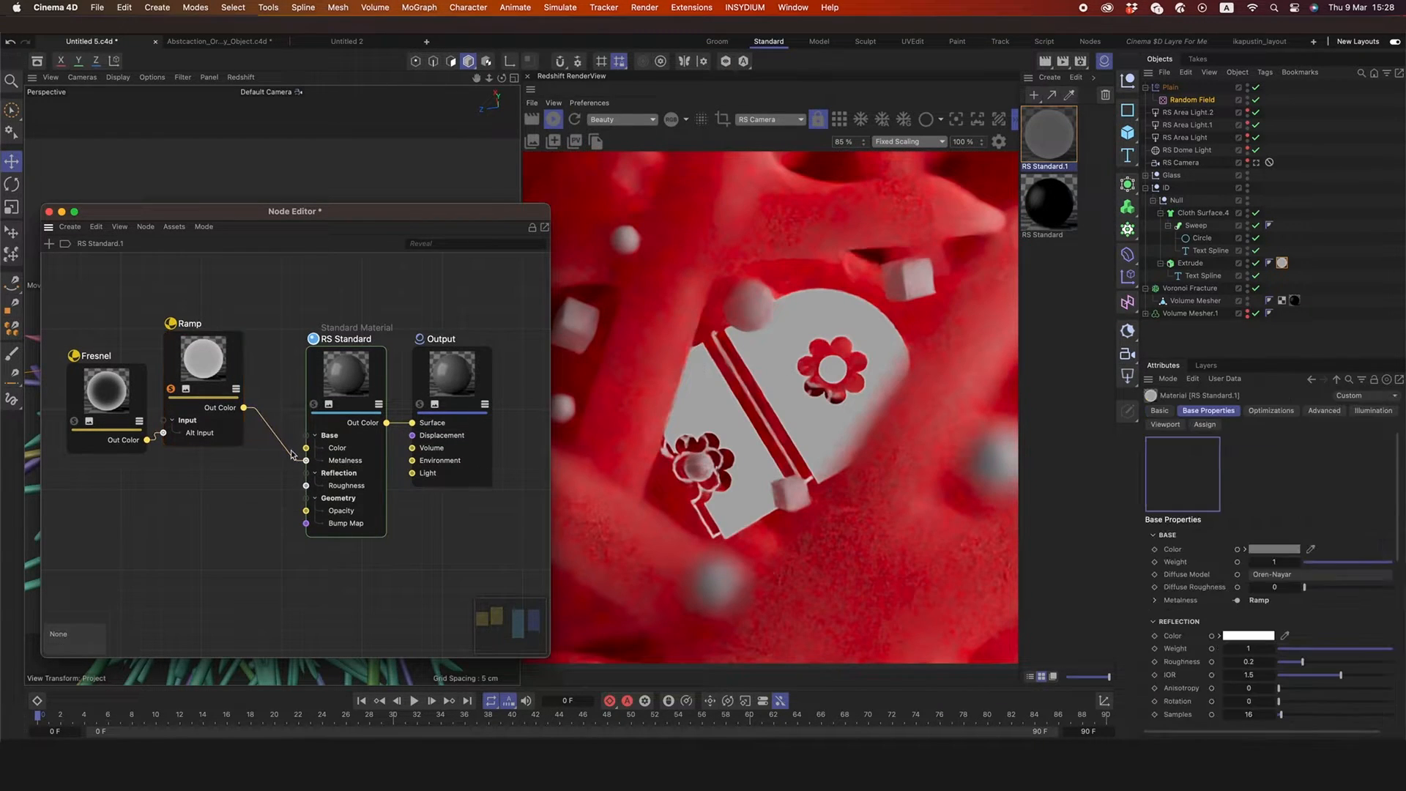
pyautogui.press('Delete')
# - Connect the Ramp's output to both the base color and the subsurface color of the RS Standard node
pyautogui.moveTo(242, 413); pyautogui.dragTo(306, 447)
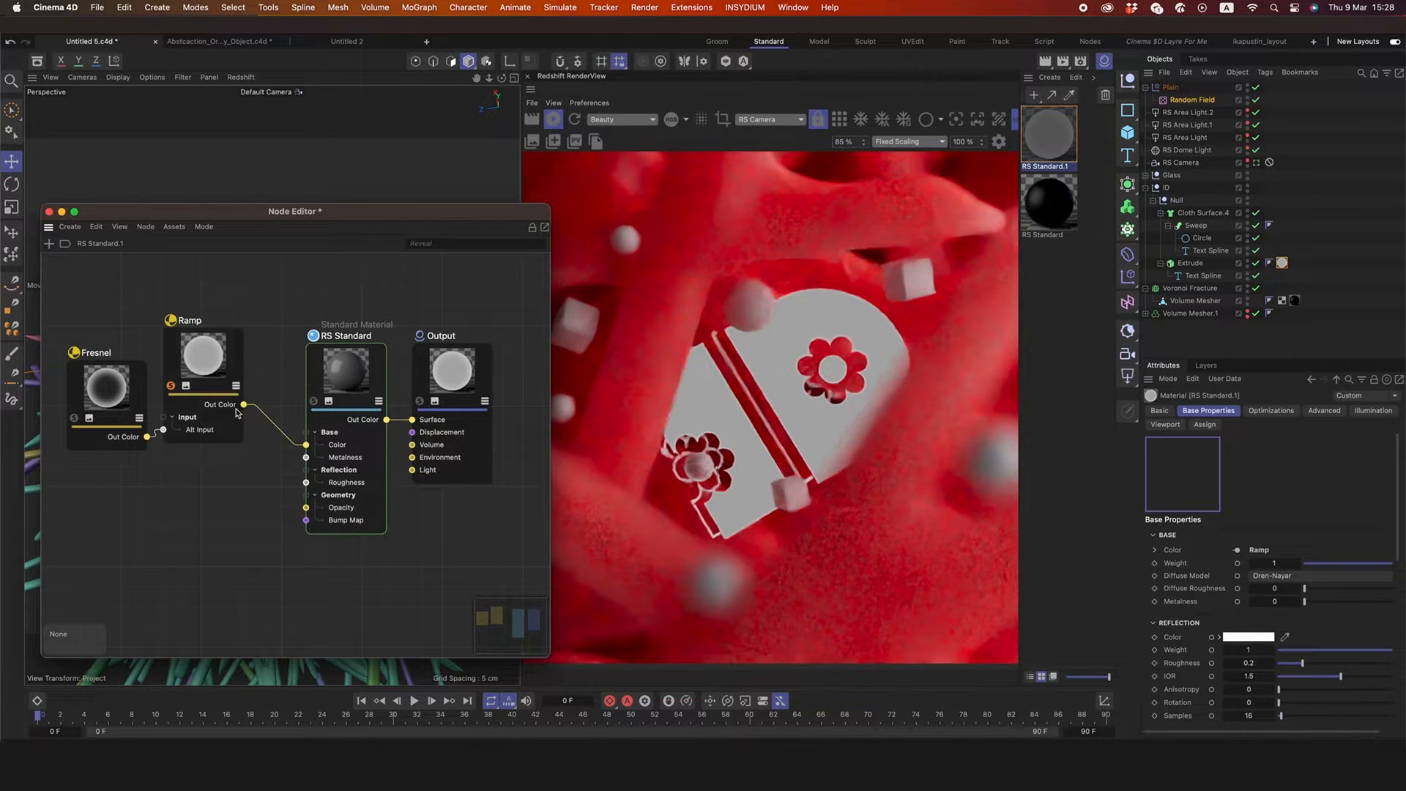
pyautogui.click(328, 401)
pyautogui.moveTo(440, 444)
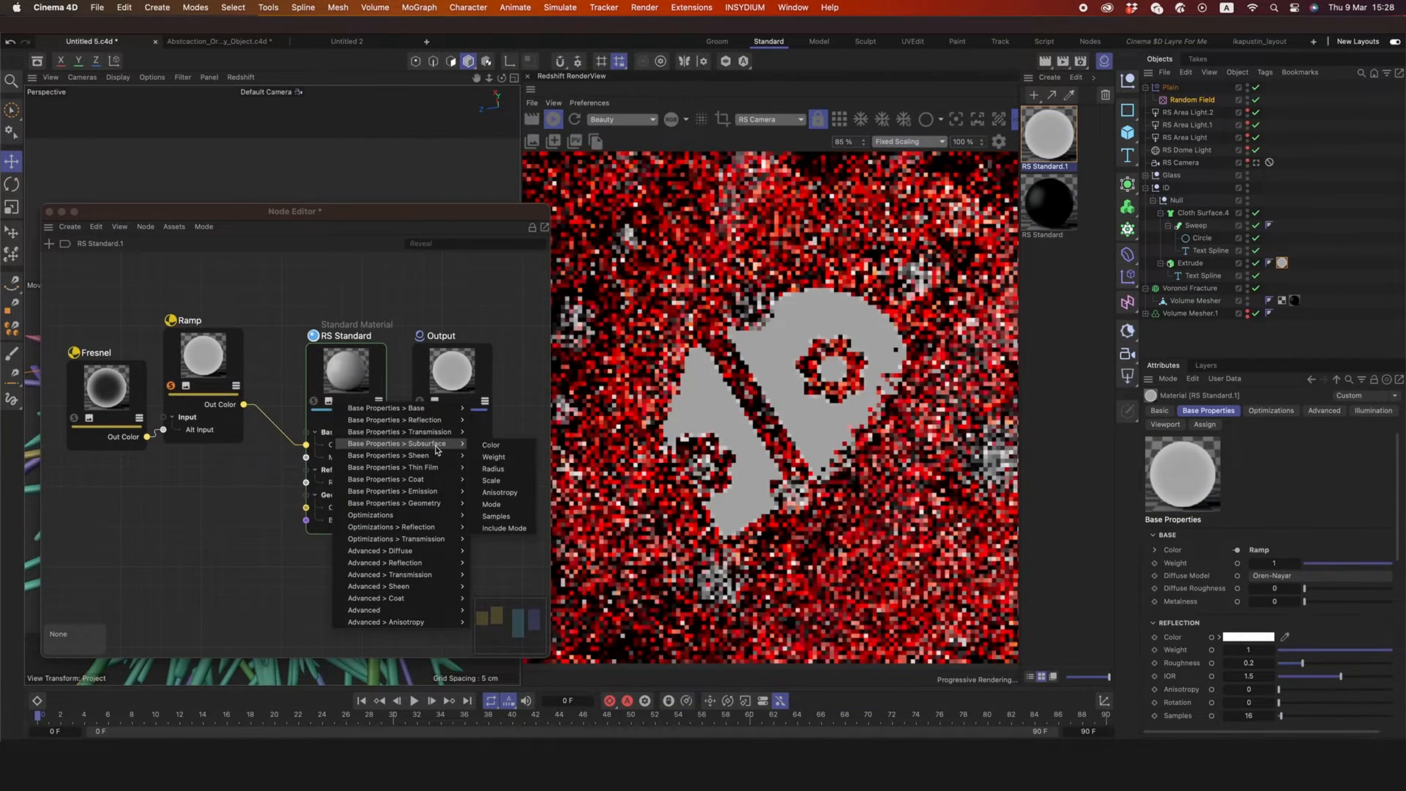
pyautogui.click(490, 445)
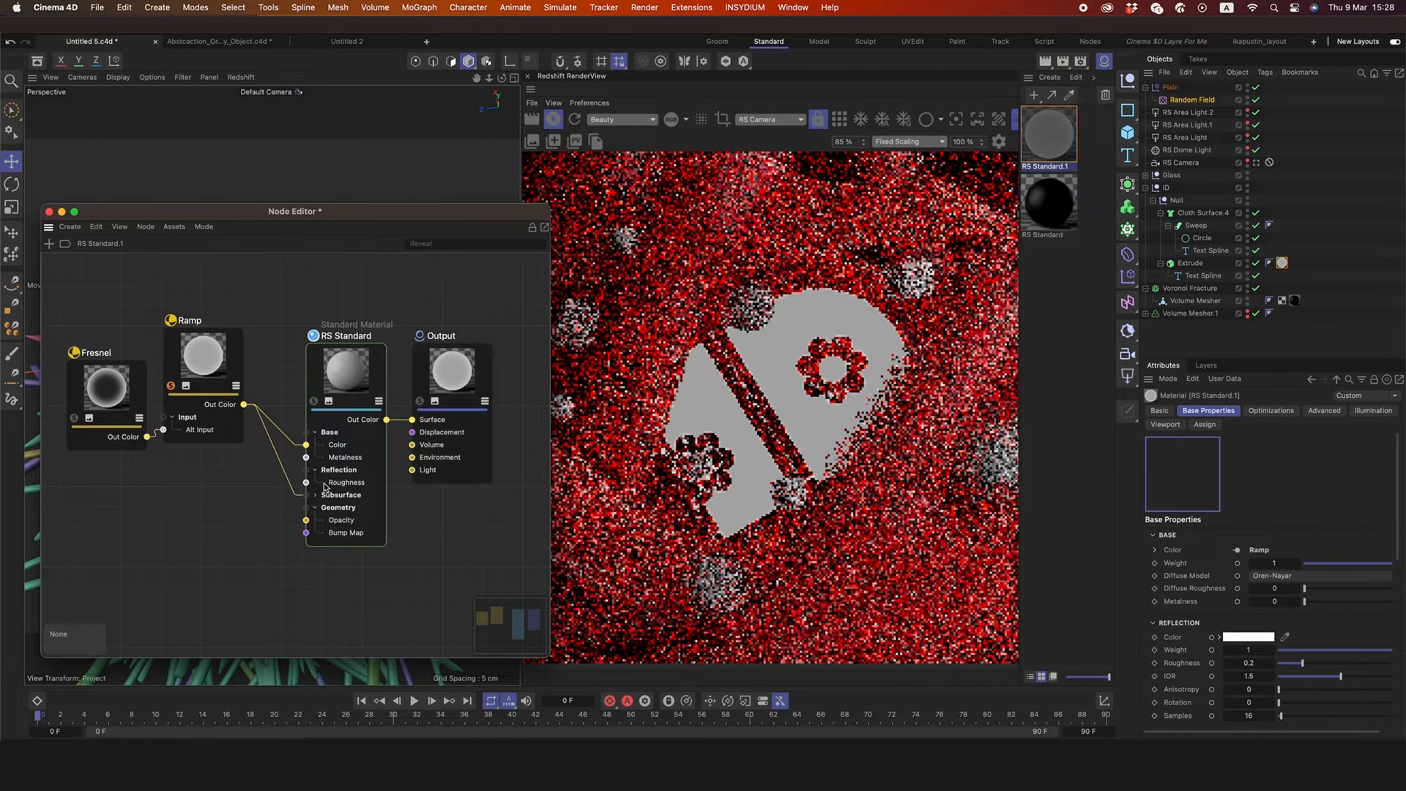
# - Set the reflection roughness of the RS Standard.1 material's RS Standard node to 0.45
pyautogui.click(352, 370)
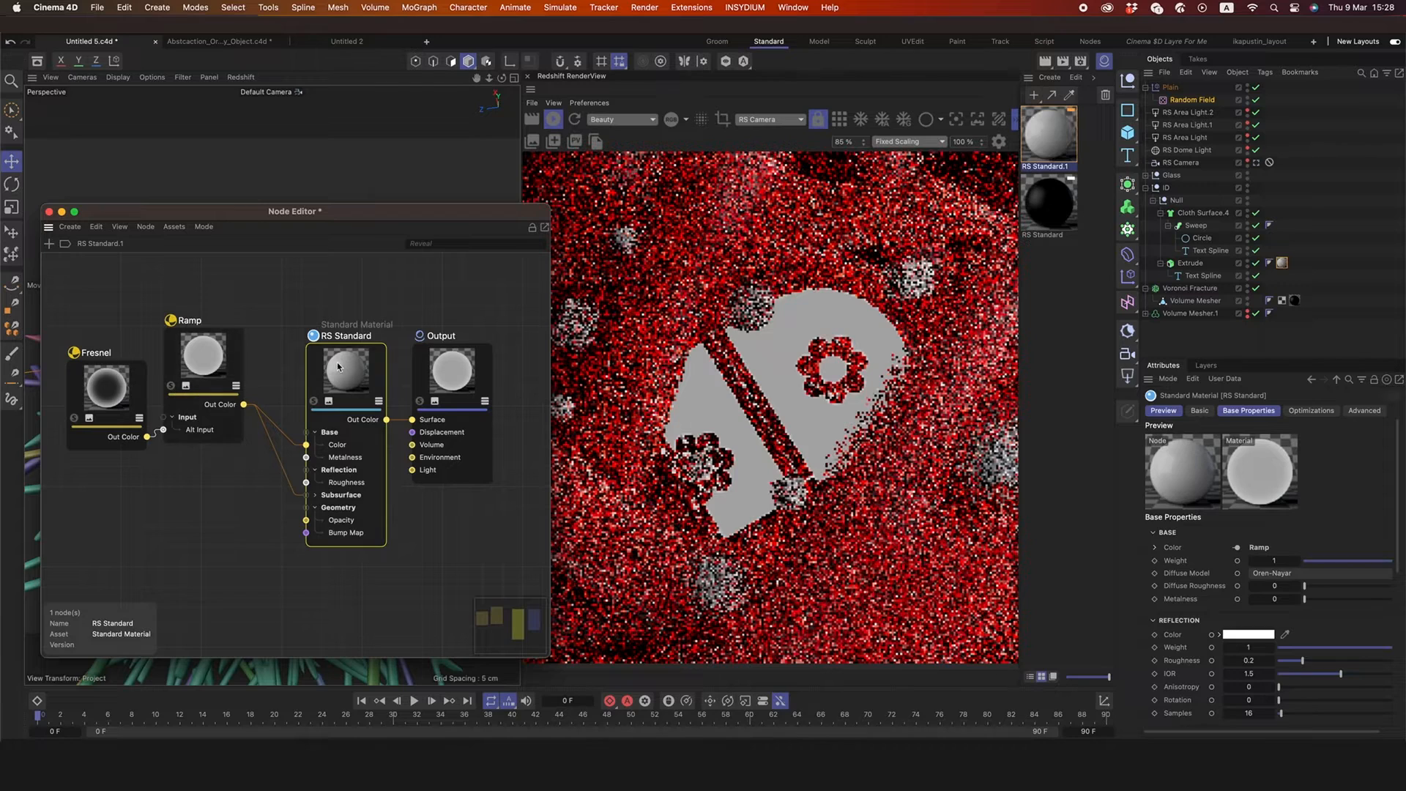
pyautogui.moveTo(1249, 657); pyautogui.dragTo(1238, 656)
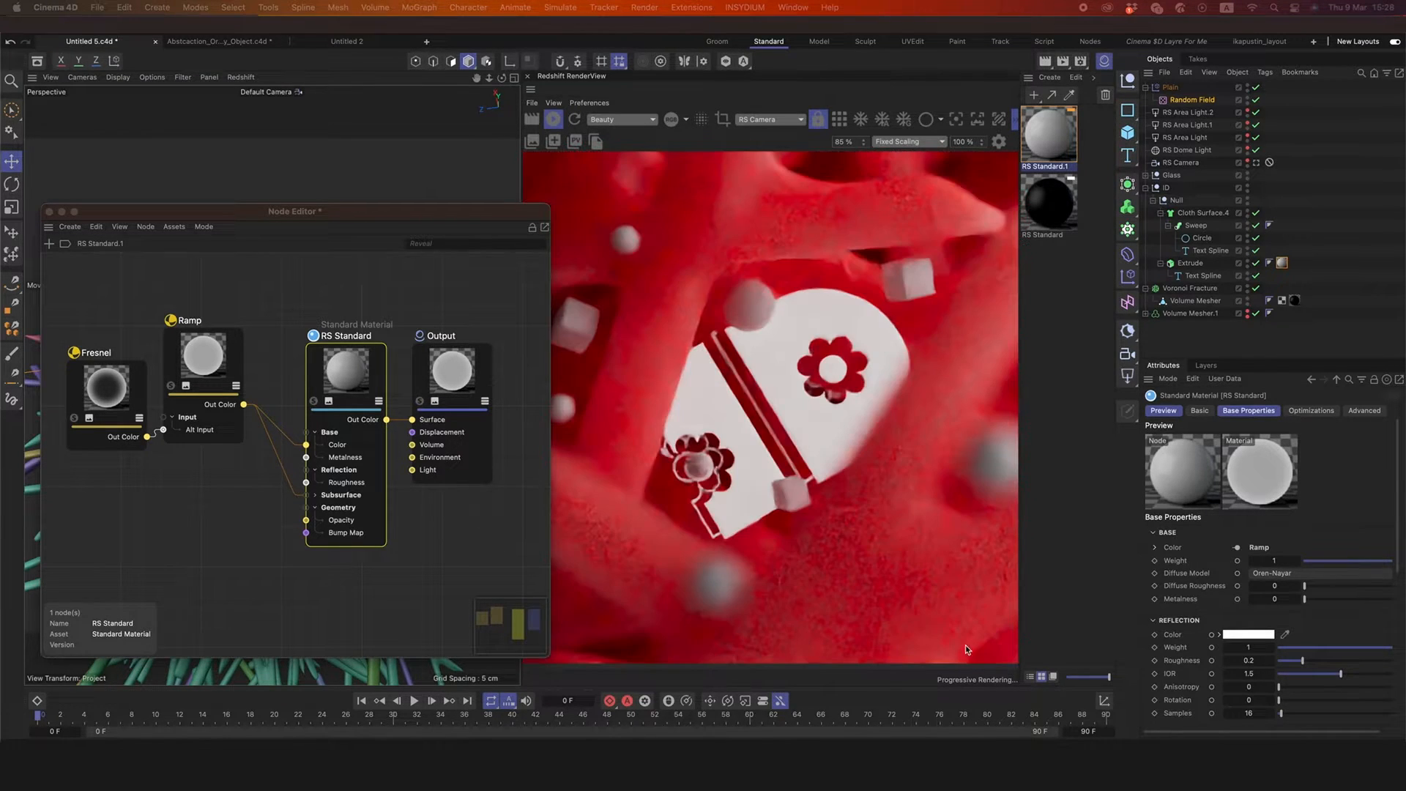
pyautogui.click(1253, 660)
pyautogui.press('Return')
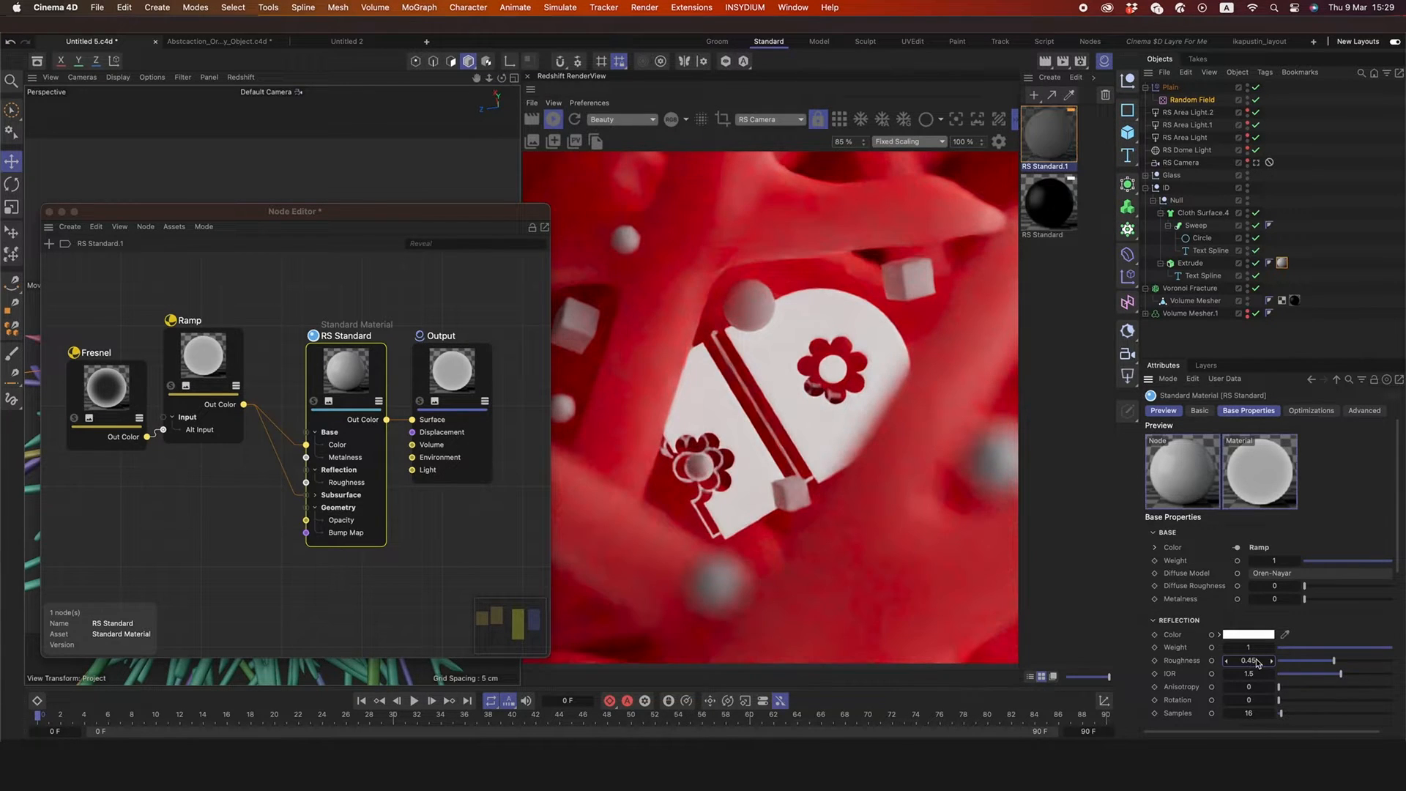
# - Set the RS Standard node's subsurface weight to 1 and its subsurface scale to 0.3
pyautogui.scroll(-5, 1179, 677)
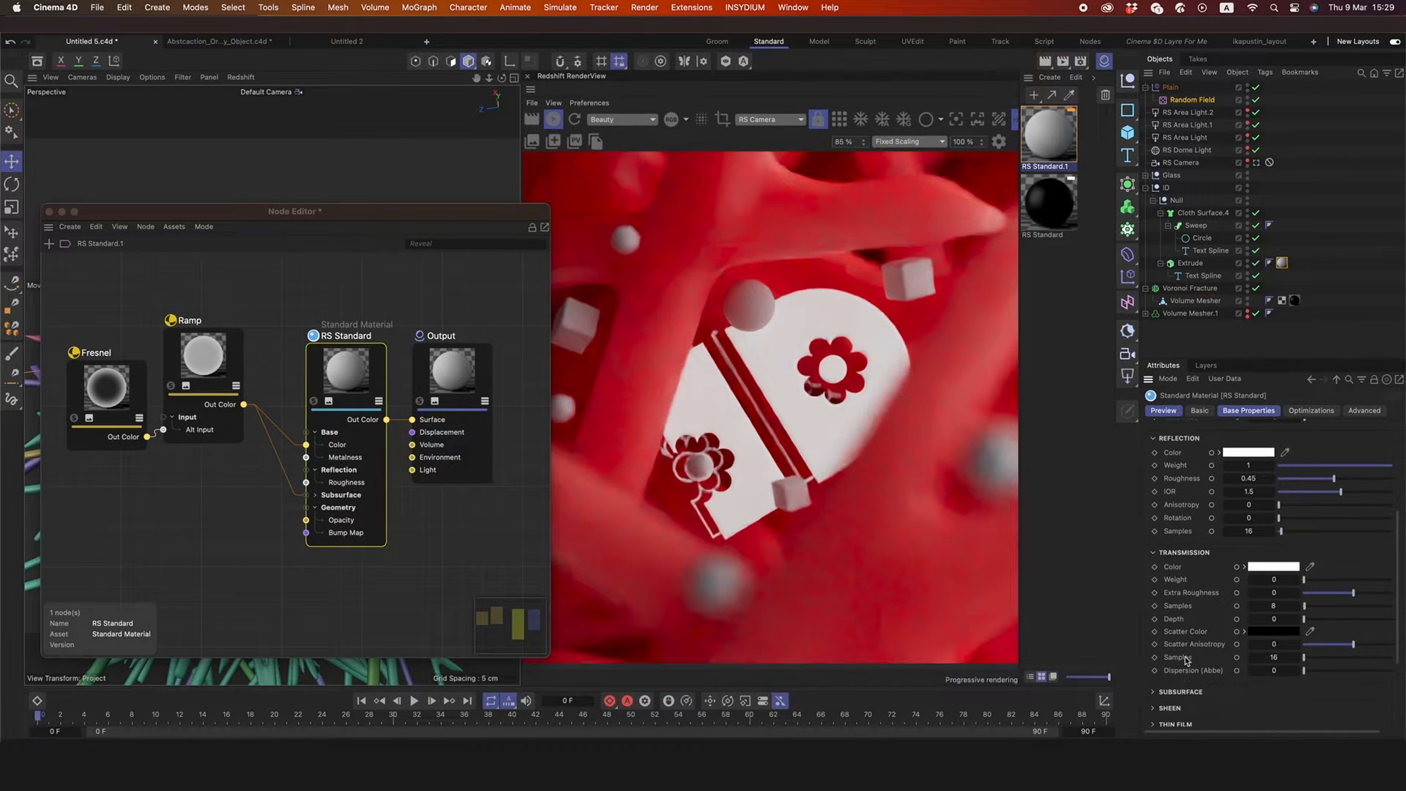
pyautogui.click(1156, 559)
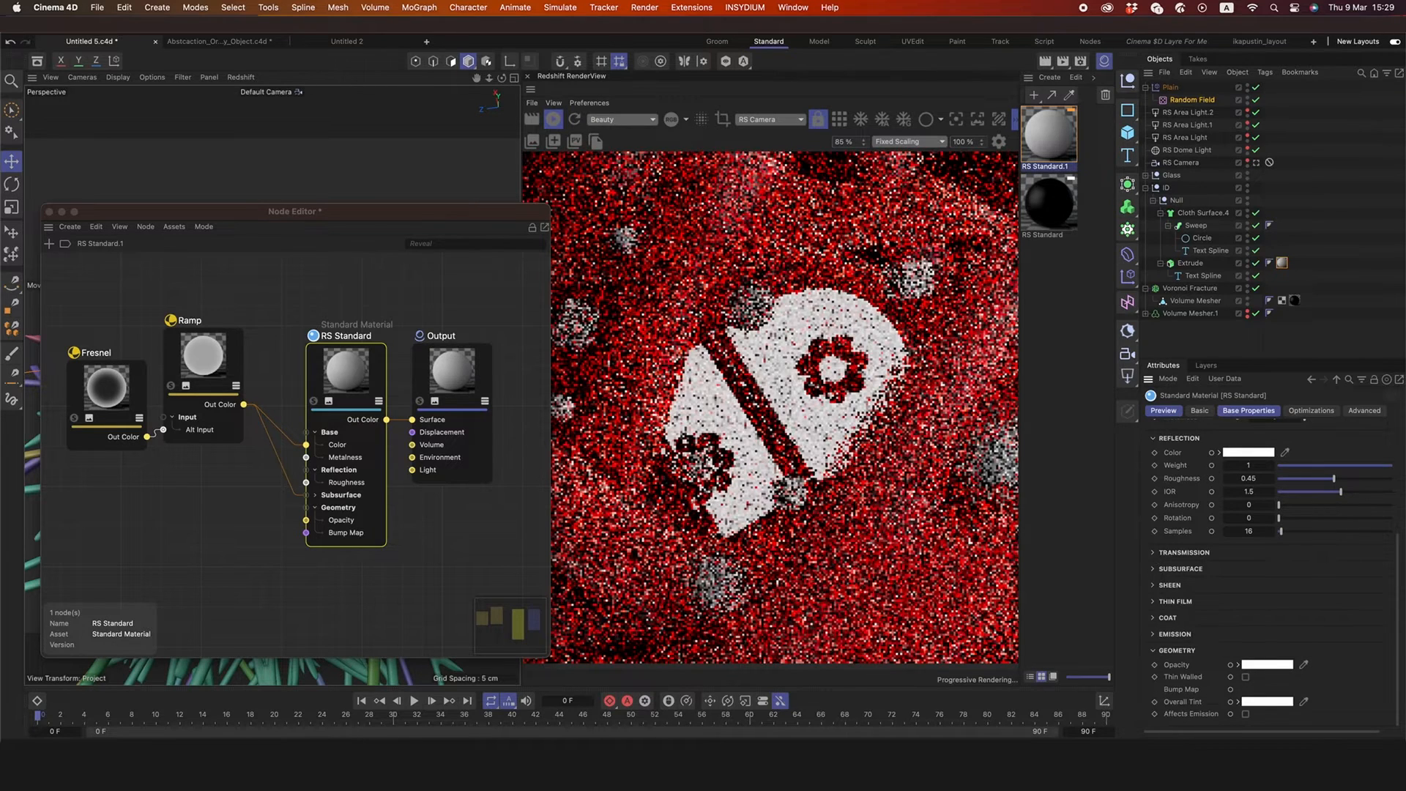
pyautogui.click(1153, 569)
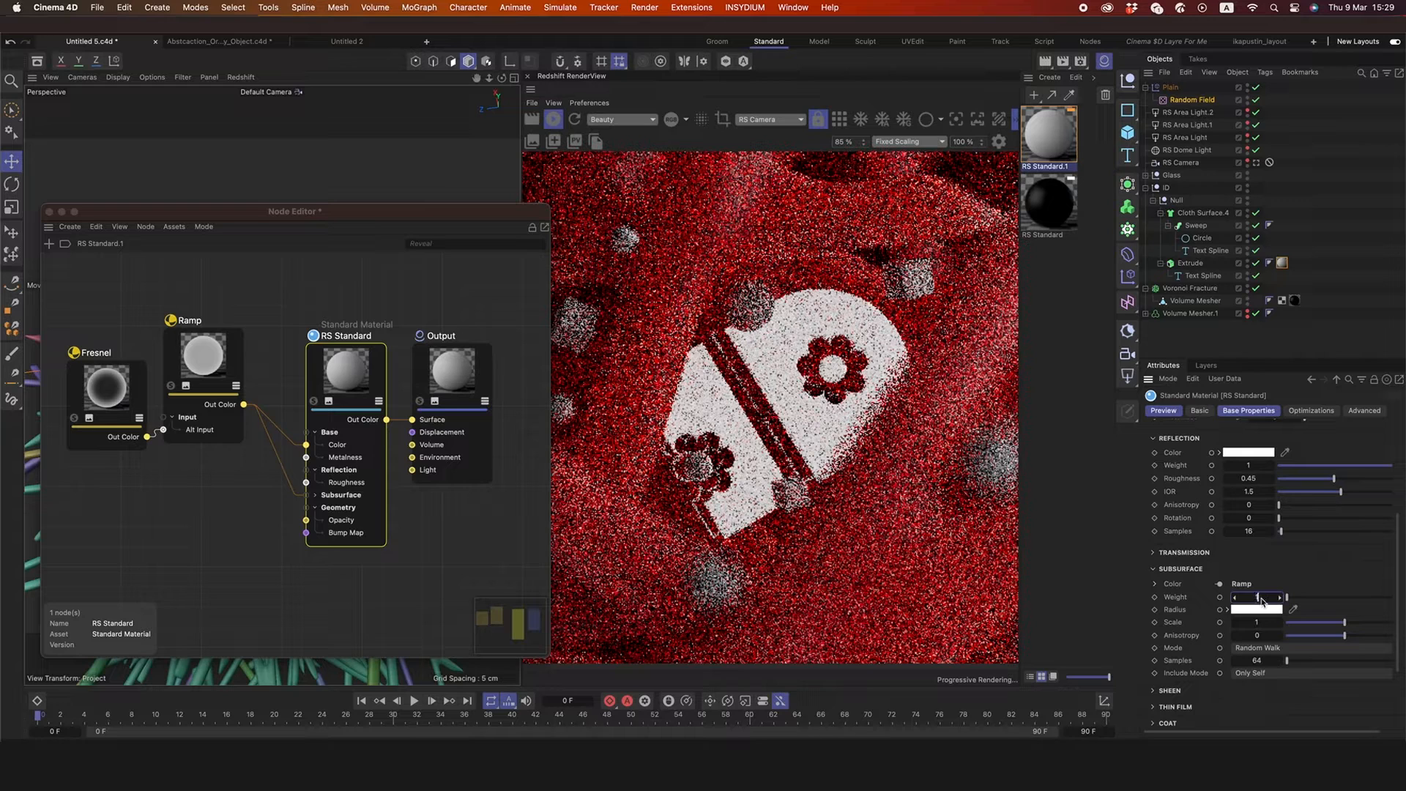
pyautogui.write('1')
pyautogui.press('Return')
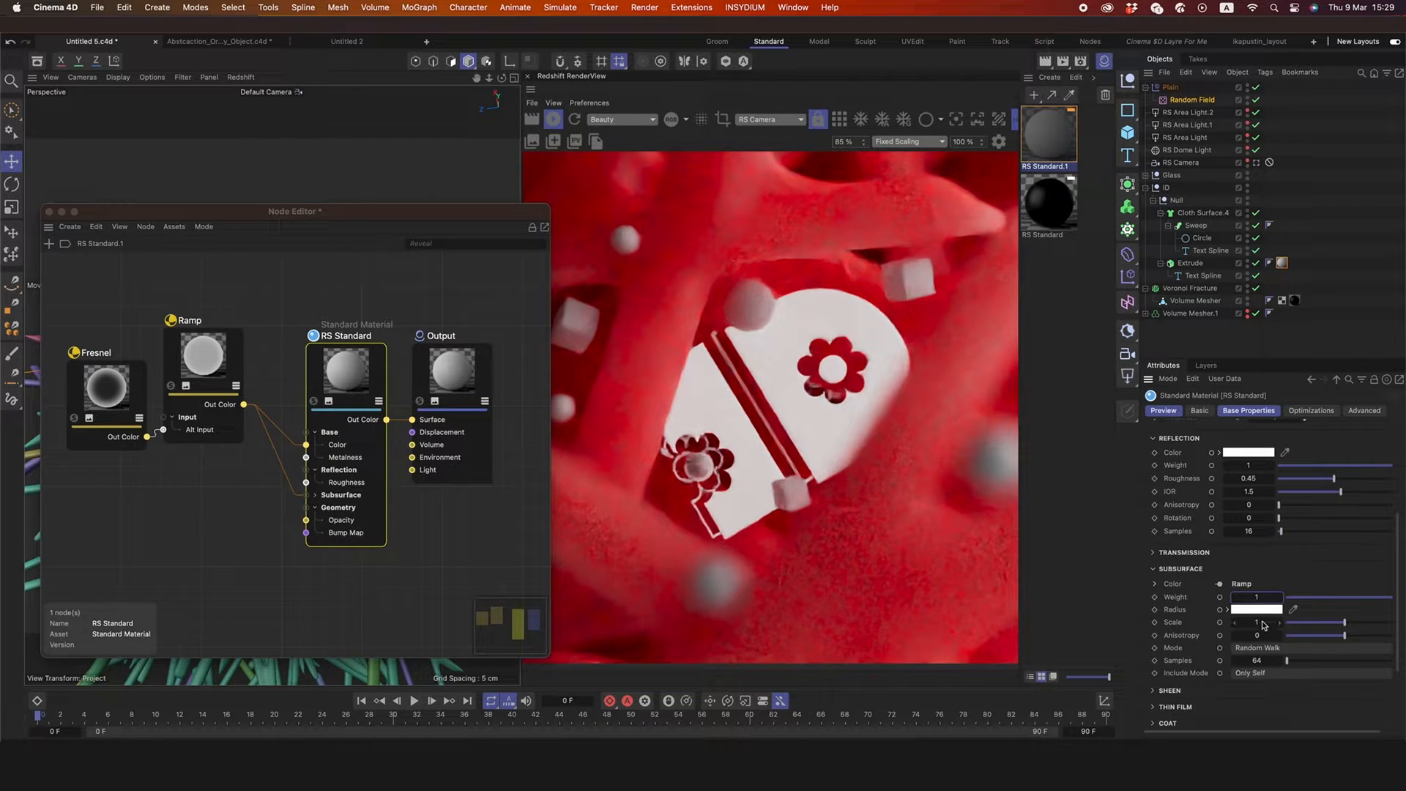
pyautogui.doubleClick(1262, 623)
pyautogui.write('0')
pyautogui.press('Return')
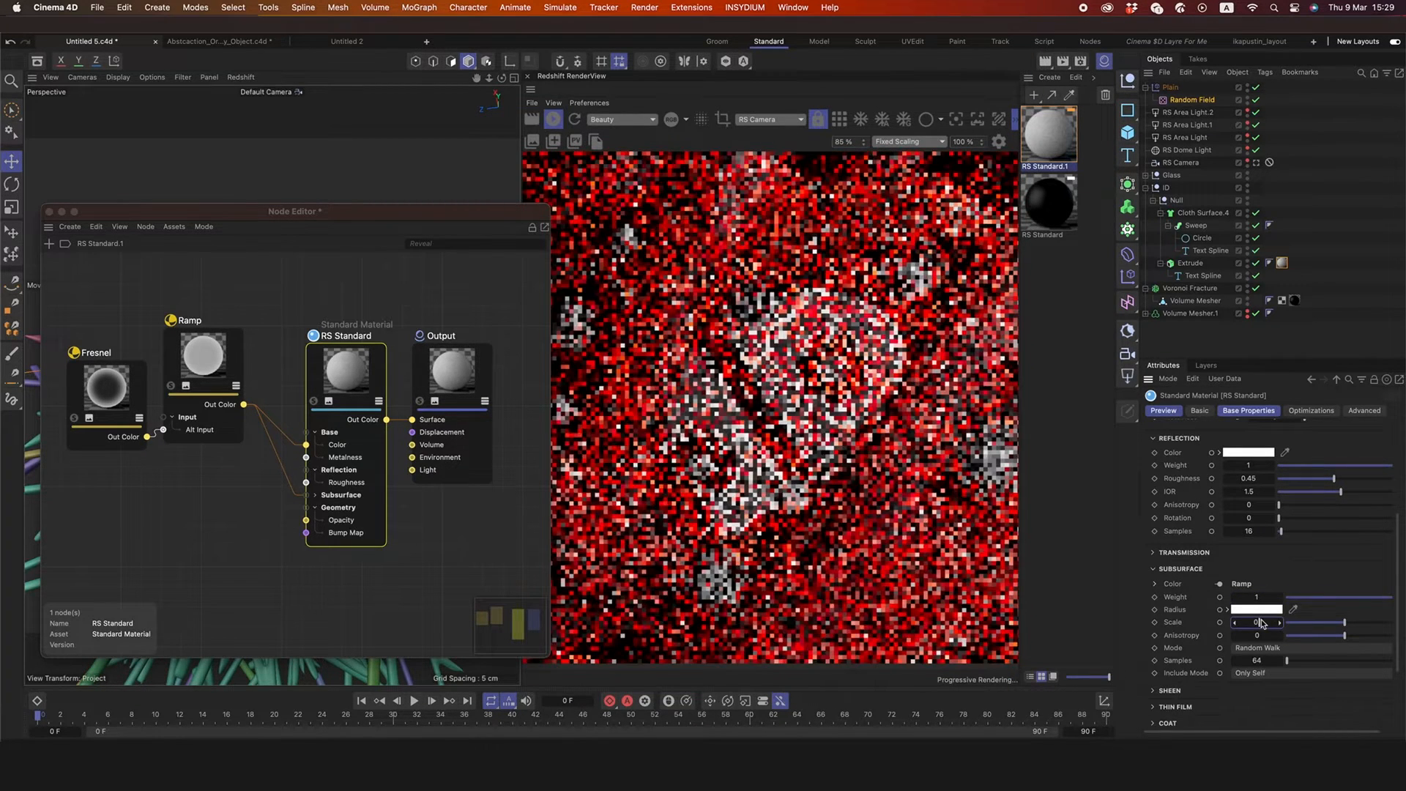
pyautogui.write('.3')
pyautogui.press('Return')
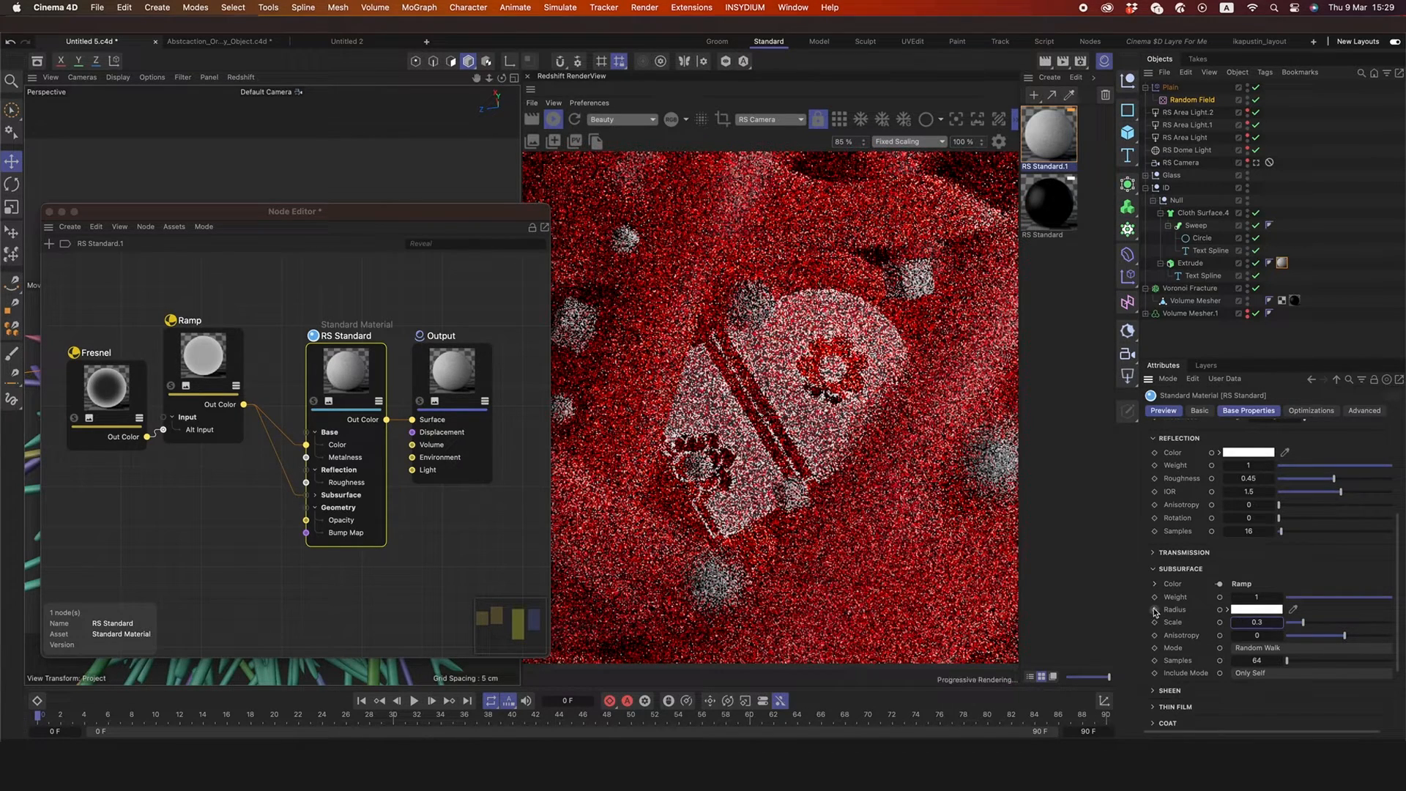
pyautogui.scroll(-4, 1186, 617)
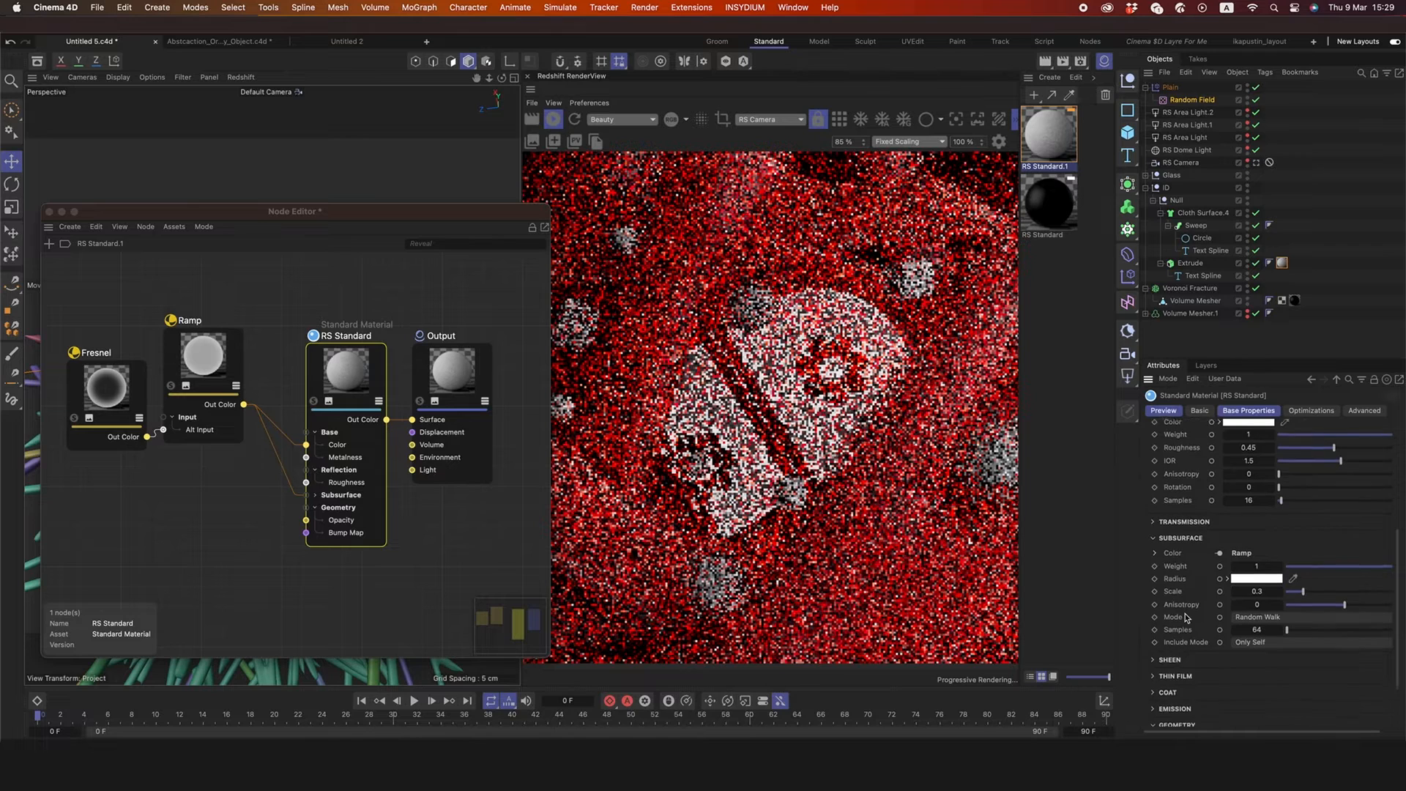
pyautogui.scroll(6, 1153, 657)
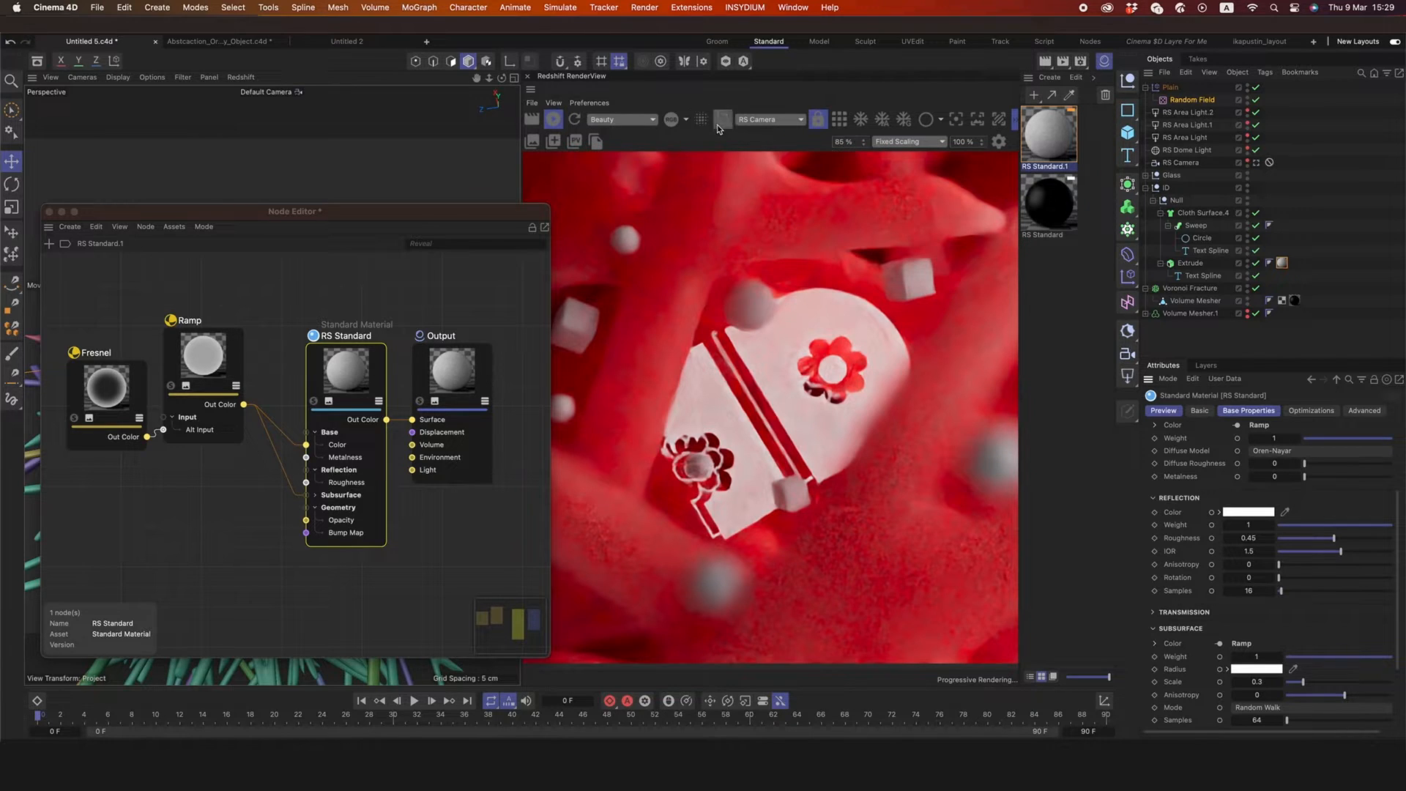
# - Enable region rendering and place the region over the upper part of the white ID lettering
pyautogui.click(723, 119)
pyautogui.moveTo(770, 321); pyautogui.dragTo(797, 357)
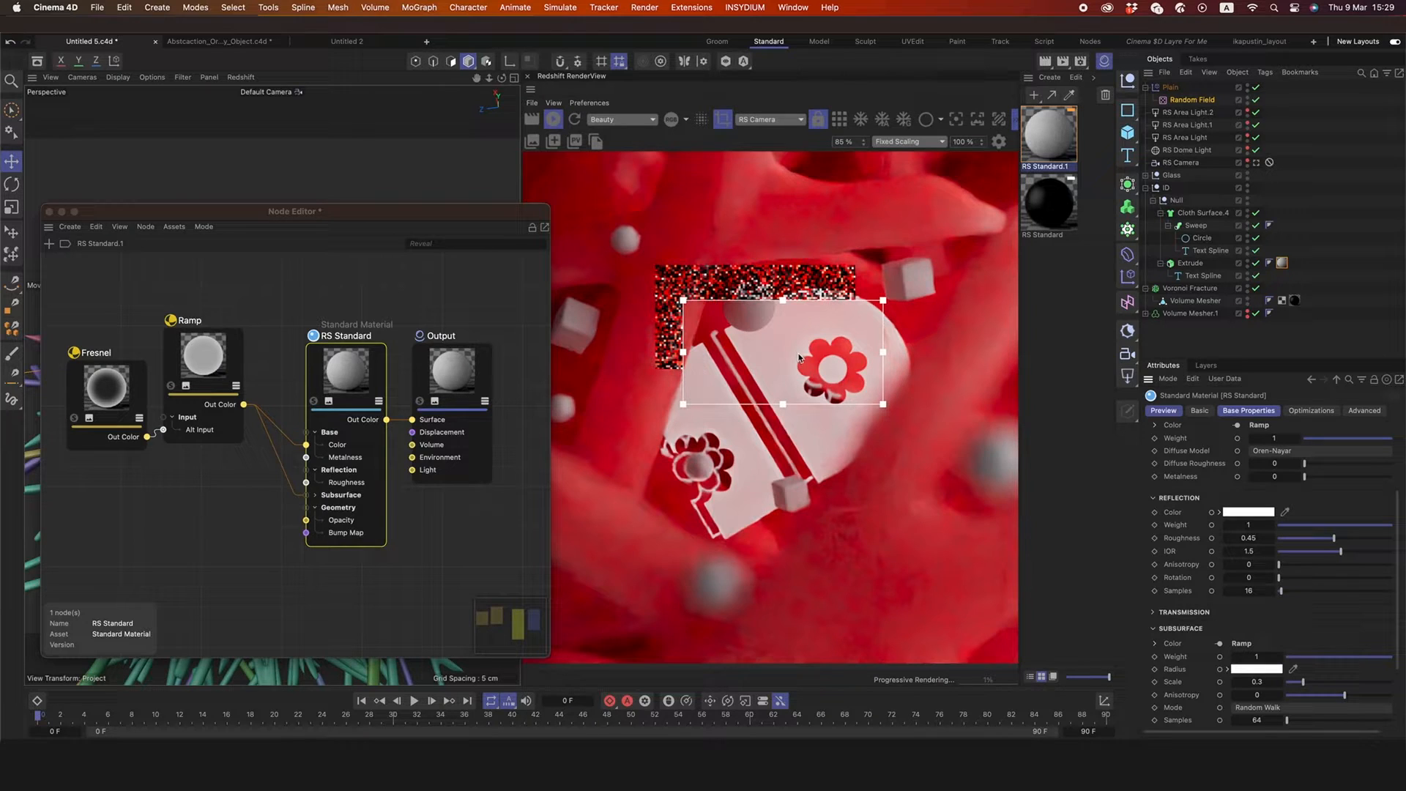
pyautogui.moveTo(800, 358); pyautogui.dragTo(791, 338)
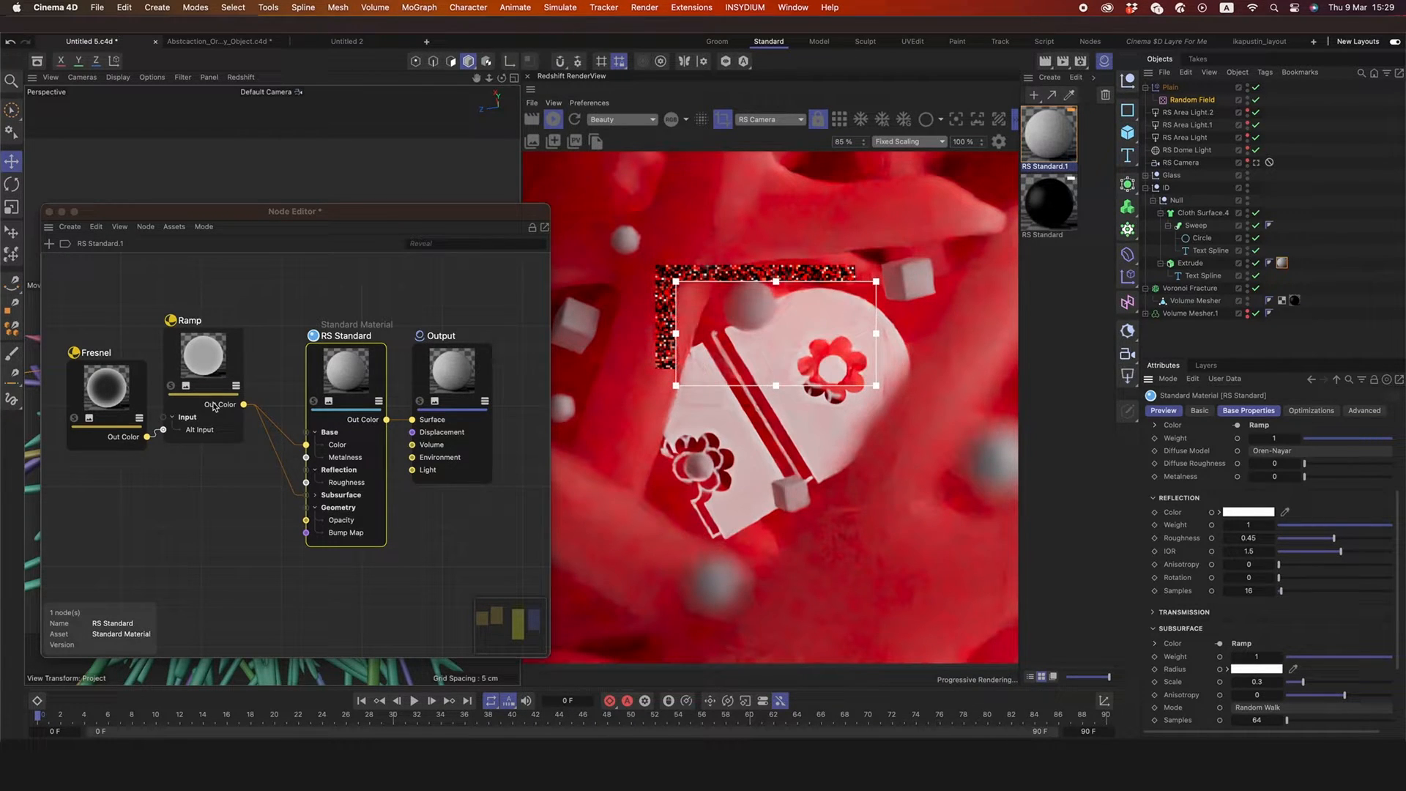
pyautogui.click(341, 376)
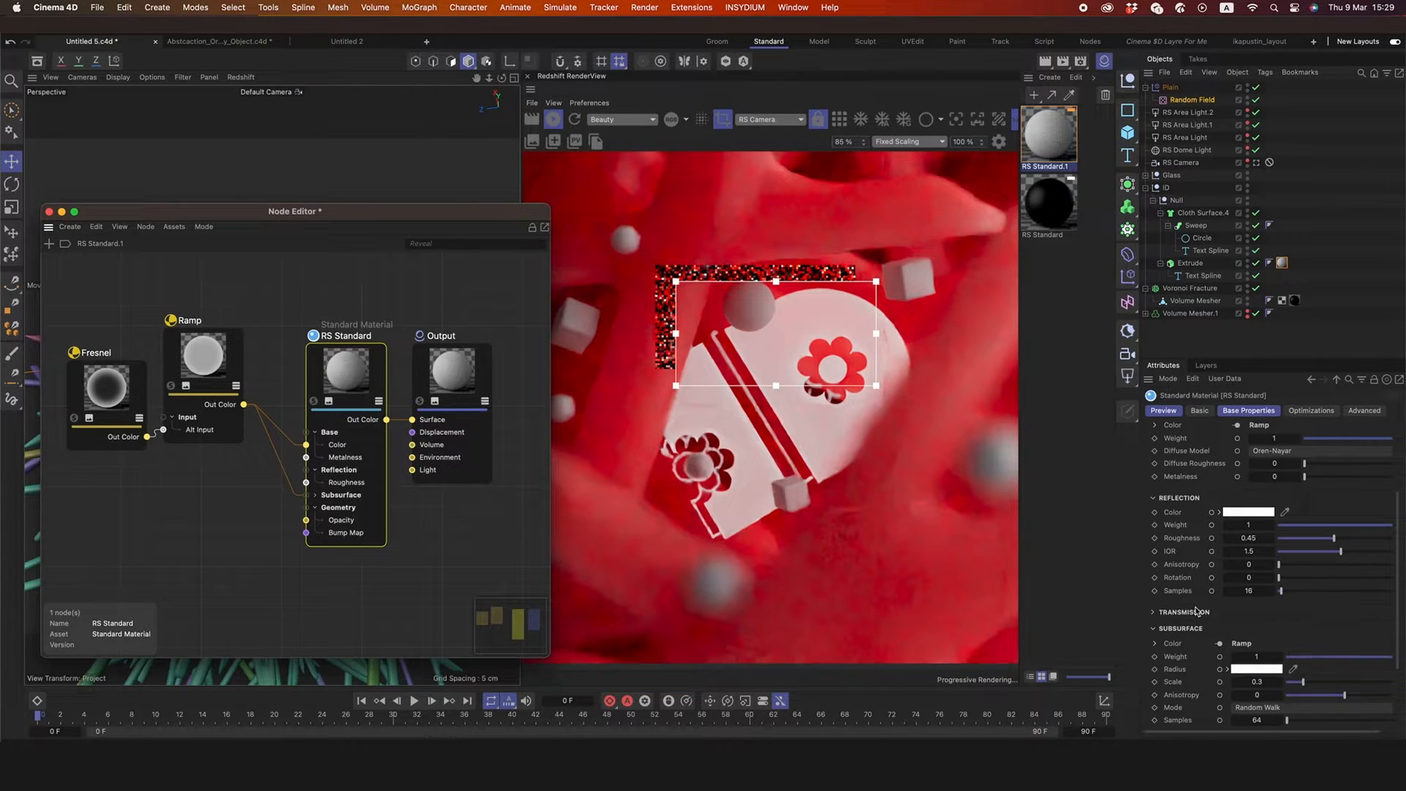
pyautogui.scroll(-3, 1199, 611)
pyautogui.scroll(5, 1195, 603)
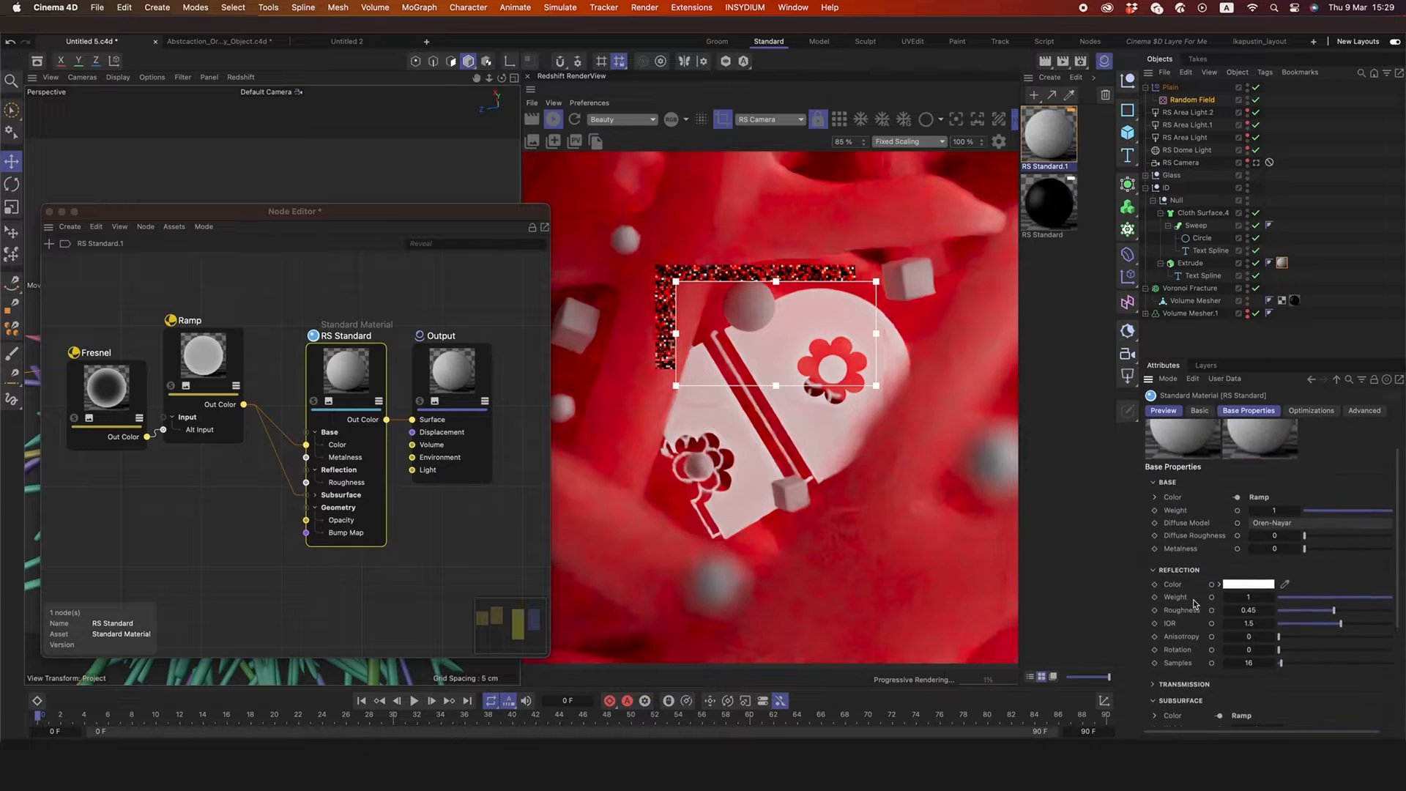
pyautogui.scroll(-5, 1192, 603)
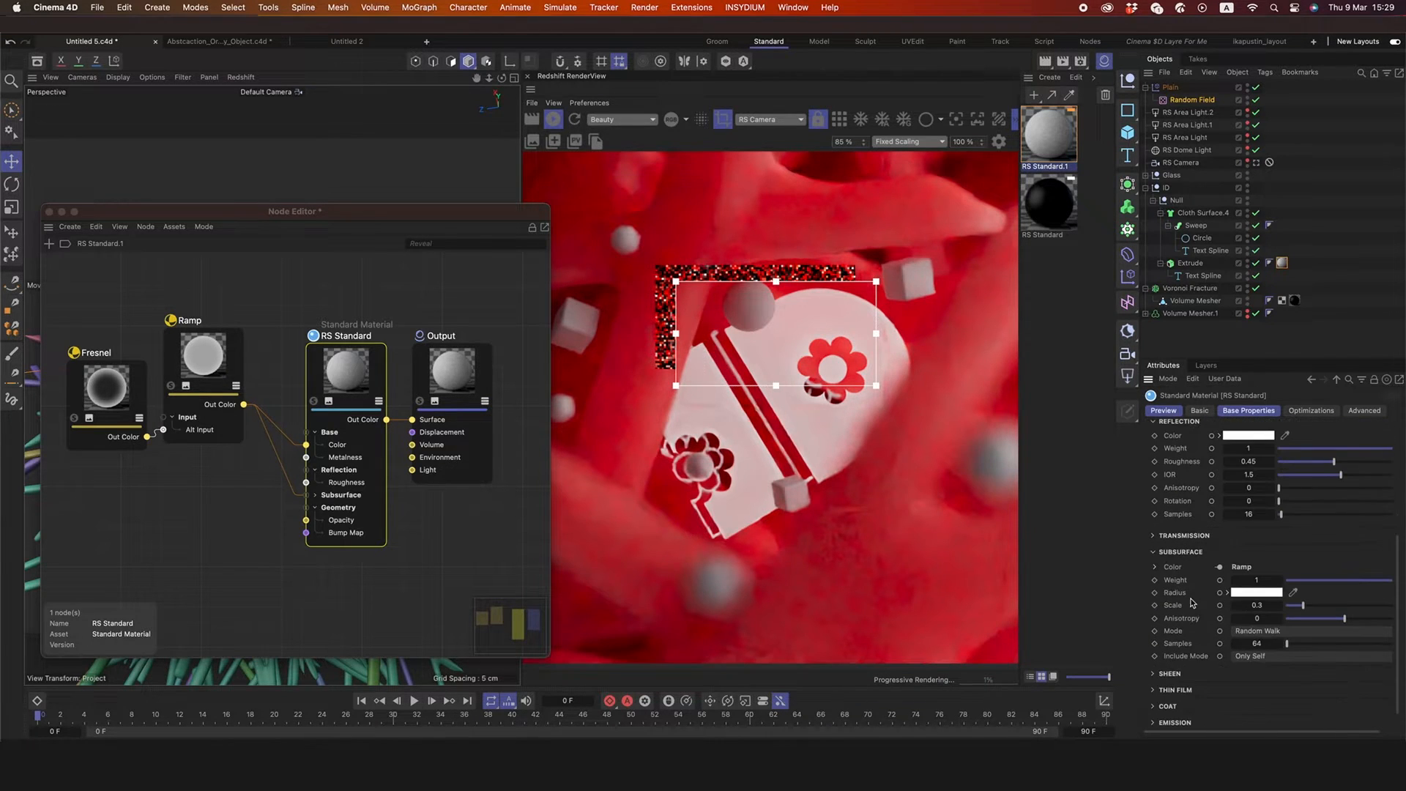
pyautogui.scroll(4, 1191, 602)
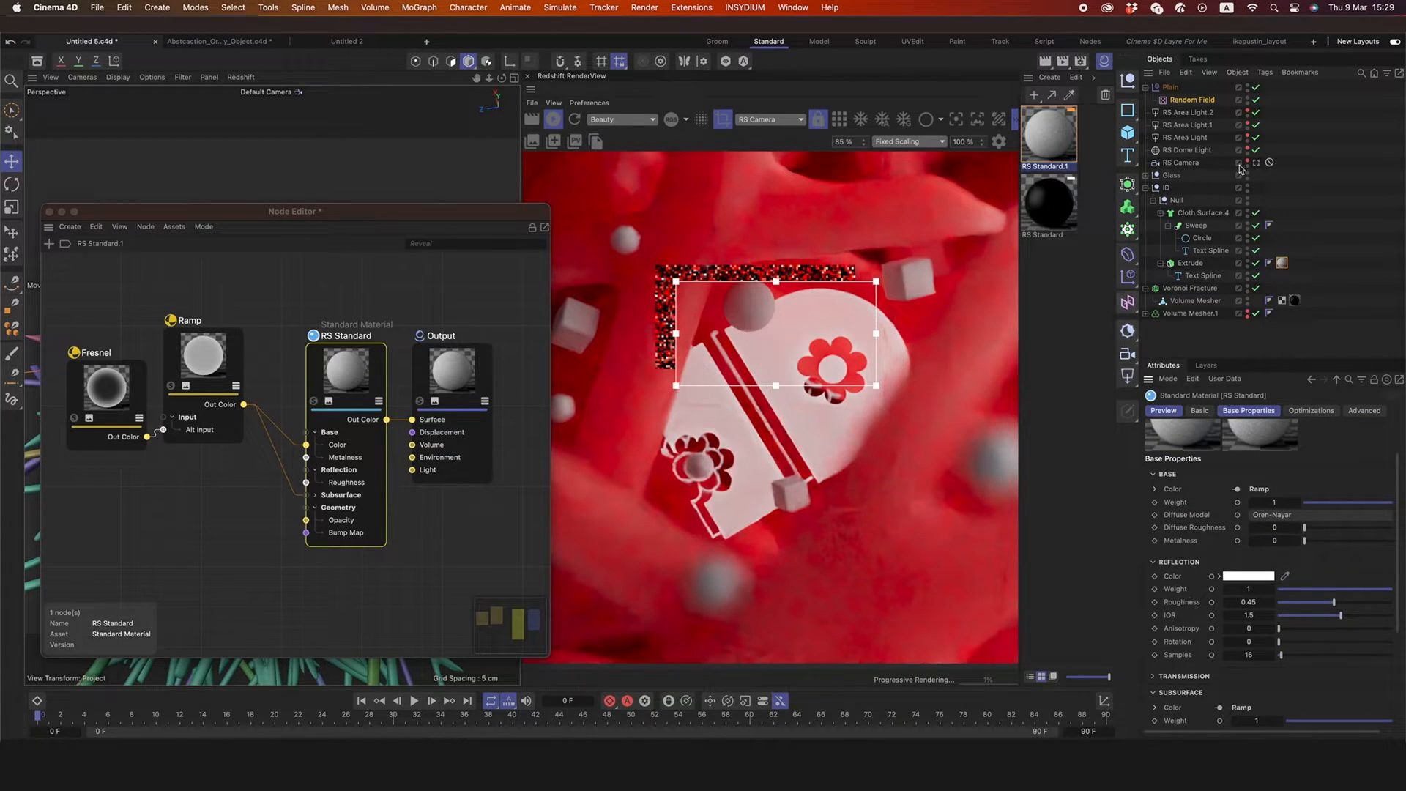
# - Move the Plain effector below the ID group in the object hierarchy and collapse the expanded groups
pyautogui.click(1199, 100)
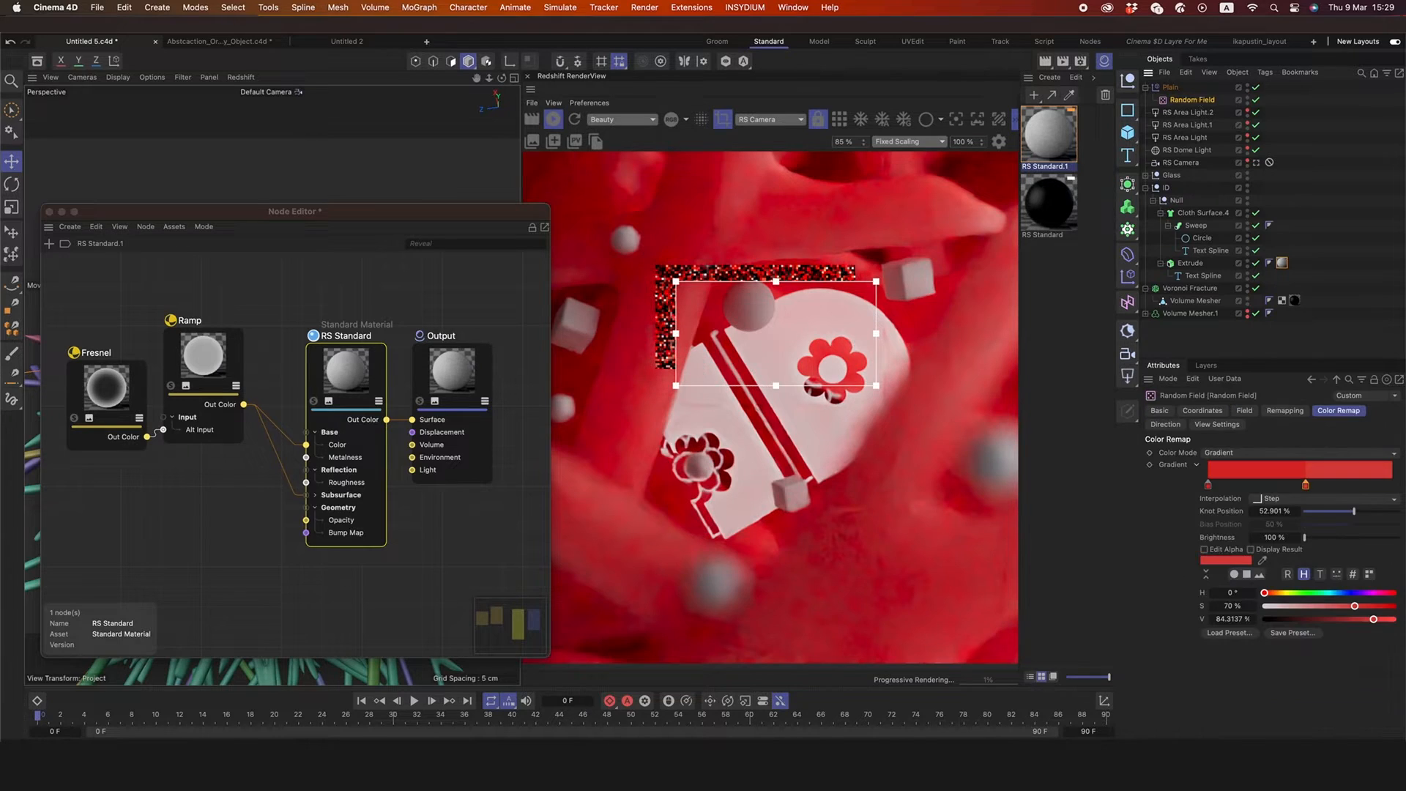
pyautogui.click(1170, 87)
pyautogui.click(1145, 87)
pyautogui.moveTo(1169, 88); pyautogui.dragTo(1175, 182)
pyautogui.click(1146, 176)
pyautogui.click(1146, 189)
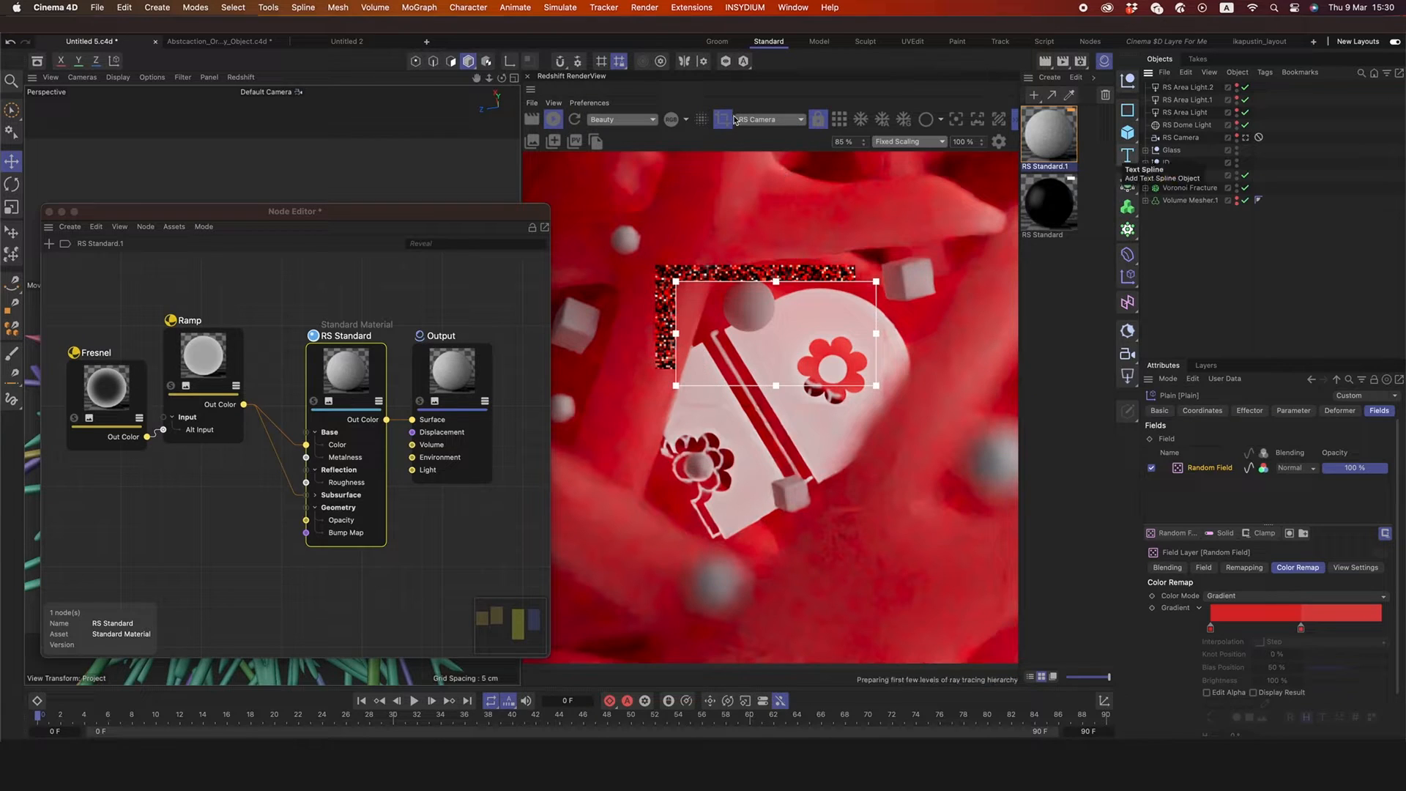
# - Turn off region rendering so the full camera frame renders again
pyautogui.click(771, 223)
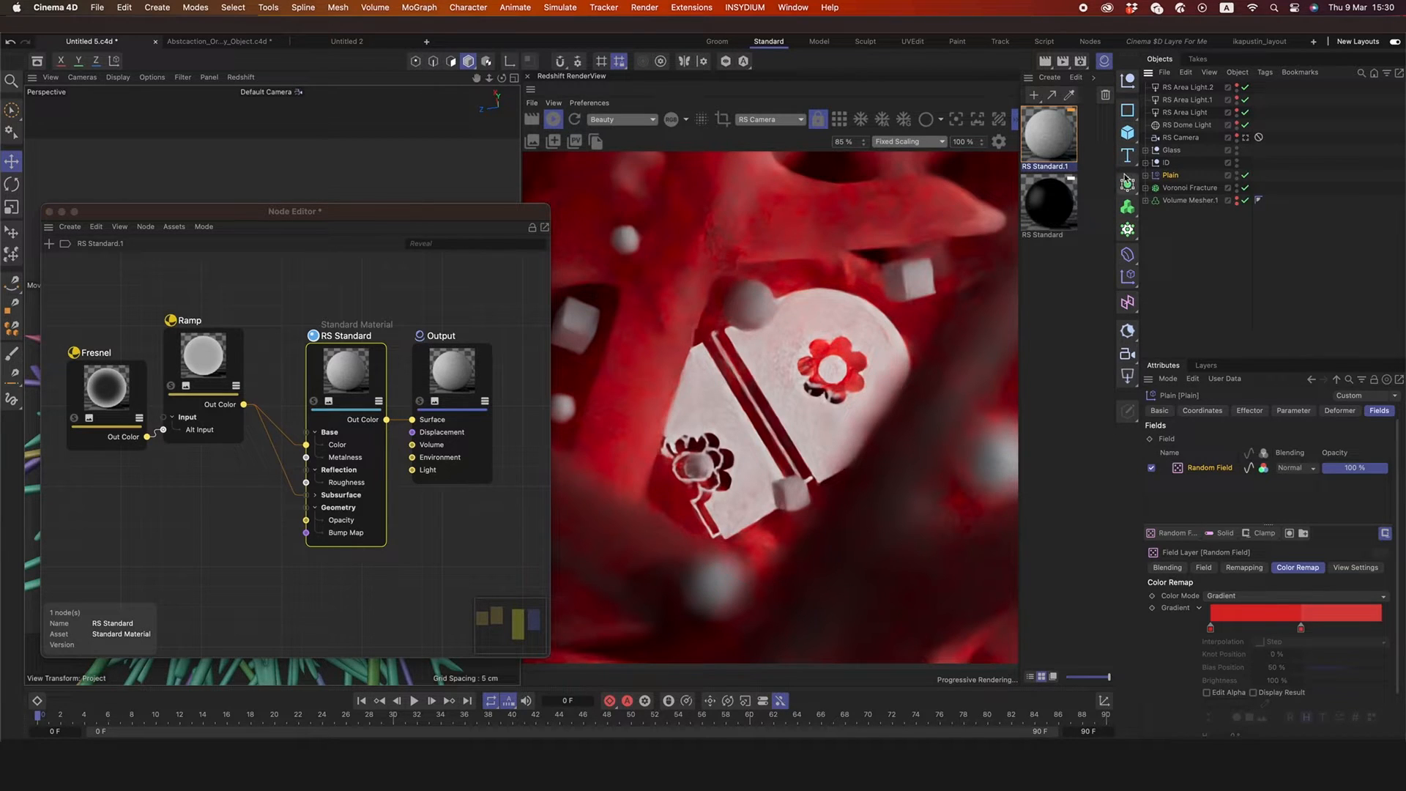
# - Create a new Redshift Standard material and assign it to the Glass group
pyautogui.click(1049, 77)
pyautogui.moveTo(1069, 139)
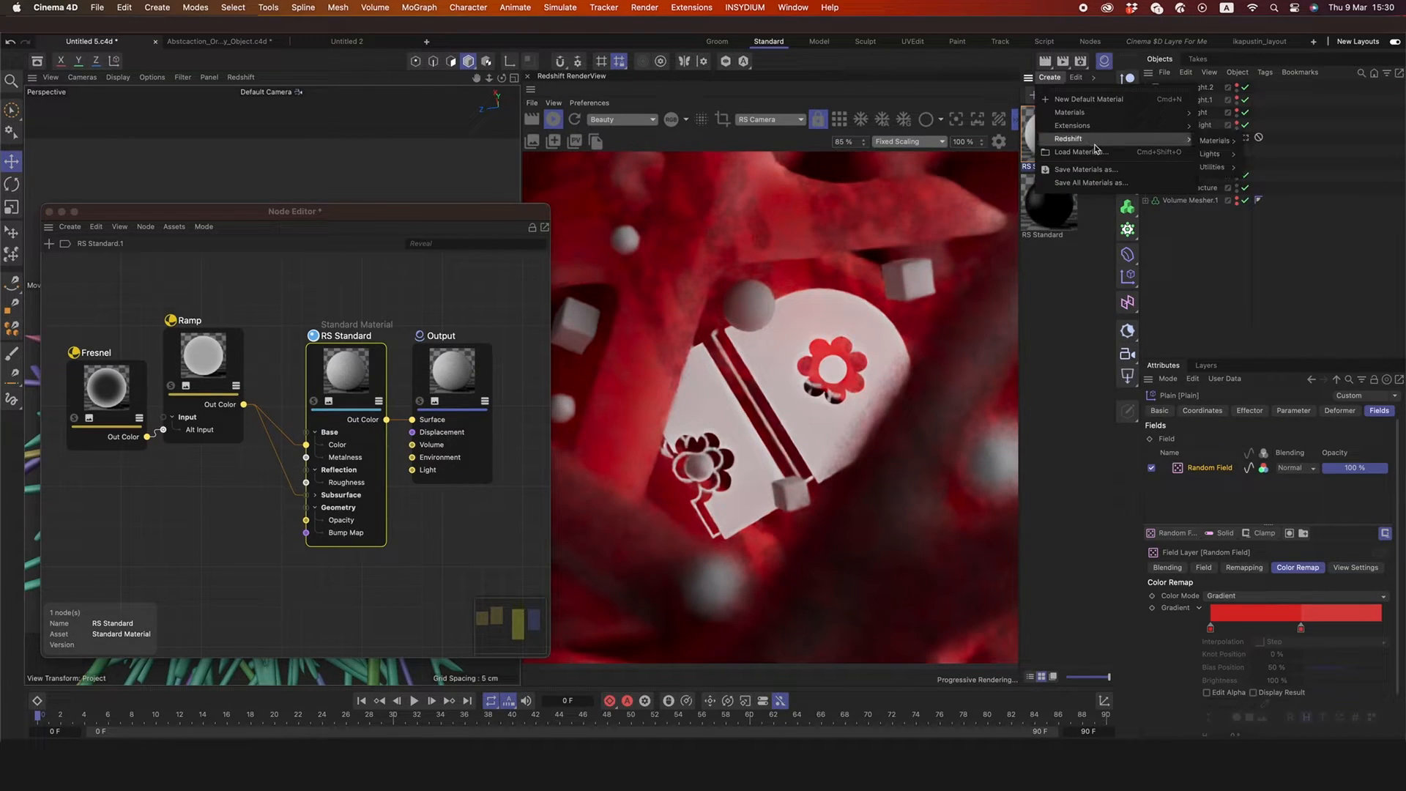
pyautogui.moveTo(1213, 141)
pyautogui.click(1267, 144)
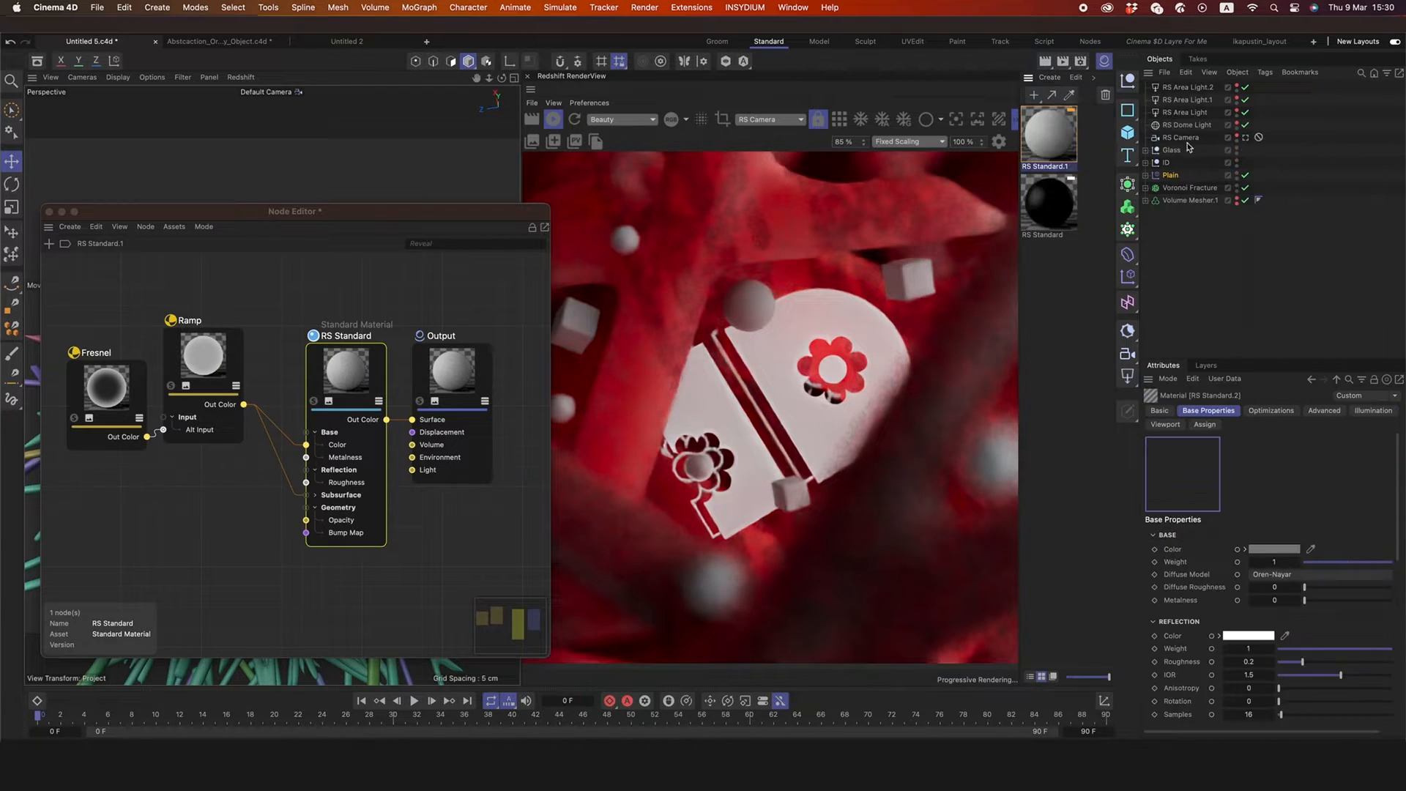
pyautogui.click(1245, 176)
pyautogui.click(1246, 177)
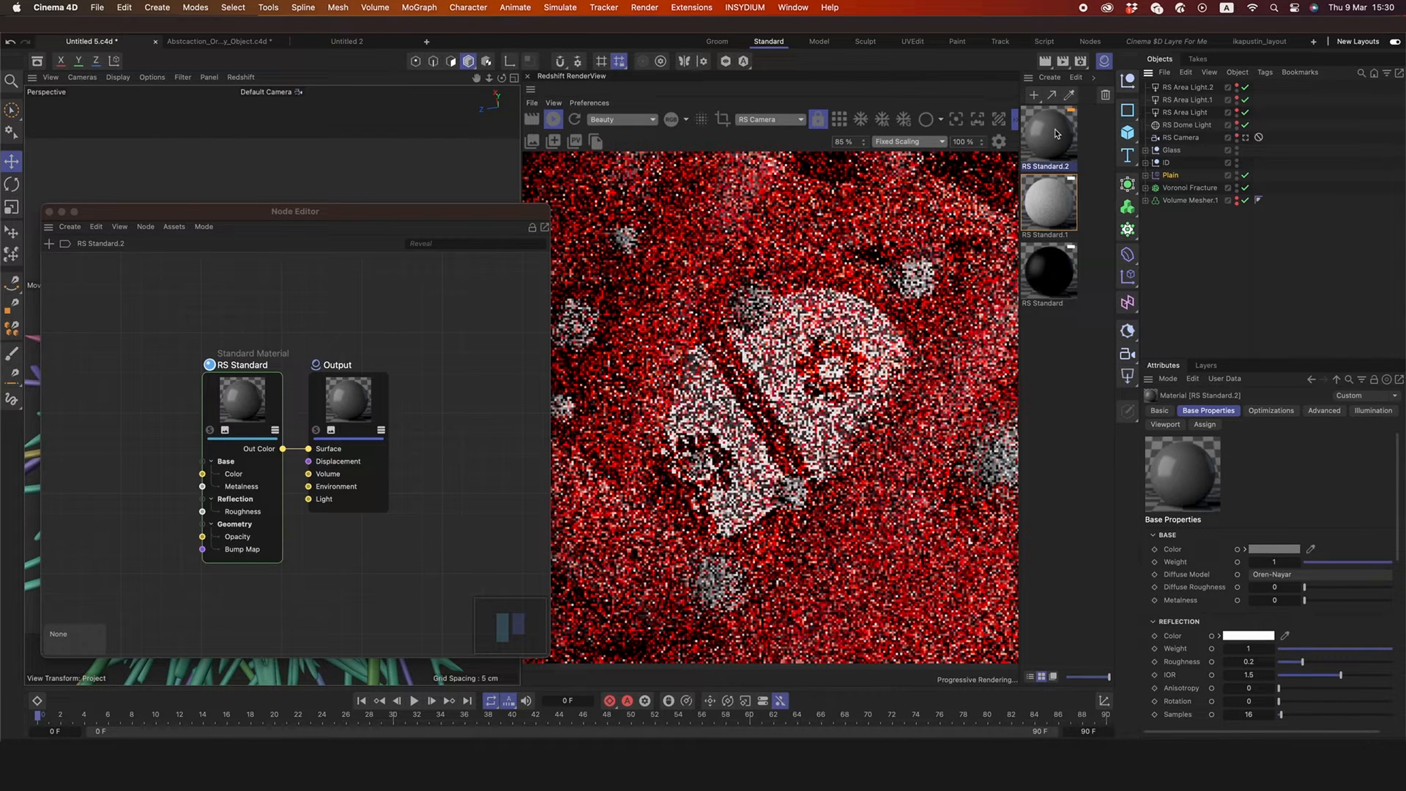
pyautogui.moveTo(1050, 135); pyautogui.dragTo(1173, 153)
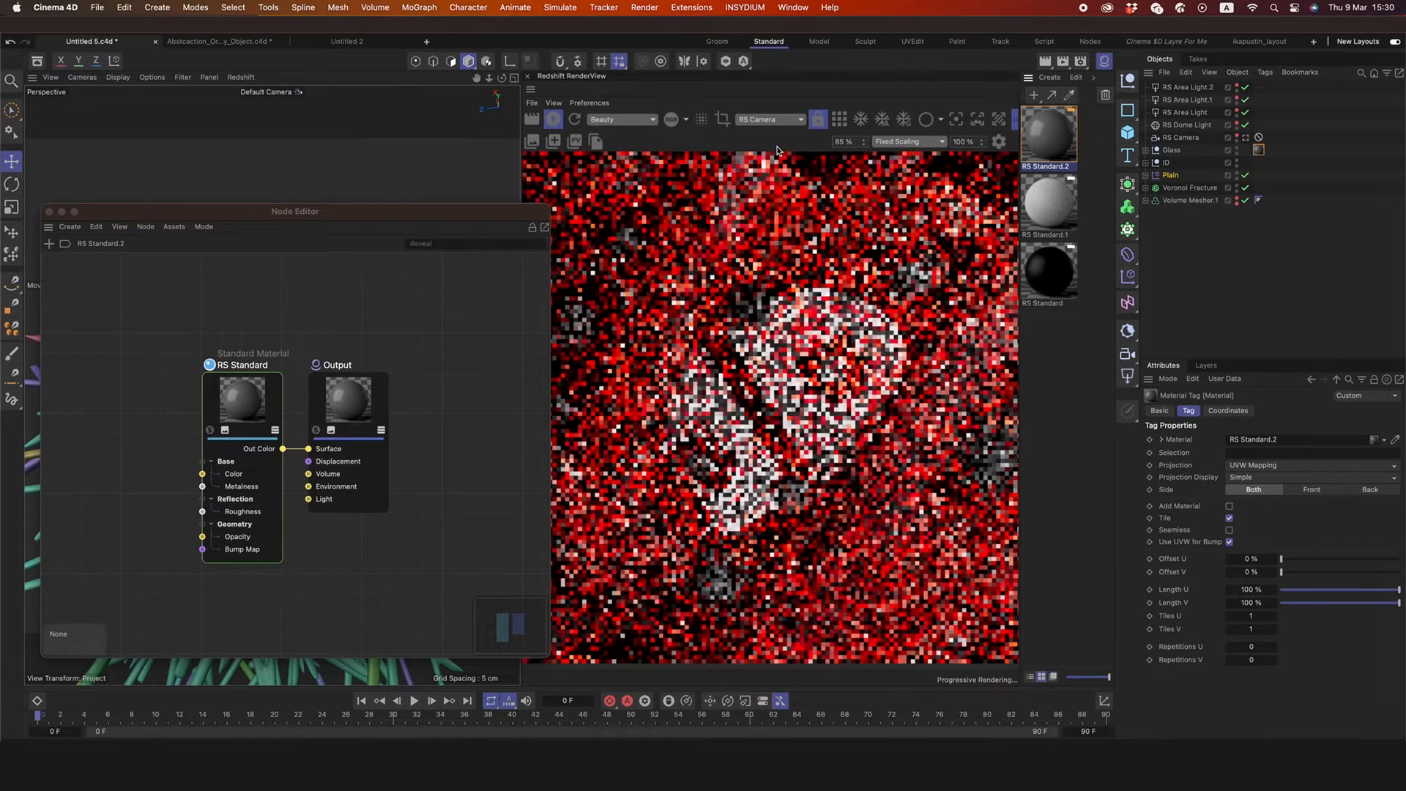
# - Limit rendering to a region around the sphere above the white lettering and set the new material's transmission weight to 1
pyautogui.click(722, 119)
pyautogui.moveTo(800, 335); pyautogui.dragTo(782, 308)
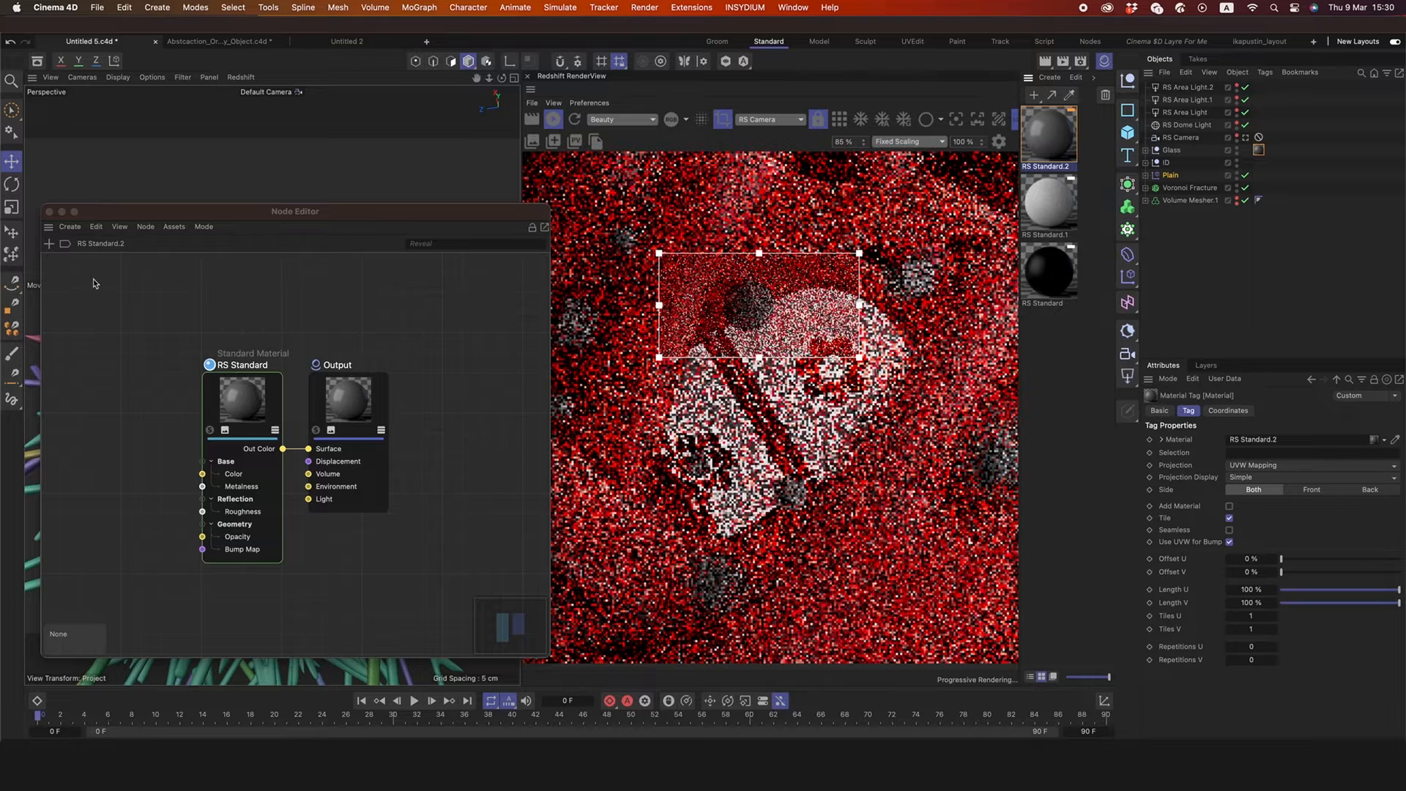
pyautogui.click(233, 397)
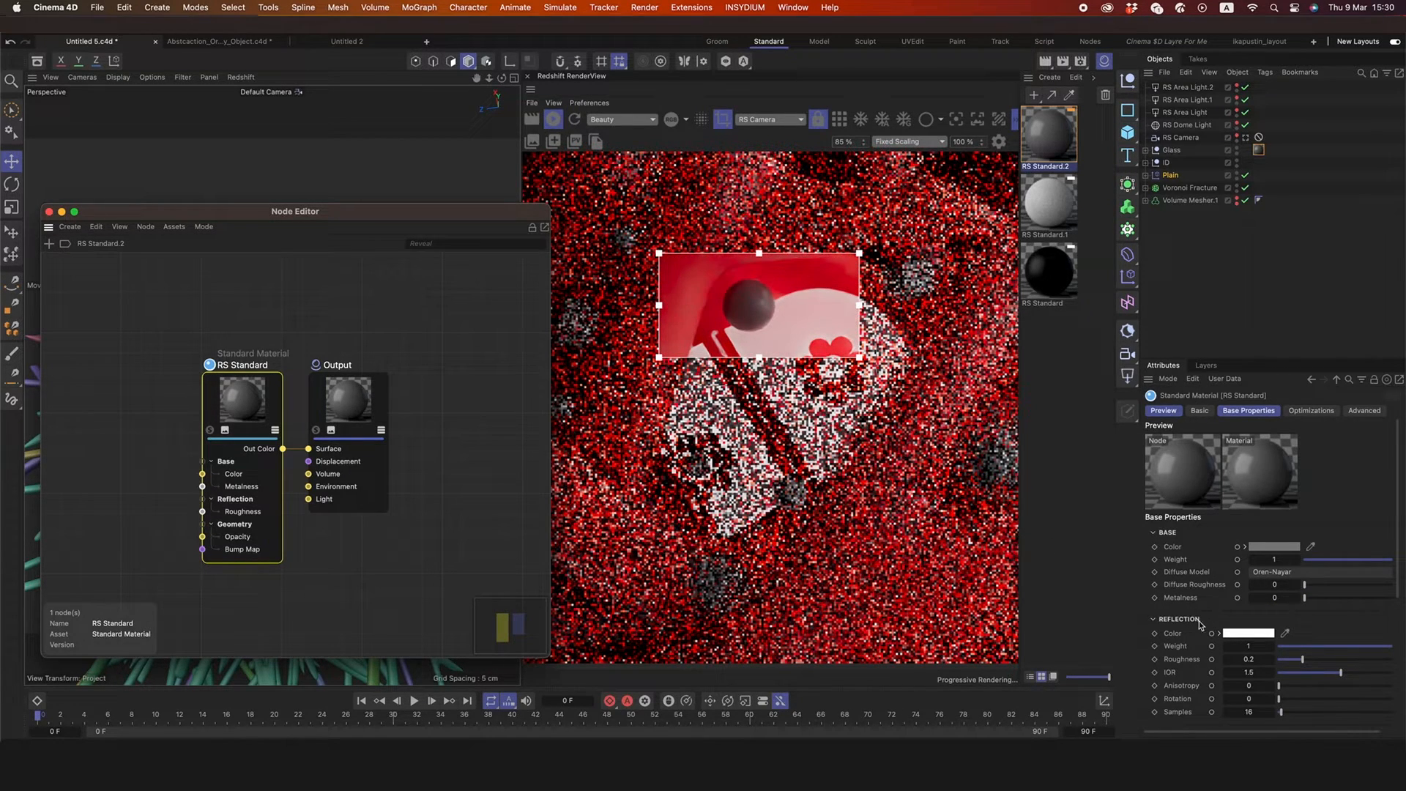
pyautogui.scroll(-5, 1198, 623)
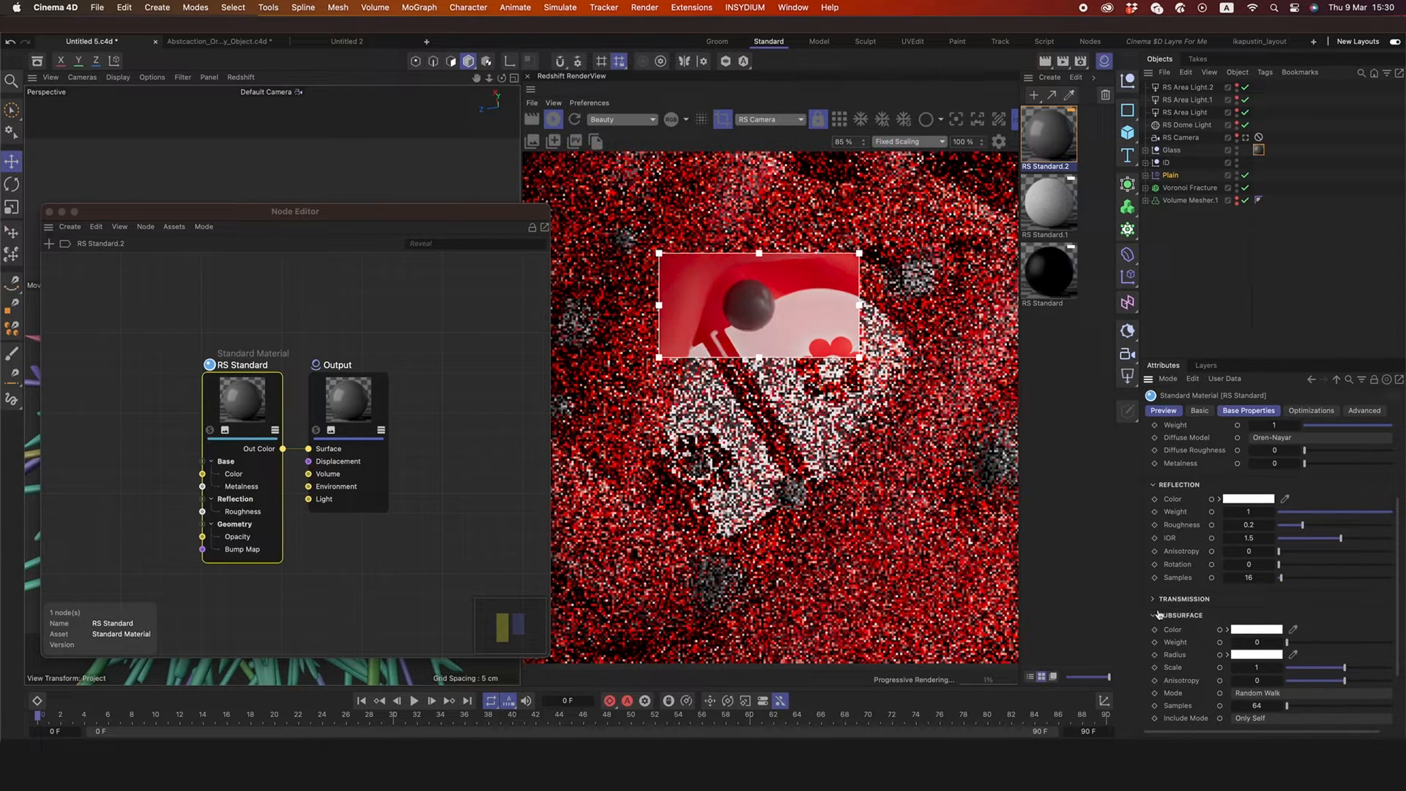
pyautogui.click(1154, 616)
pyautogui.click(1155, 621)
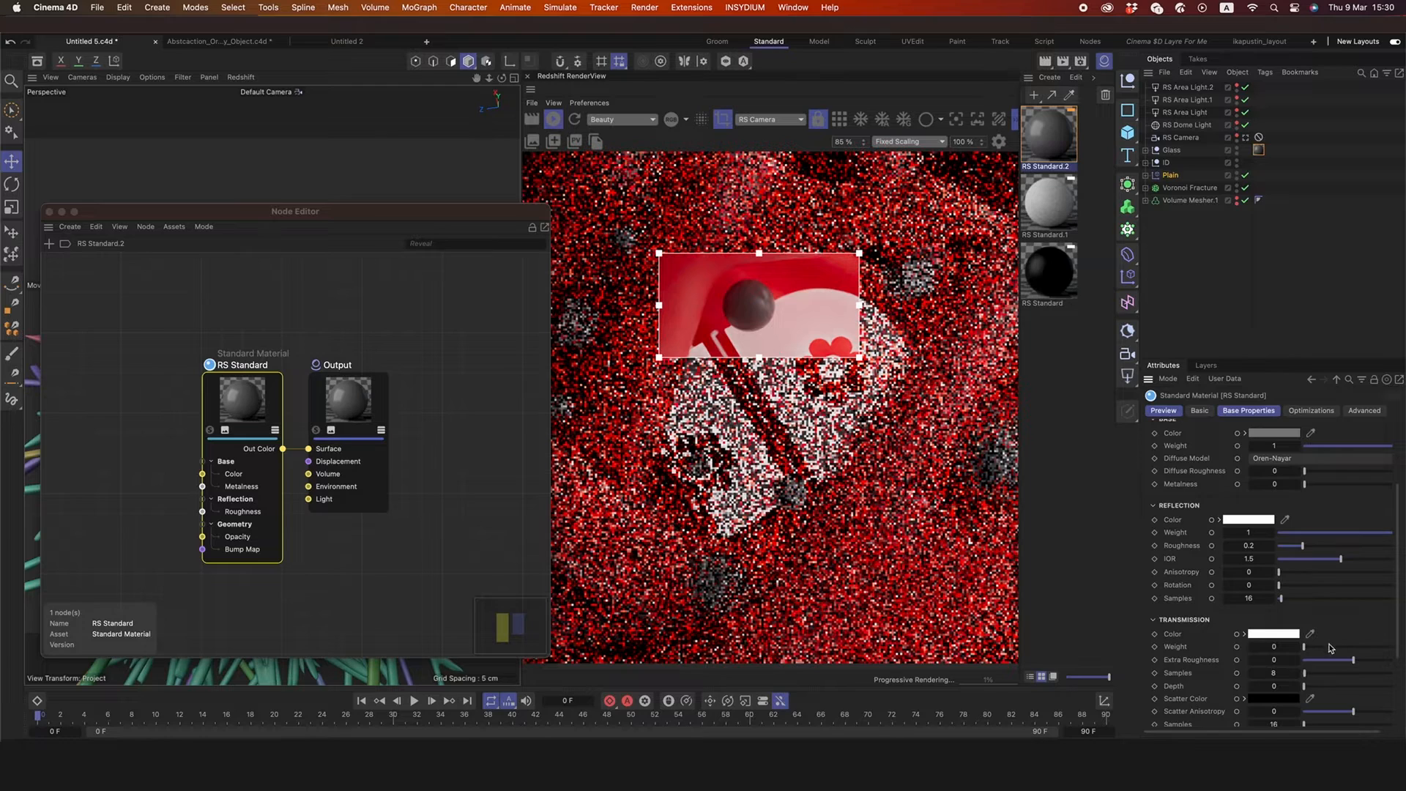
pyautogui.click(1387, 647)
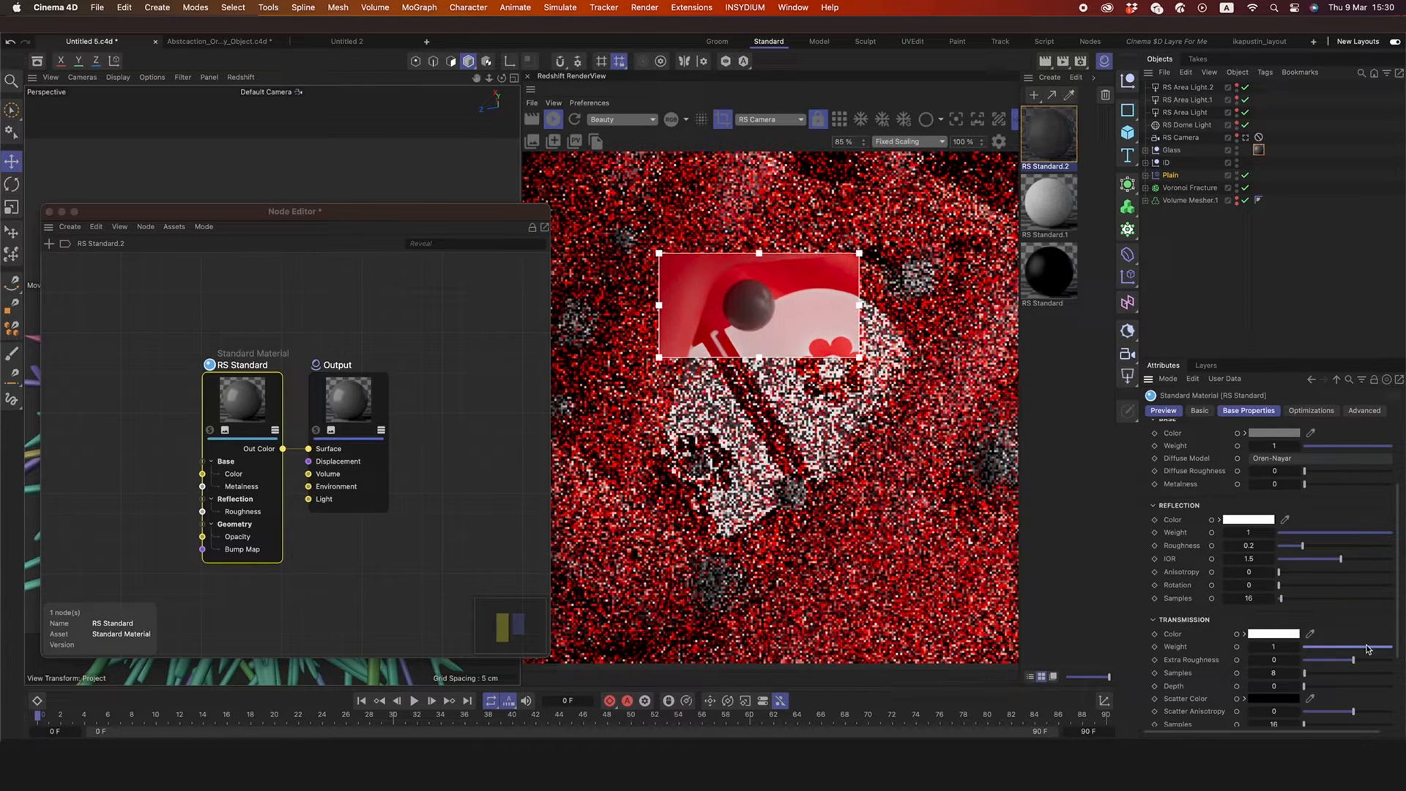
# - Set the glass material's transmission dispersion (Abbe) to 40 and its reflection IOR to 3
pyautogui.scroll(-3, 1165, 638)
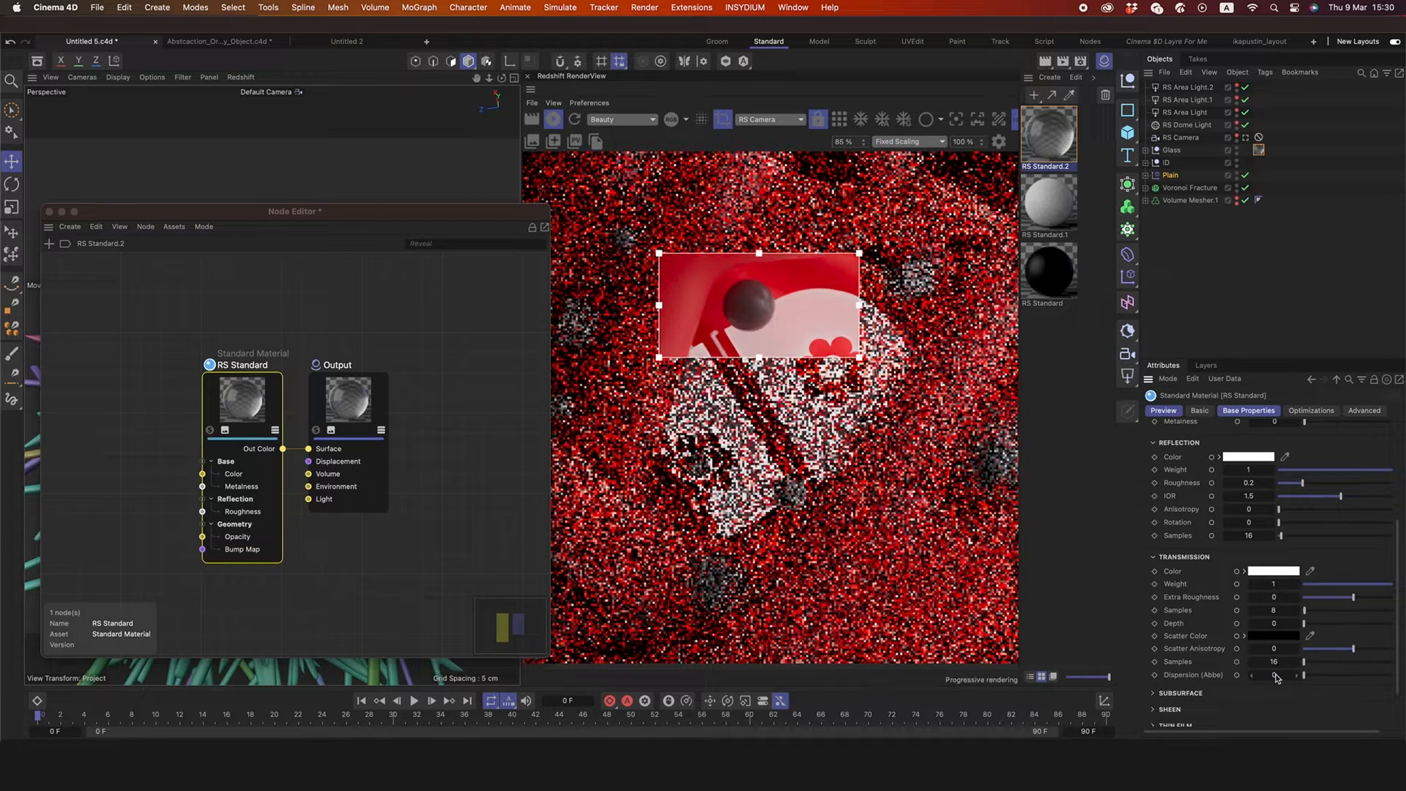
pyautogui.moveTo(1273, 674); pyautogui.dragTo(1281, 678)
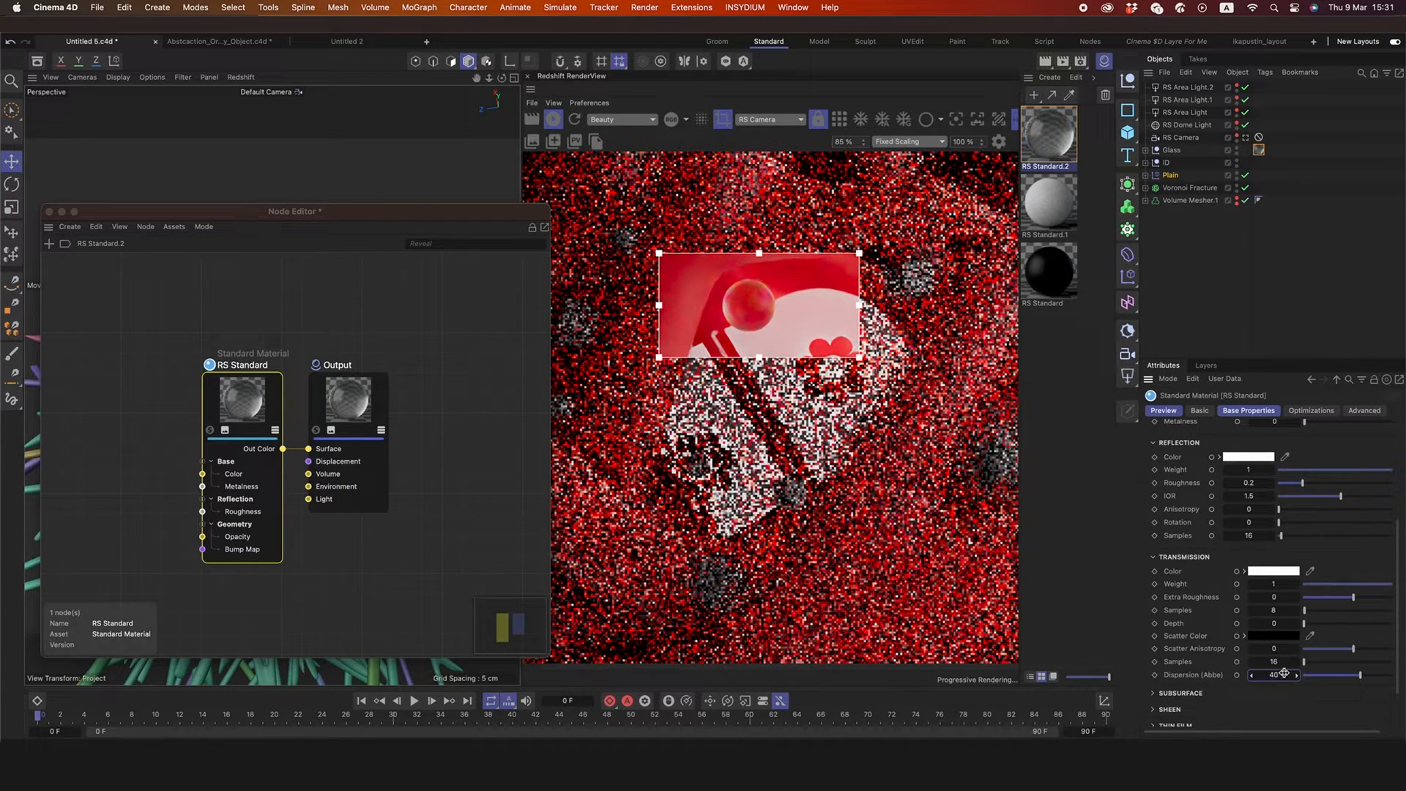
pyautogui.click(1283, 672)
pyautogui.click(1255, 497)
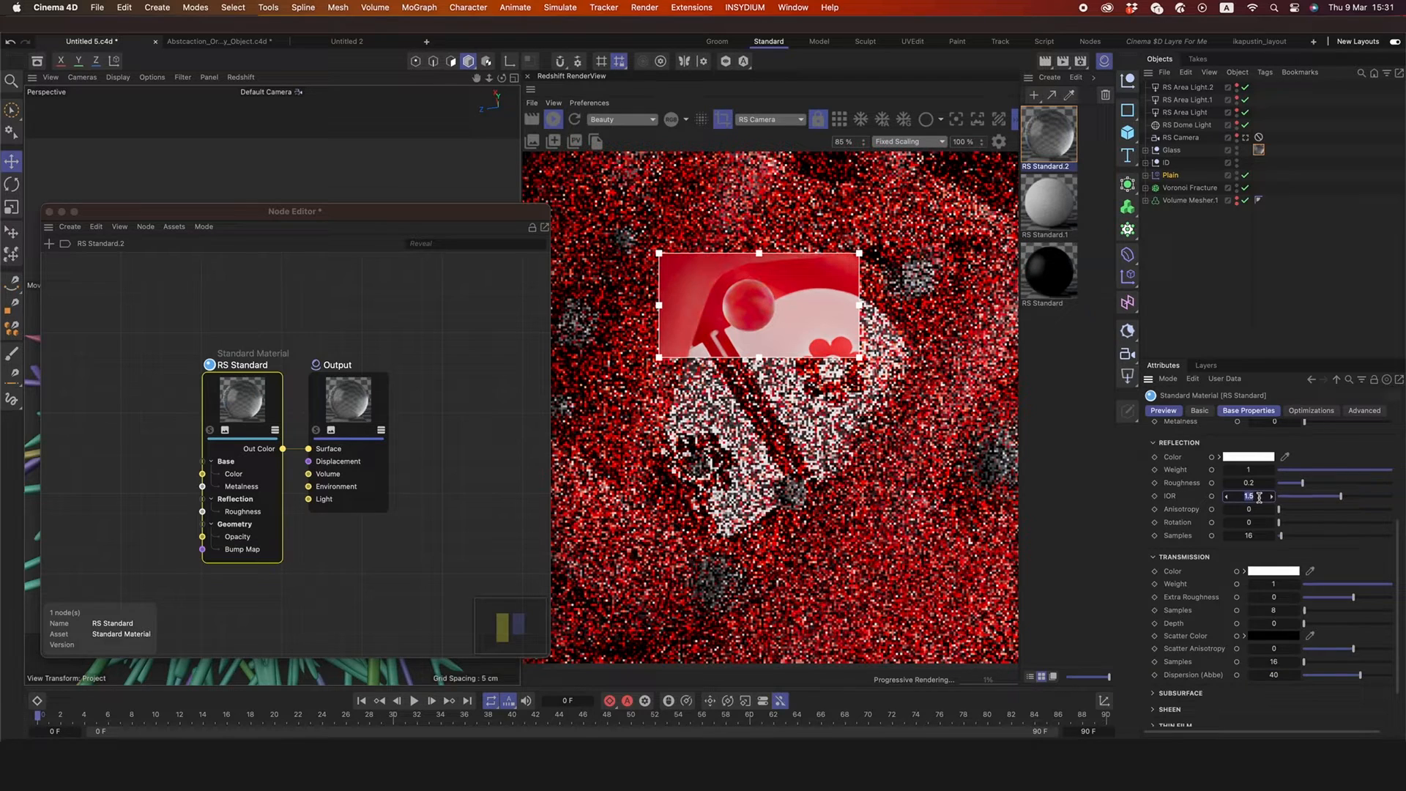
pyautogui.write('3')
pyautogui.press('Return')
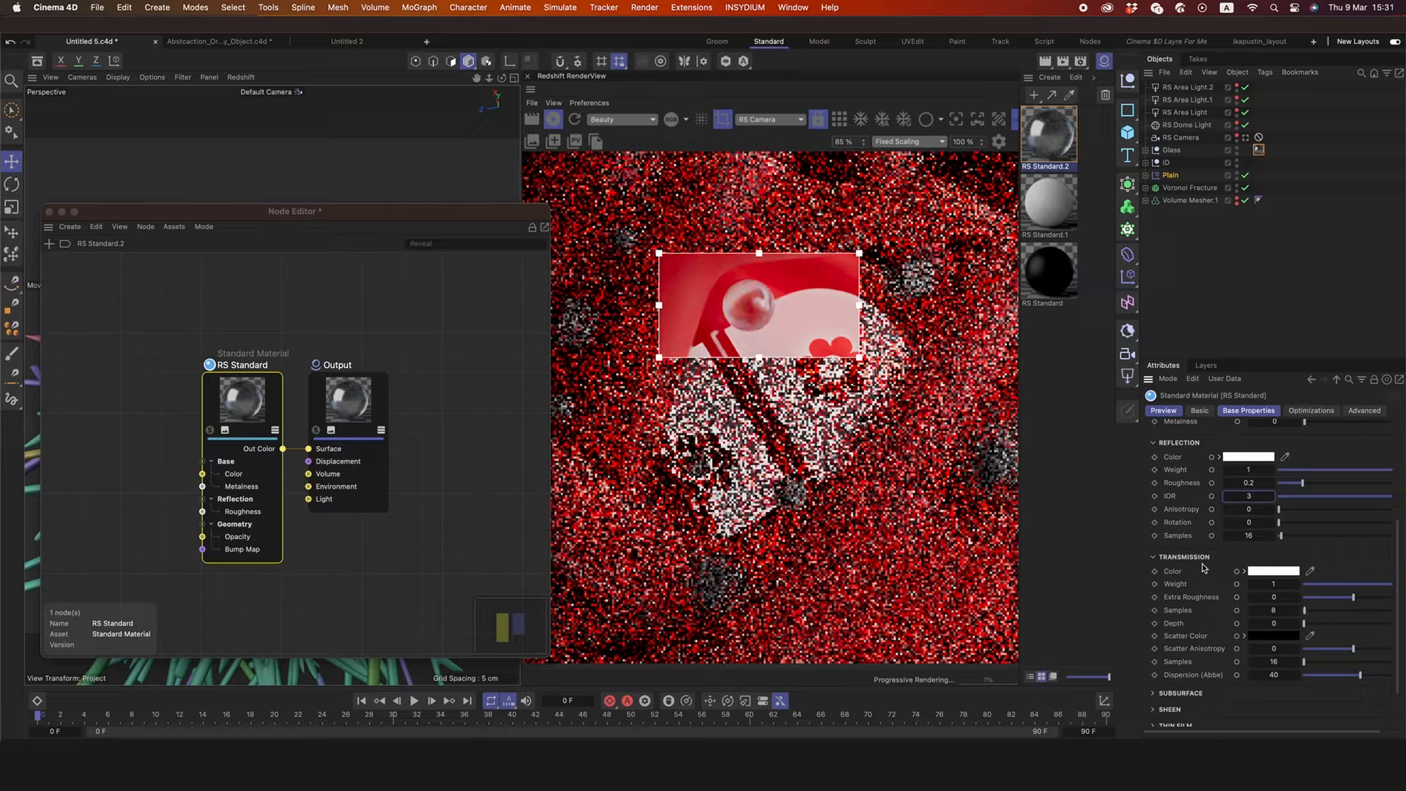
# - Enable Thin Walled in the glass material's geometry settings and turn off region rendering
pyautogui.scroll(-3, 1202, 566)
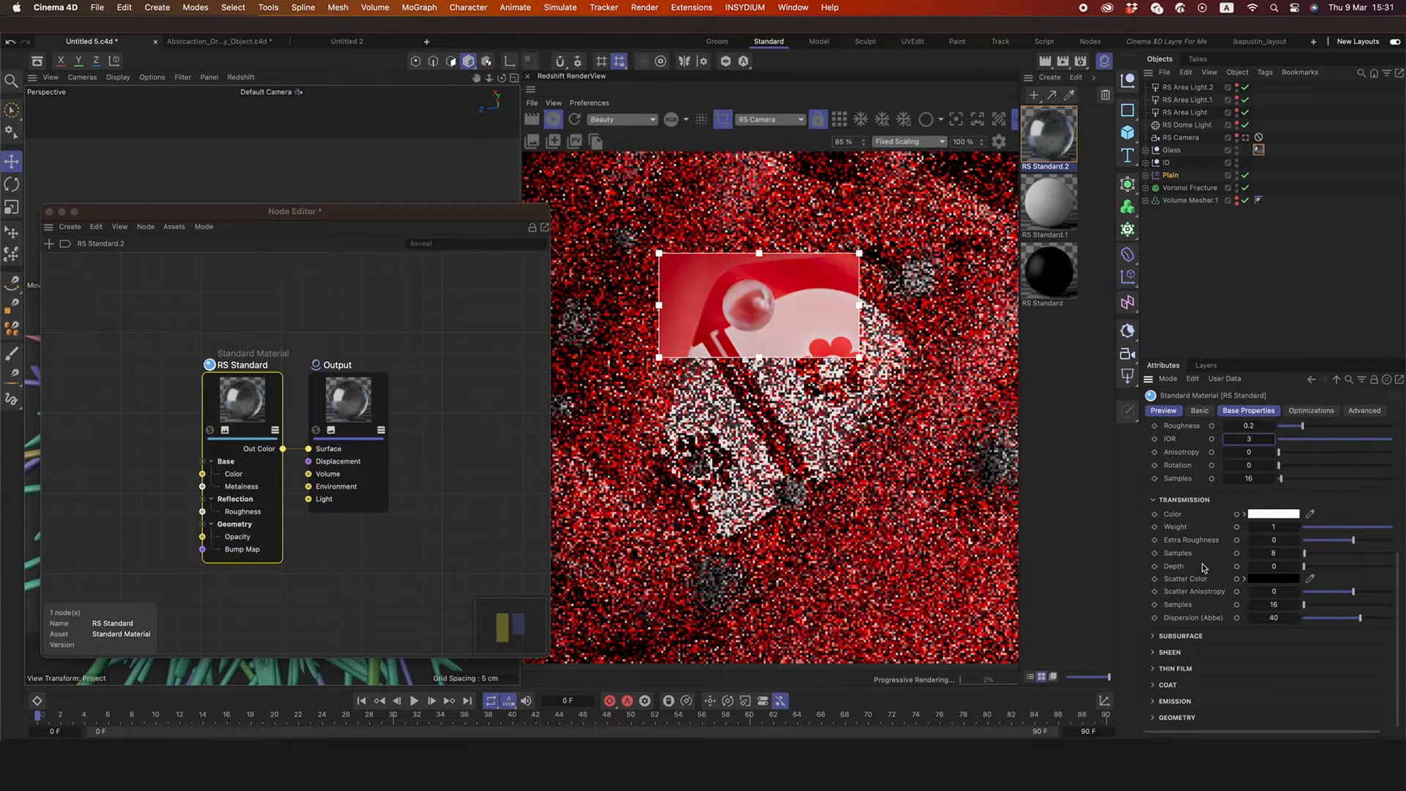
pyautogui.click(1159, 717)
pyautogui.scroll(-2, 1164, 714)
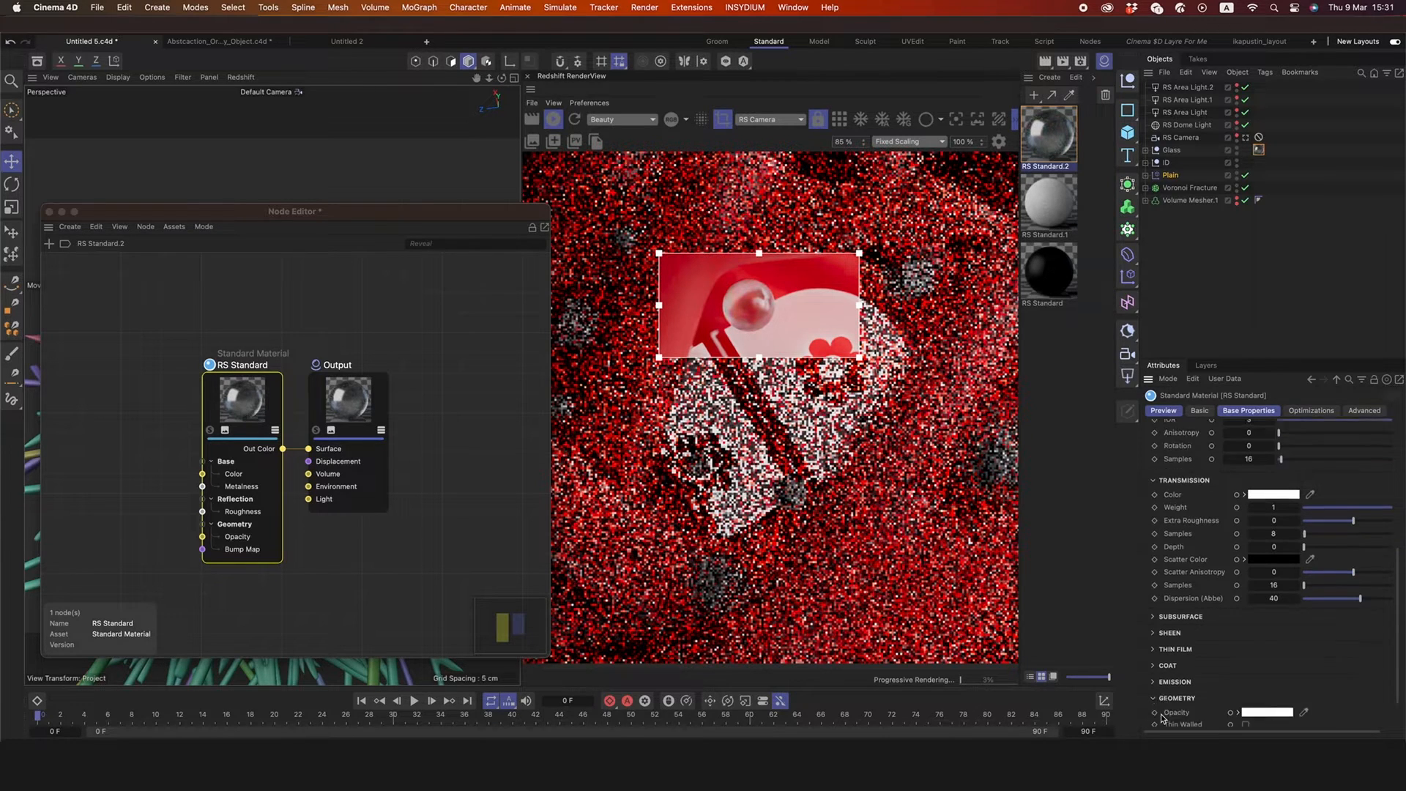
pyautogui.click(1246, 679)
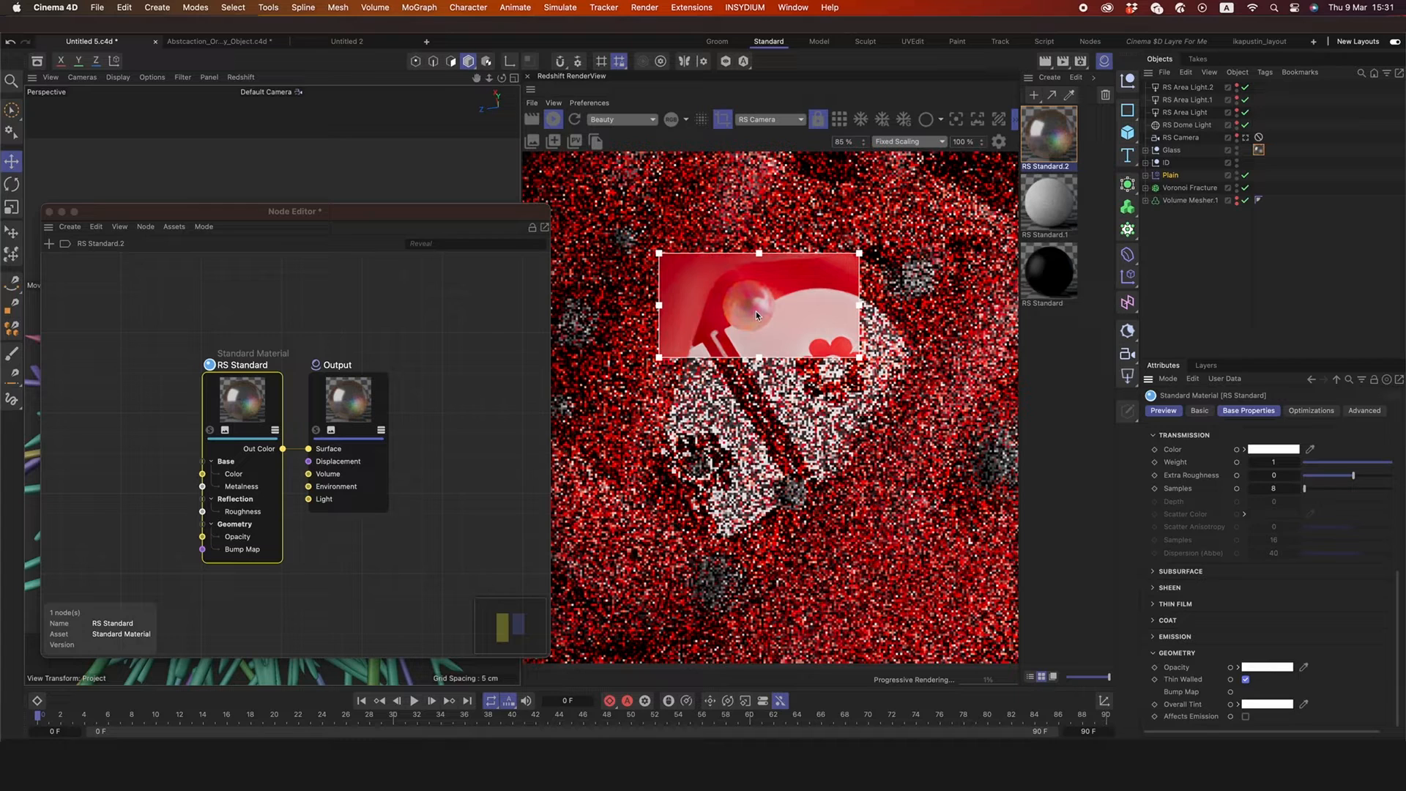
pyautogui.click(727, 121)
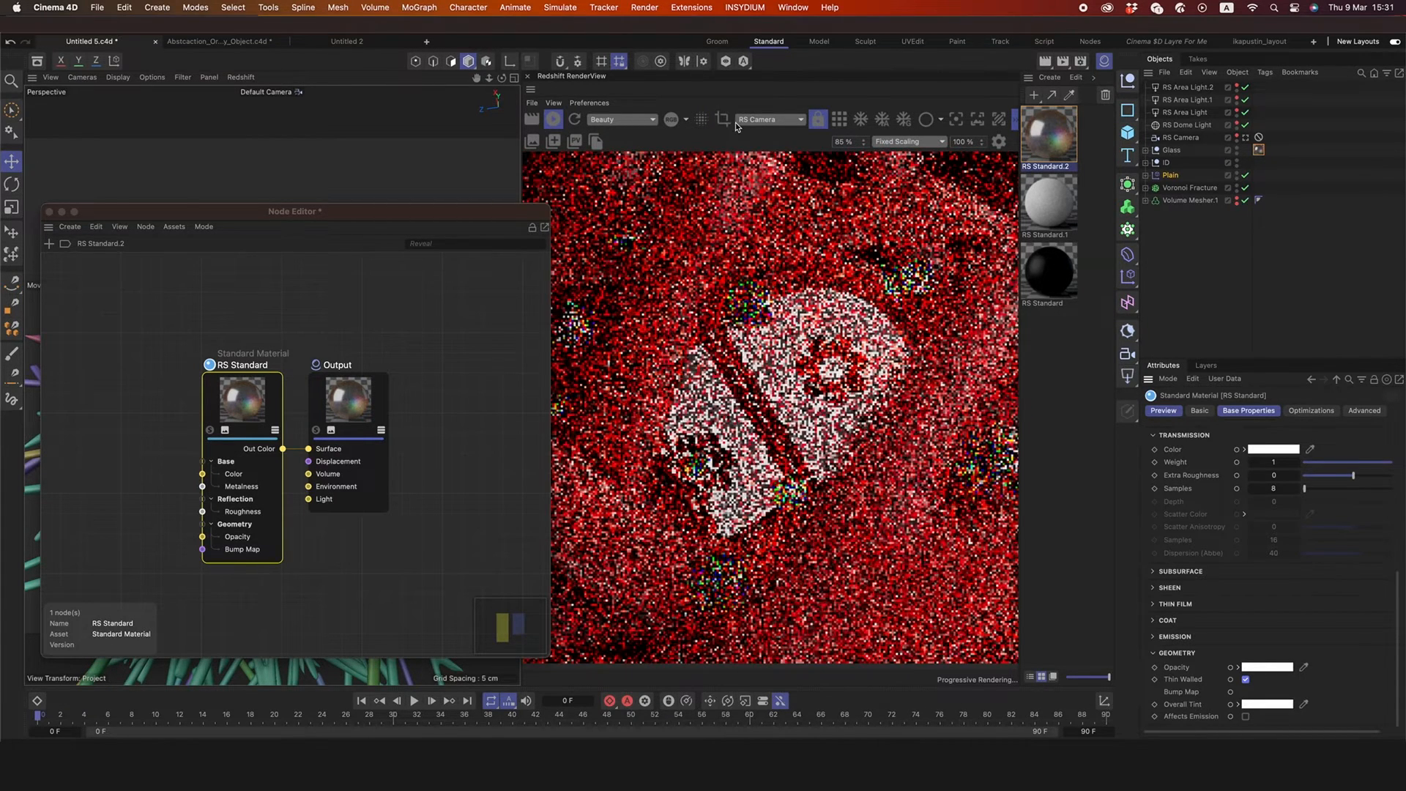
# - Toggle Redshift denoising off and on in the render settings and check the multi-pass image save options
pyautogui.click(1081, 62)
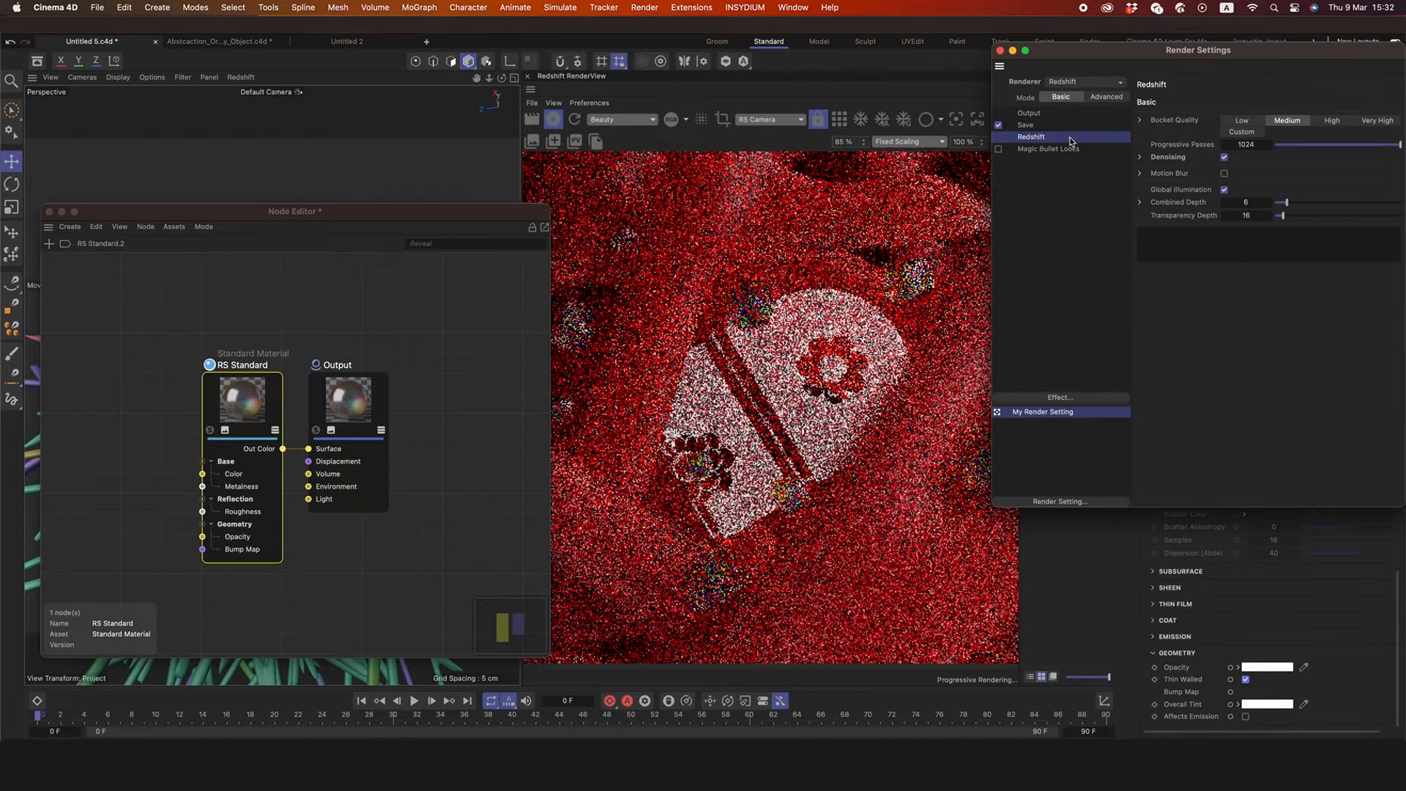
pyautogui.click(1140, 157)
pyautogui.click(1224, 157)
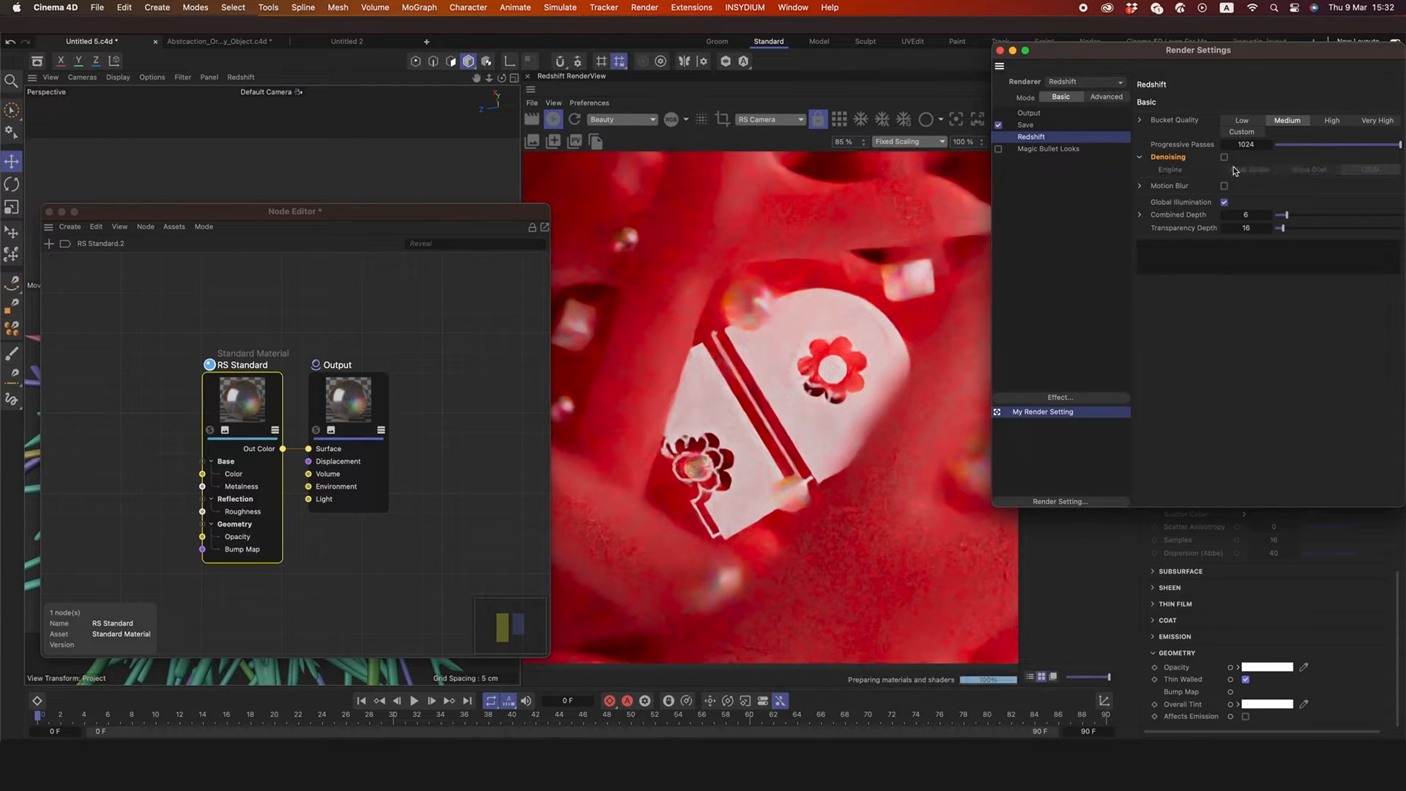
pyautogui.click(1225, 158)
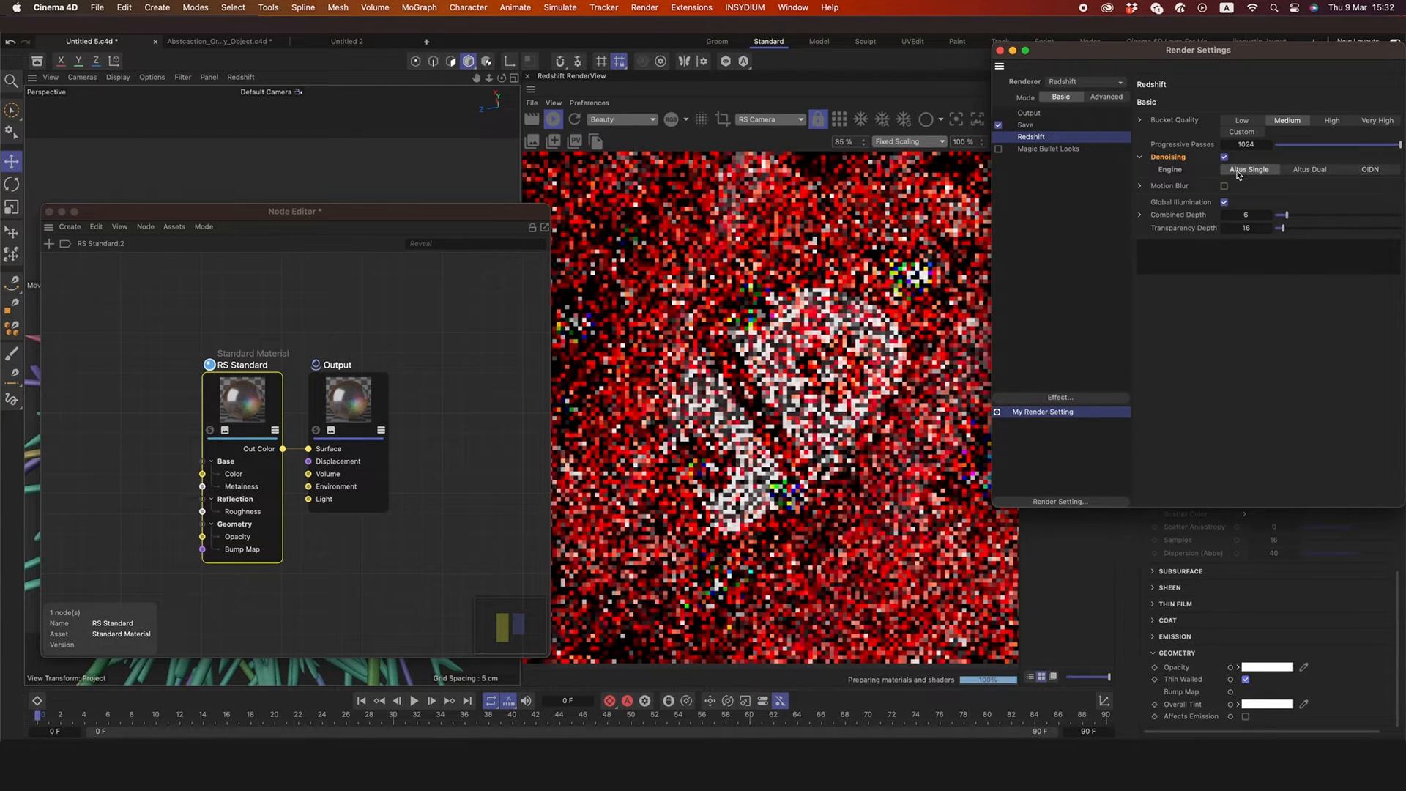
pyautogui.click(1025, 125)
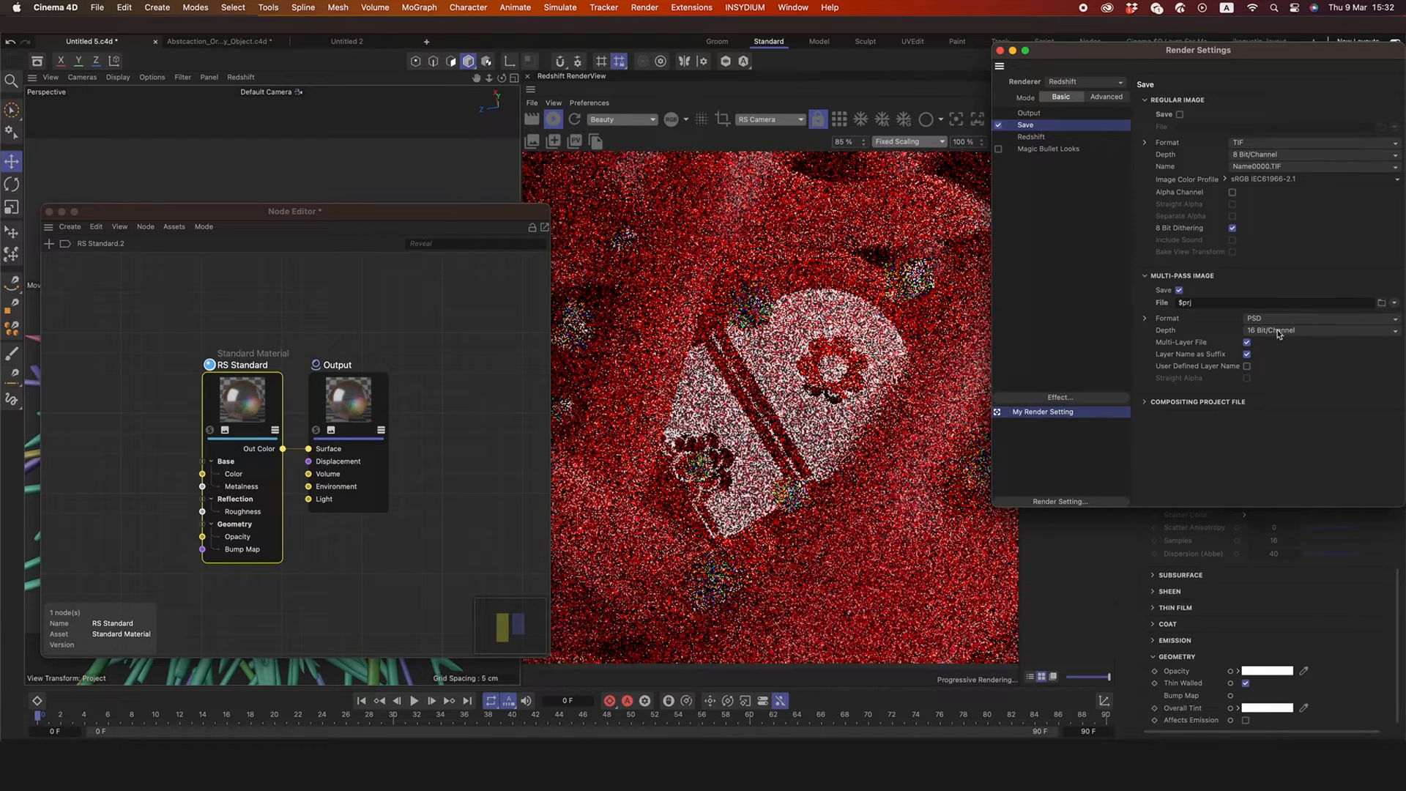
pyautogui.moveTo(1109, 55); pyautogui.dragTo(1024, 121)
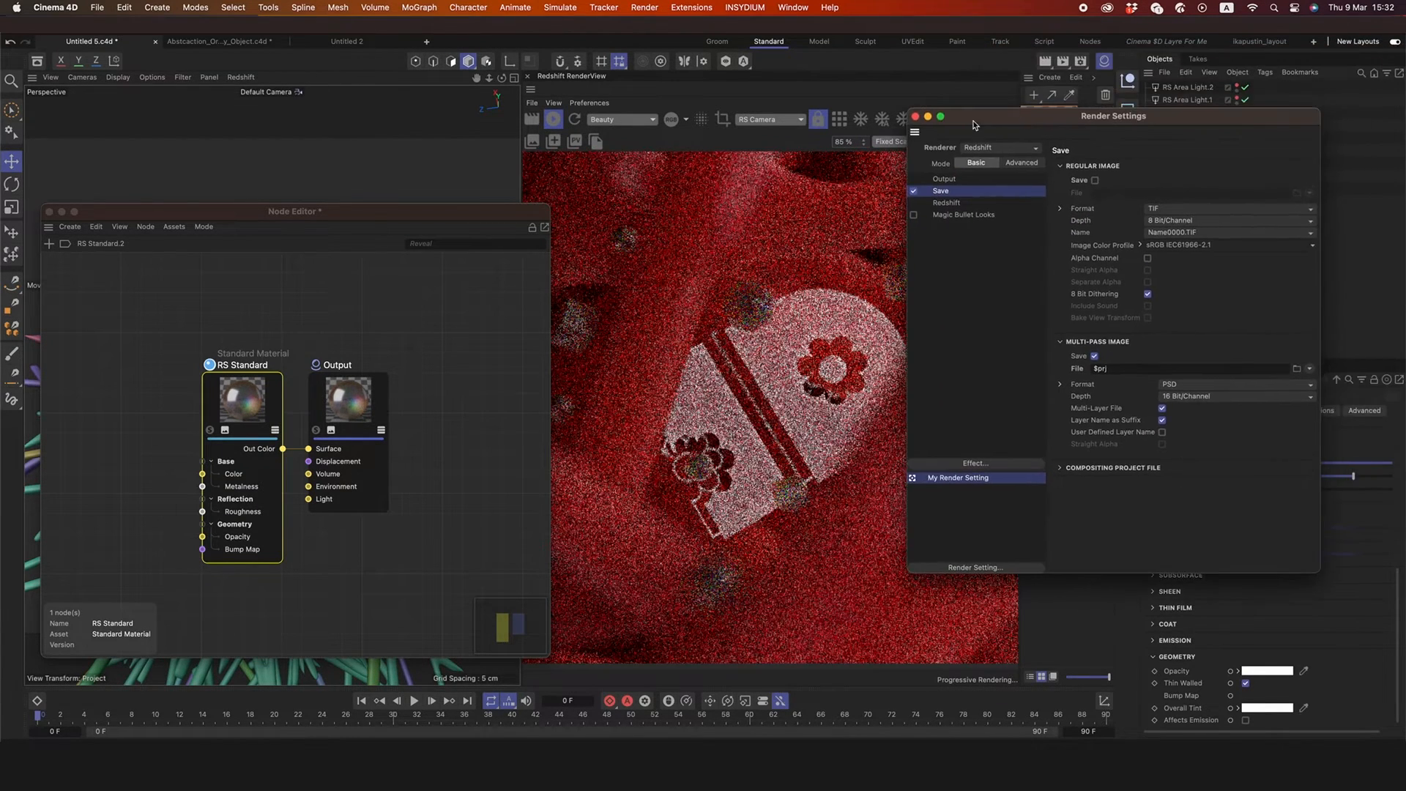
pyautogui.click(914, 117)
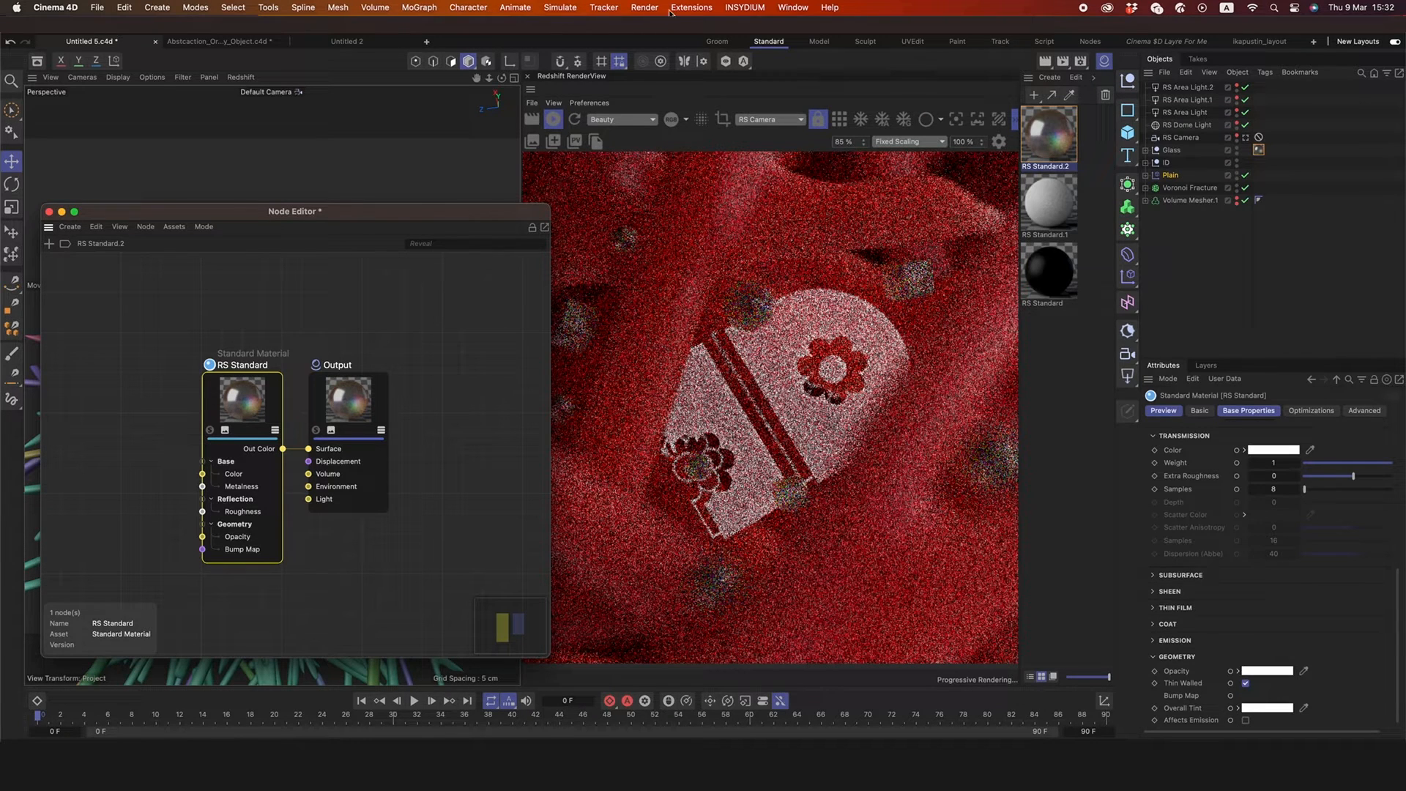
# - Review the Main, Reflections, Refractions and SpecularLighting passes in the Redshift AOV Manager
pyautogui.click(645, 8)
pyautogui.click(695, 138)
pyautogui.moveTo(970, 306); pyautogui.dragTo(691, 262)
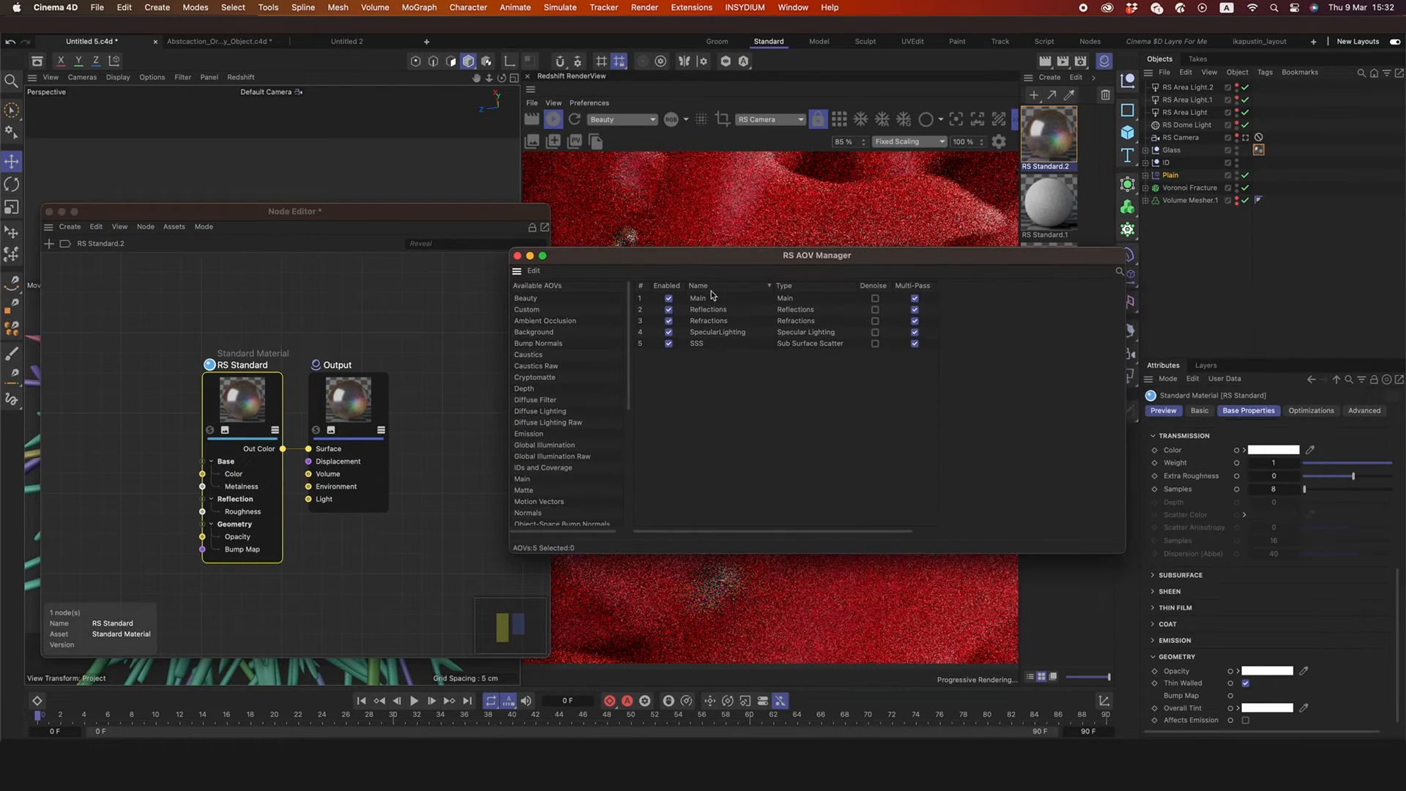
pyautogui.click(703, 298)
pyautogui.click(711, 310)
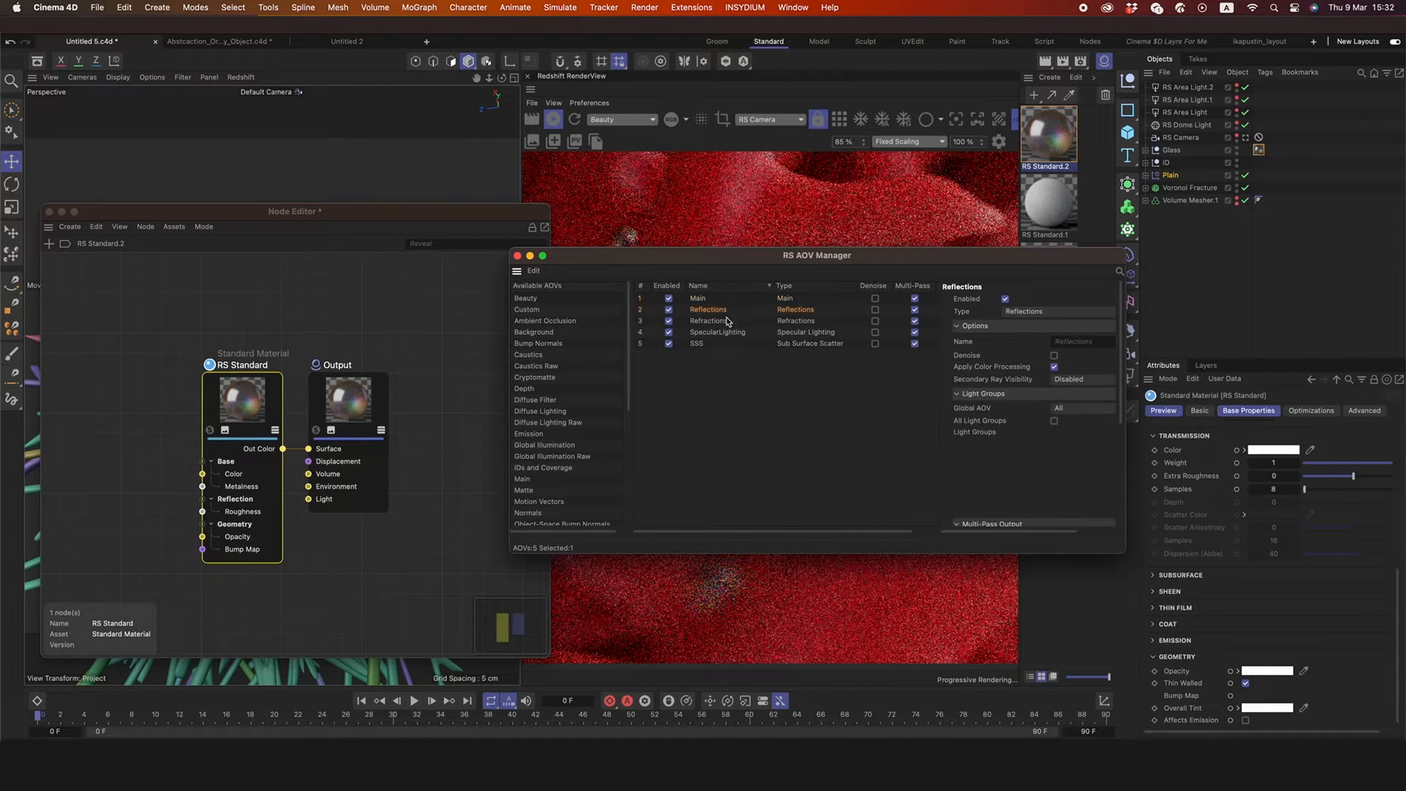
pyautogui.click(707, 321)
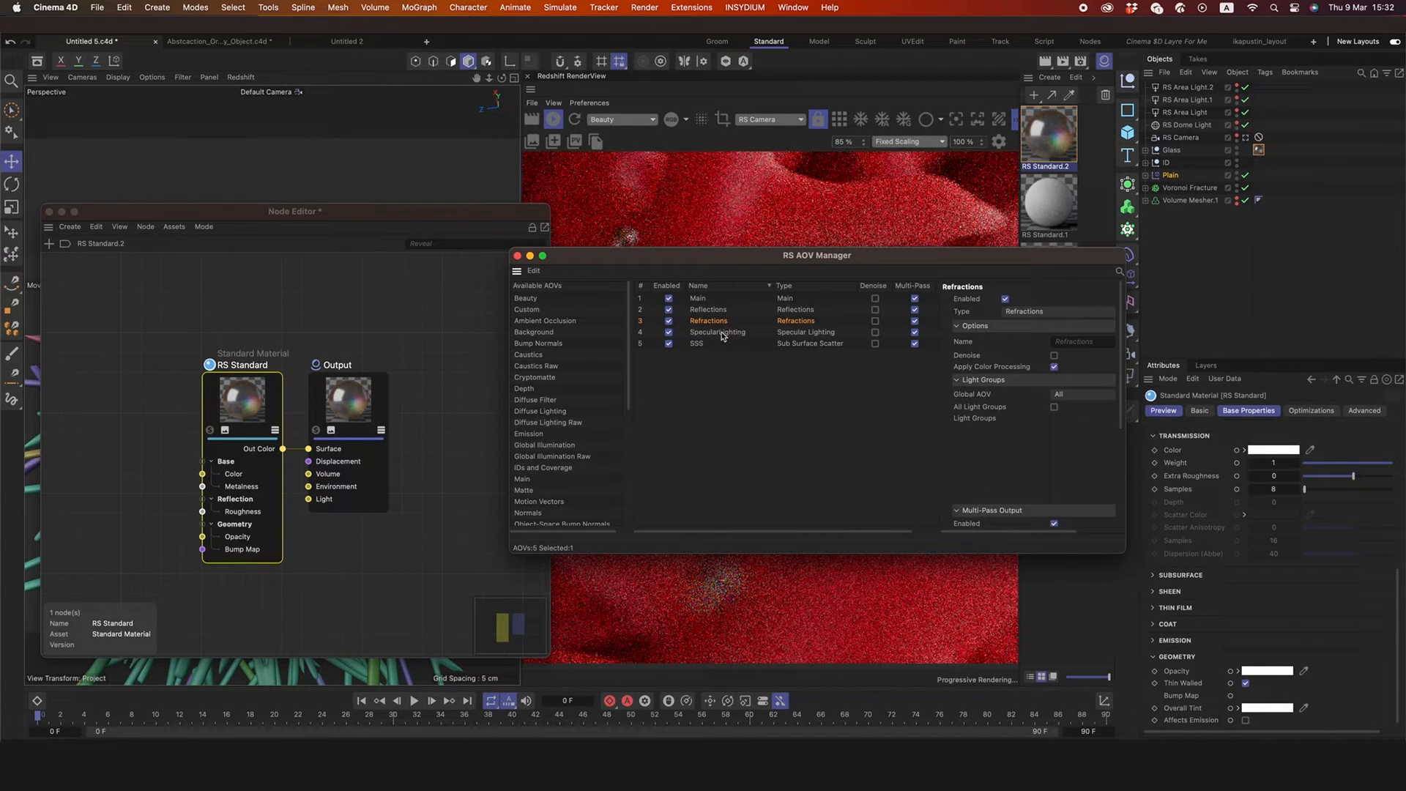
pyautogui.click(707, 332)
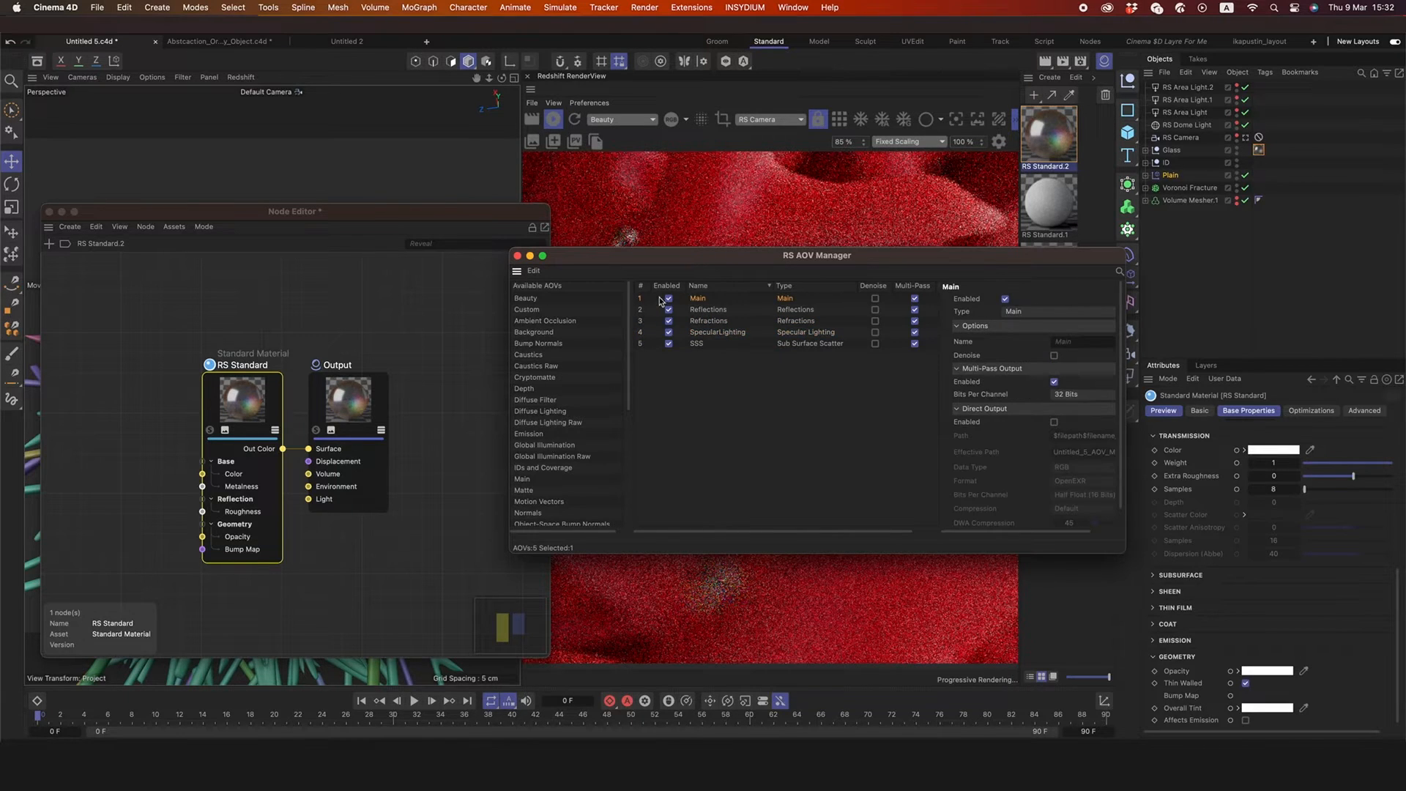
pyautogui.click(516, 256)
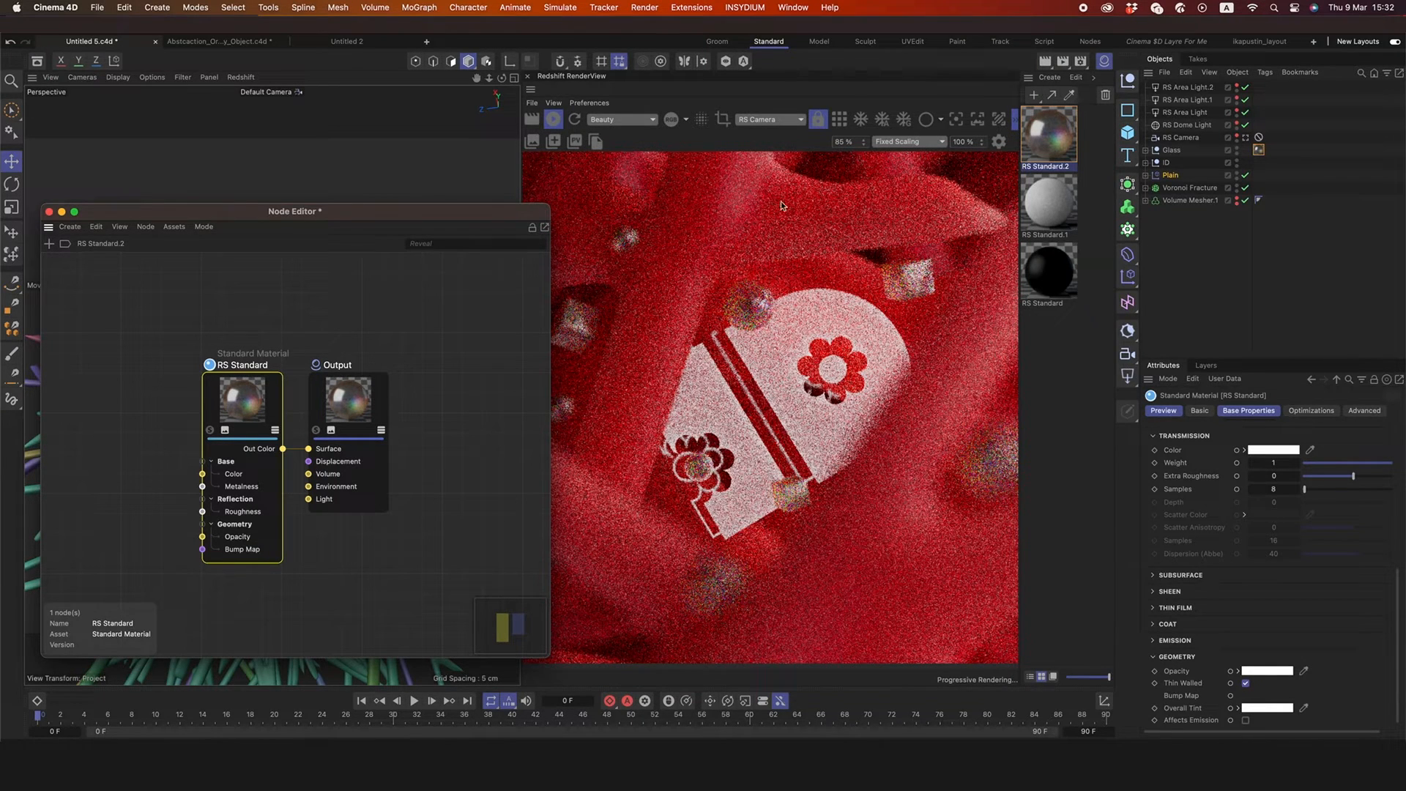
# - Stop the interactive rendering in the Redshift RenderView
pyautogui.click(554, 119)
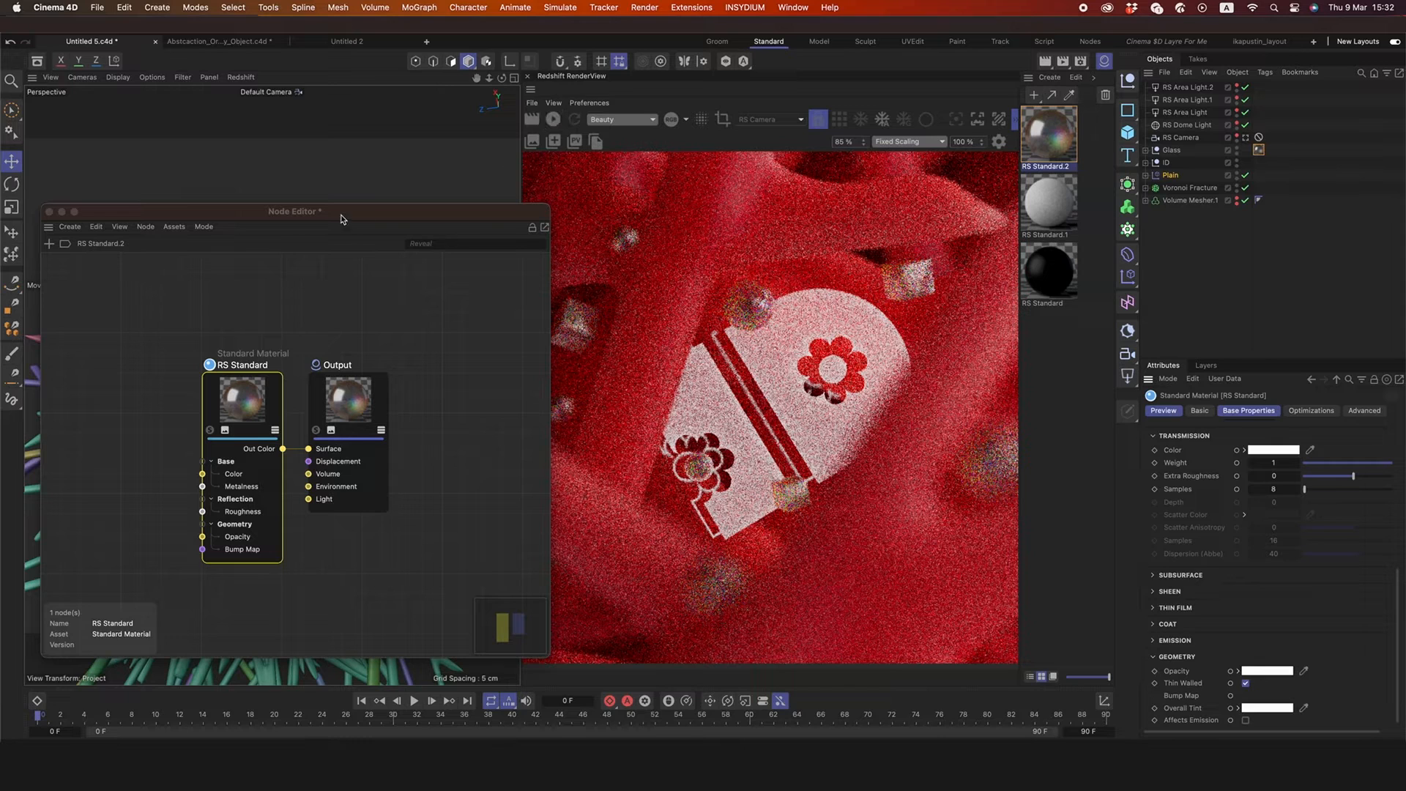
pyautogui.moveTo(348, 209); pyautogui.dragTo(355, 185)
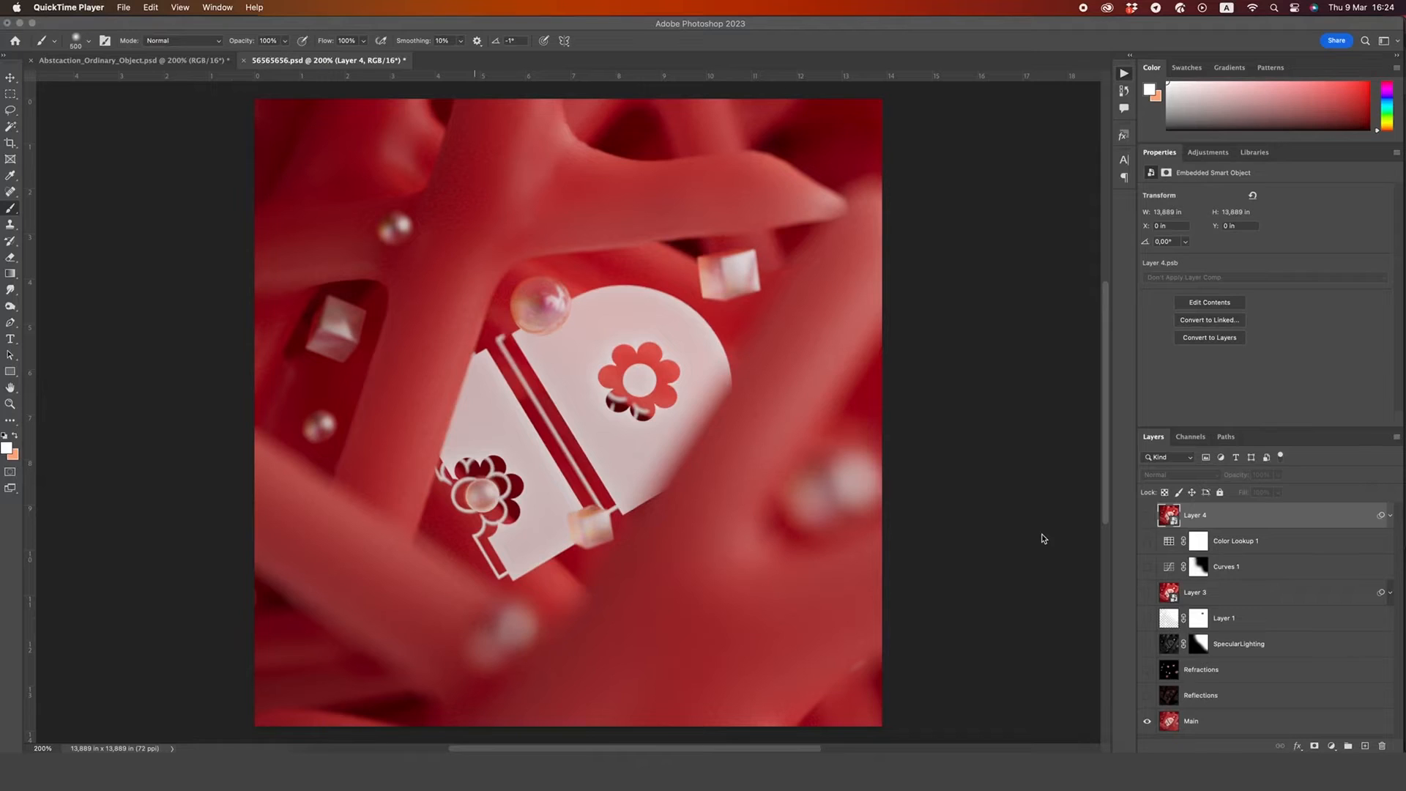
# - Switch to the rendered PSD in Photoshop and show the Reflections layer above Main, comparing the image with and without it
pyautogui.click(1221, 721)
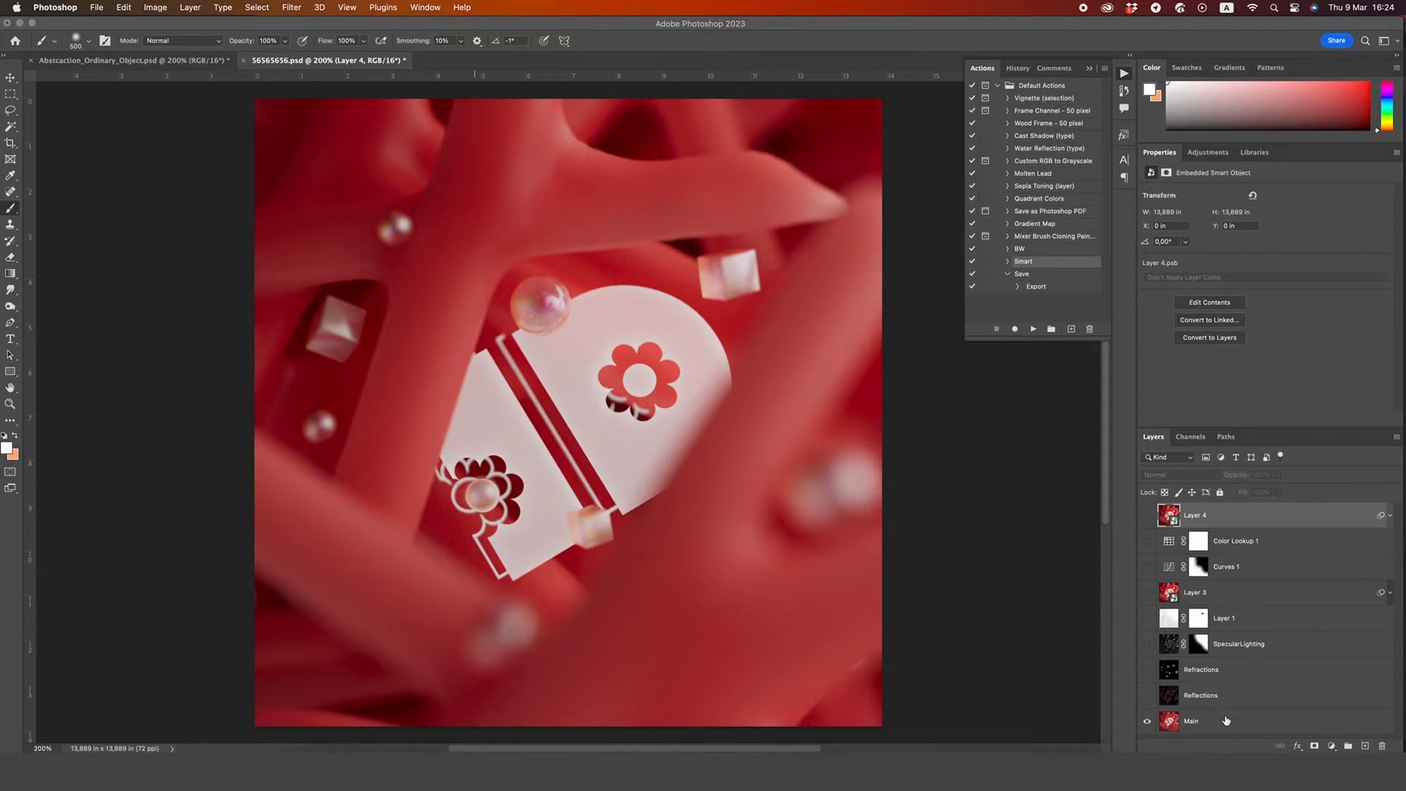
pyautogui.click(1214, 721)
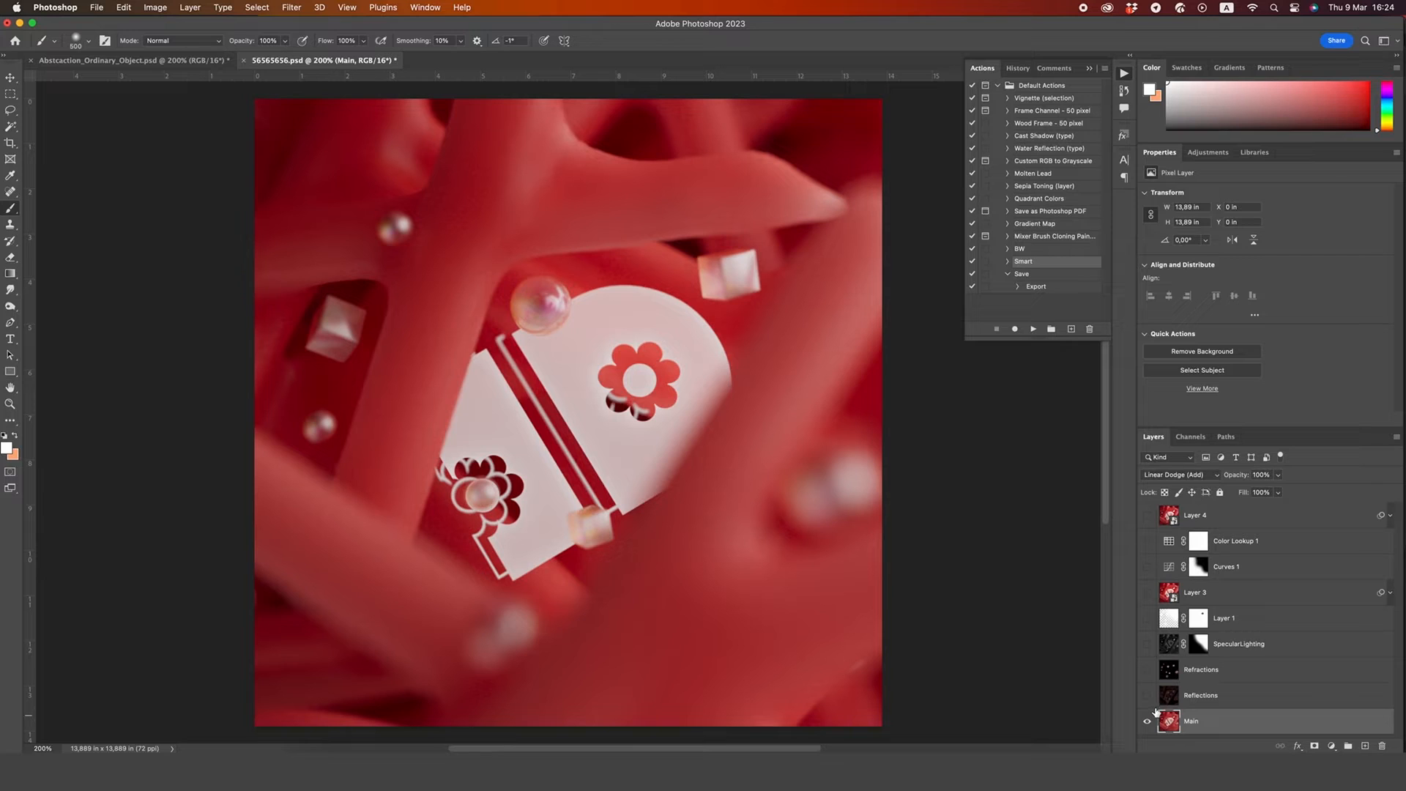
pyautogui.click(1147, 694)
pyautogui.click(1228, 697)
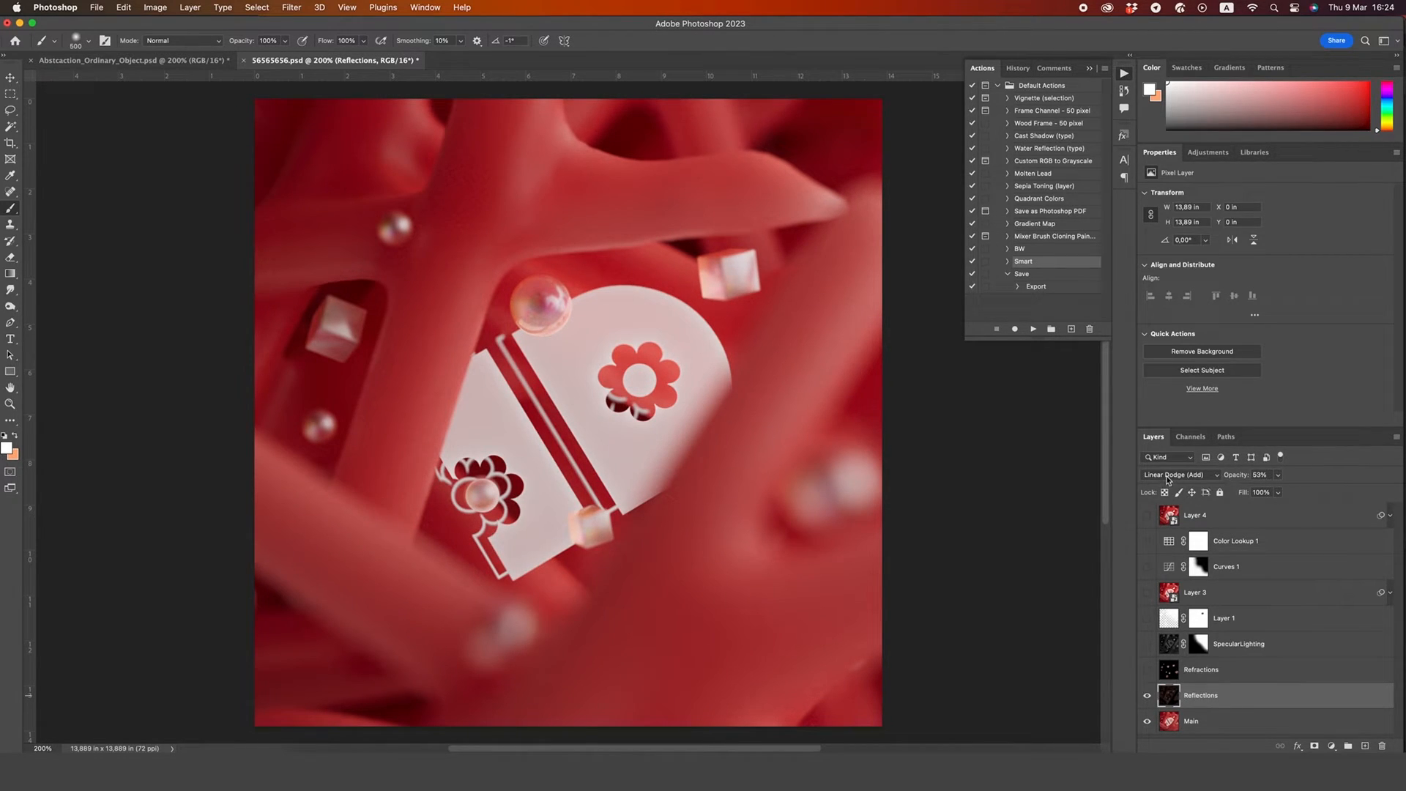
pyautogui.click(1146, 695)
pyautogui.click(1147, 695)
# - Show the Refractions and SpecularLighting layers, comparing the image with and without Refractions
pyautogui.click(1236, 671)
pyautogui.click(1146, 669)
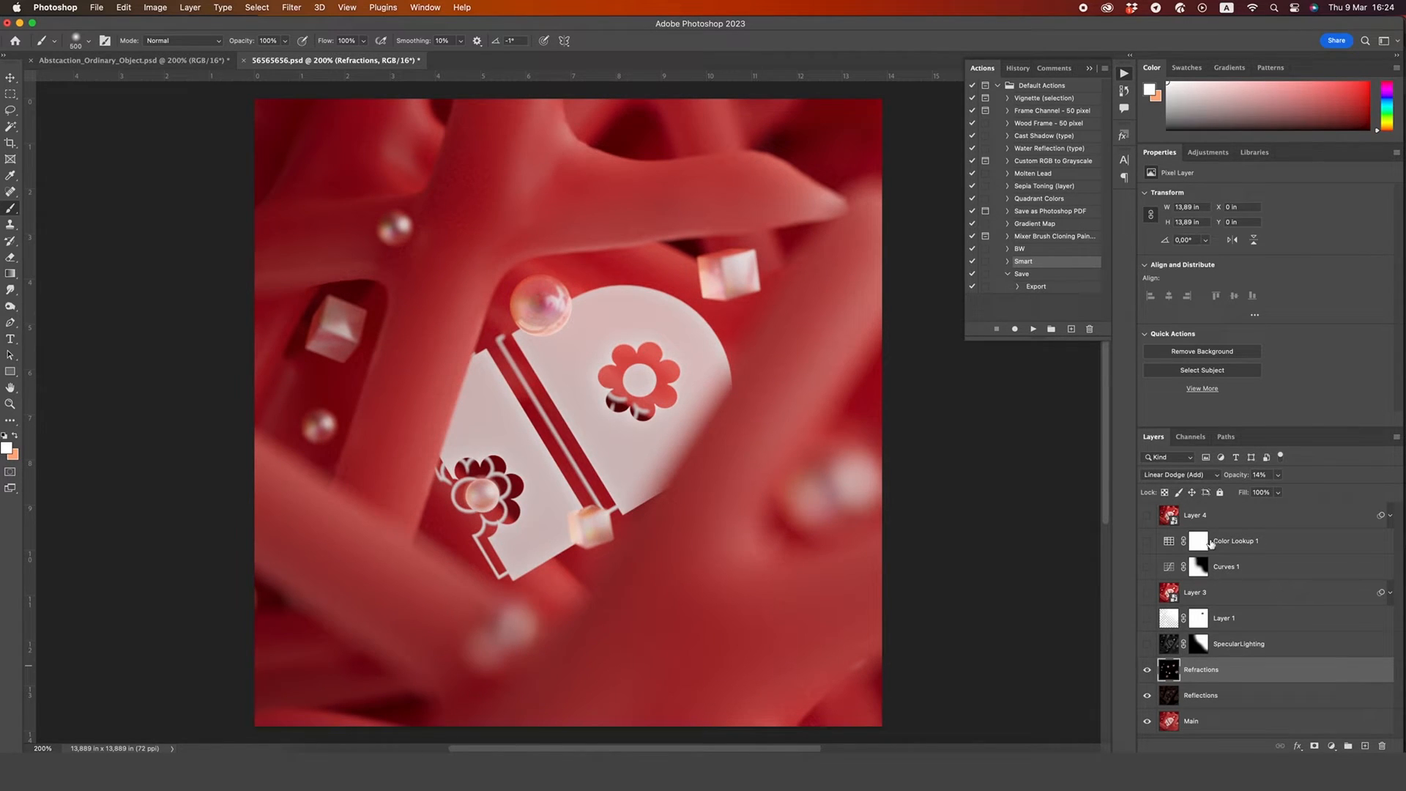
pyautogui.click(1147, 669)
pyautogui.click(1146, 669)
pyautogui.click(1147, 644)
pyautogui.click(1199, 644)
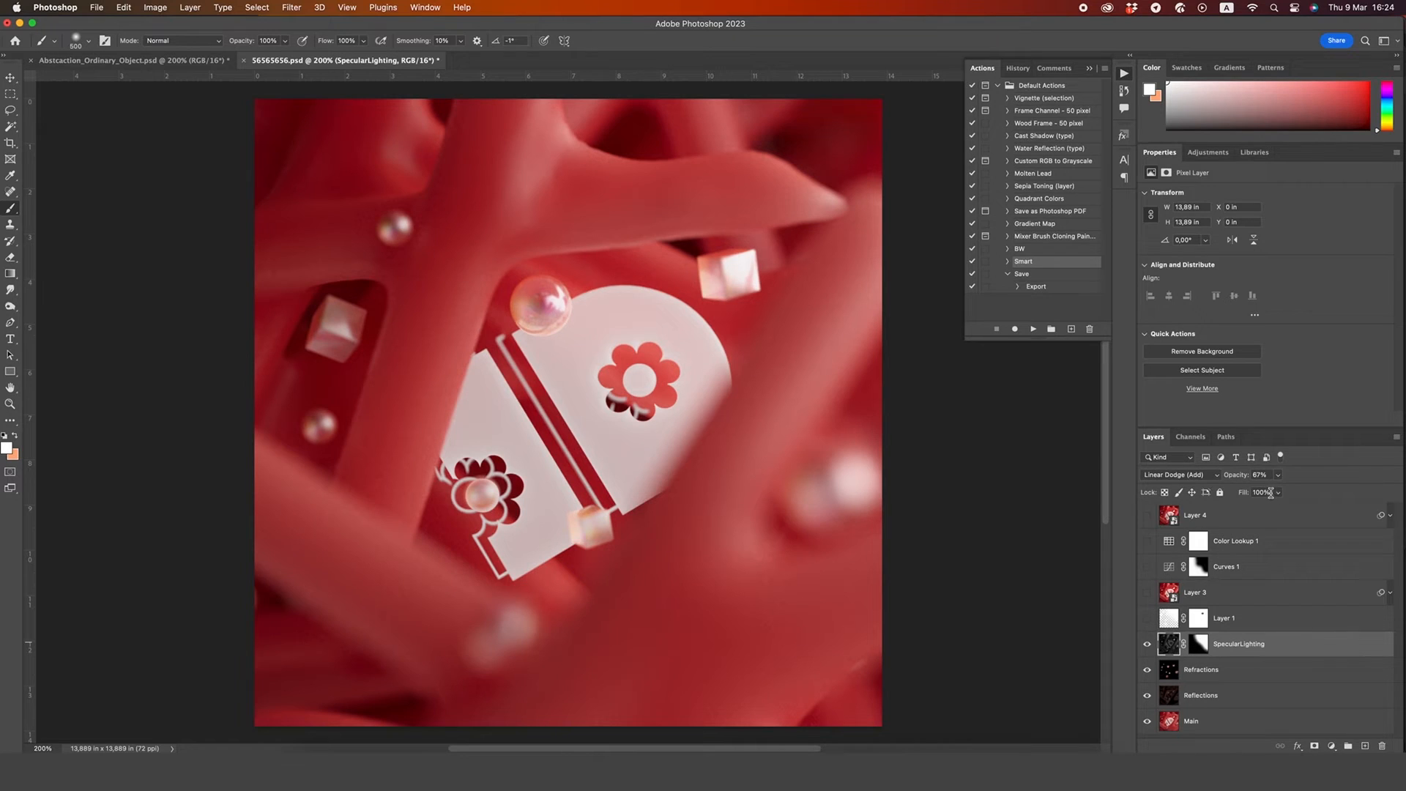
# - Compare the image with and without SpecularLighting, and show Layer 1 above it, checking its effect the same way
pyautogui.click(1147, 644)
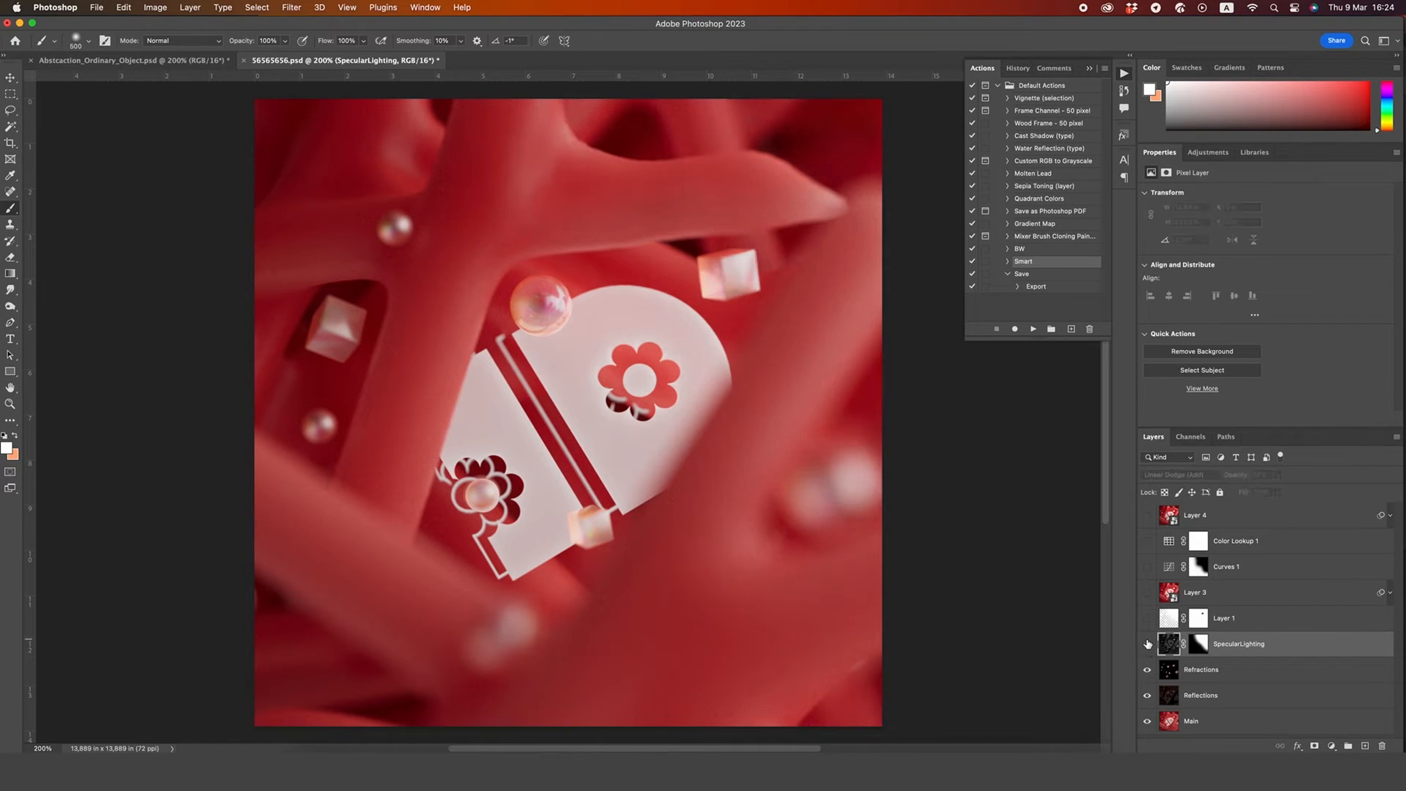
pyautogui.click(1147, 644)
pyautogui.click(1147, 618)
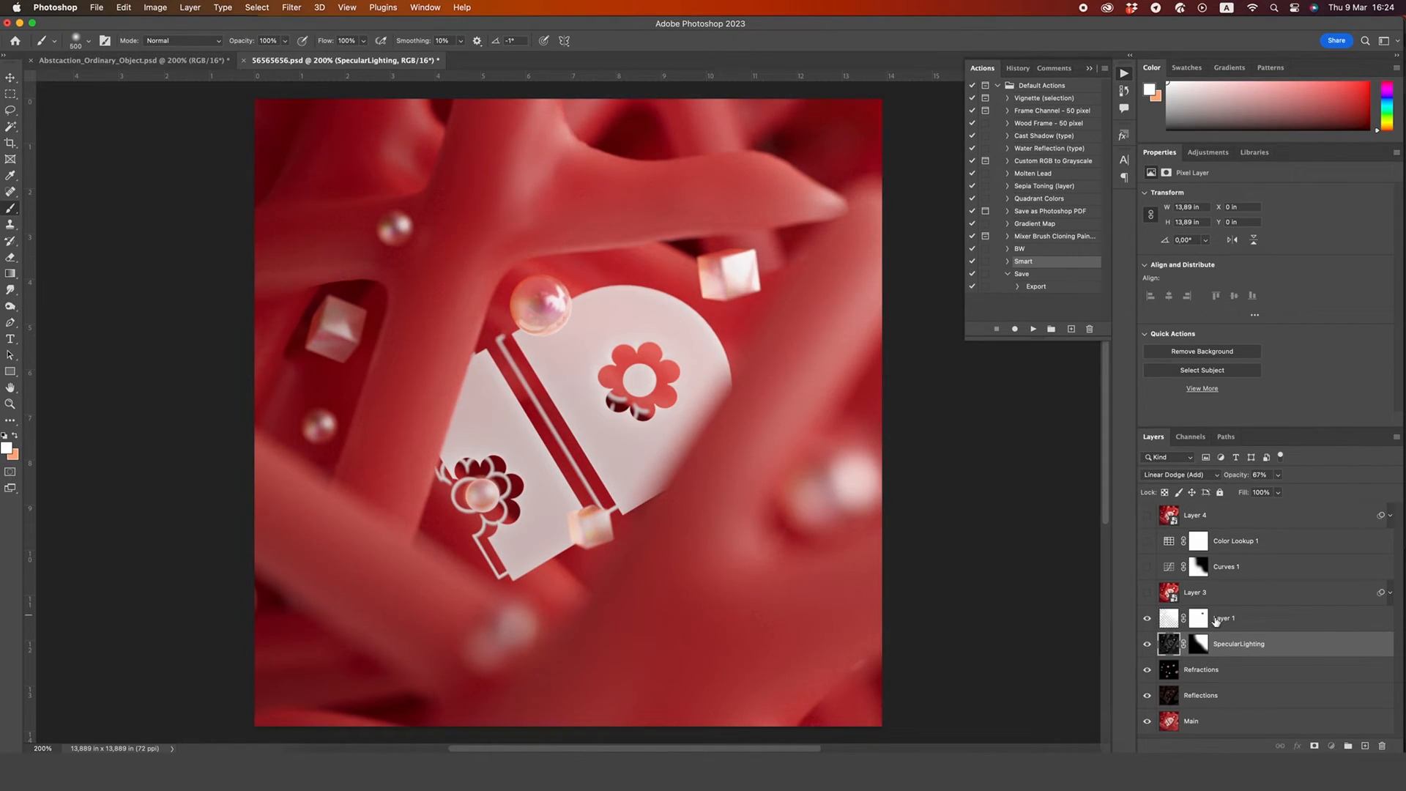
pyautogui.click(1216, 619)
pyautogui.click(1147, 619)
pyautogui.click(1147, 619)
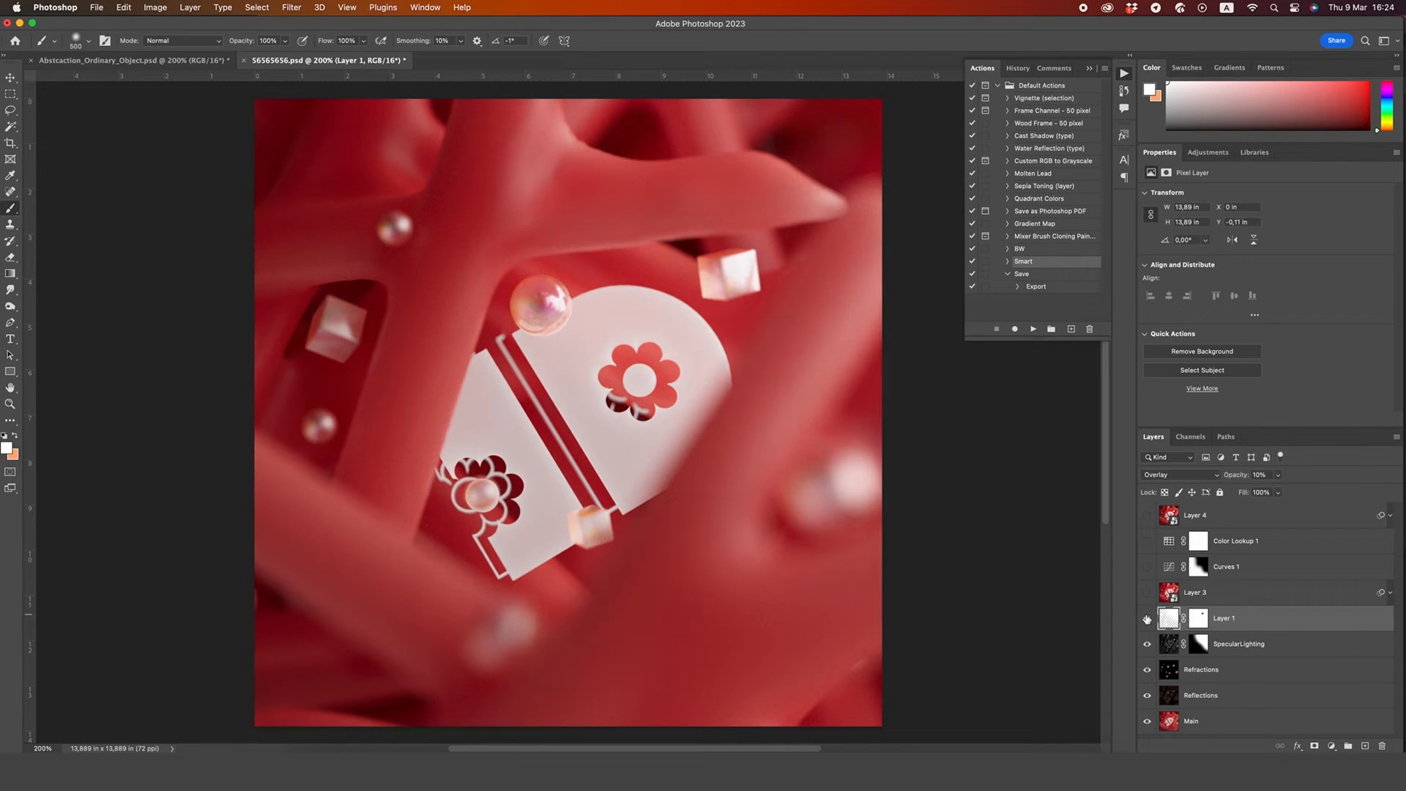
pyautogui.click(1146, 619)
pyautogui.click(1146, 619)
# - Show the Layer 3 smart object, check its smart filters, and compare the image with and without the layer
pyautogui.click(1149, 594)
pyautogui.click(1147, 593)
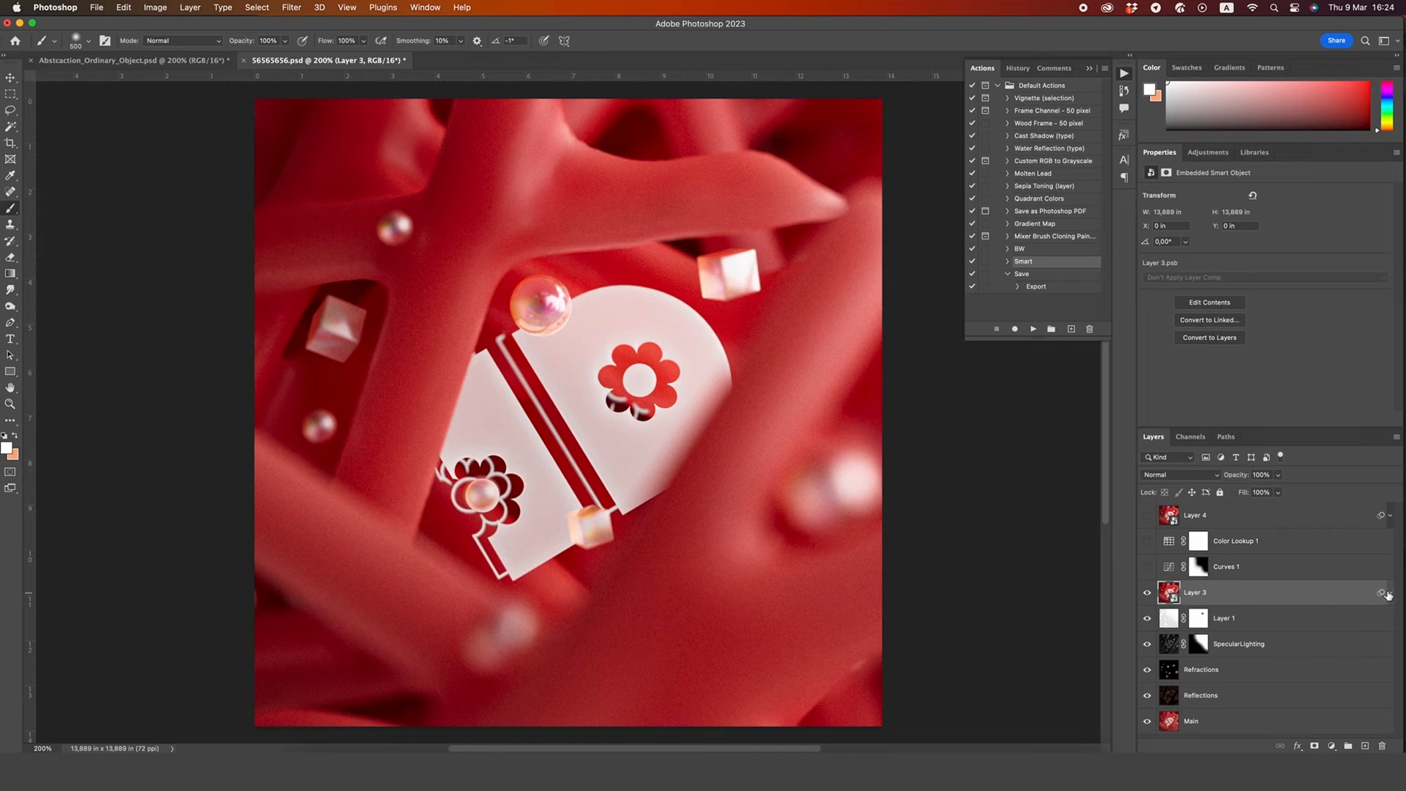
pyautogui.click(1389, 592)
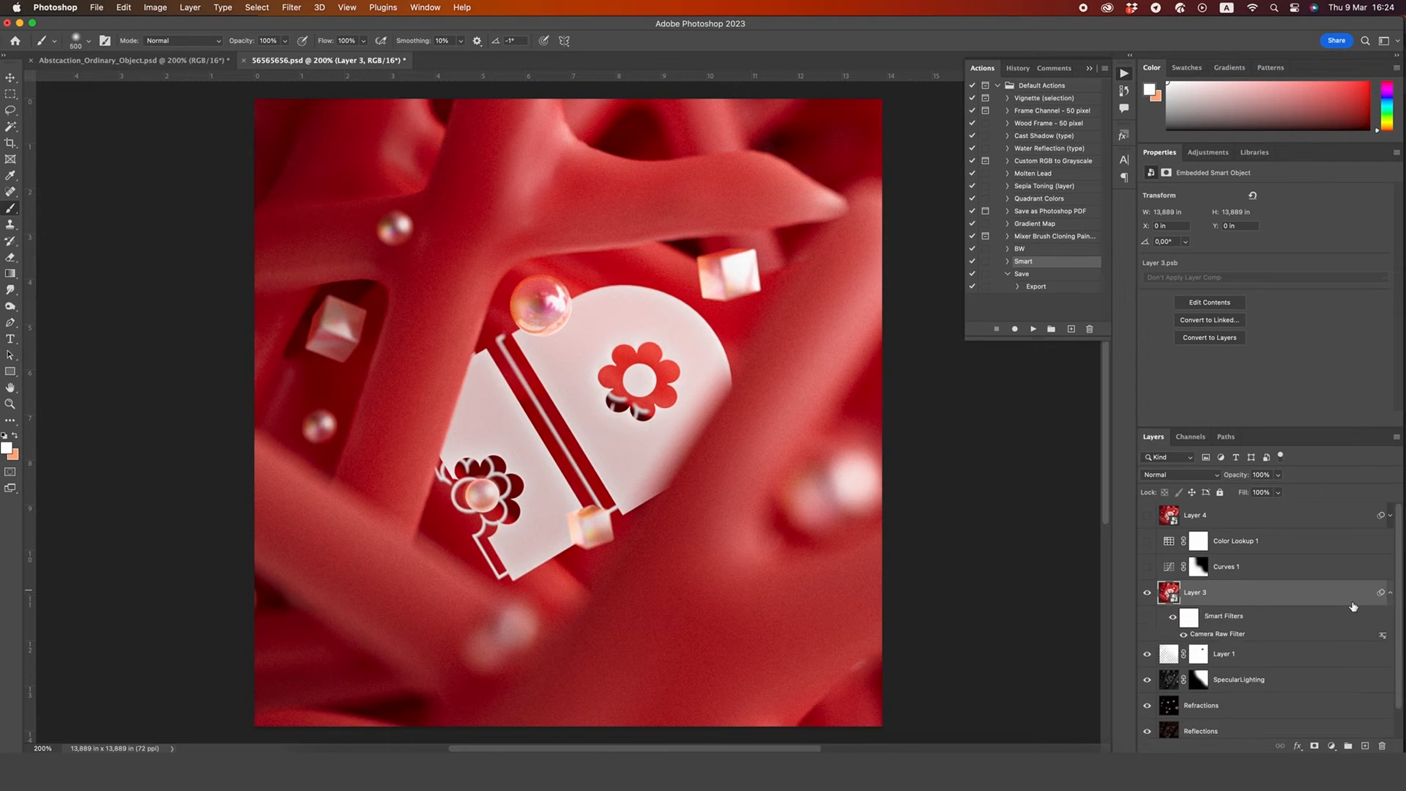
pyautogui.click(1391, 593)
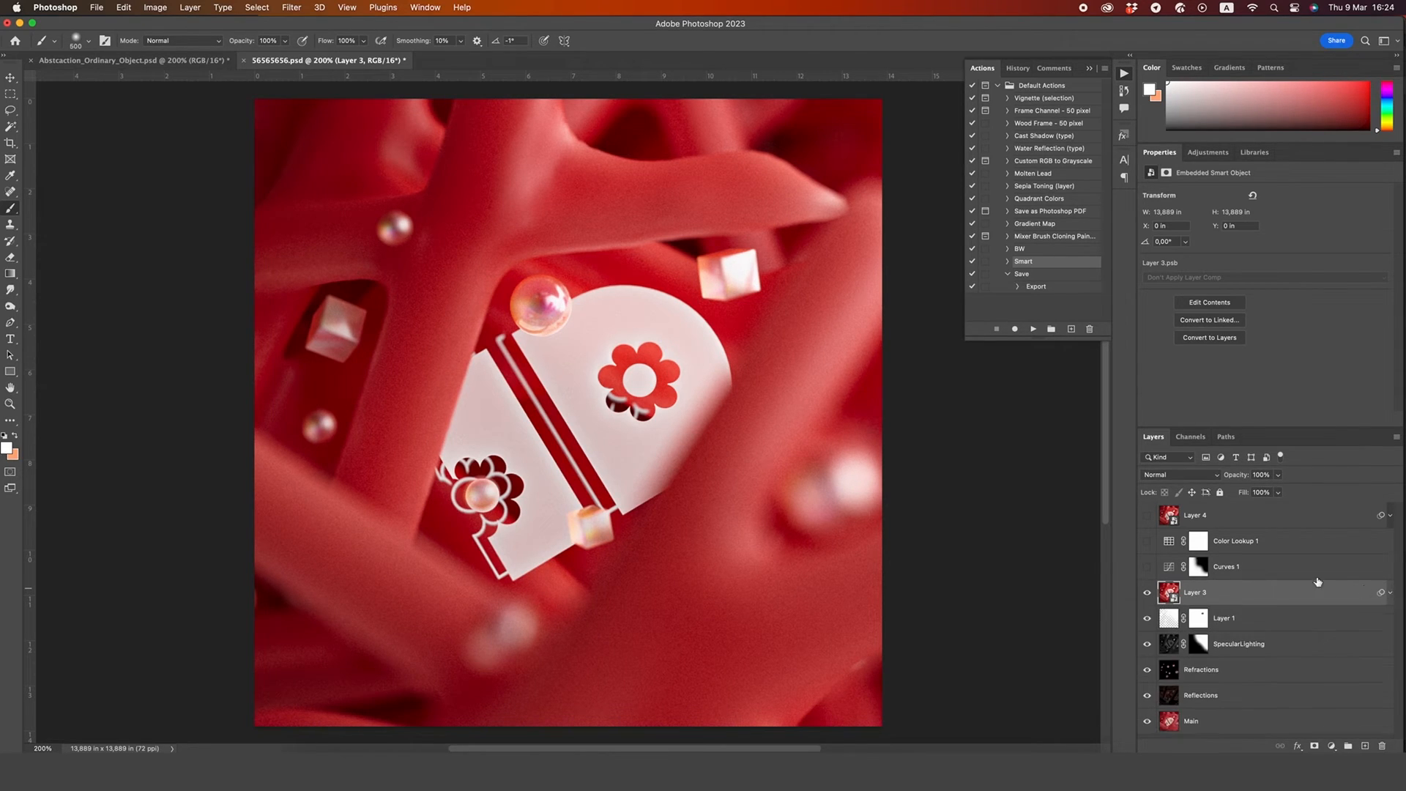
pyautogui.click(1147, 593)
pyautogui.click(1147, 593)
# - Show the Curves 1 and Color Lookup 1 adjustment layers, comparing the image with and without Curves 1
pyautogui.click(1146, 566)
pyautogui.click(1147, 566)
pyautogui.click(1145, 567)
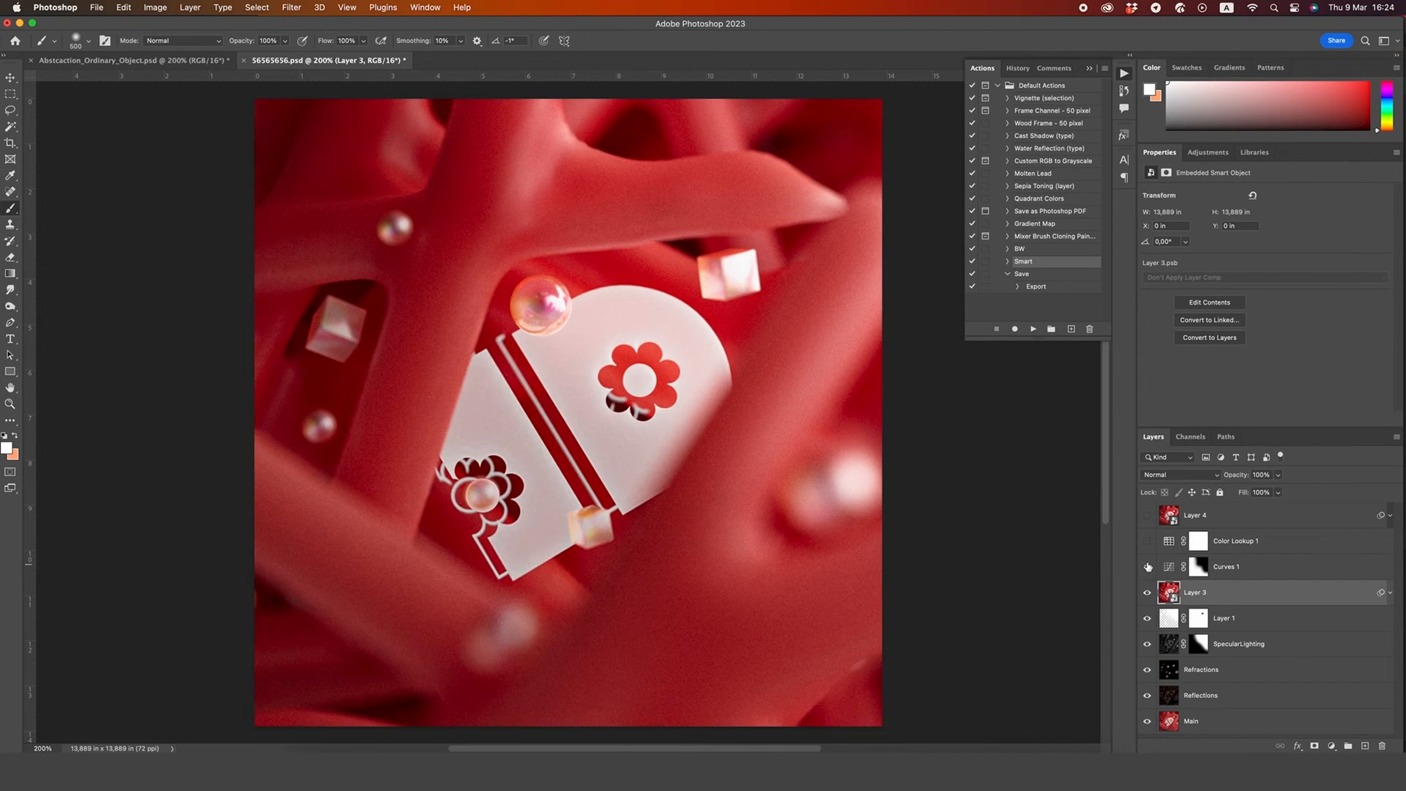
pyautogui.click(1147, 542)
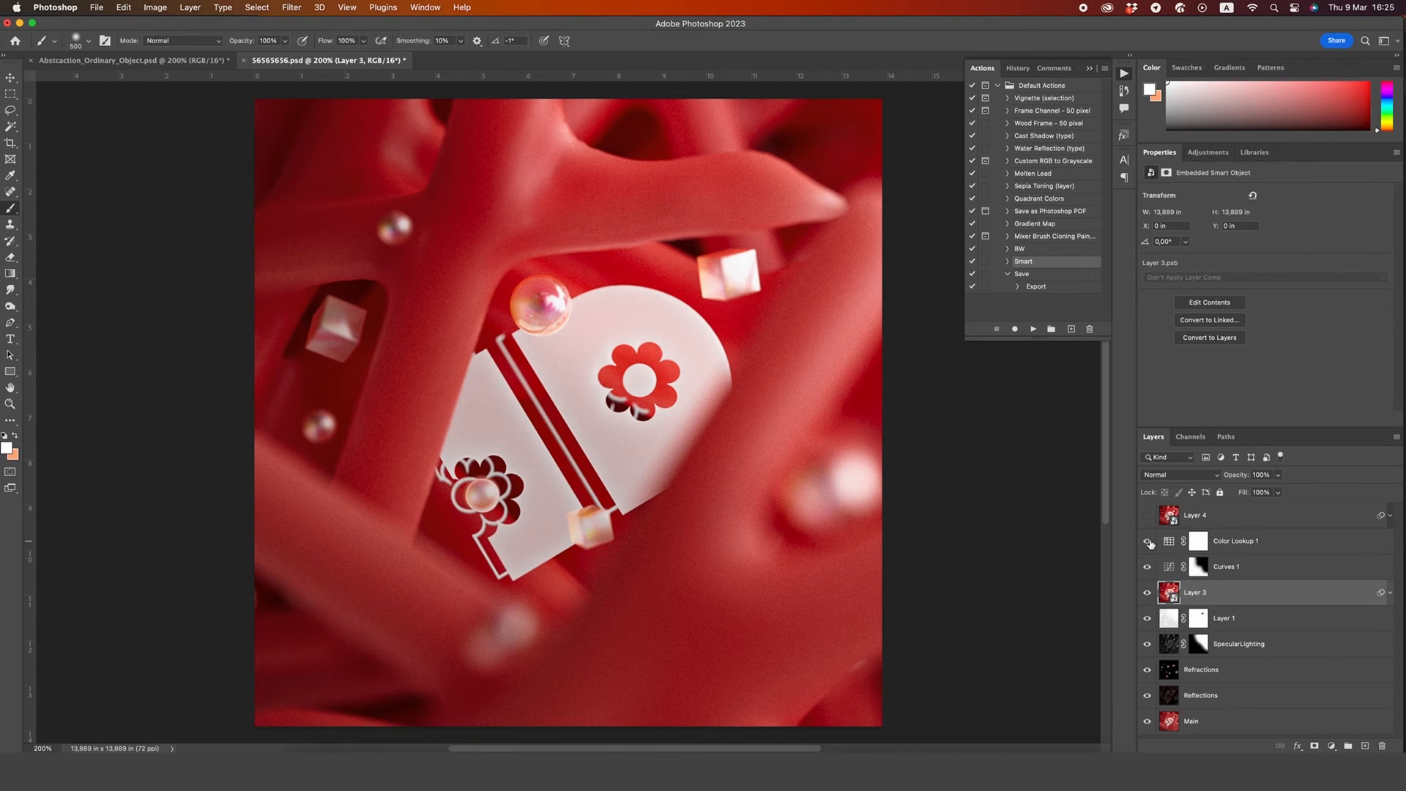